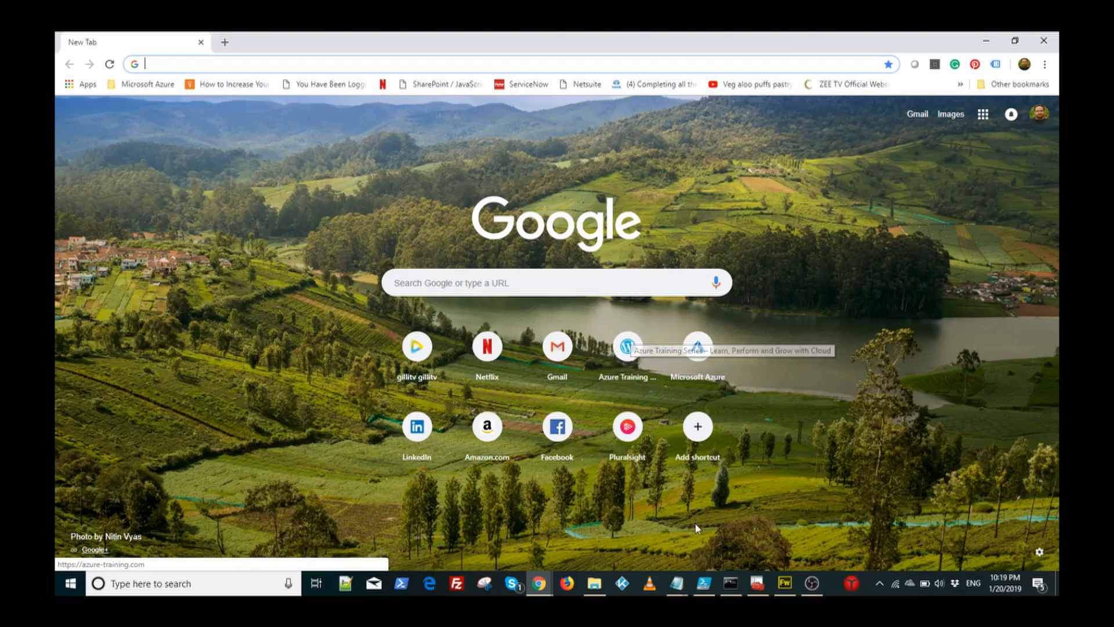
Step: Bring the Notepad window with the five-step setup notes to the front
mouse_move(676, 583)
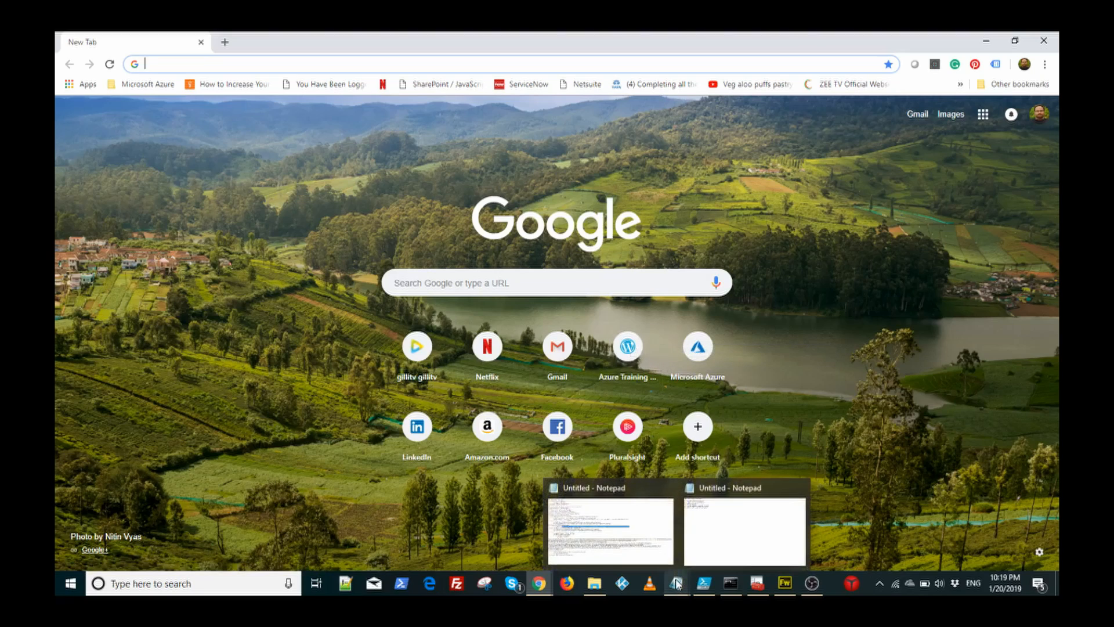
left_click(720, 534)
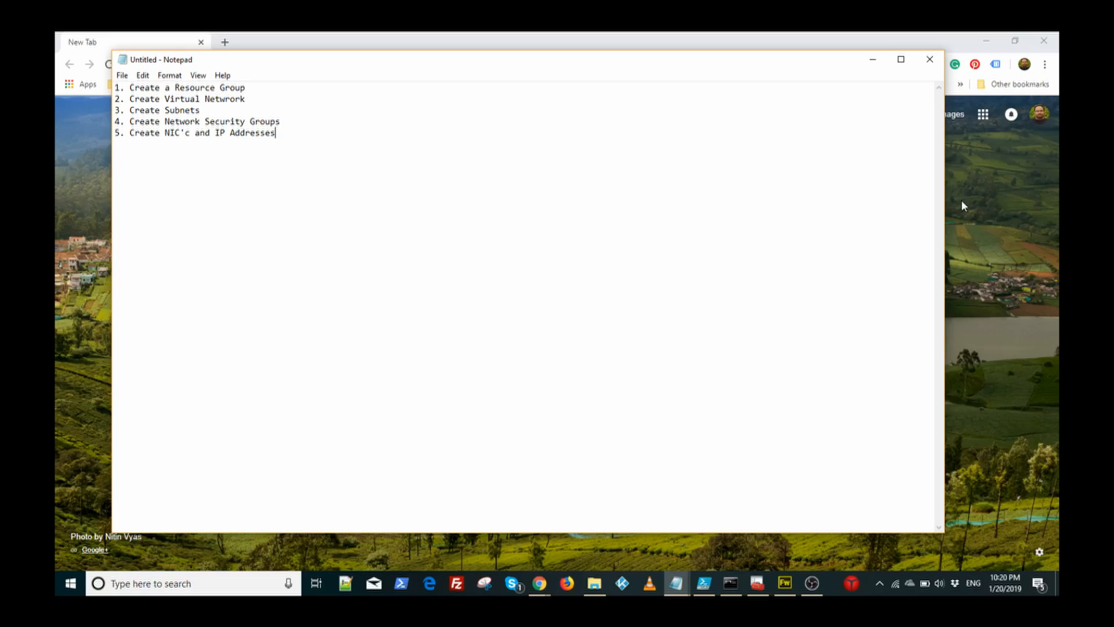
Step: Go to portal.azure.com in Chrome and sign in with the saved account, staying signed in
left_click(872, 59)
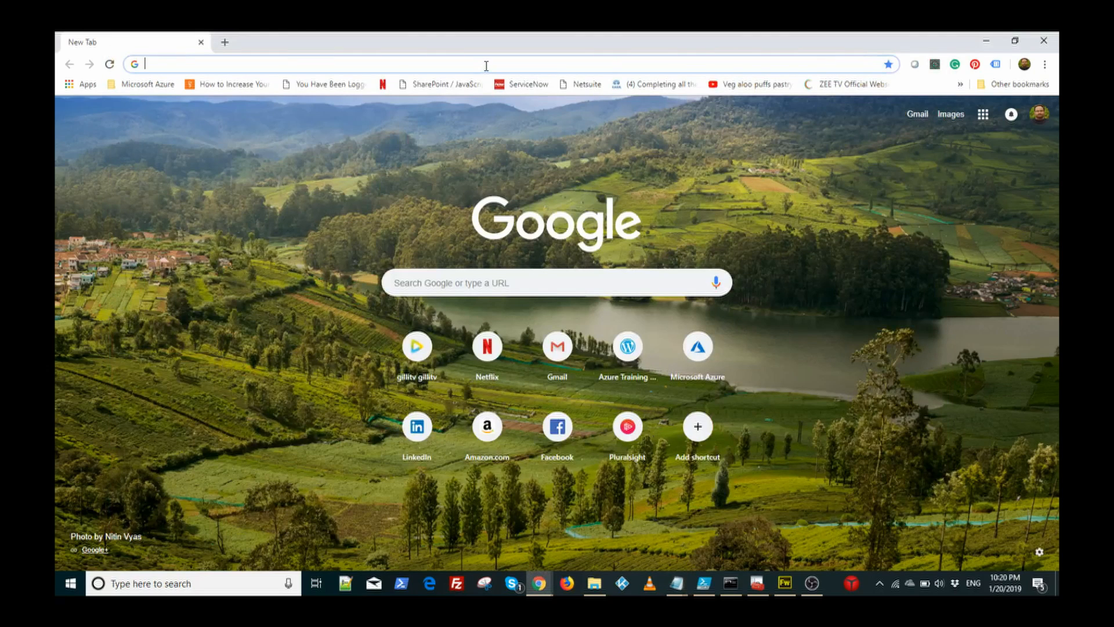
type("porta")
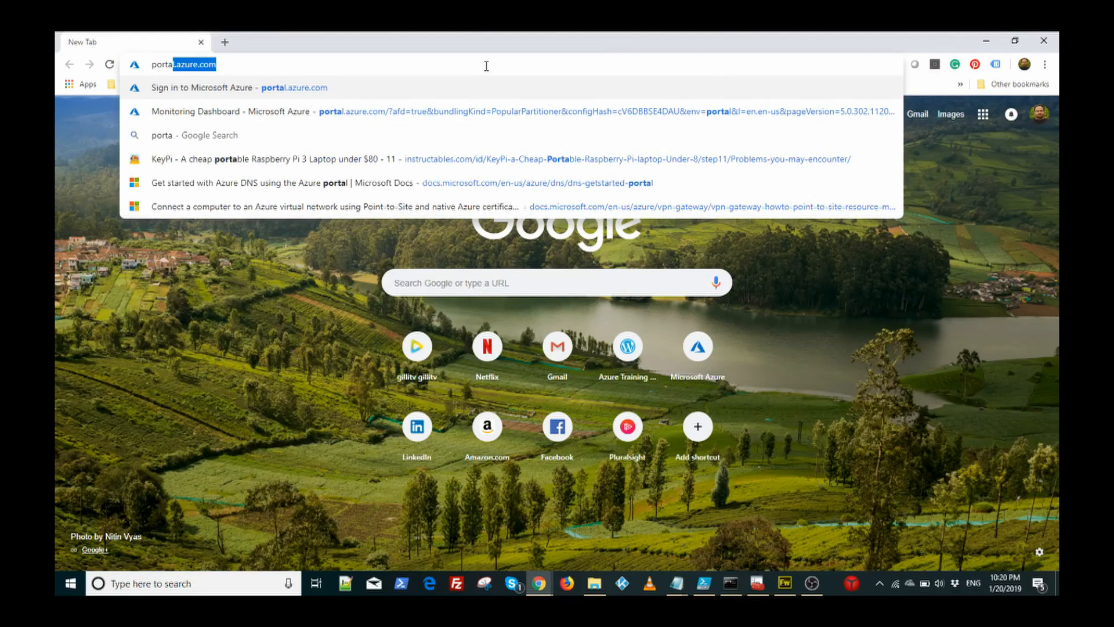
type("l.azure.co")
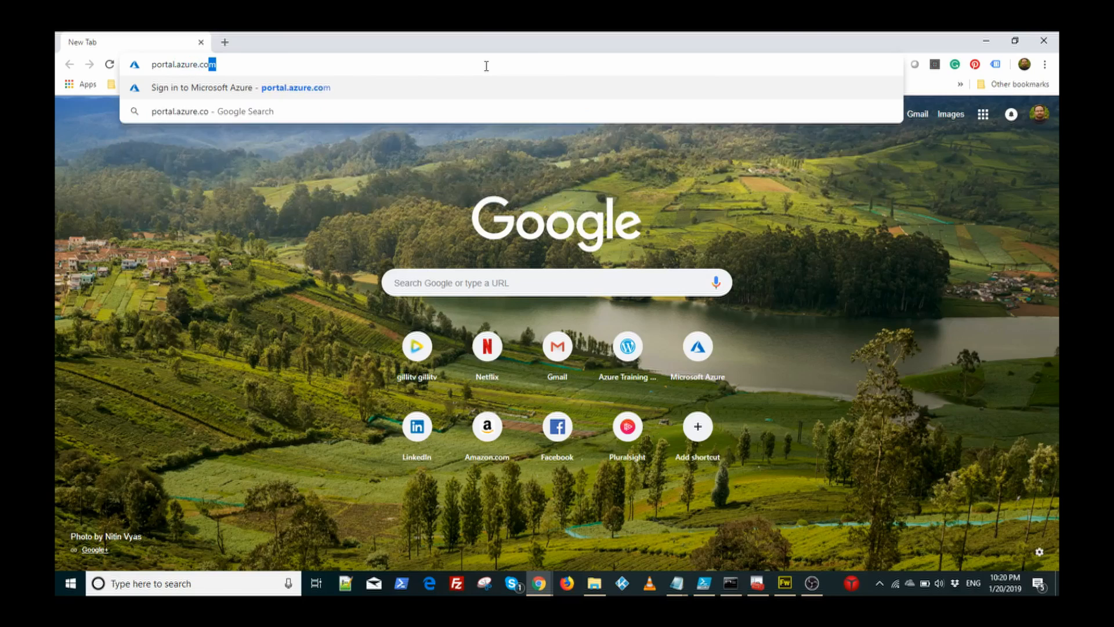
key("Return")
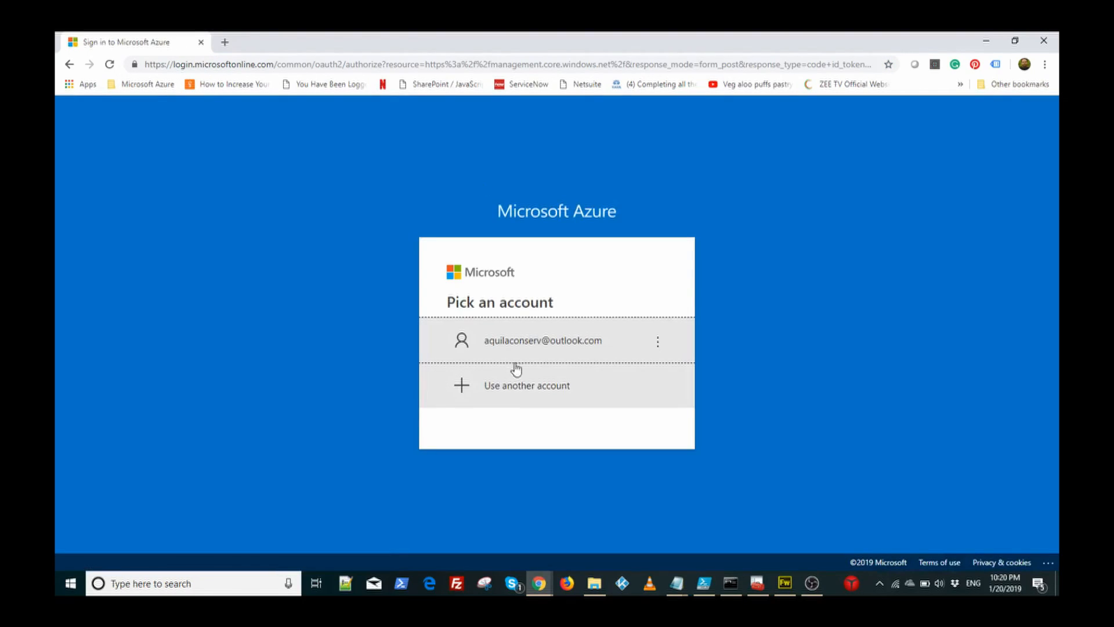
left_click(539, 357)
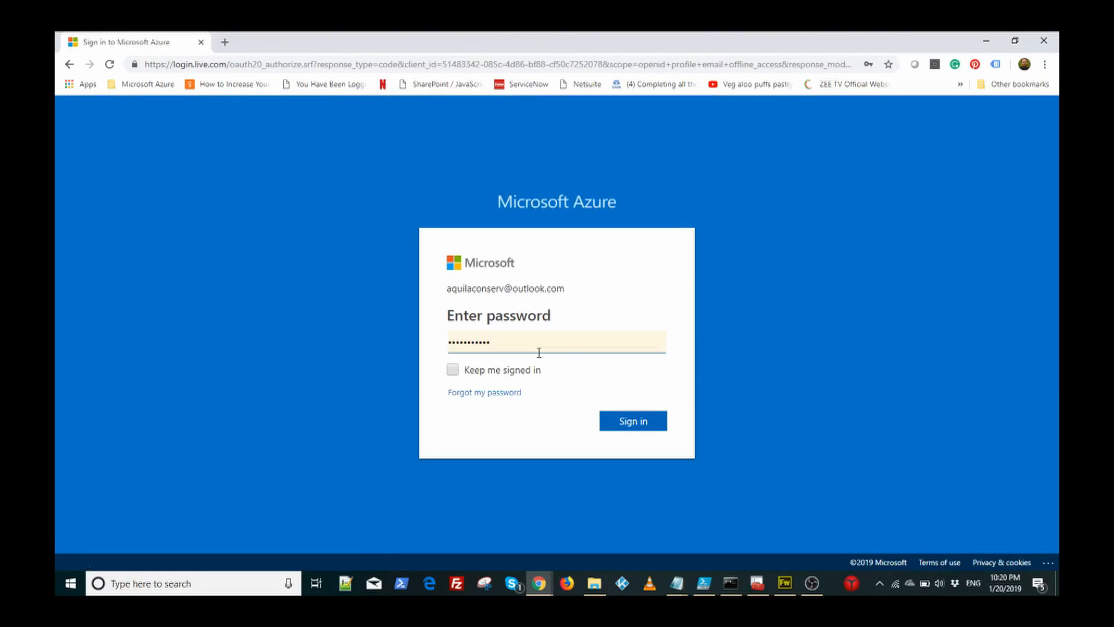
left_click(644, 423)
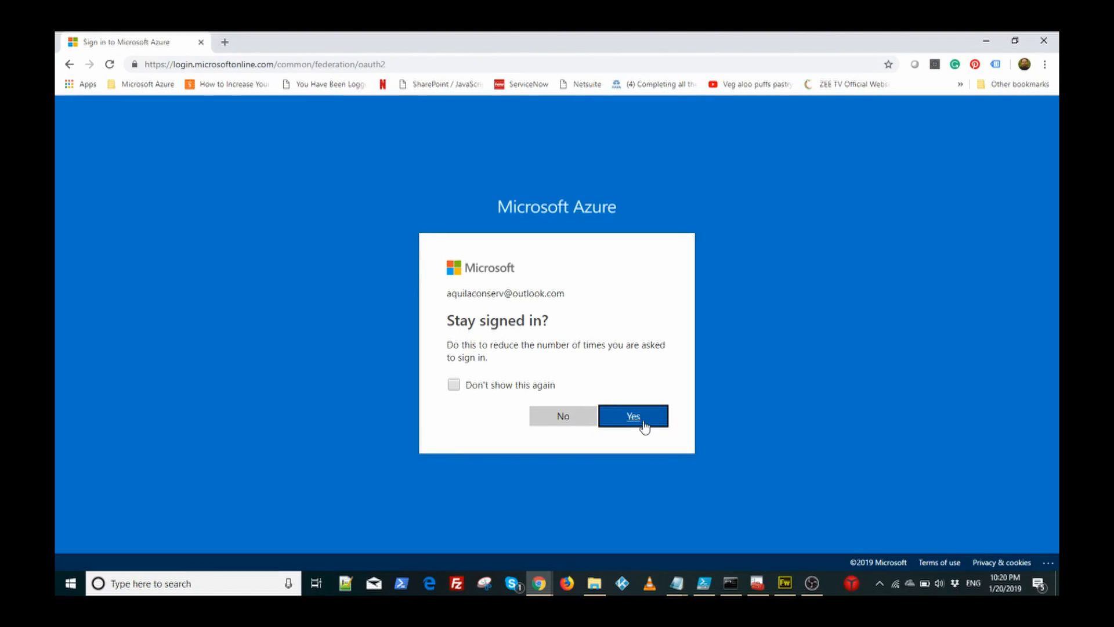
left_click(644, 425)
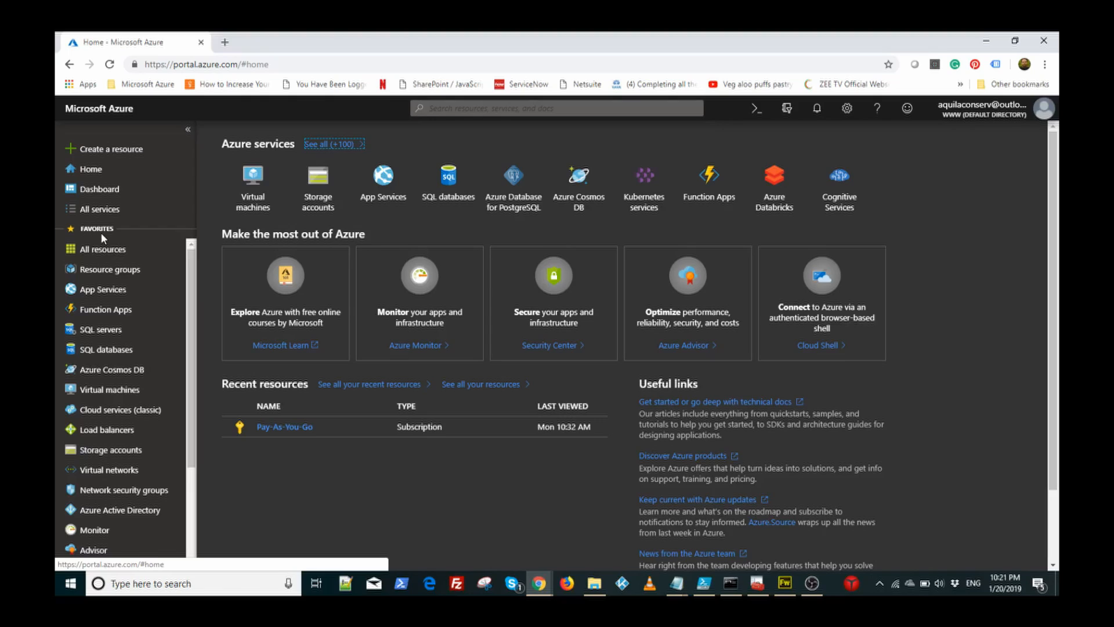
Step: From the empty Resource groups list, start adding a new resource group
left_click(110, 271)
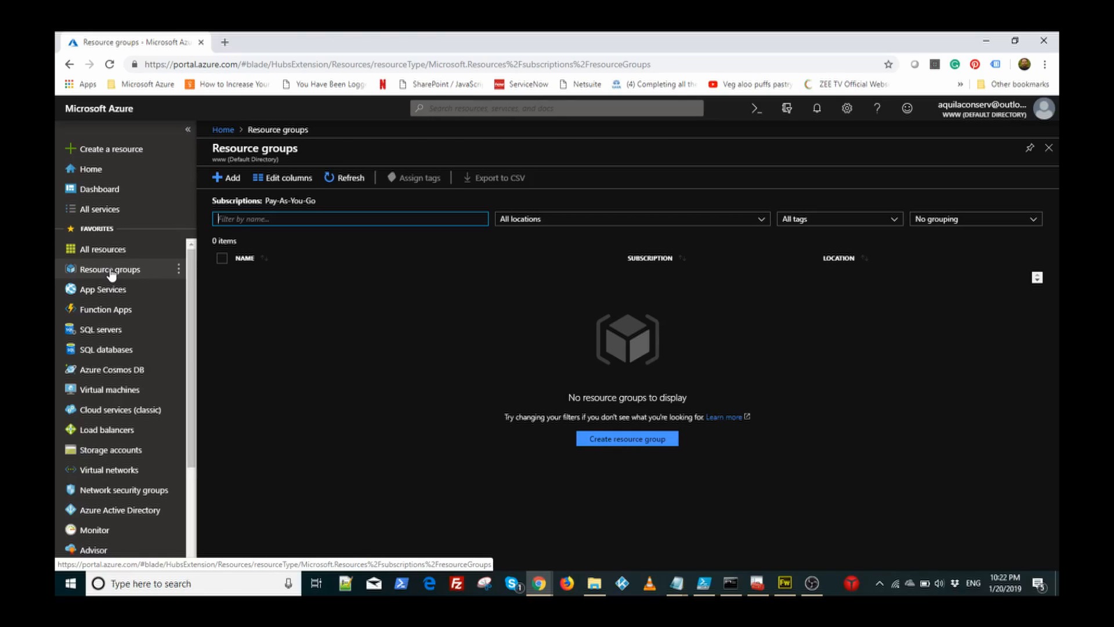
left_click(233, 179)
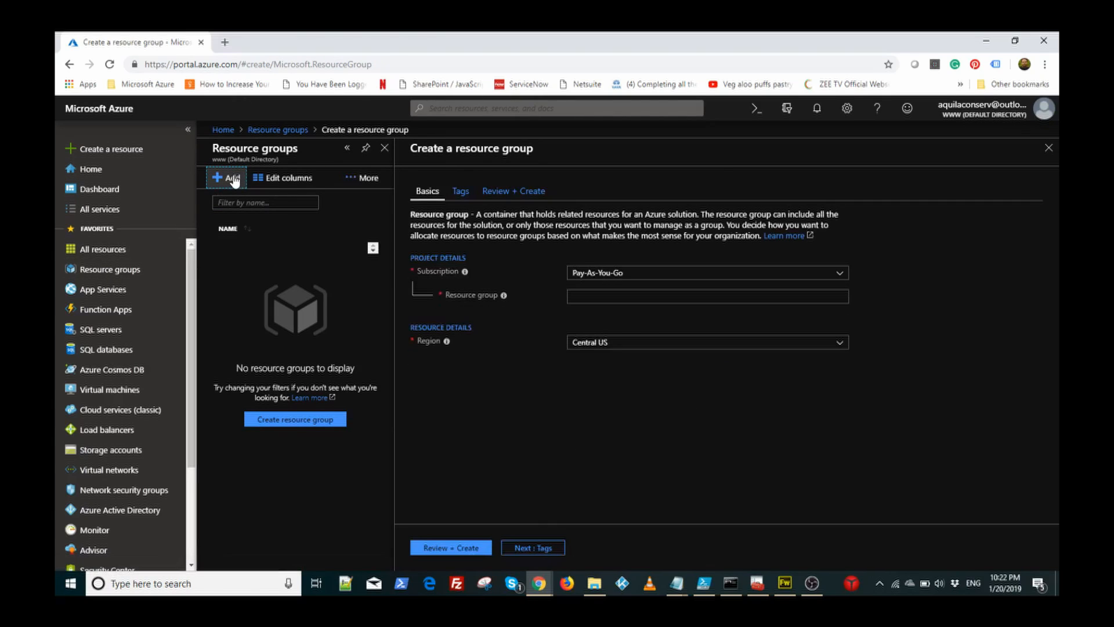
Step: Create resource group ATCSL, keeping region Central US, through Review + Create
left_click(612, 297)
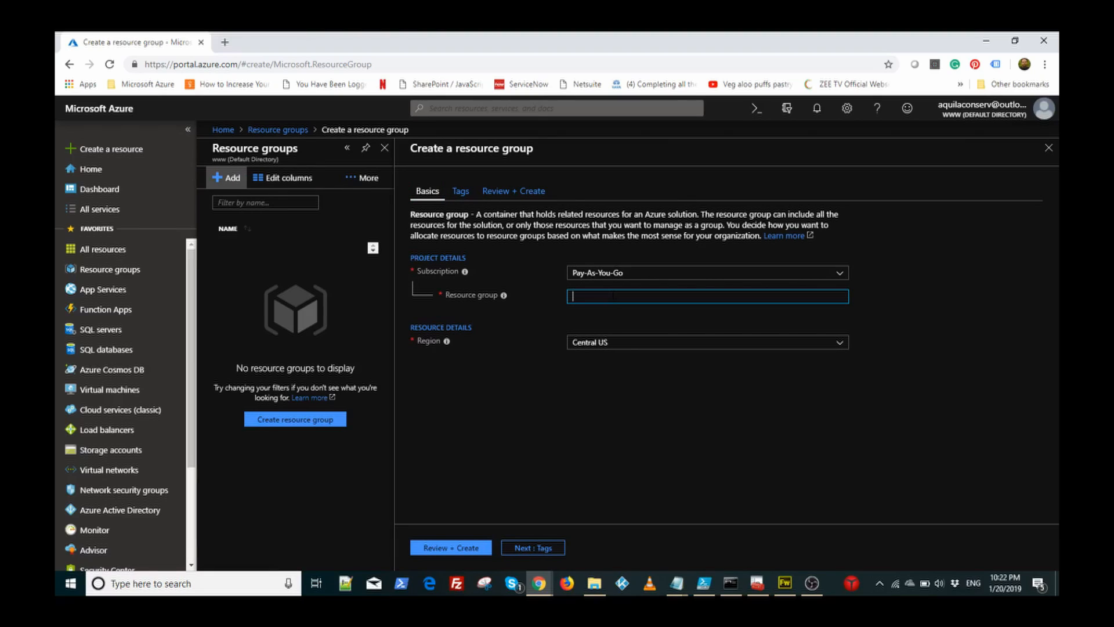
type("ATCSL")
left_click(663, 346)
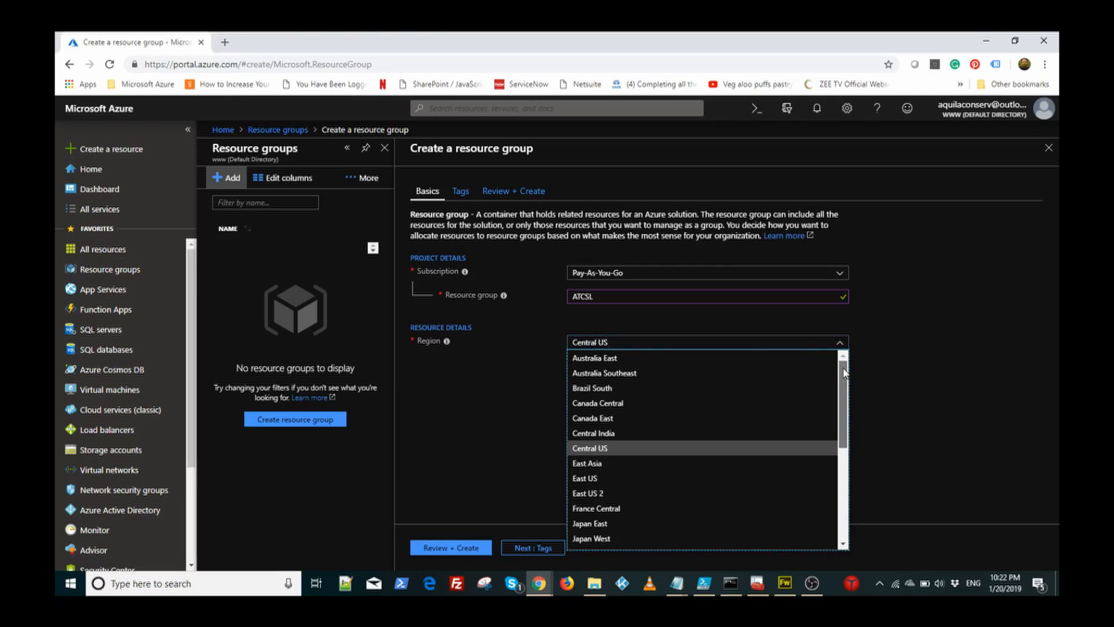
left_click_drag(842, 370, 842, 413)
left_click_drag(842, 419, 848, 356)
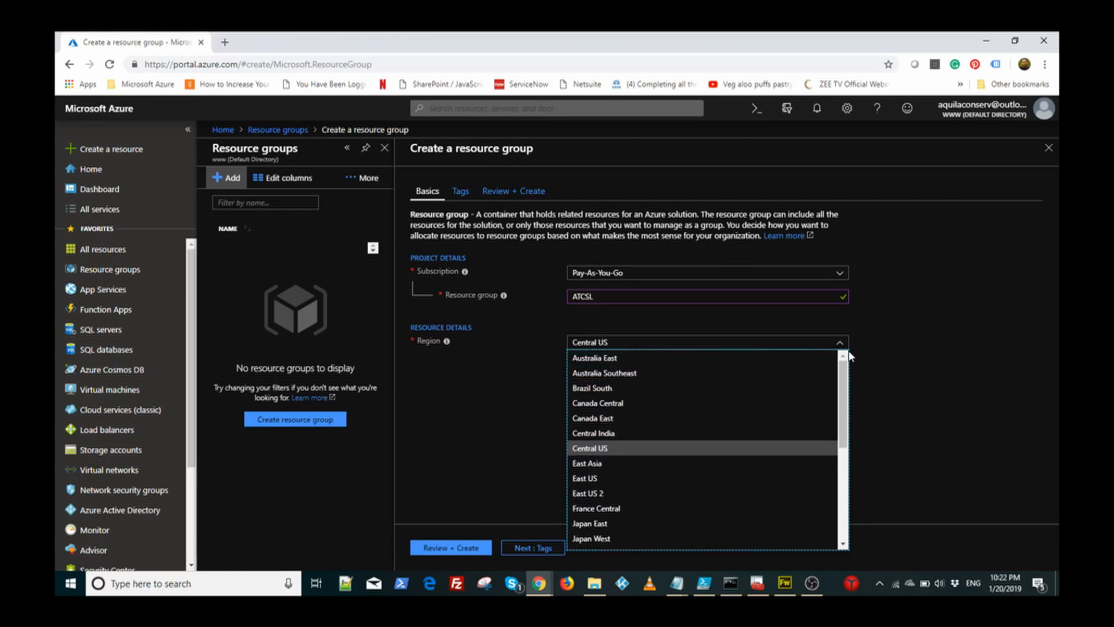
left_click(912, 356)
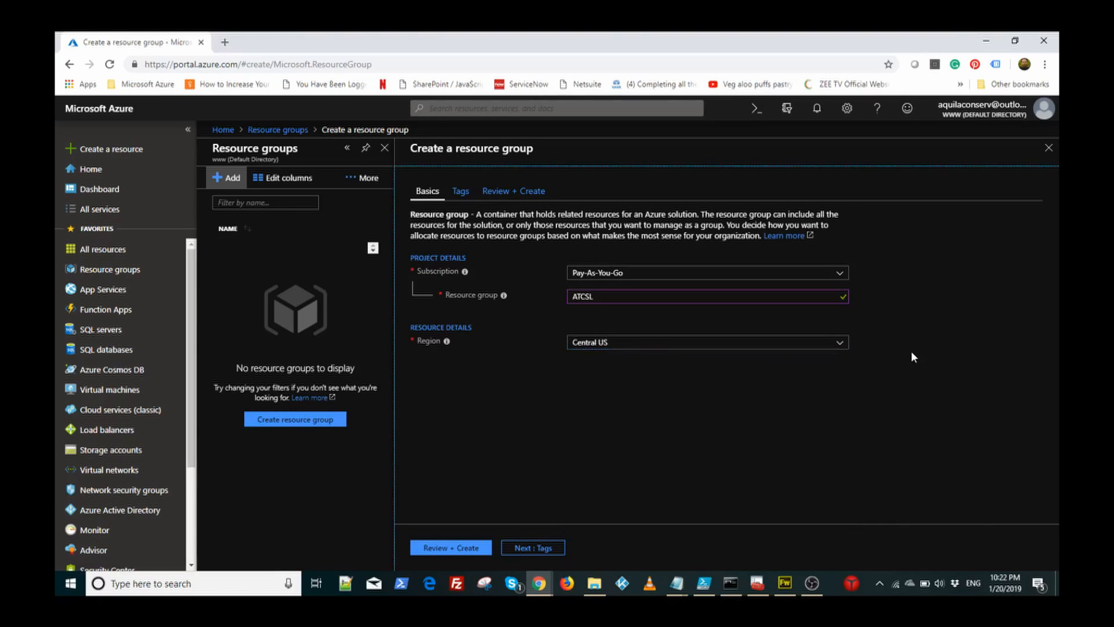
left_click(450, 548)
left_click(435, 548)
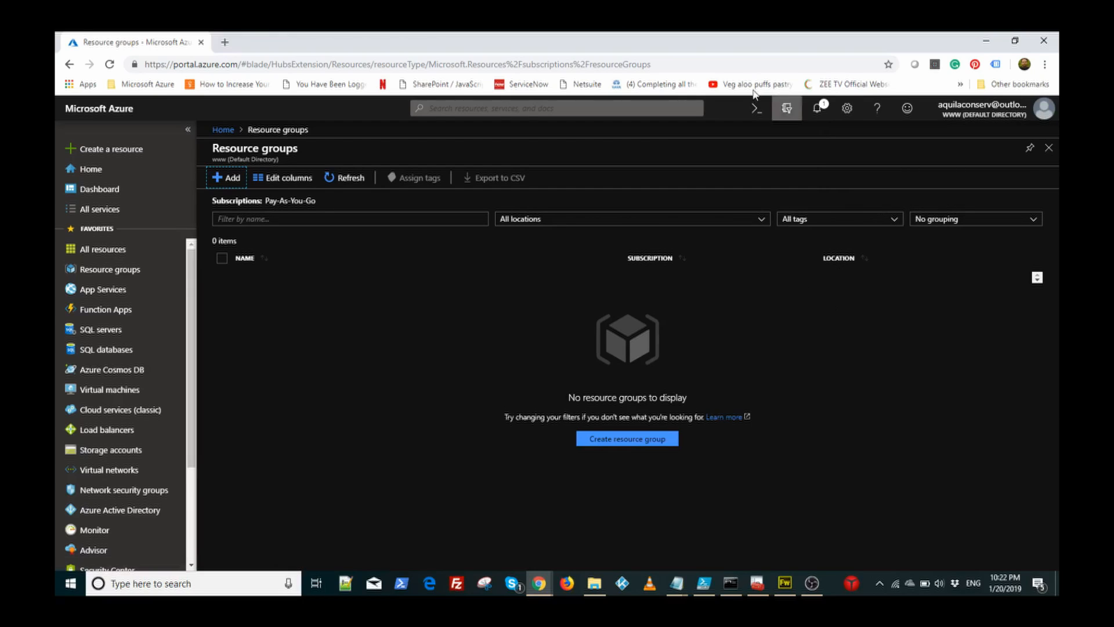
Step: Check the notification, refresh Resource groups to show ATCSL, then go to Virtual networks
left_click(818, 109)
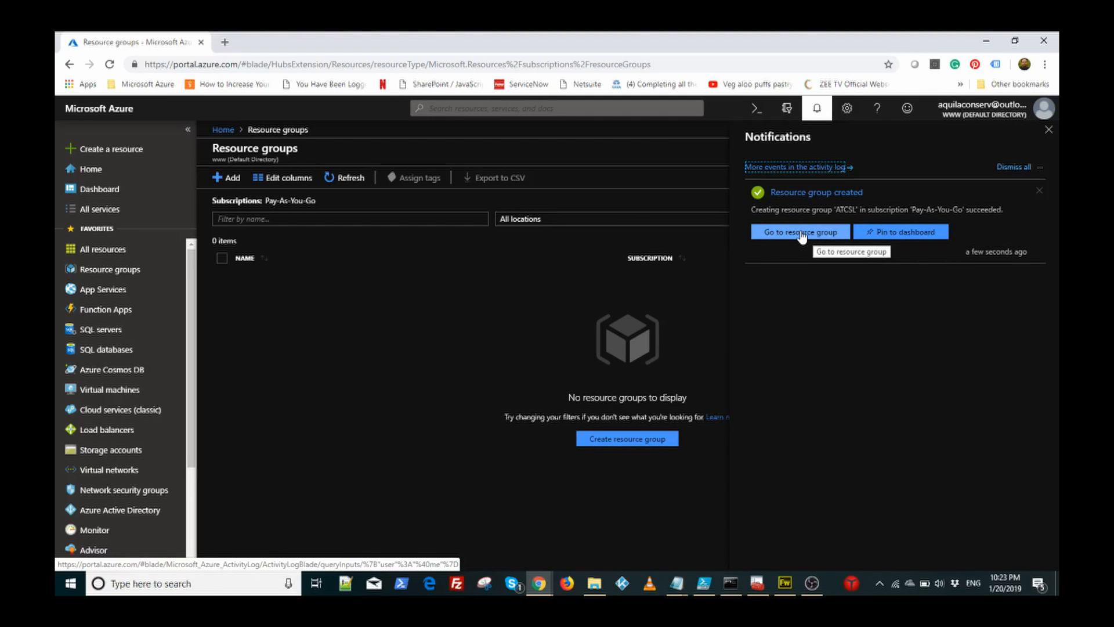
left_click(468, 272)
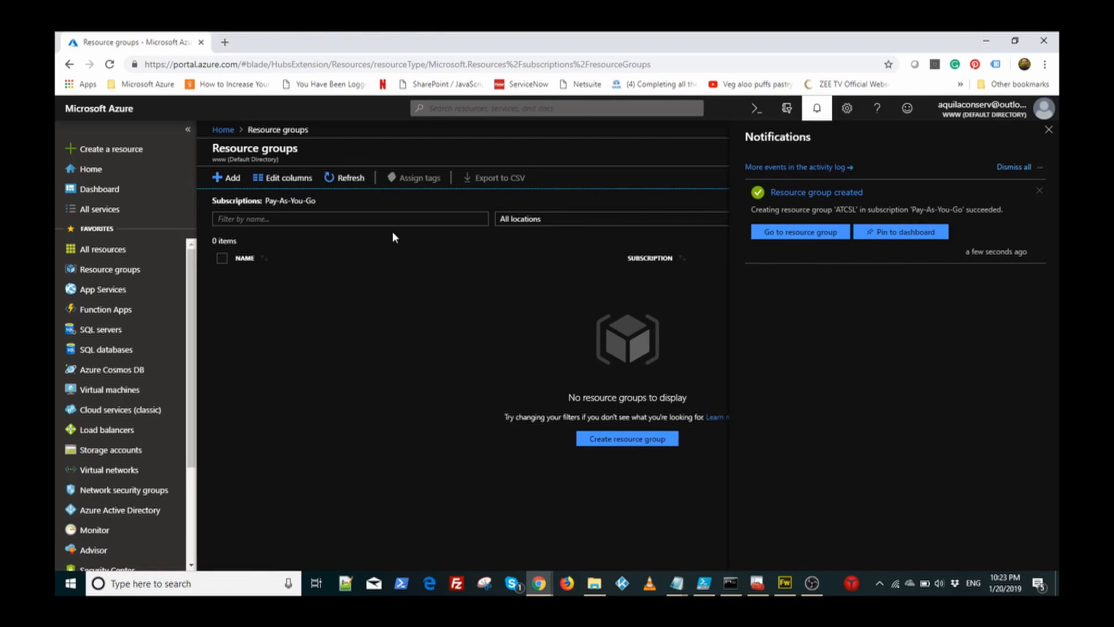
left_click(351, 184)
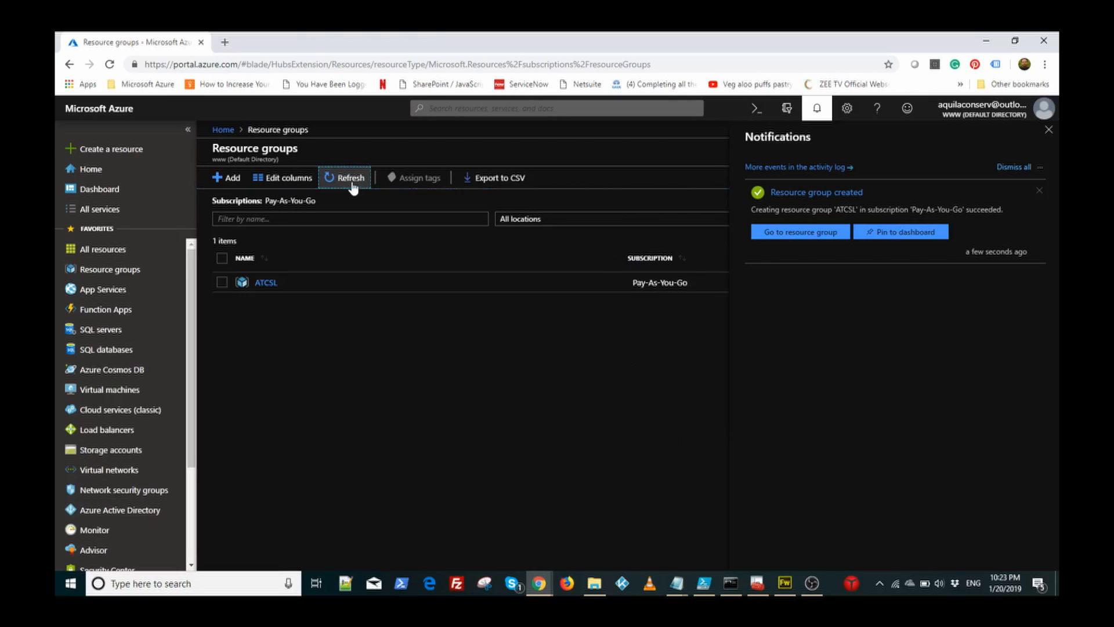
left_click(1049, 130)
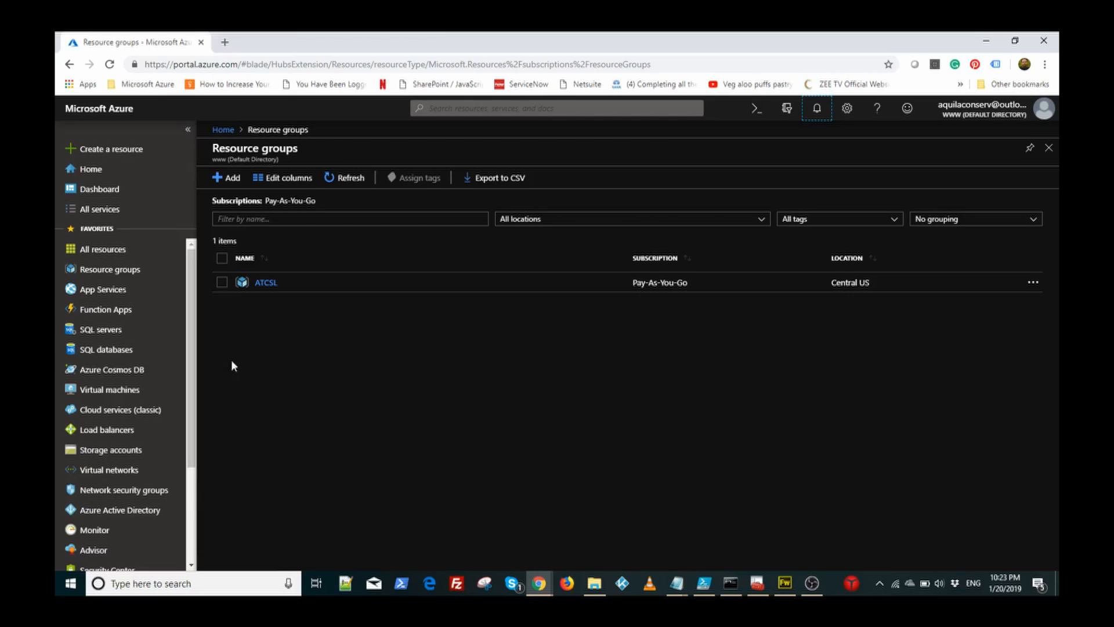
left_click(122, 473)
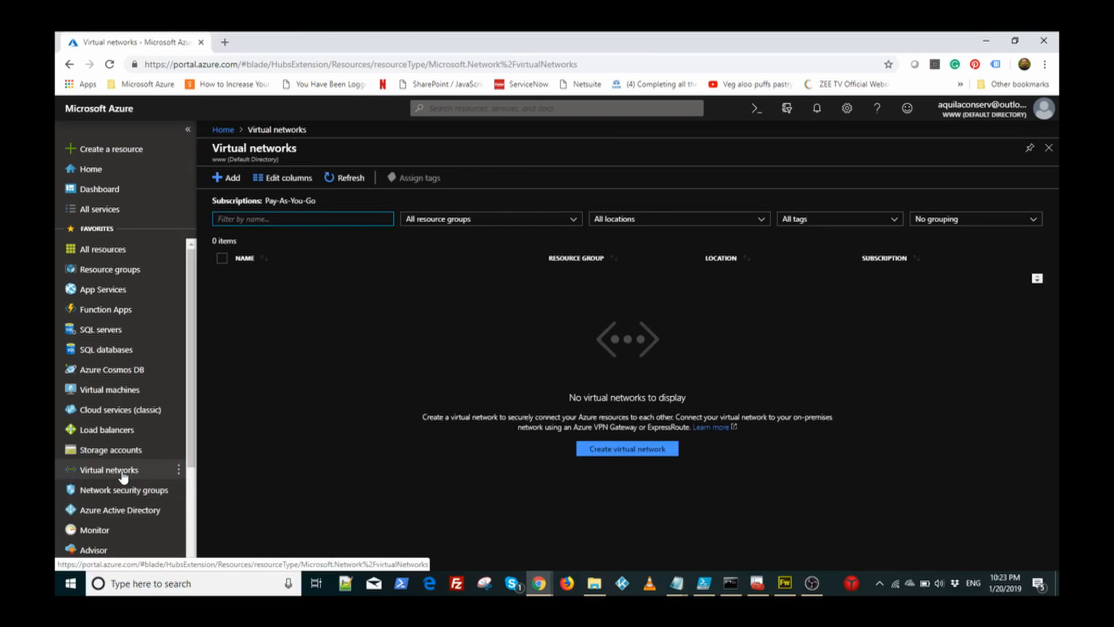
Step: Start a new virtual network named ATCSL_VNet with address space 10.10.0.0/16
left_click(236, 179)
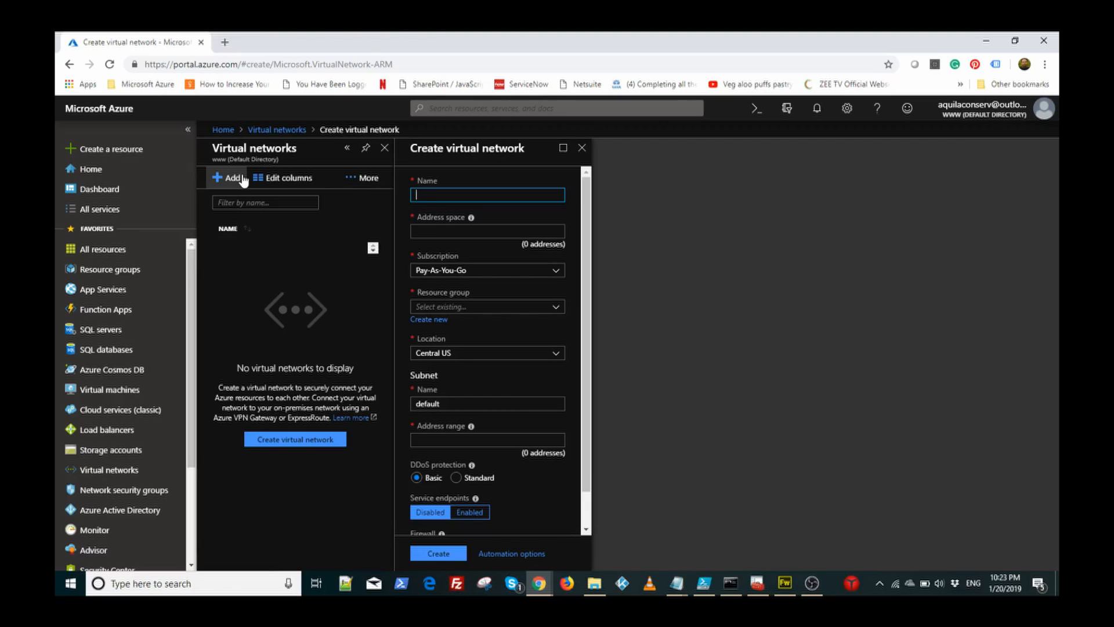
type("ATCSL_VNet")
key("Tab")
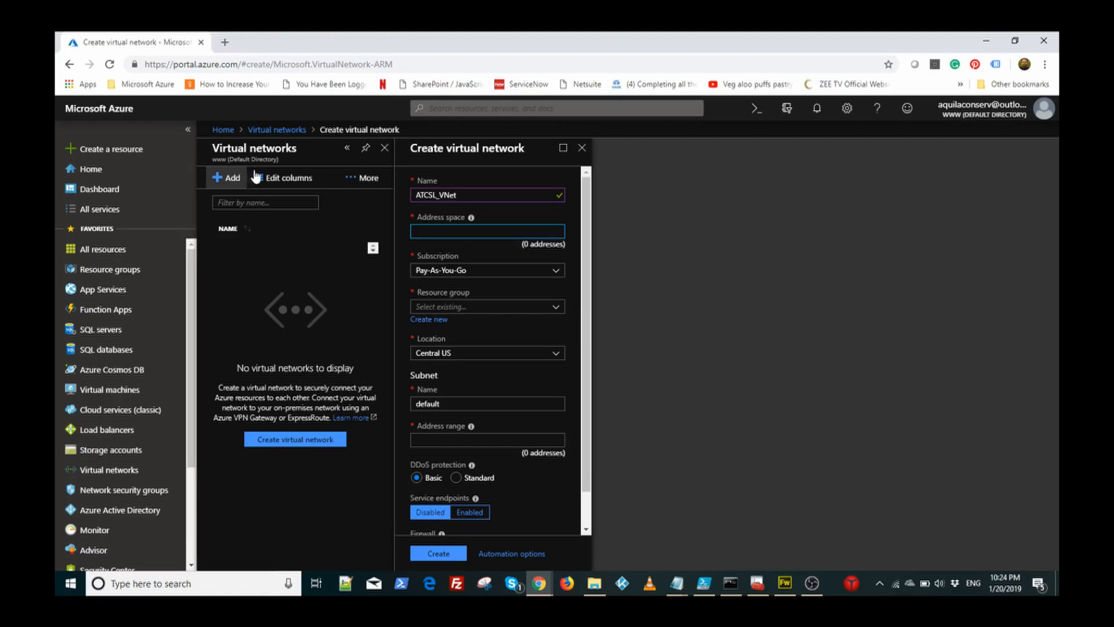
mouse_move(472, 219)
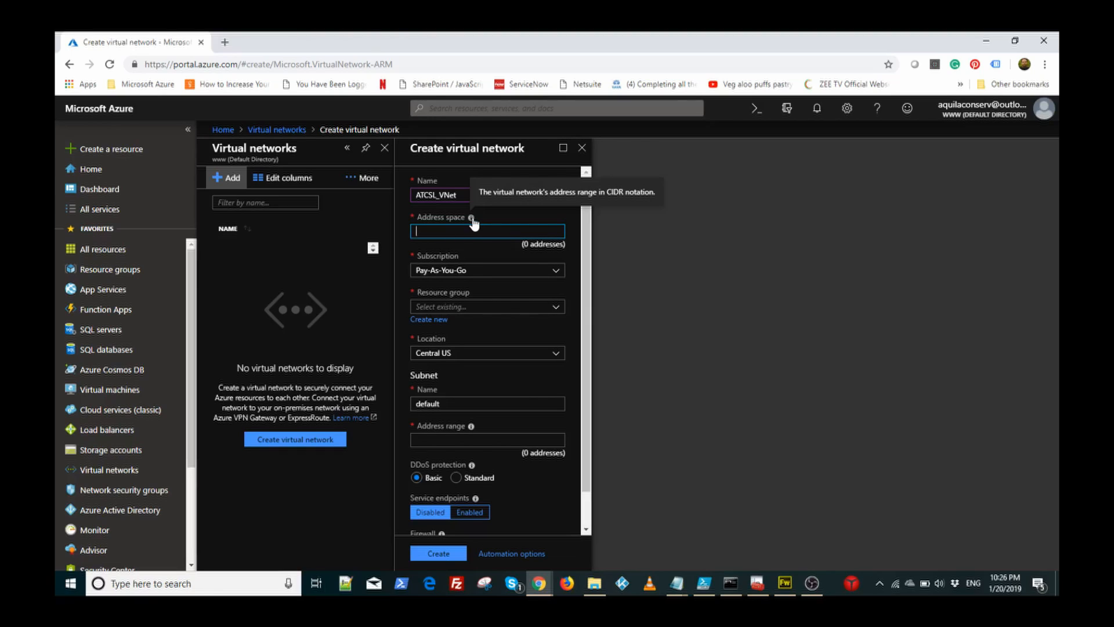
type("10.10.0.0/16")
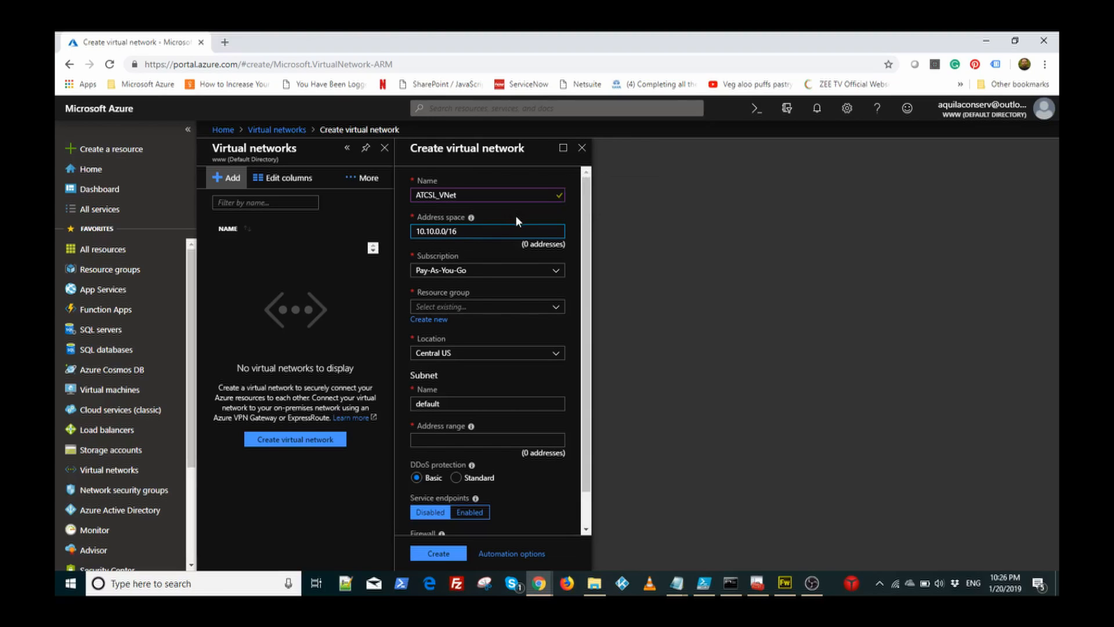
Step: Select ATCSL as the virtual network's resource group
left_click(494, 307)
left_click(490, 324)
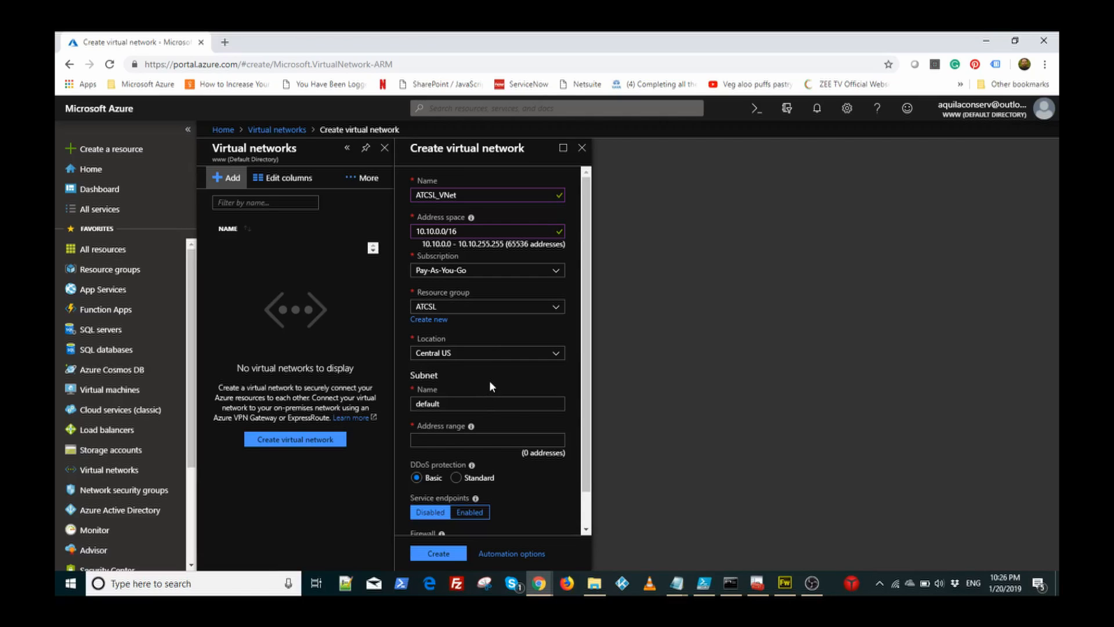
key("Tab")
key("Tab")
key("Tab")
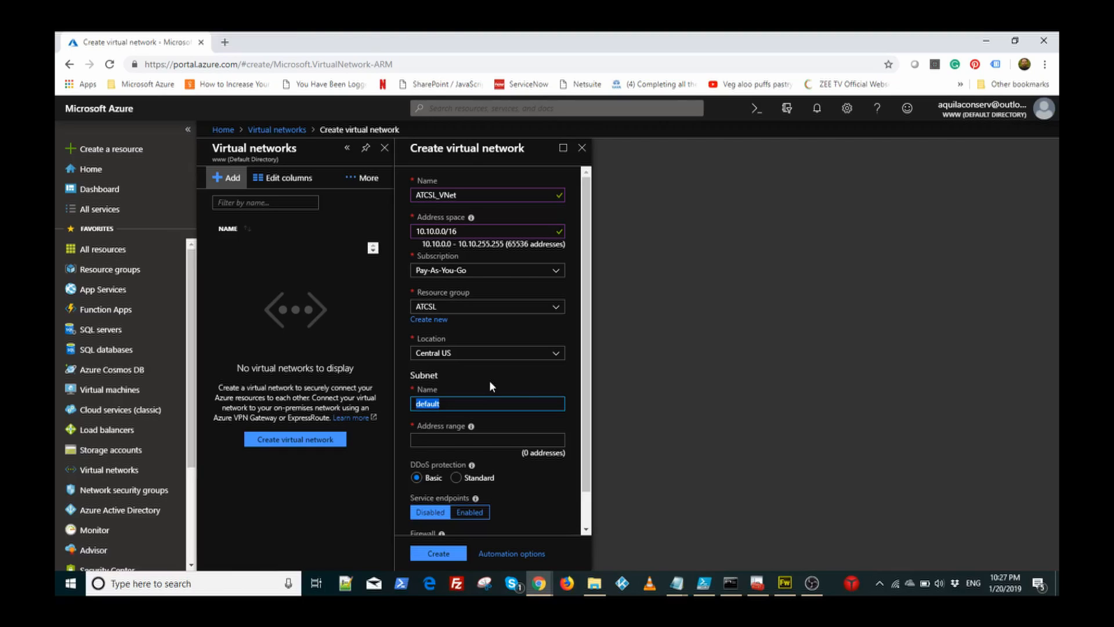
Step: Name the subnet ATCSL_VNet_WFE and give it address range 10.10.1.0/24
type("ATCSL_VNet_WFE")
key("Tab")
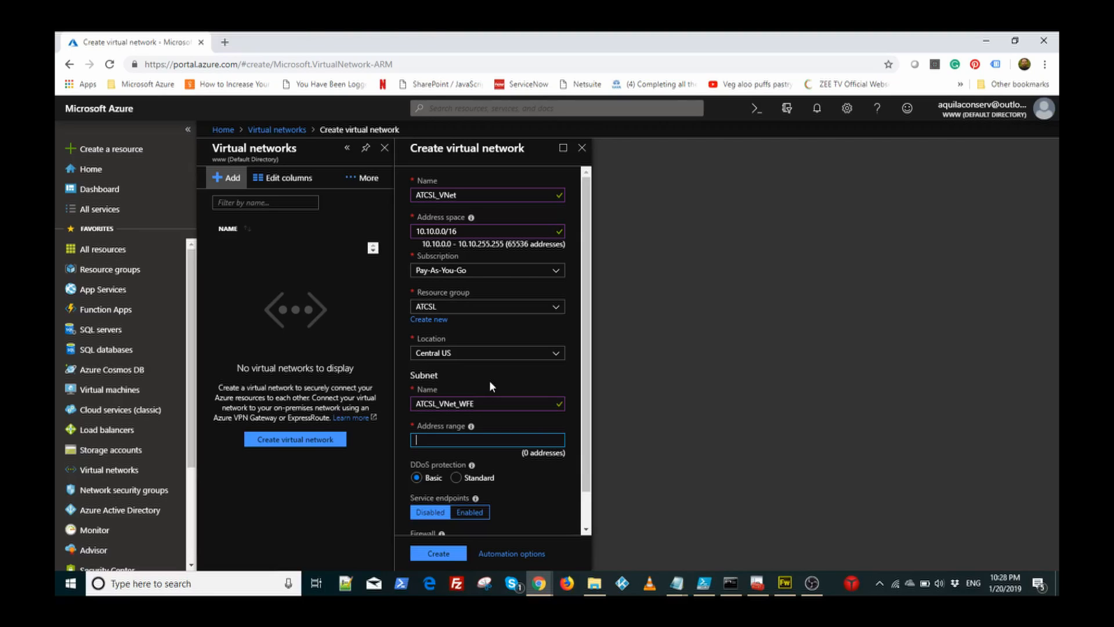
type("10.10.1.0/24")
left_click(531, 453)
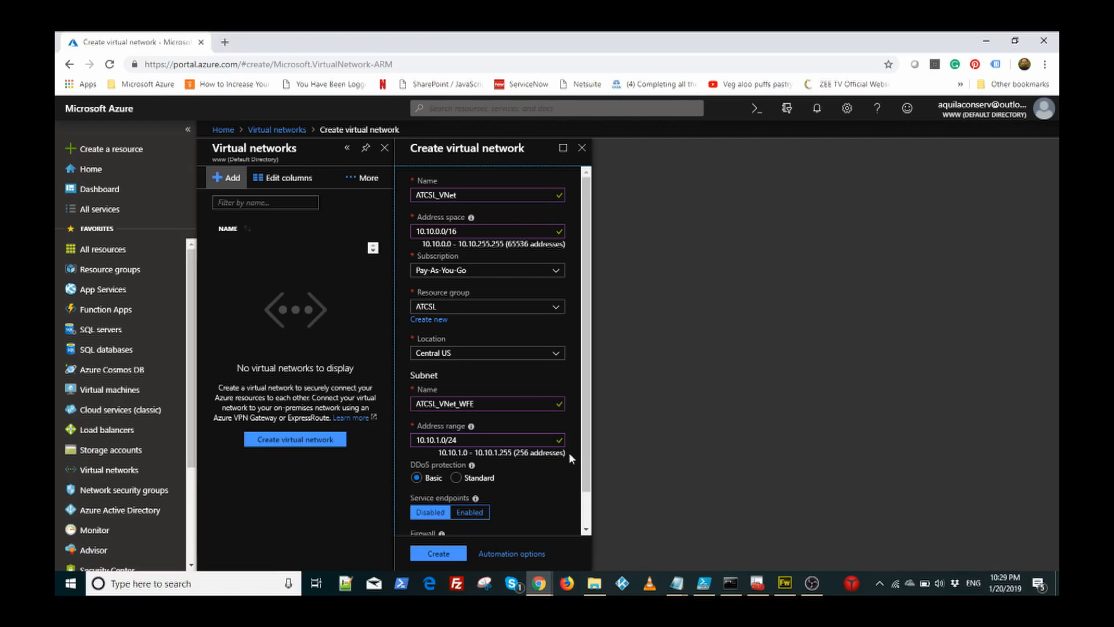
left_click_drag(586, 465, 586, 514)
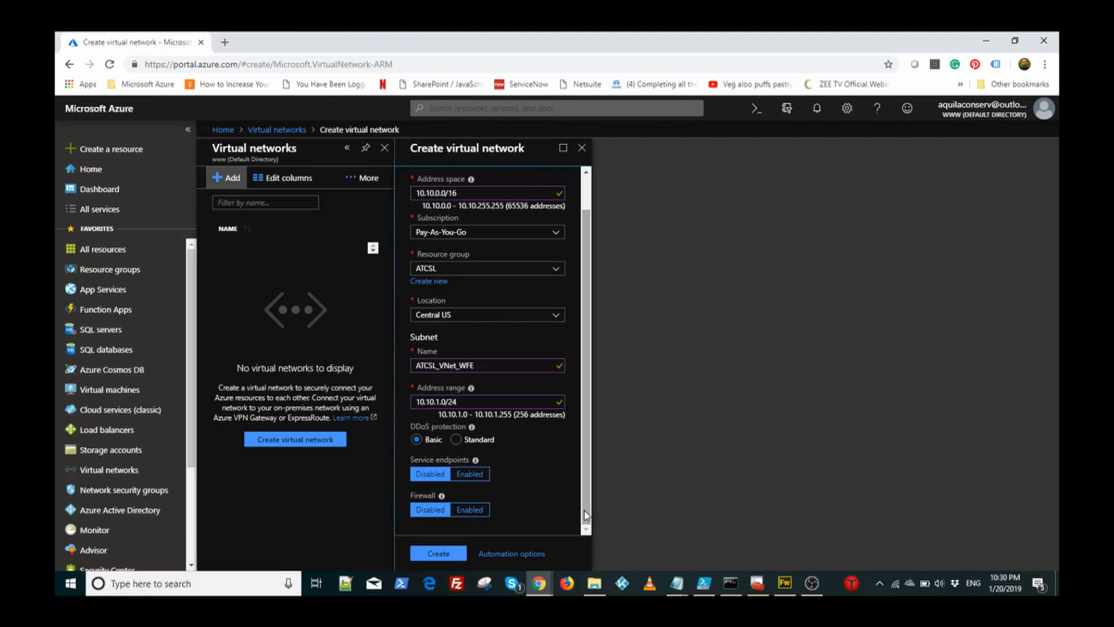
Step: Create the ATCSL_VNet network and refresh the list until it appears
left_click(447, 554)
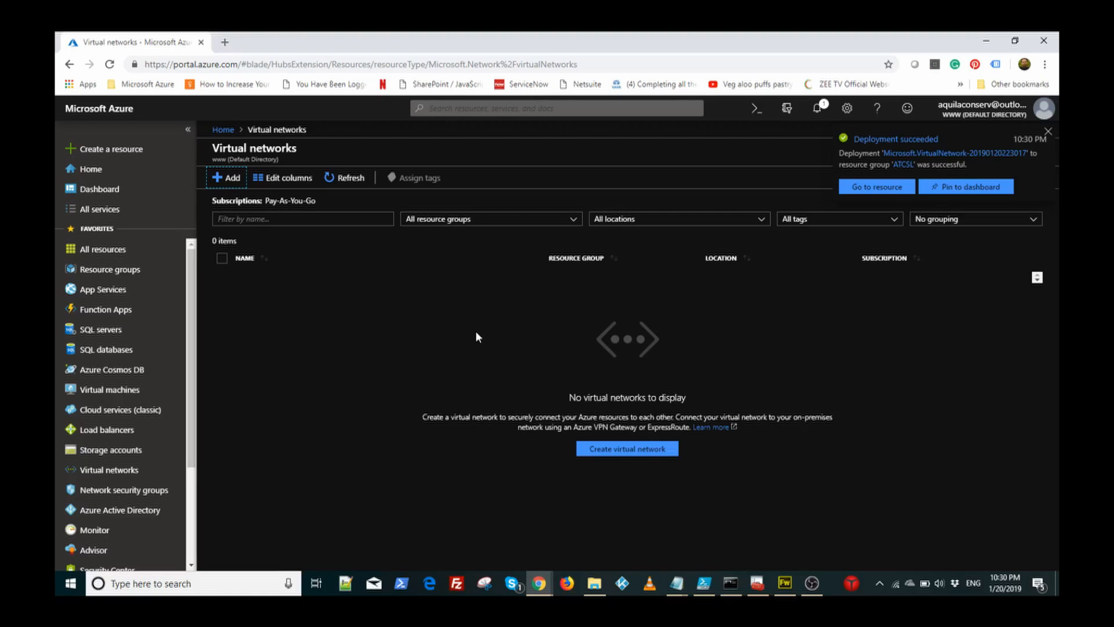
left_click(354, 179)
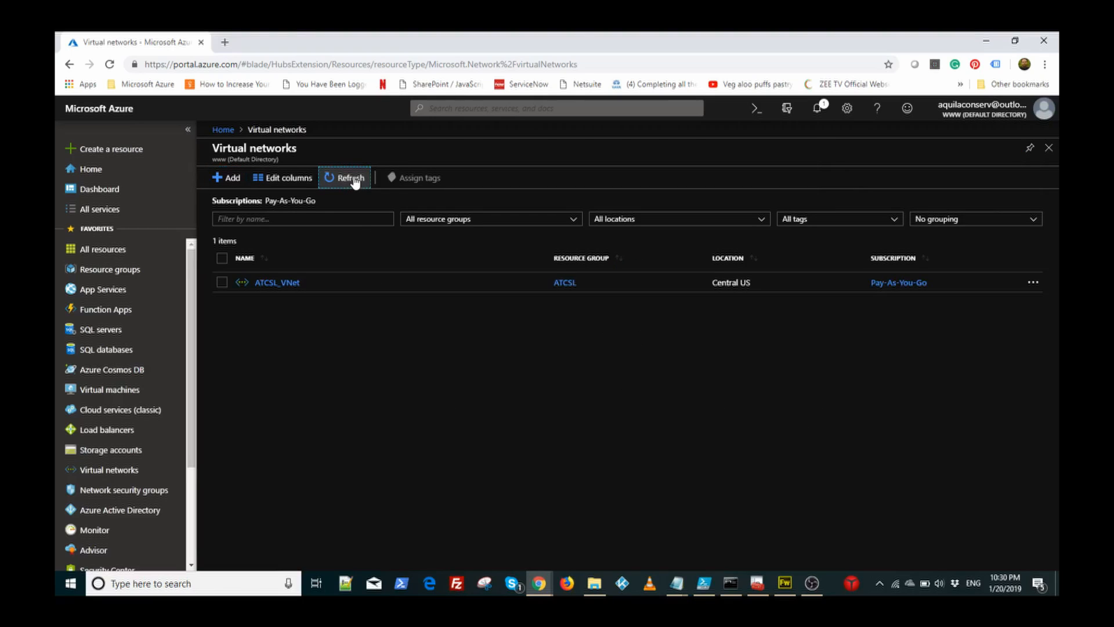
Step: Open ATCSL_VNet and show its Subnets page listing ATCSL_VNet_WFE (10.10.1.0/24)
left_click(277, 283)
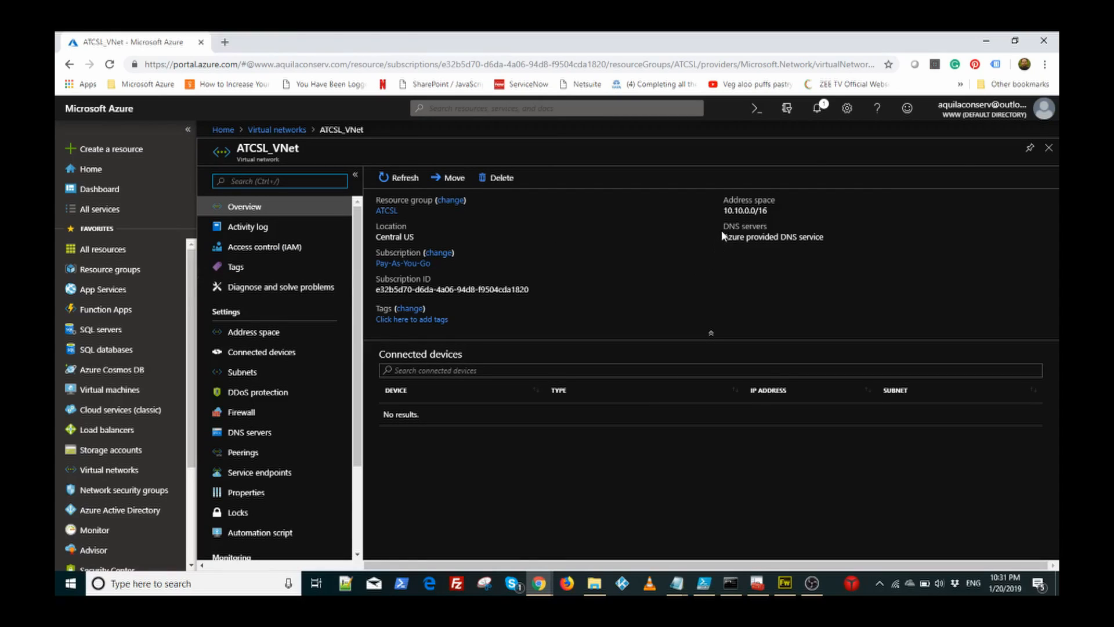
mouse_move(723, 214)
left_click(252, 369)
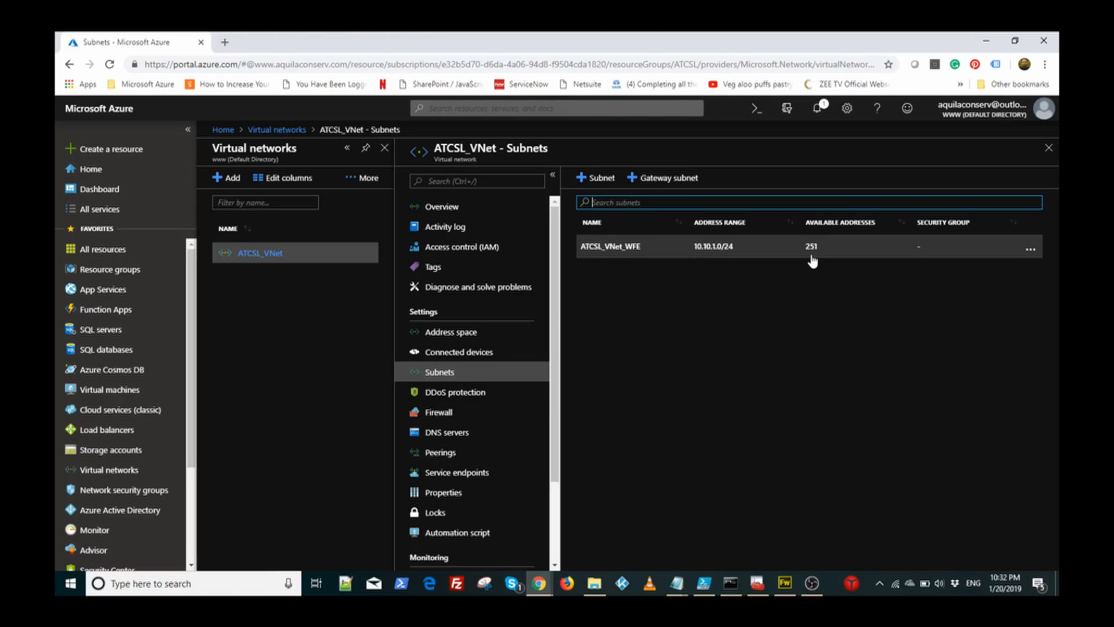
Step: Check ATCSL_VNet's DDoS protection and DNS server settings, then return to its Overview page
left_click(462, 394)
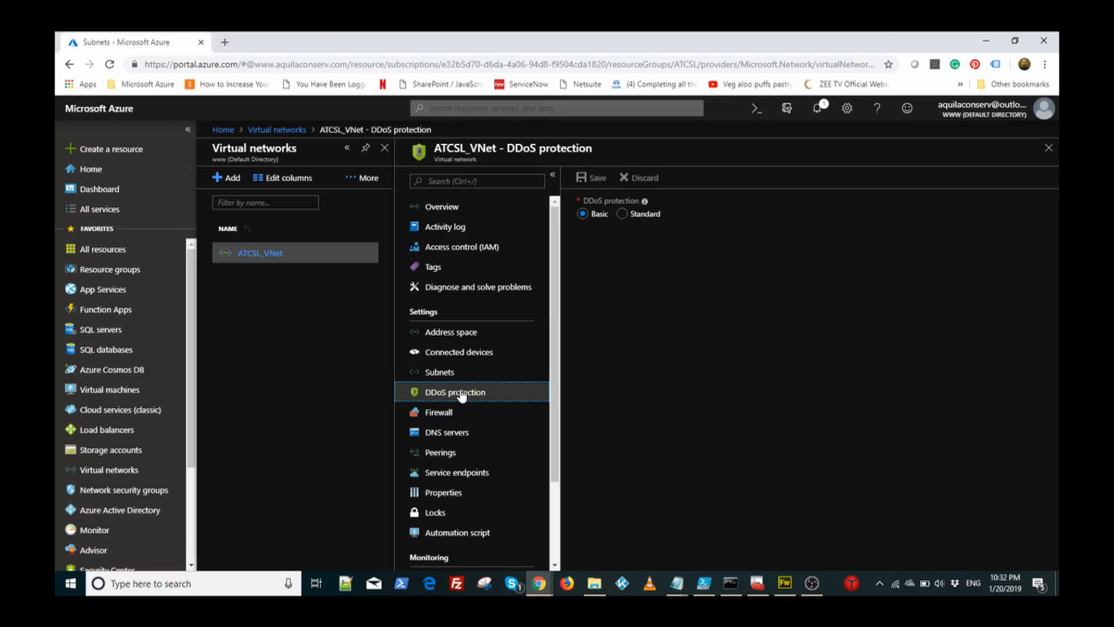
left_click(449, 434)
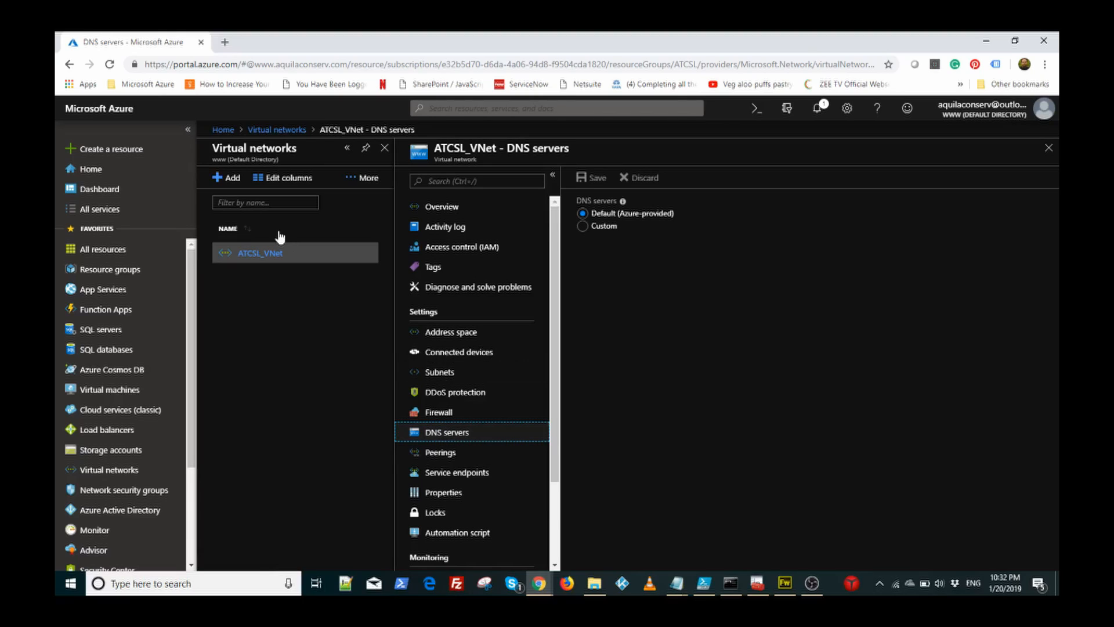
left_click(267, 256)
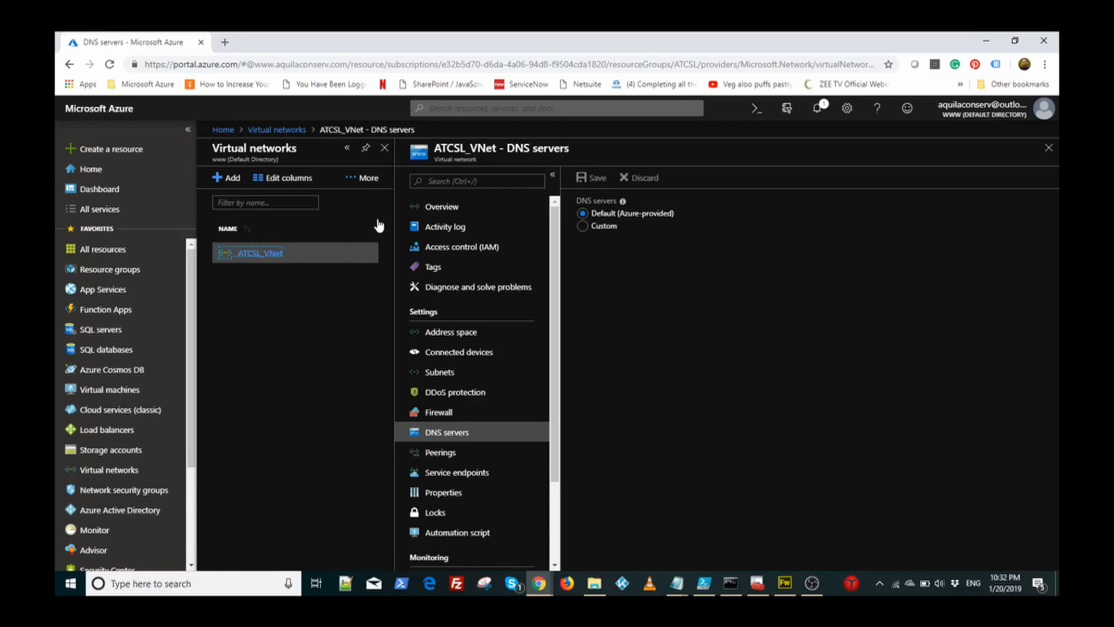
left_click(442, 207)
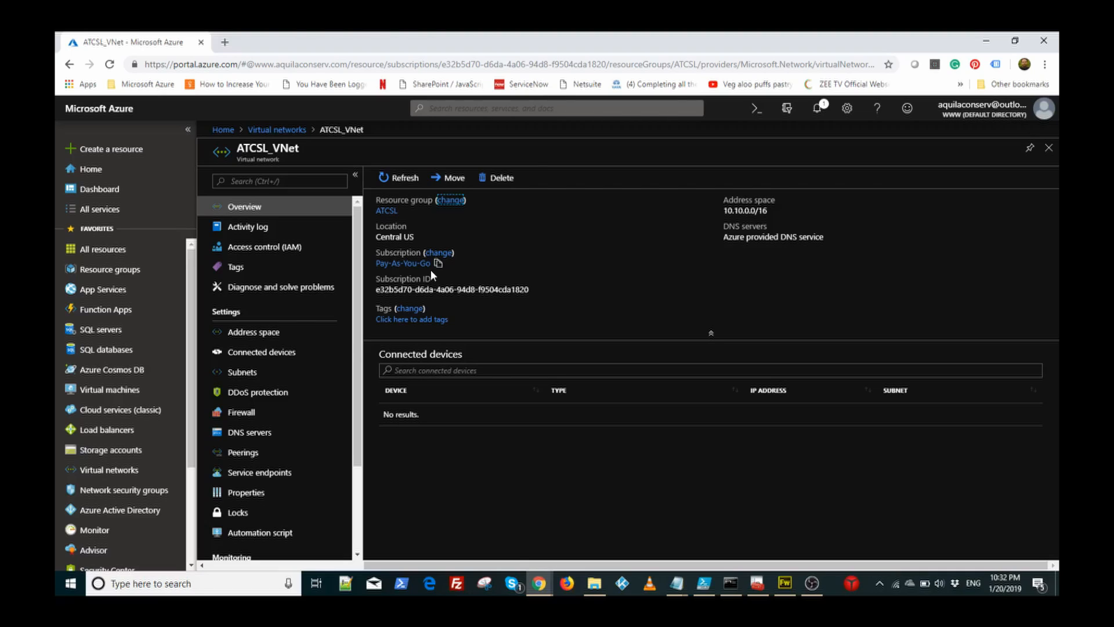
Step: Search the portal for subnets and open ATCSL_VNet's Subnets page listing ATCSL_VNet_WFE
left_click(482, 109)
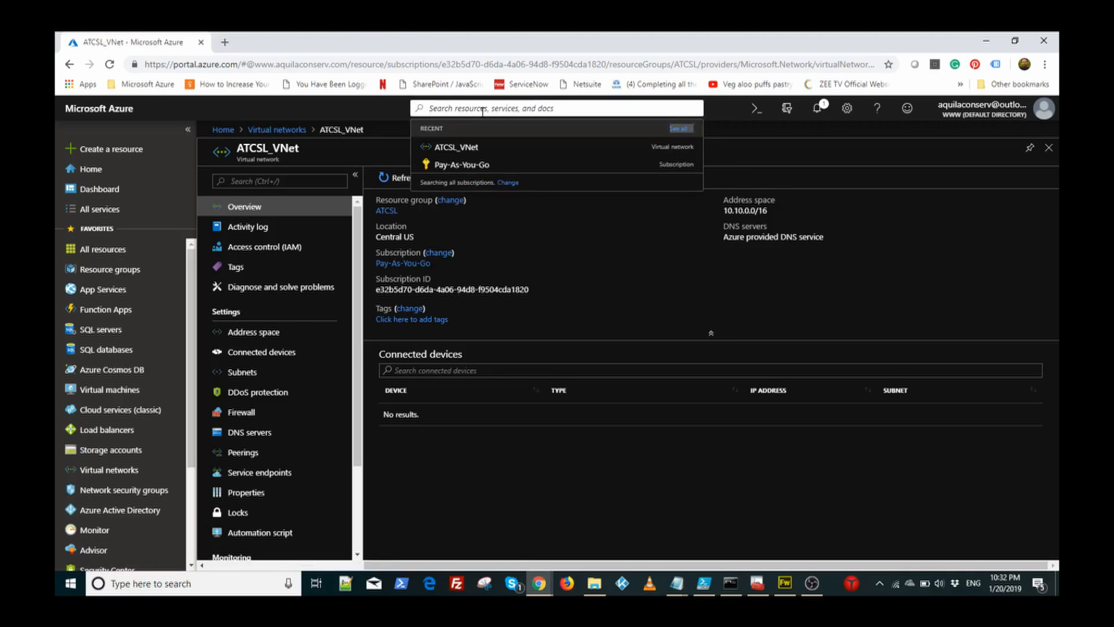
type("Sun")
type("bnet")
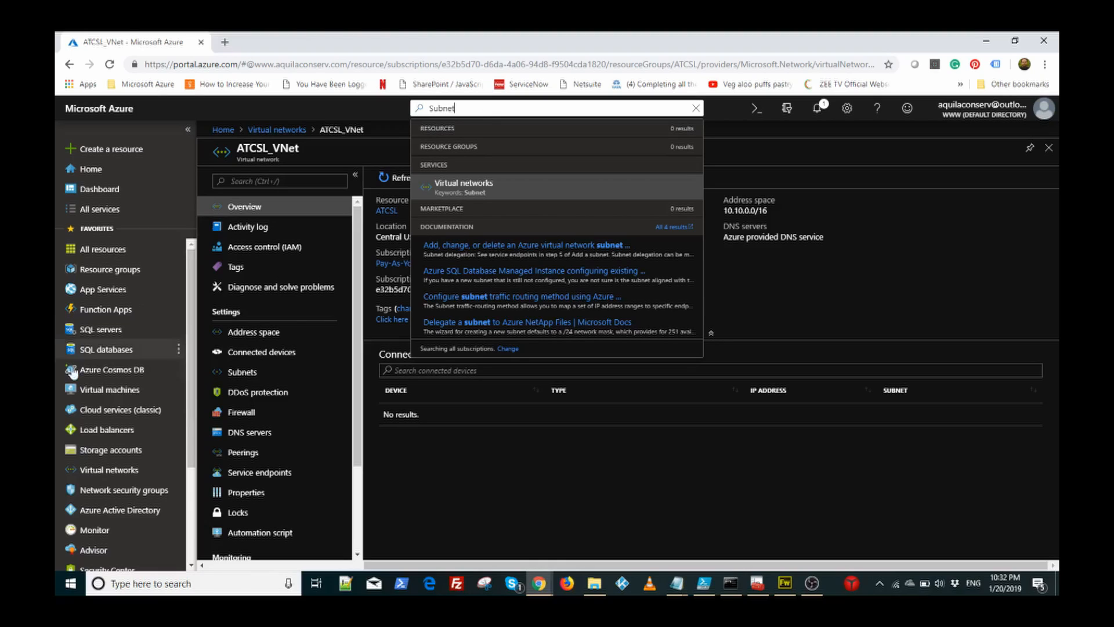
left_click(237, 373)
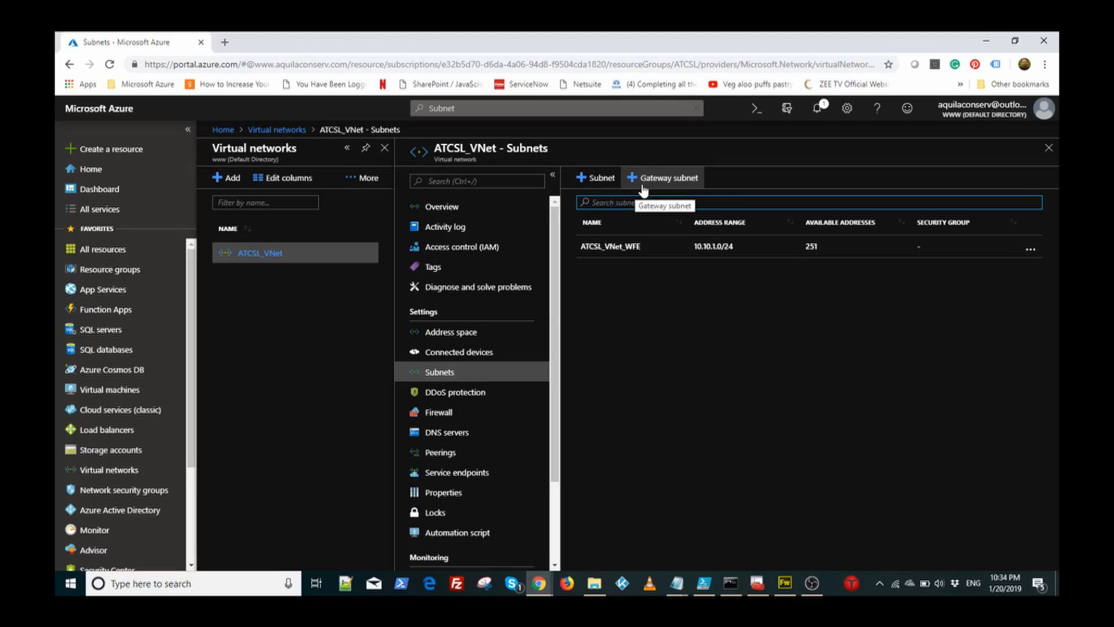
Step: Open the Add subnet form for ATCSL_VNet and enter the name ATCSL_VNet_DB
left_click(600, 179)
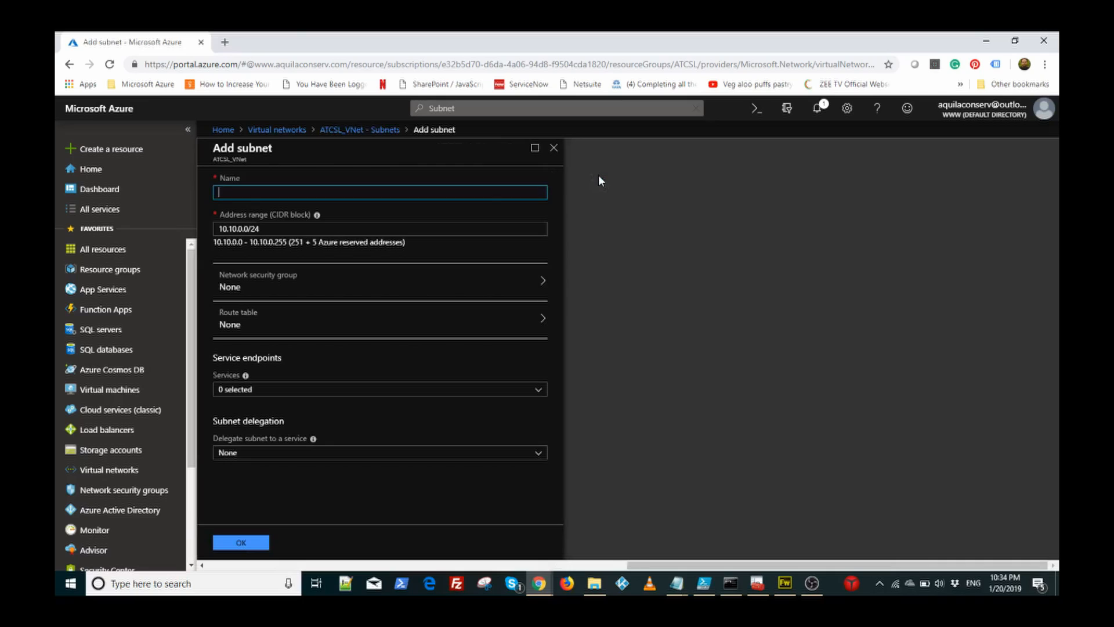
left_click(467, 193)
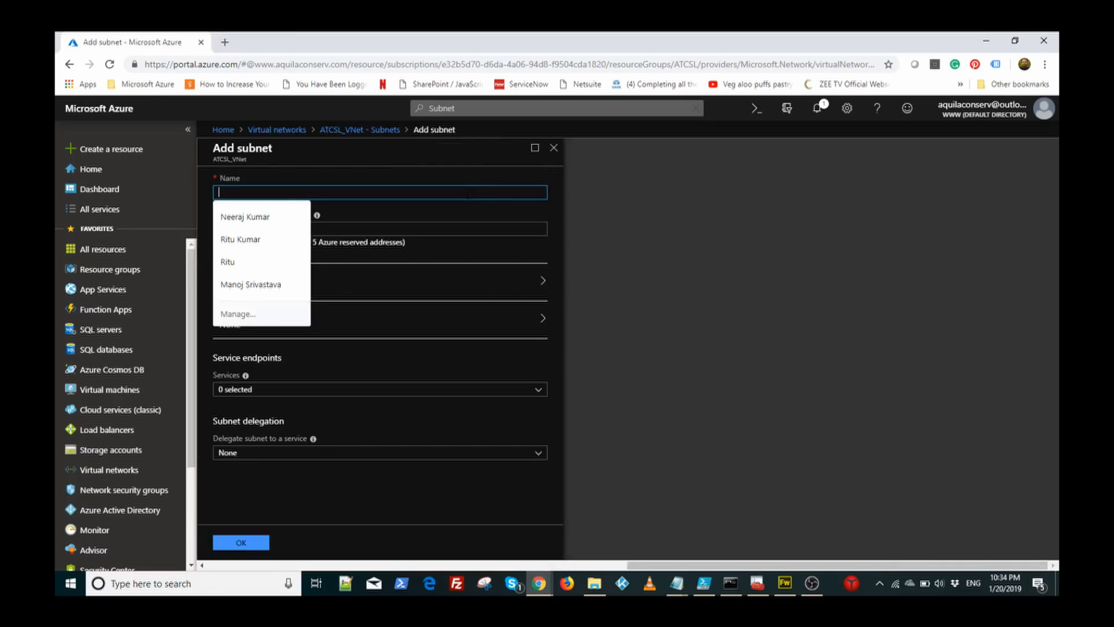
type("ATC")
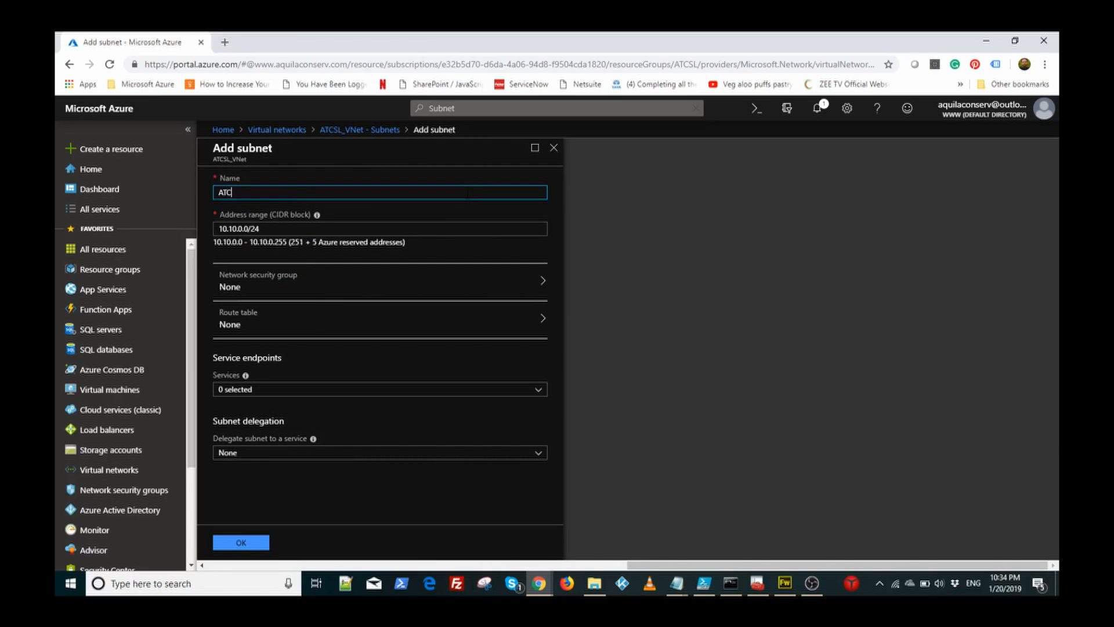
type("SL_VNet_DB")
Step: Set the subnet's address range to 10.10.2.0/24 and create ATCSL_VNet_DB
left_click(240, 229)
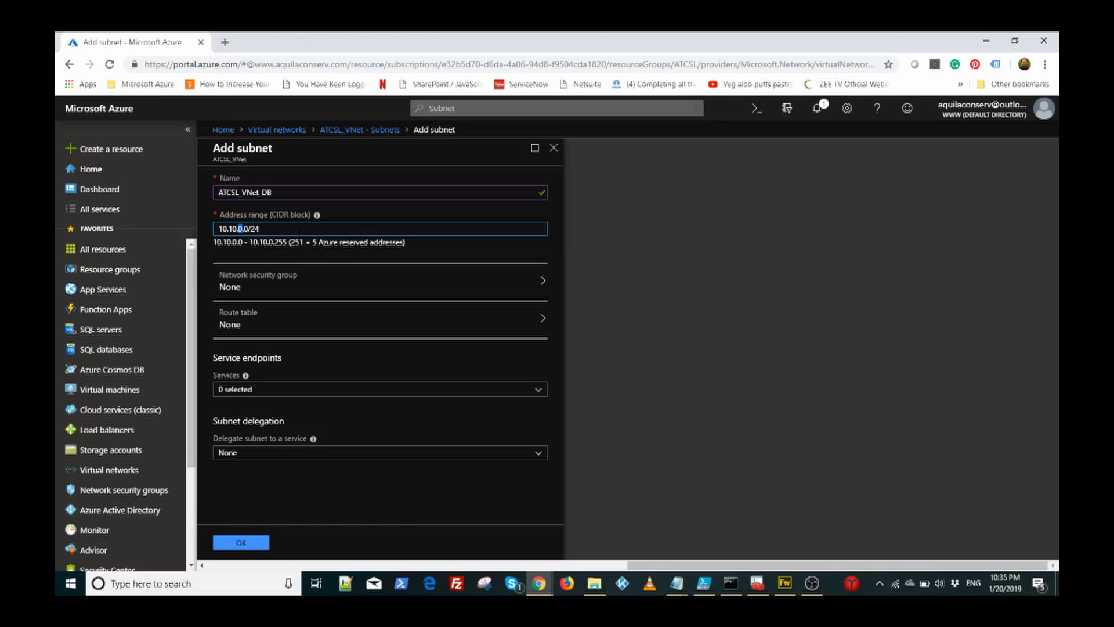
type("2")
left_click(438, 242)
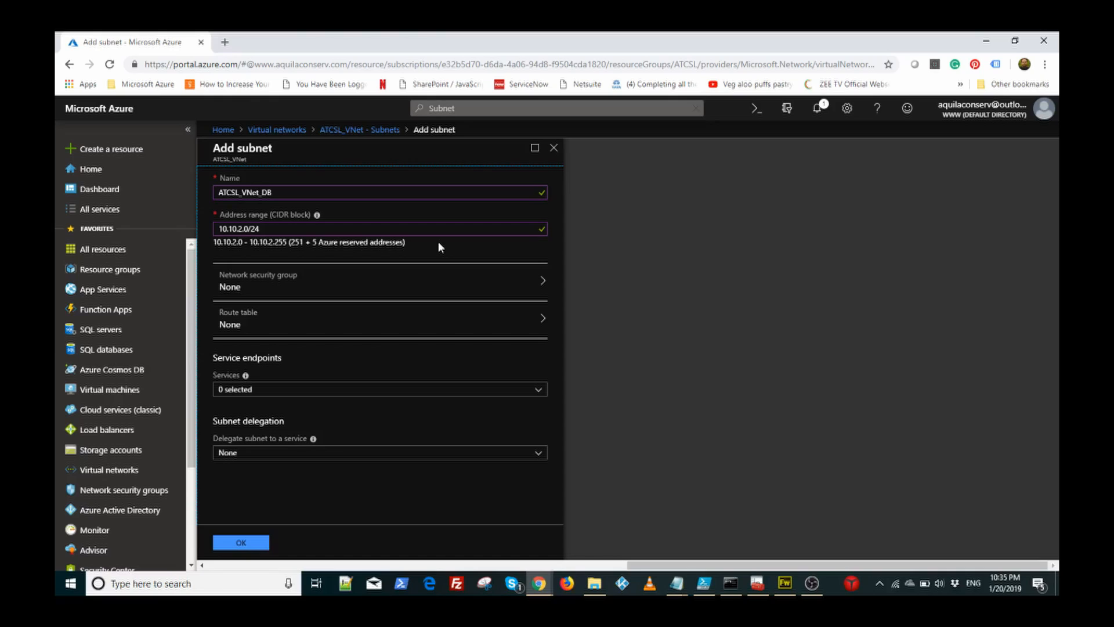
left_click(239, 543)
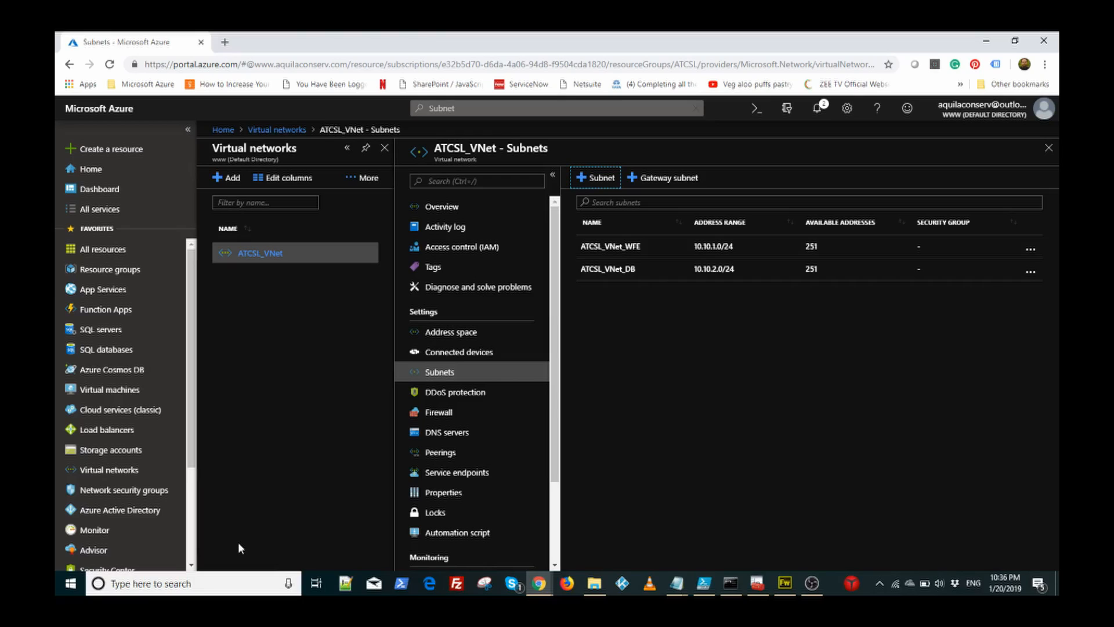
Step: Open the Network security groups list, which shows 0 items for the Pay-As-You-Go subscription
left_click(139, 492)
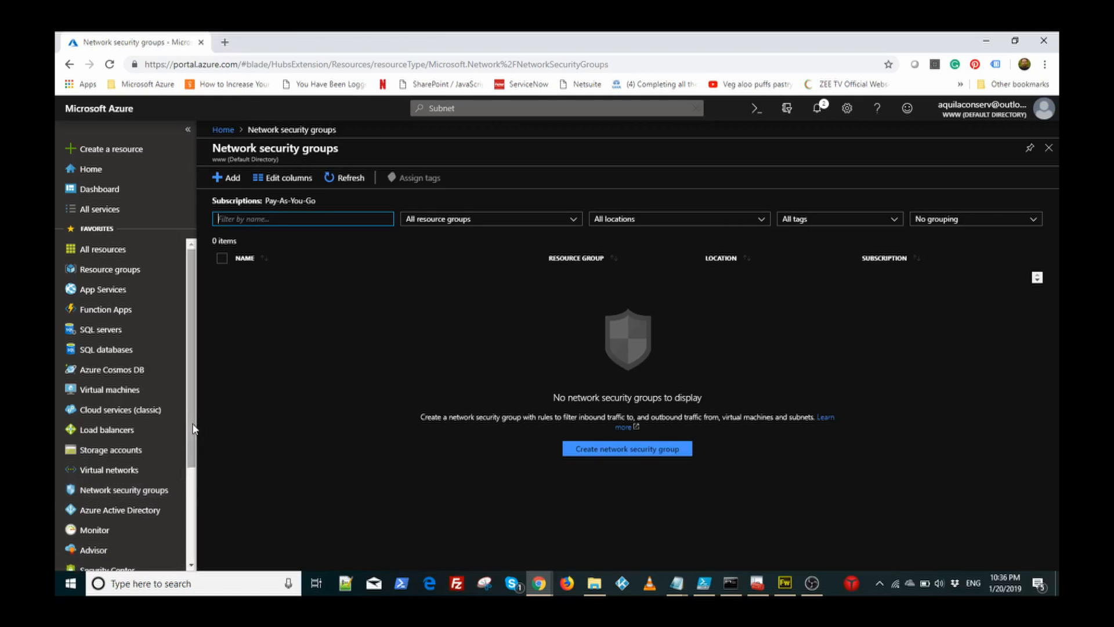
Step: Confirm no network interfaces or security groups exist, then start a new VM from Virtual machines
left_click_drag(193, 429, 179, 504)
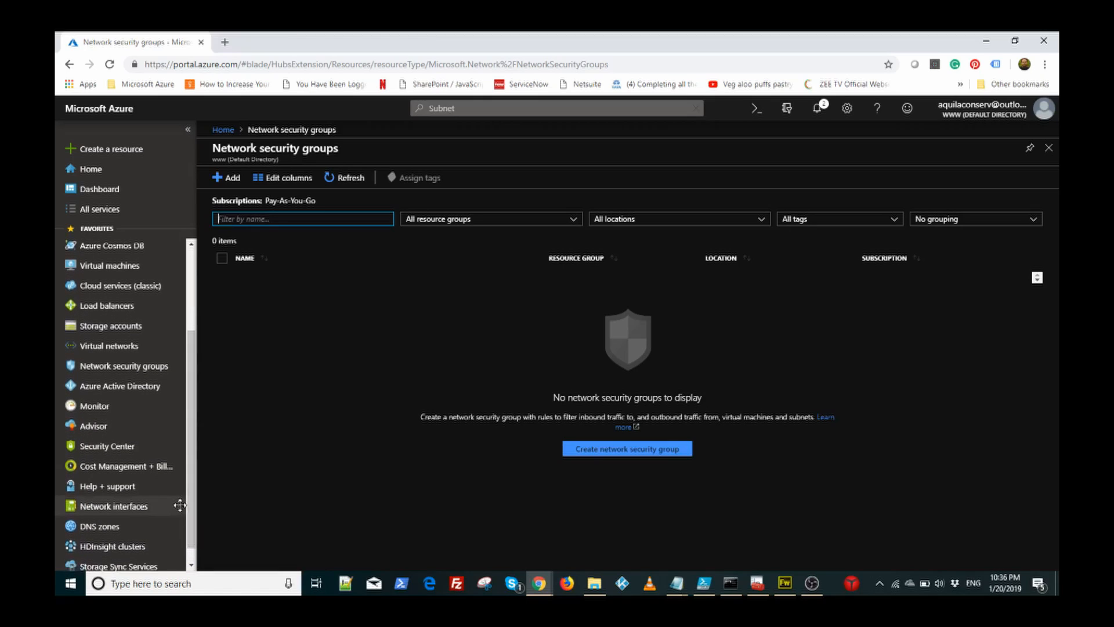
left_click(137, 509)
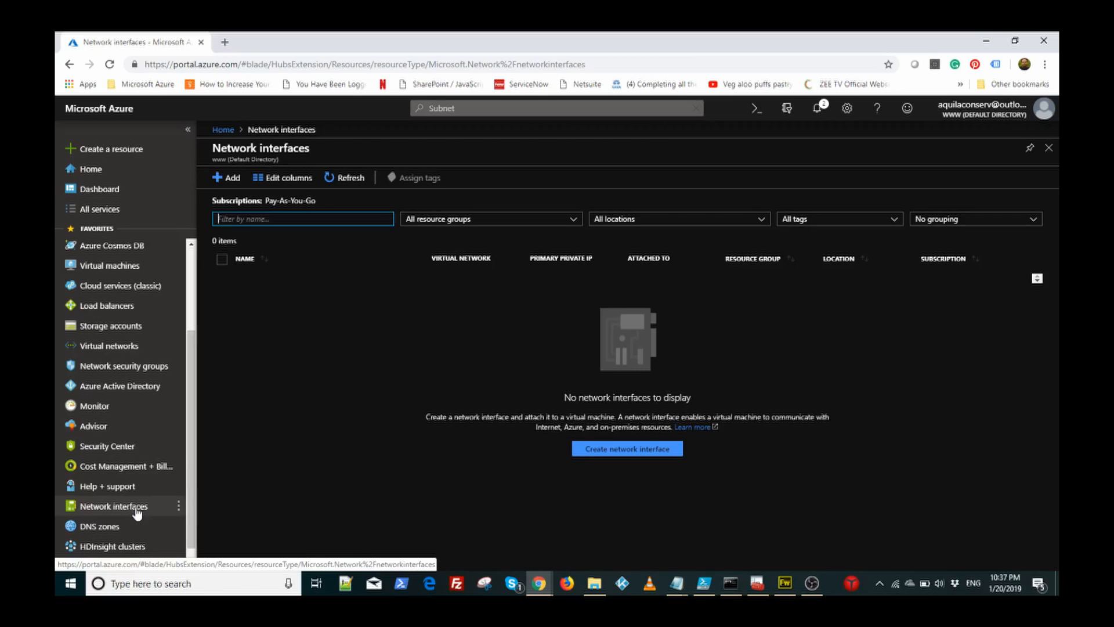
left_click_drag(191, 521, 192, 408)
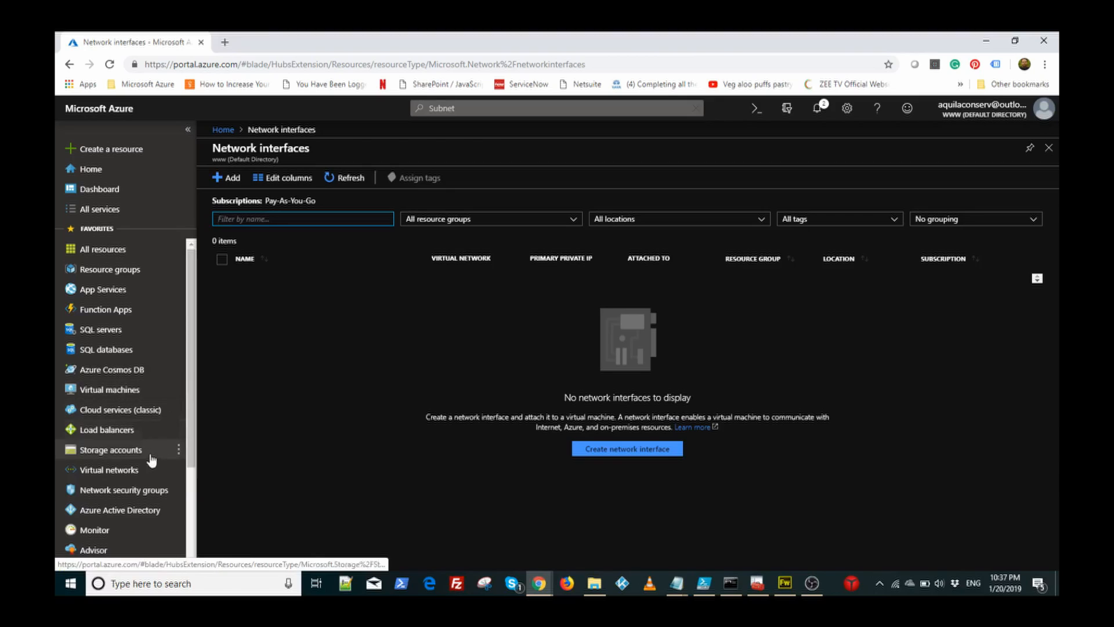
left_click(148, 491)
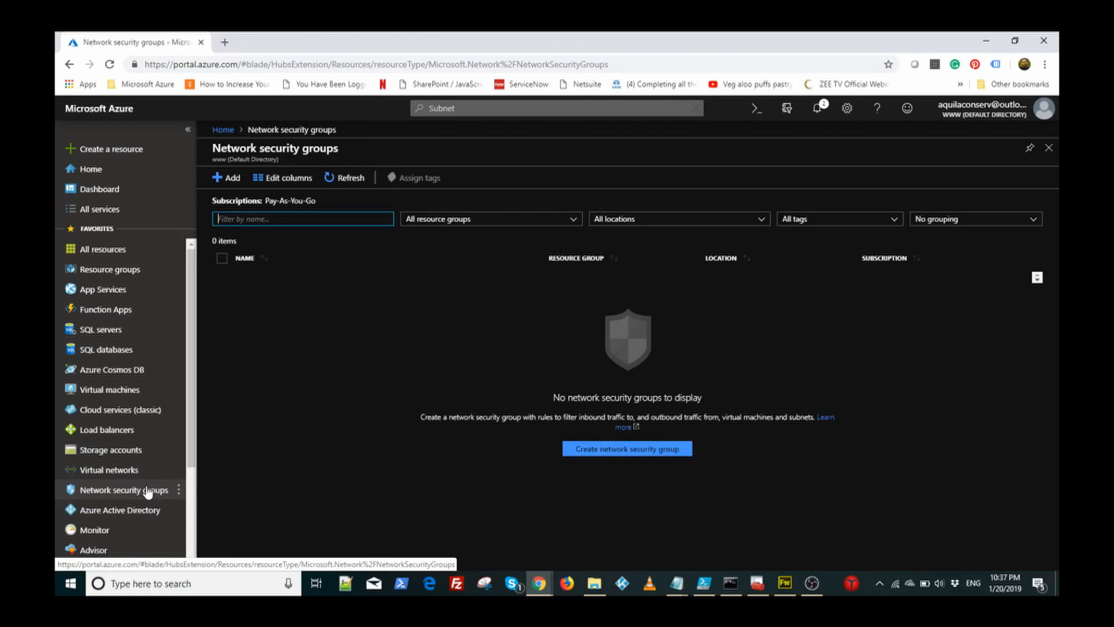
left_click(126, 393)
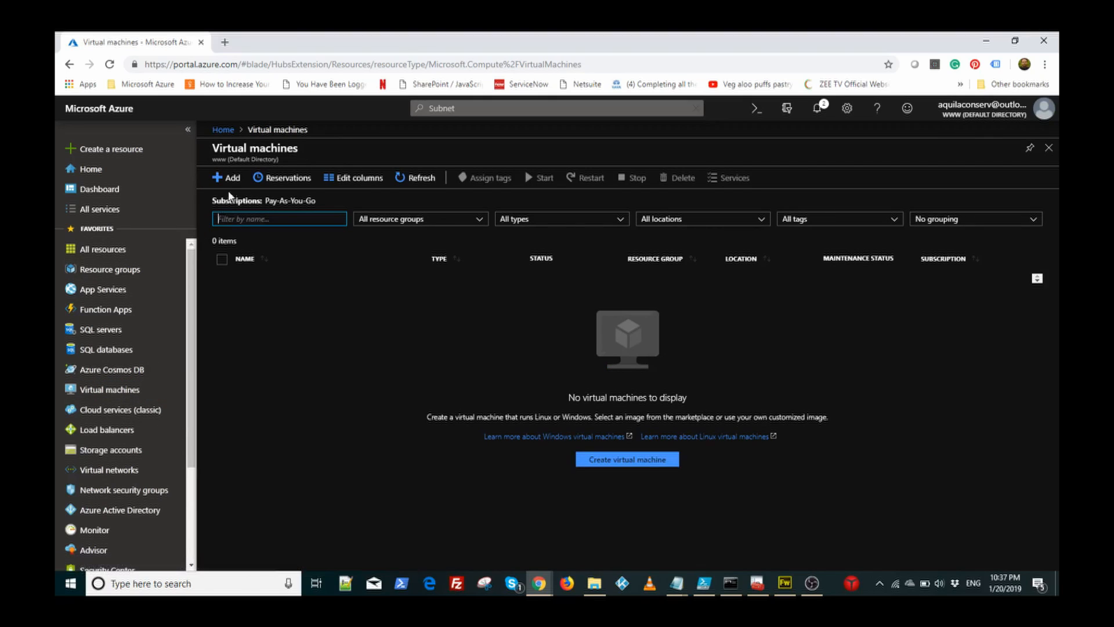
left_click(230, 178)
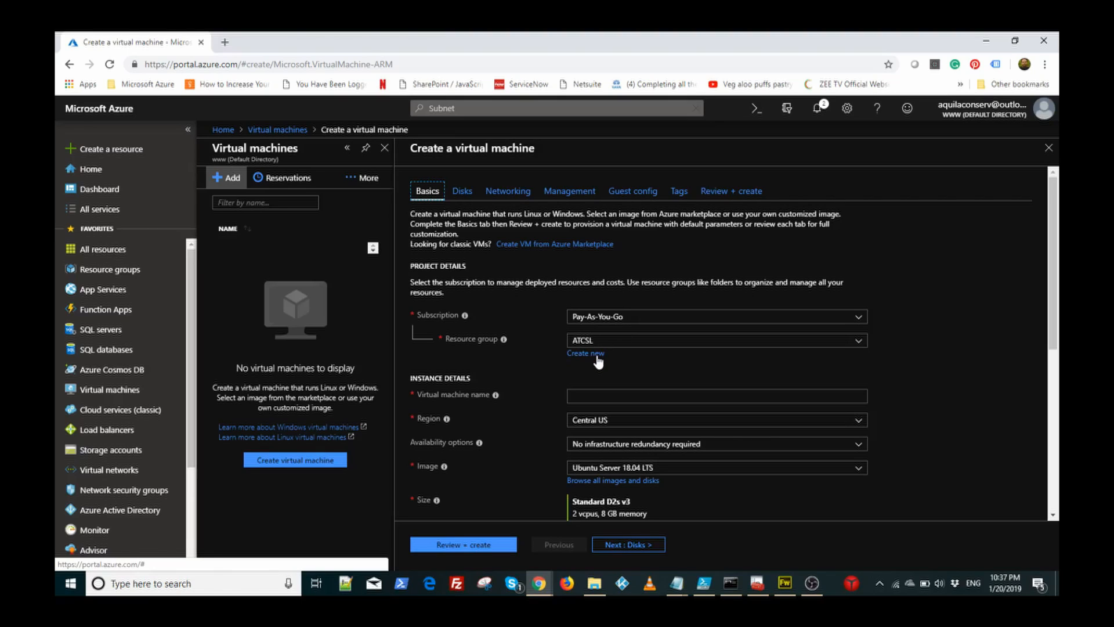
Step: Name the new VM wfe01 and review its availability and image options
left_click(599, 396)
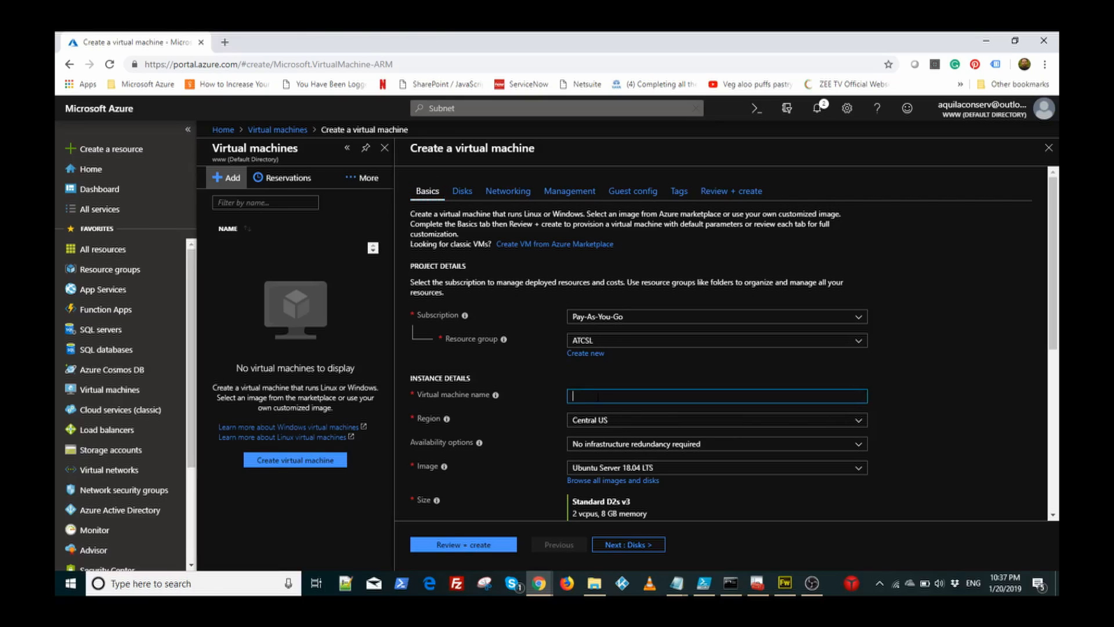
type("wfe01")
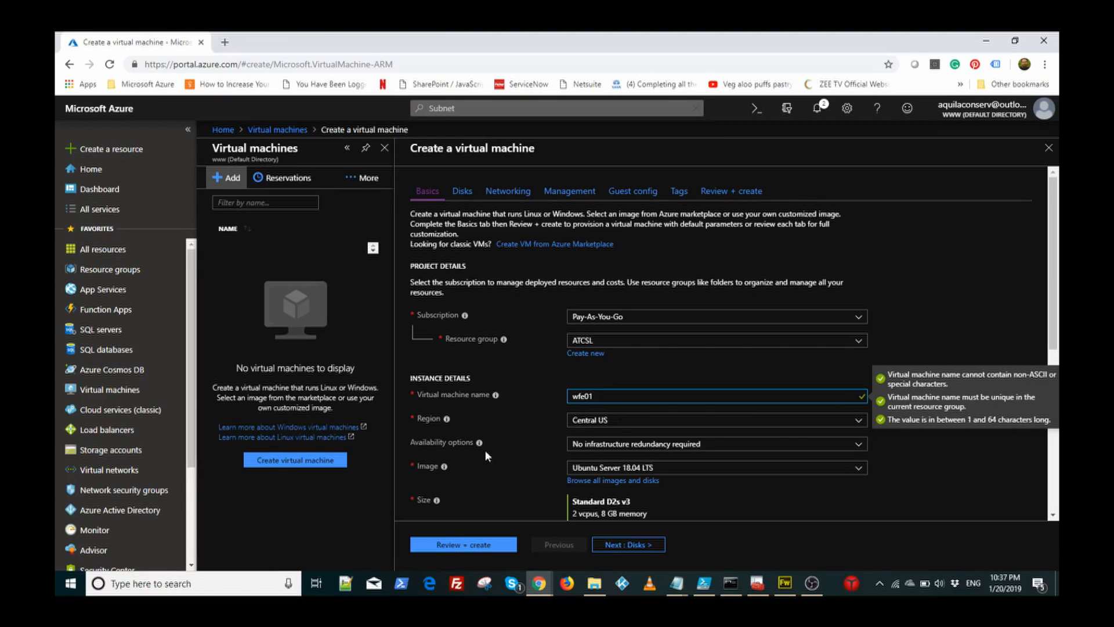
left_click(592, 446)
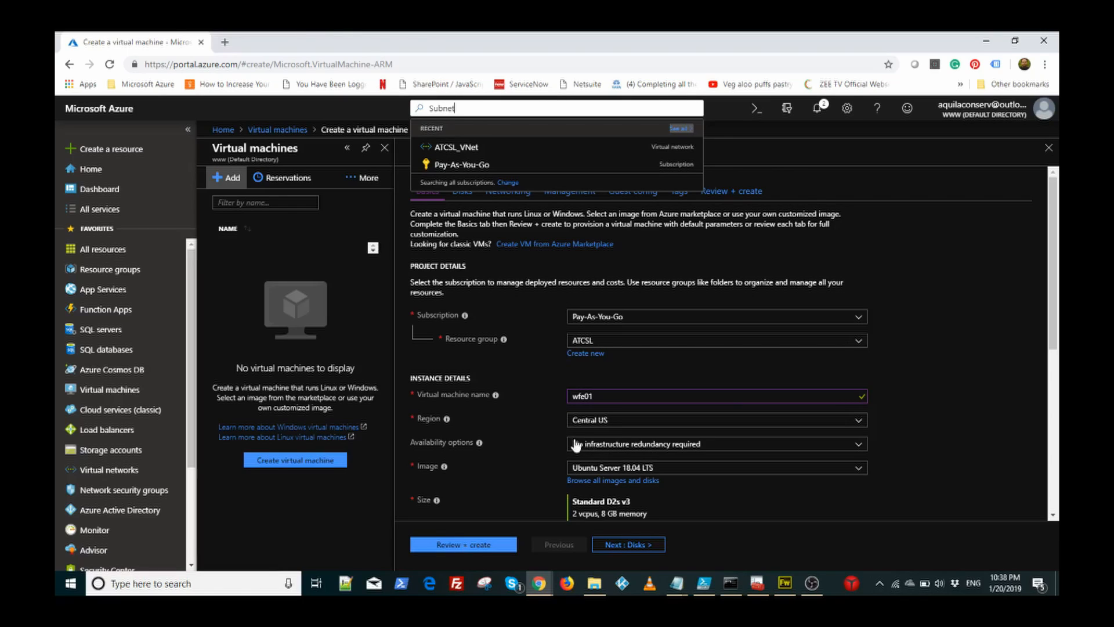
left_click(589, 473)
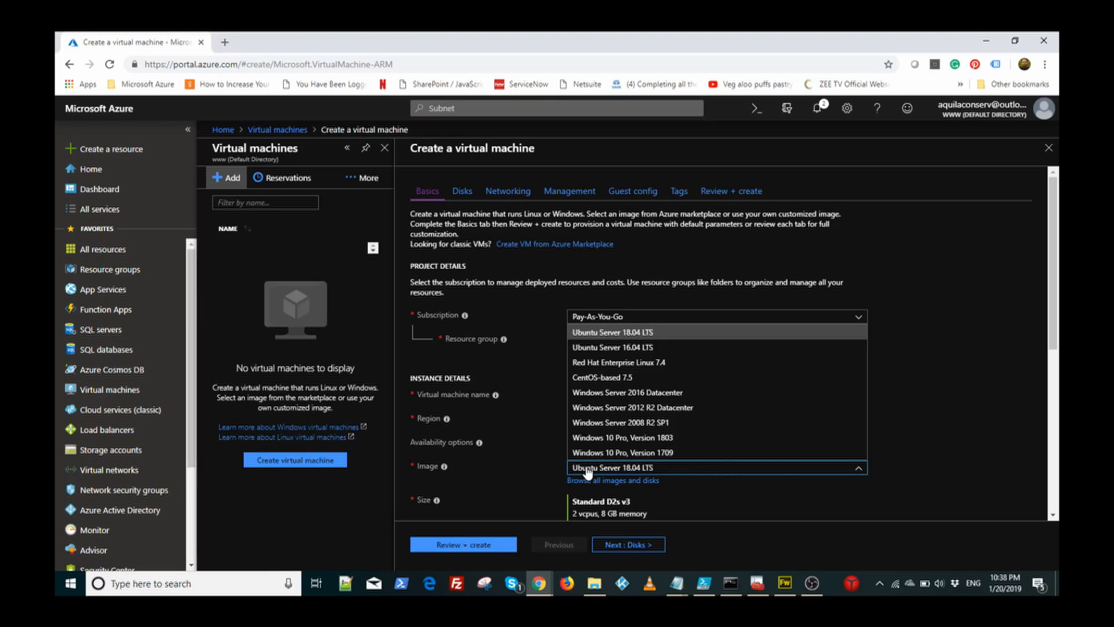
Step: Change wfe01's image from Ubuntu Server 18.04 LTS to Windows Server 2016 Datacenter
left_click(957, 410)
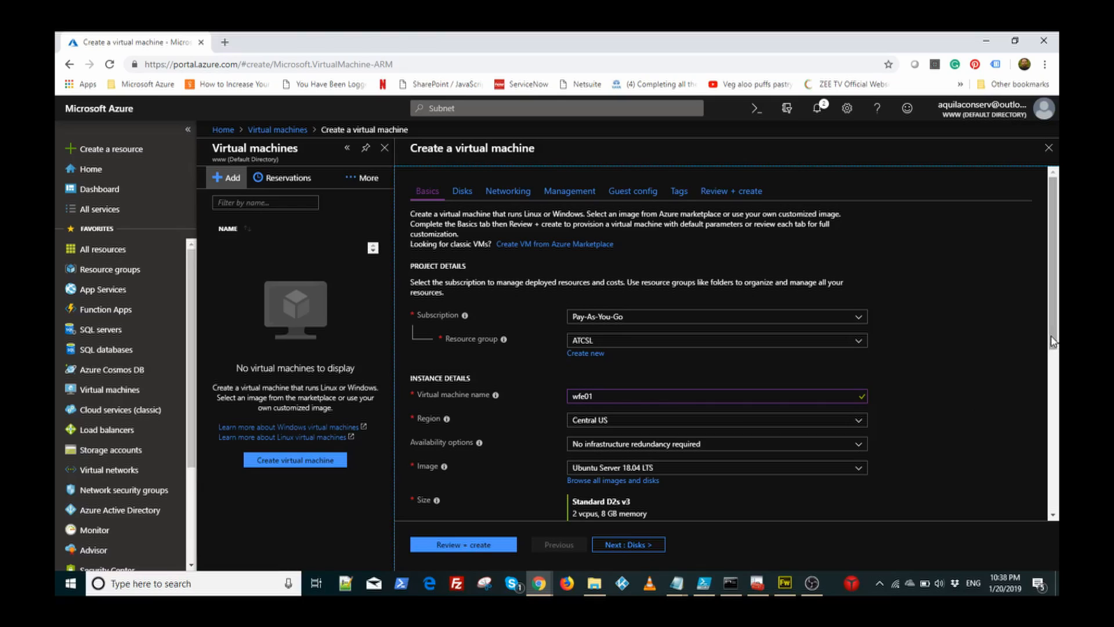
left_click_drag(1050, 336, 1049, 388)
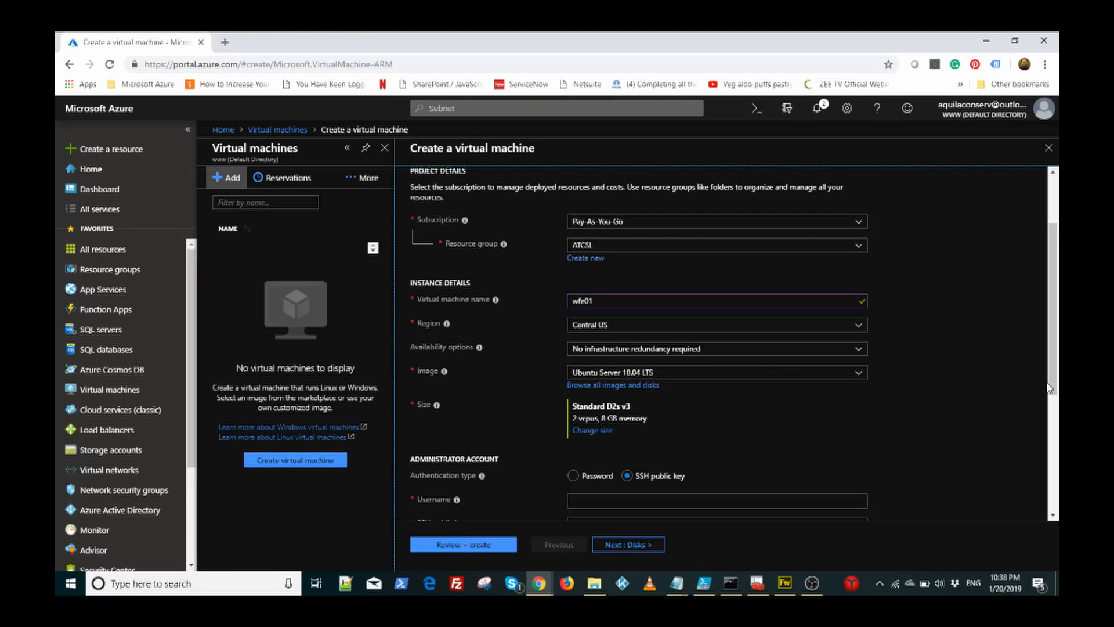
left_click(688, 370)
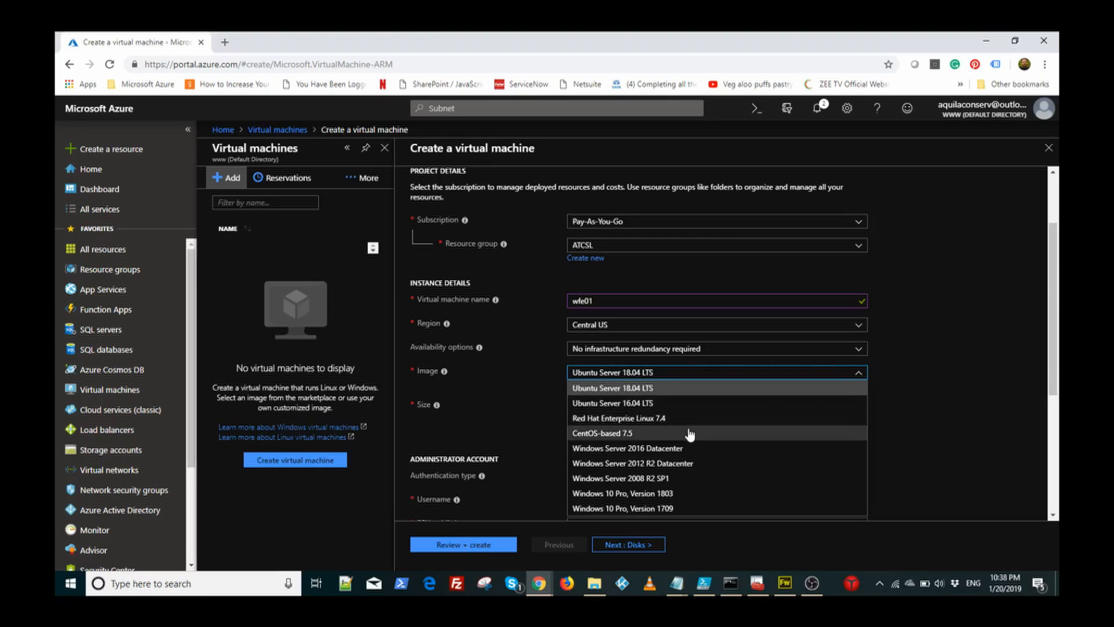
left_click(683, 448)
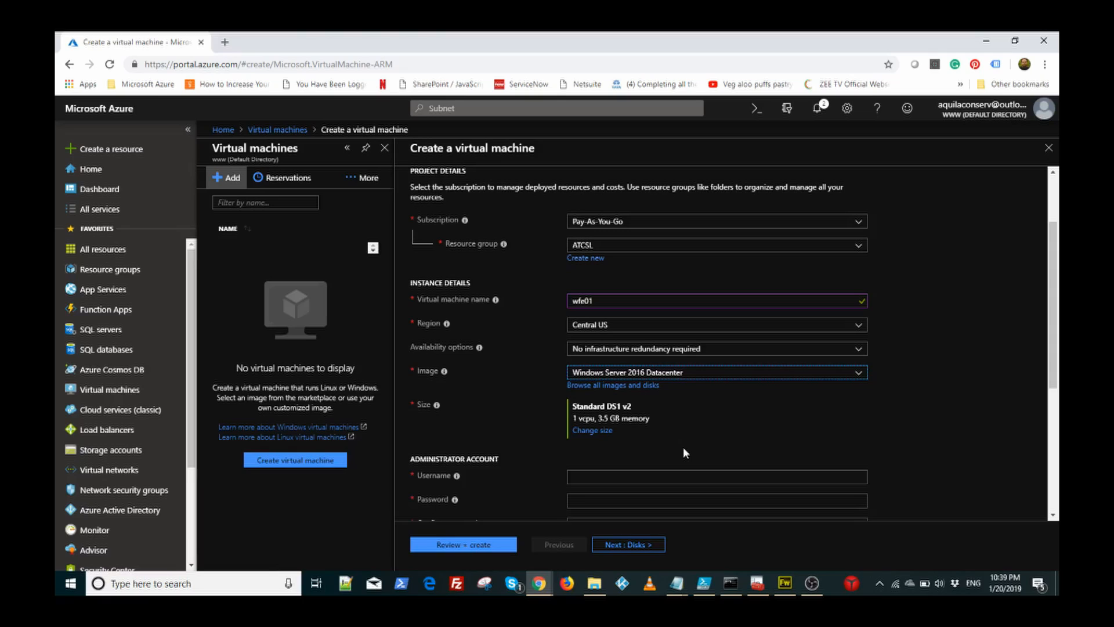
left_click(603, 431)
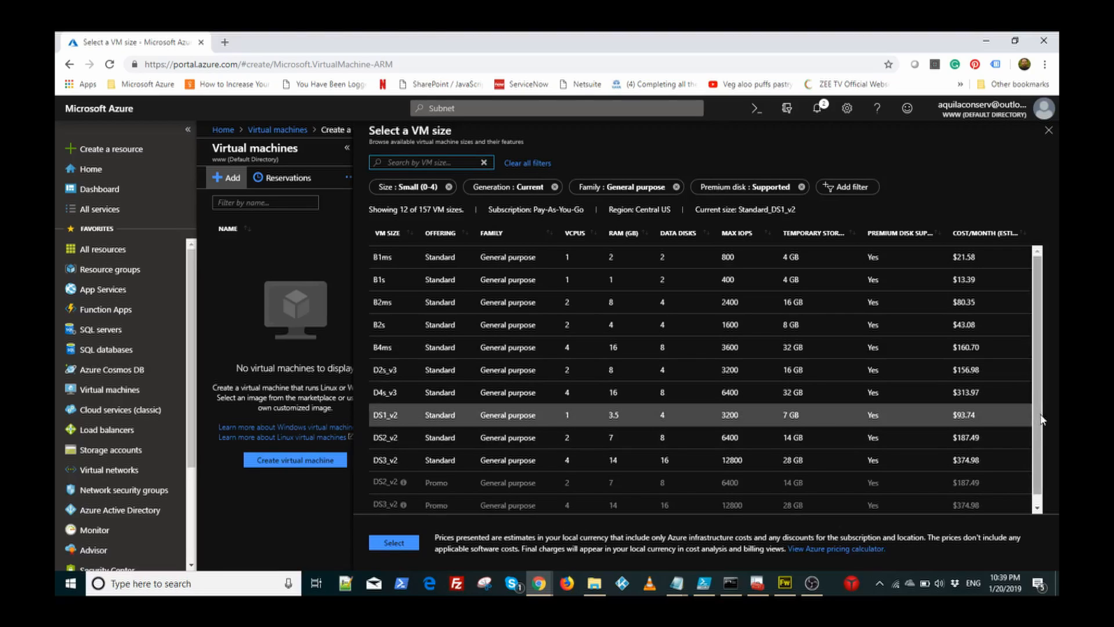
Step: Review the VM size prices and close the list, keeping Standard DS1 v2
scroll(1039, 429, "down", 1)
scroll(1040, 460, "up", 1)
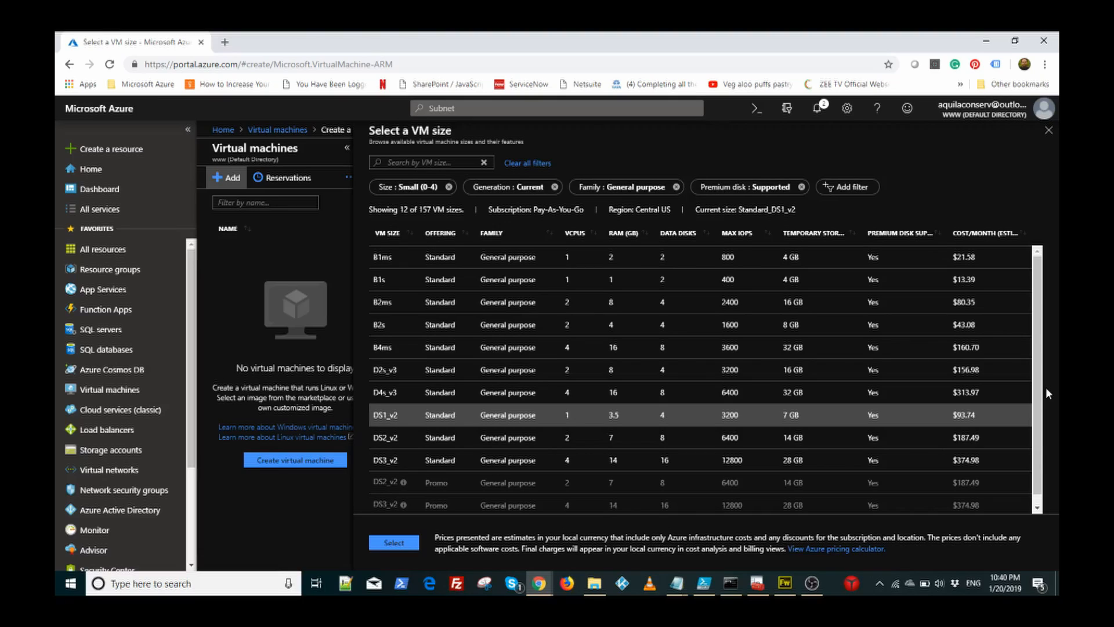
left_click(1049, 130)
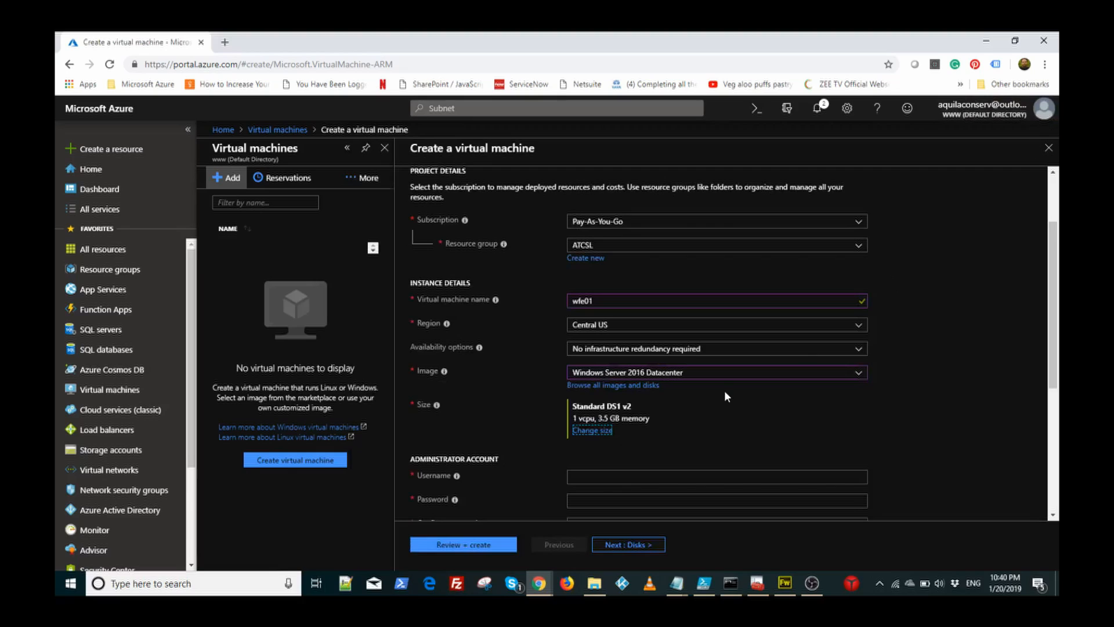
Step: Enter wfe01's administrator username, then type the password and confirm it
left_click(682, 477)
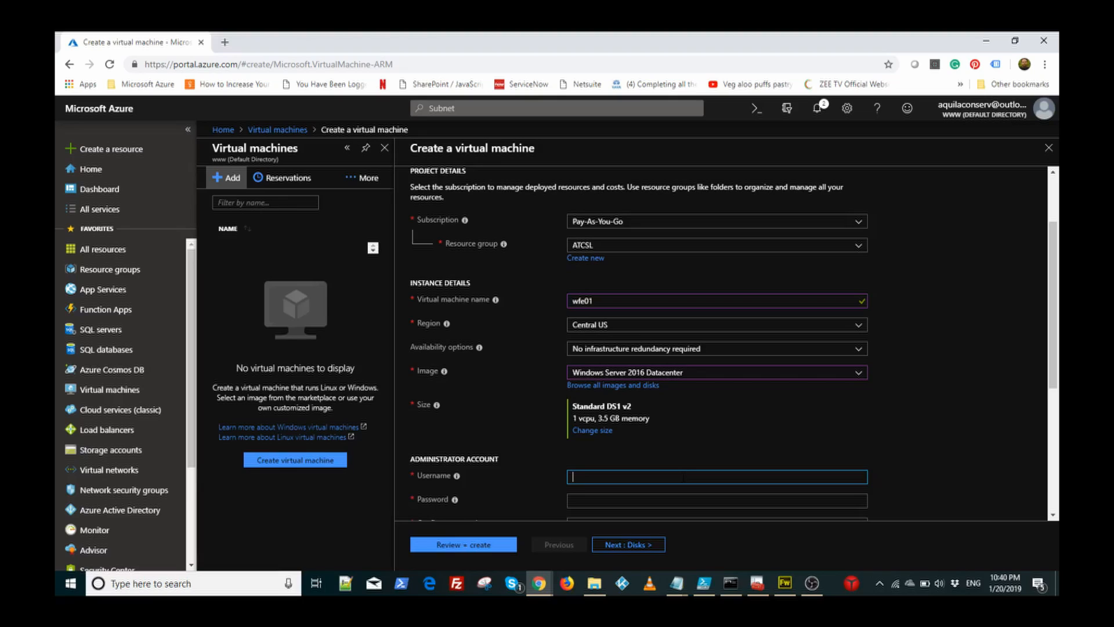
type("atcsl")
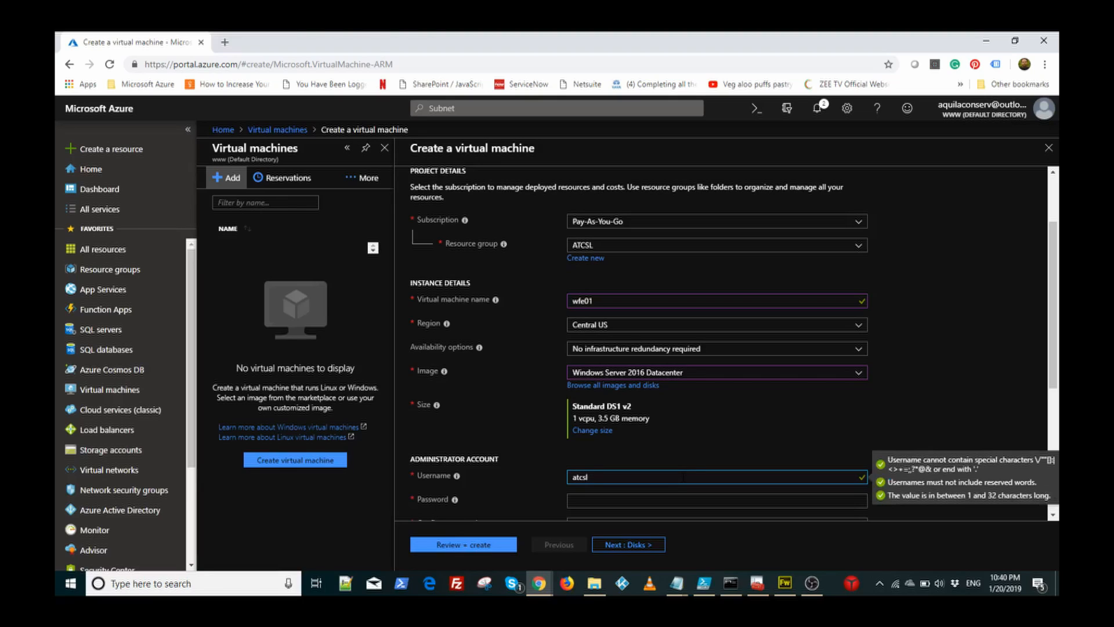
type("admin")
key("Tab")
type("Pa")
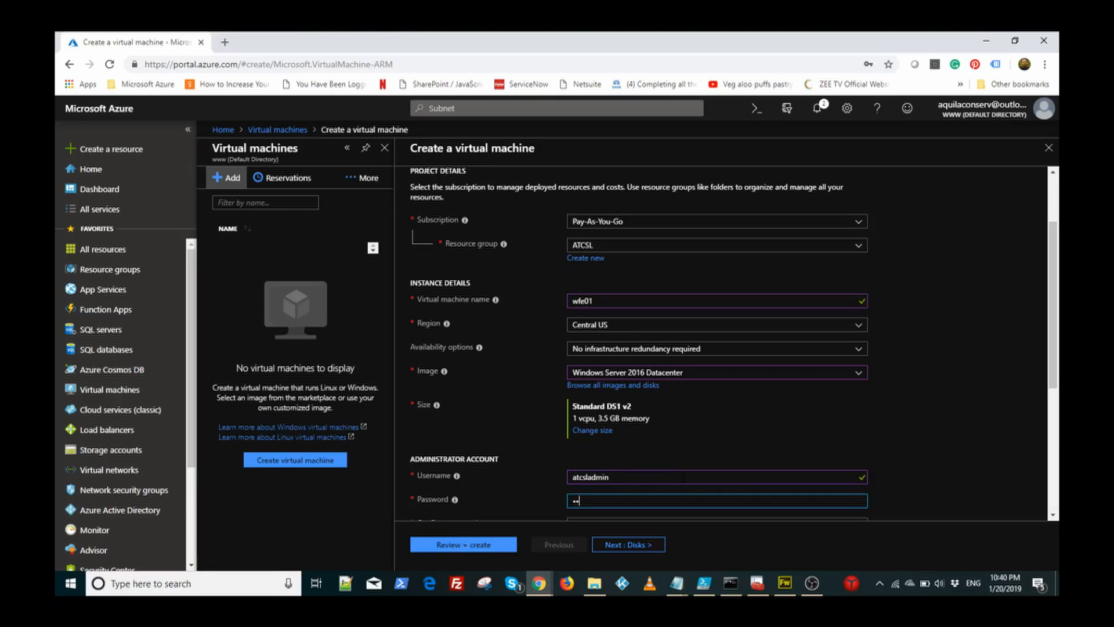
type("ssw0")
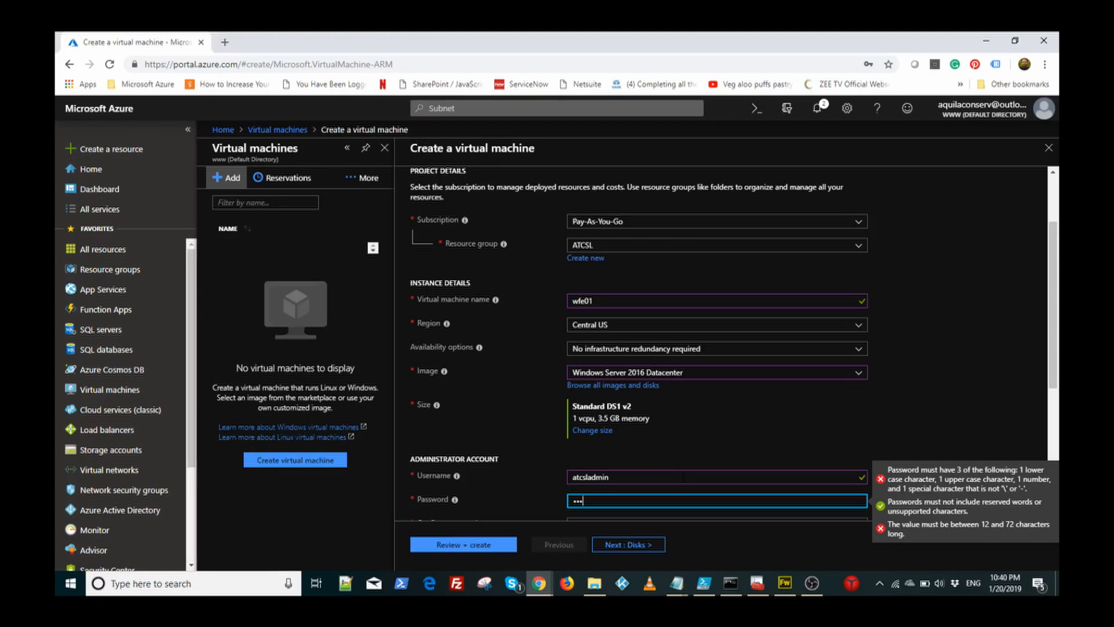
type("rd@123•")
key("Tab")
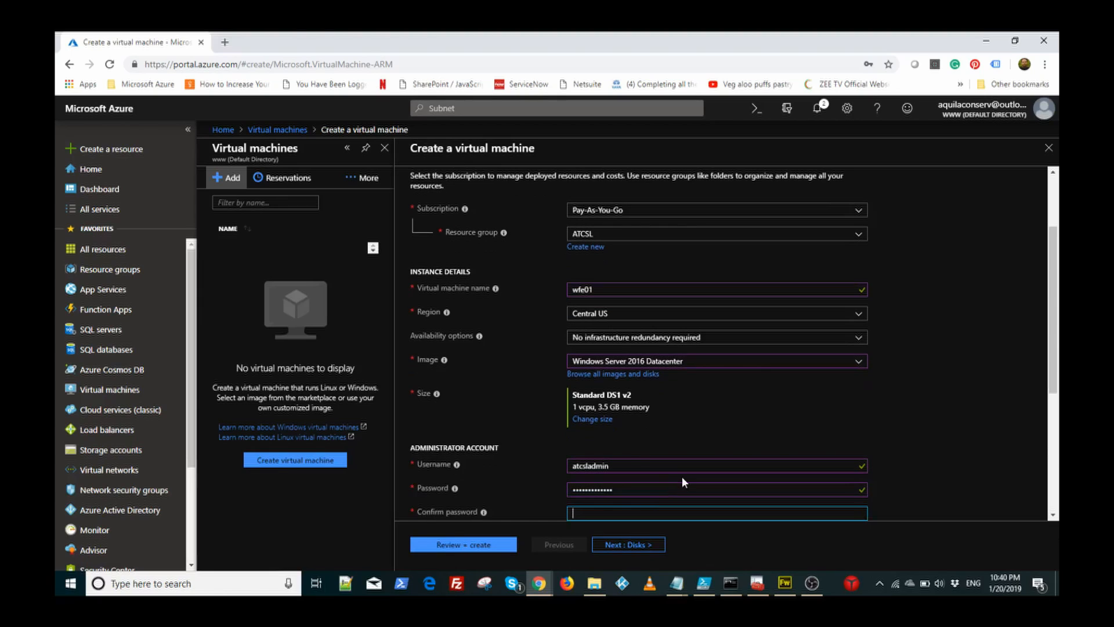
type("•••••••••••••")
scroll(982, 475, "down", 3)
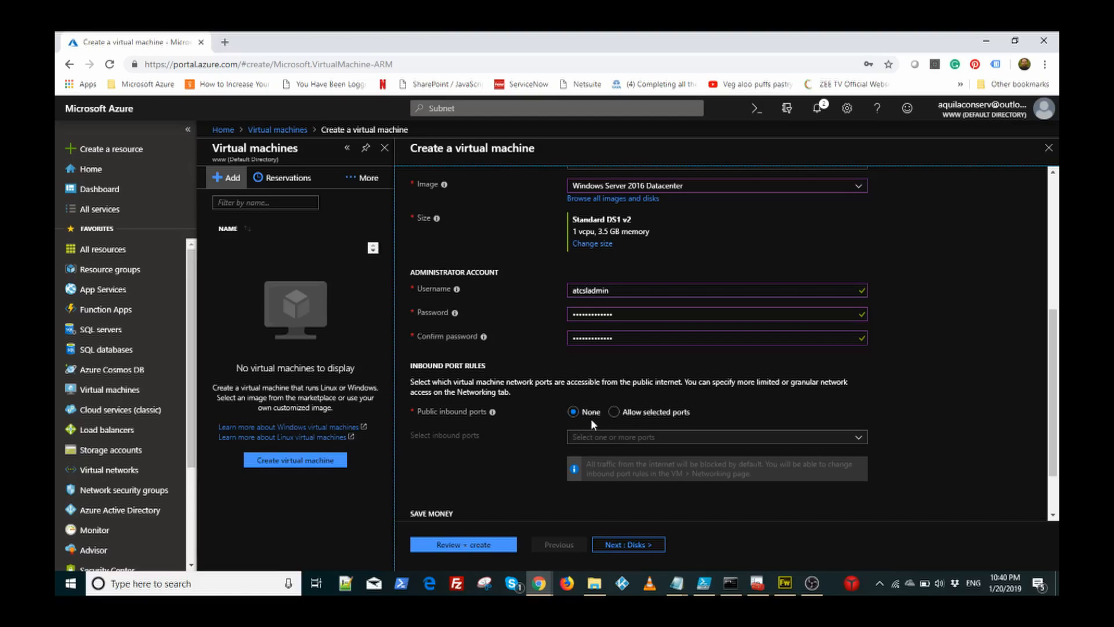
Step: Allow public inbound ports HTTP (80), HTTPS (443) and RDP (3389) on wfe01
left_click(615, 413)
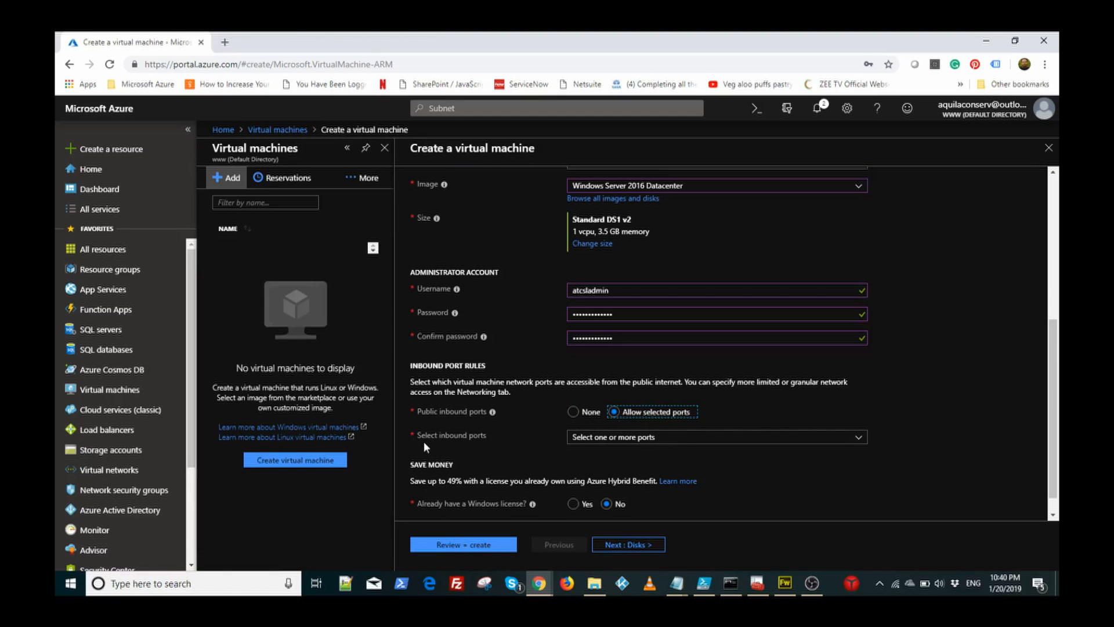
left_click(616, 441)
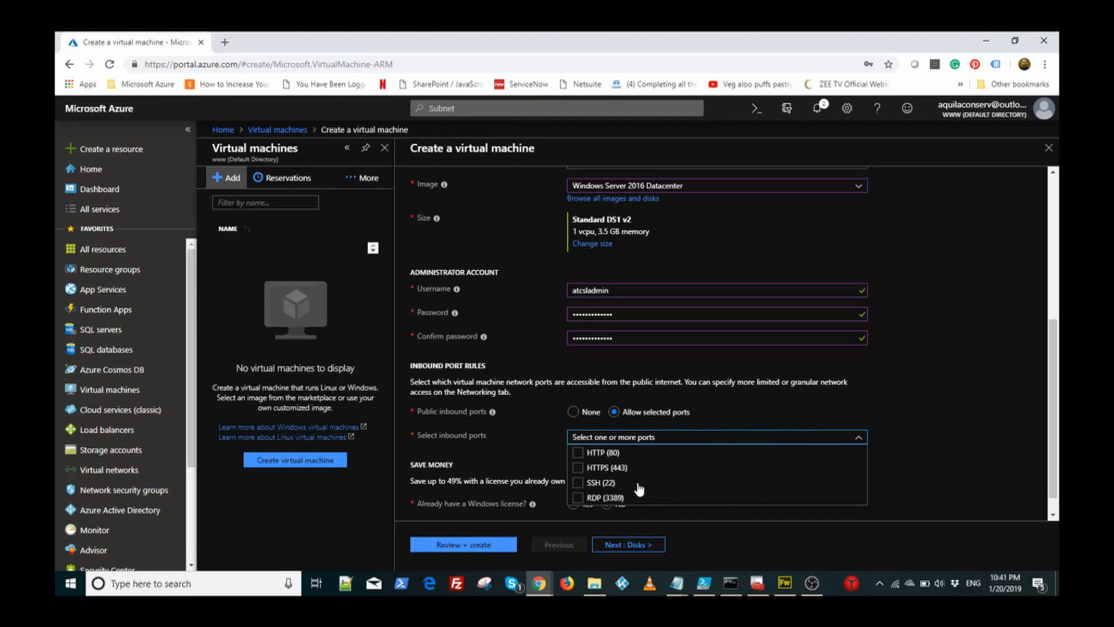
left_click(578, 452)
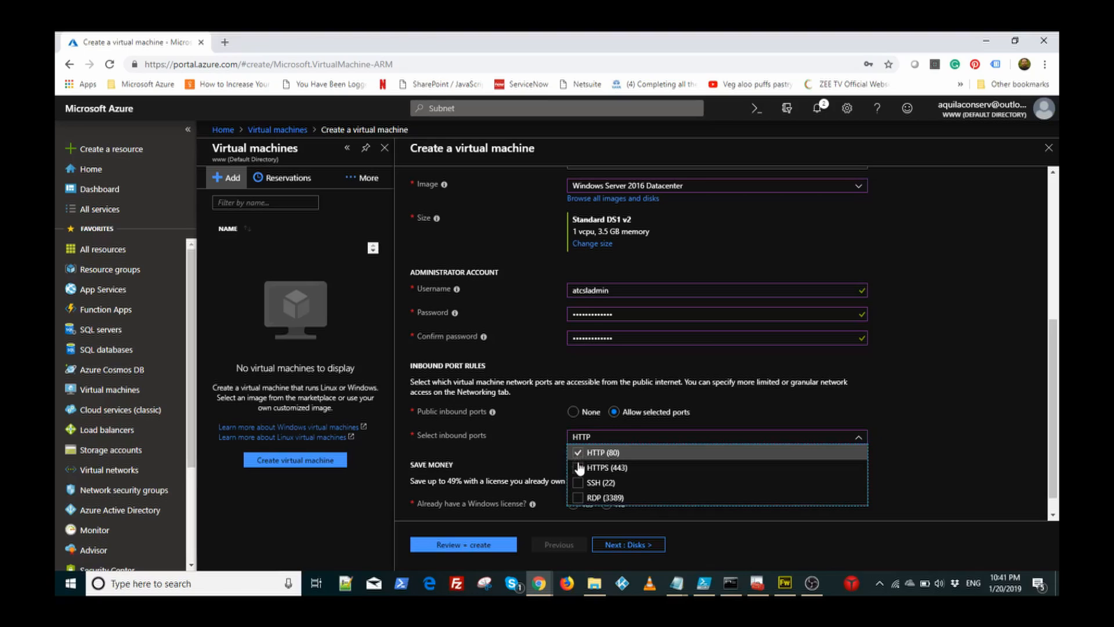
left_click(578, 468)
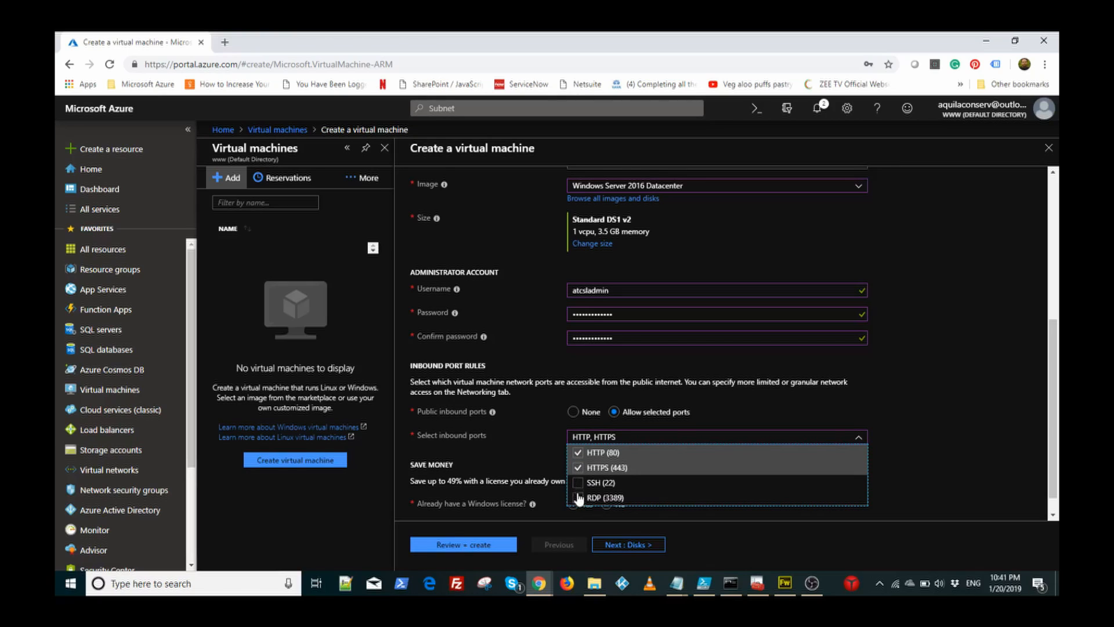
left_click(578, 499)
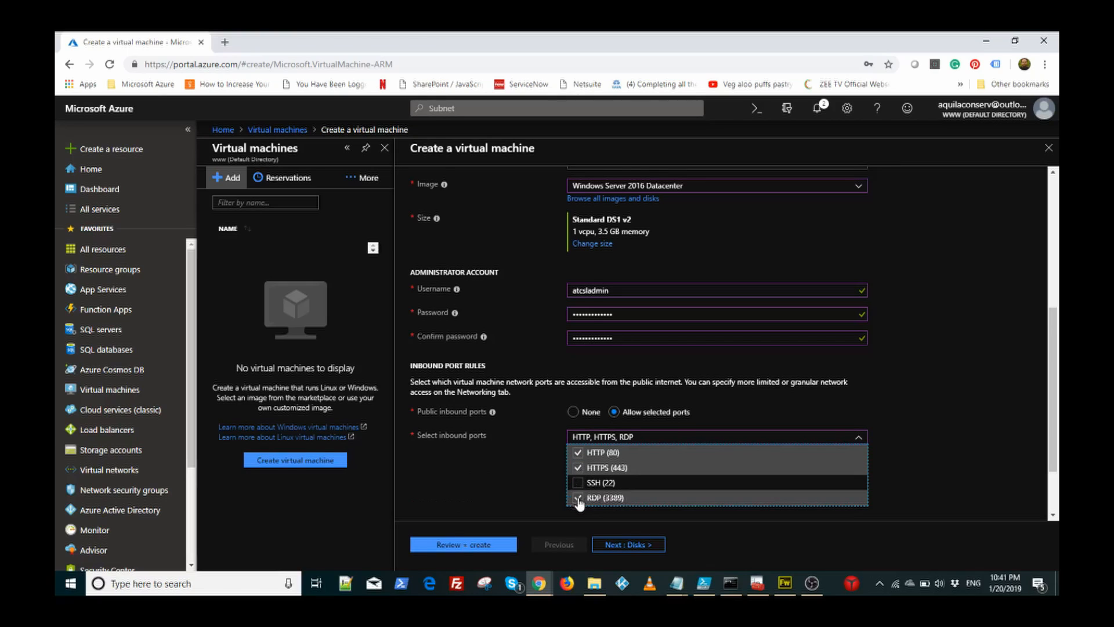
left_click(493, 473)
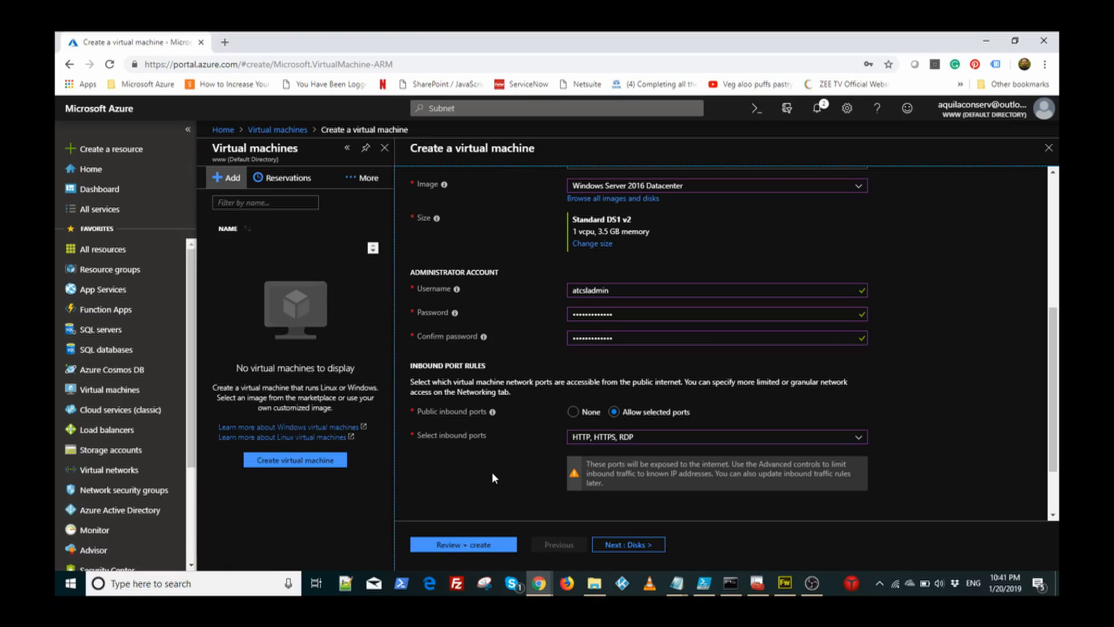
scroll(492, 472, "down", 2)
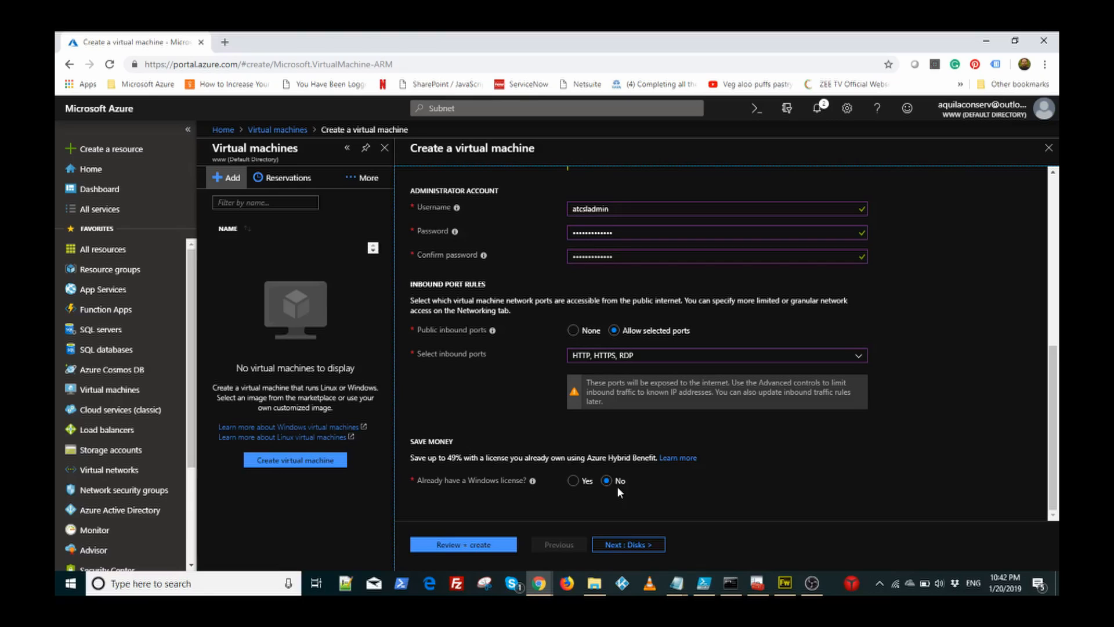
Step: Keep Premium SSD as wfe01's OS disk type on the Disks tab
scroll(963, 390, "up", 10)
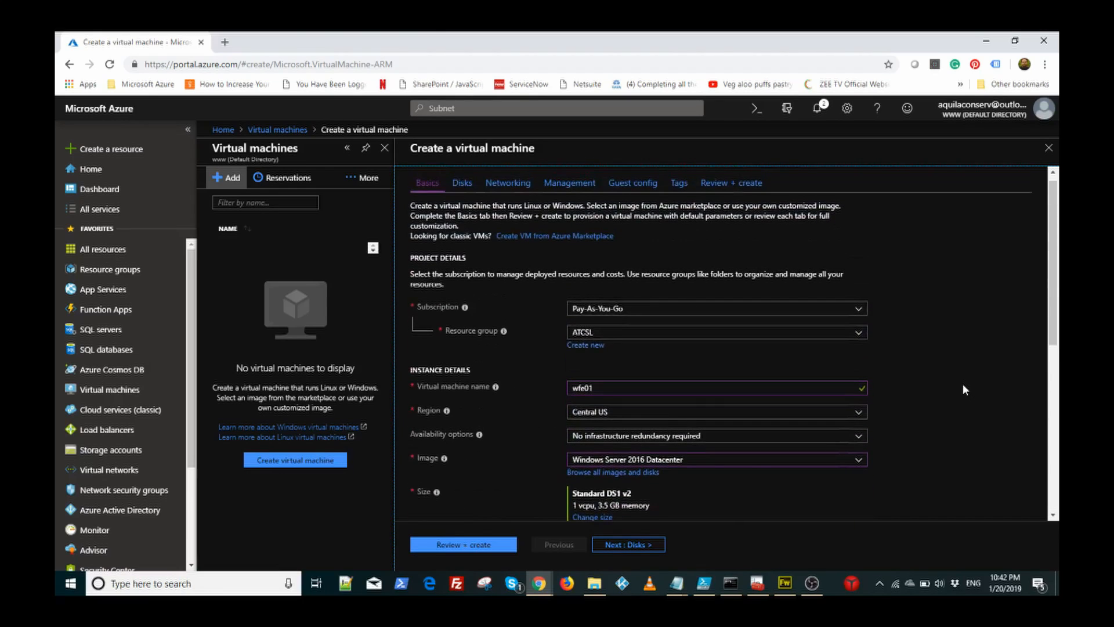
left_click(463, 184)
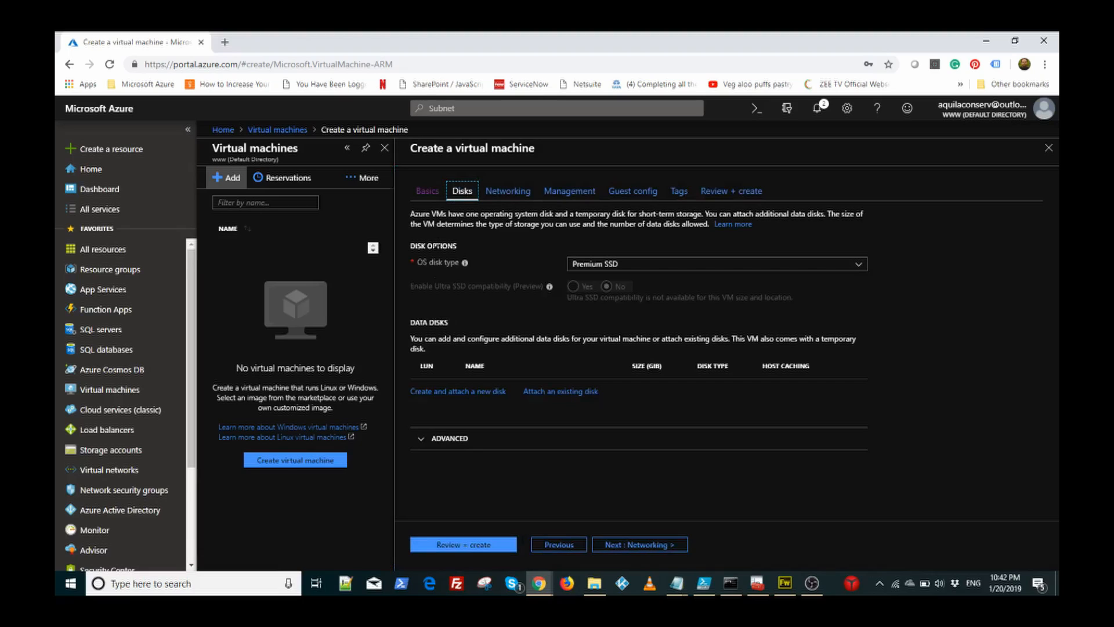
left_click(666, 268)
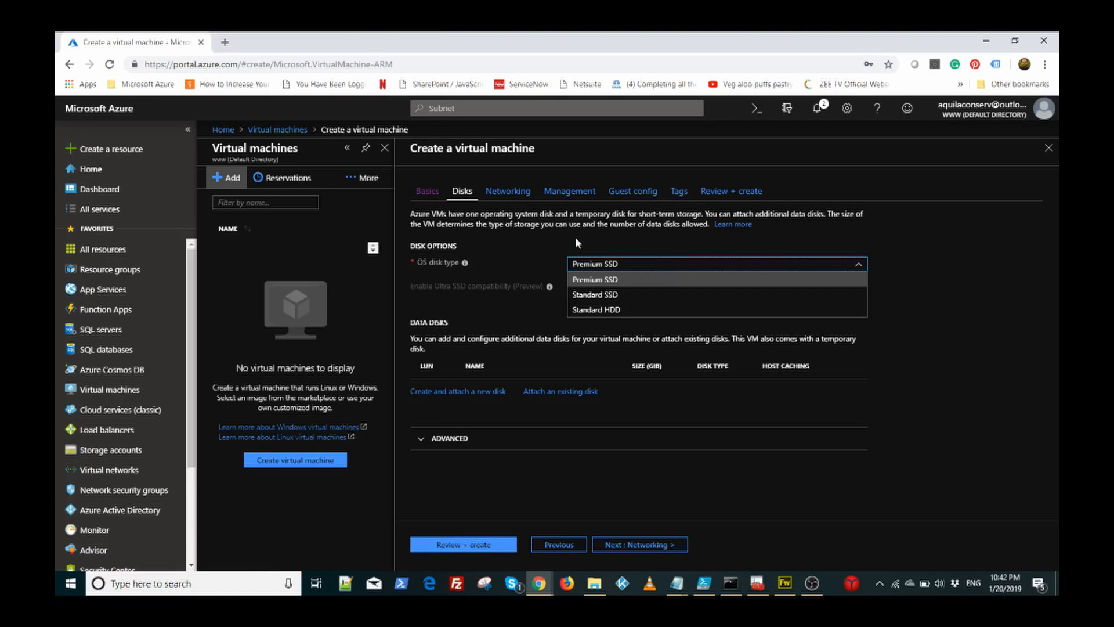
left_click(536, 246)
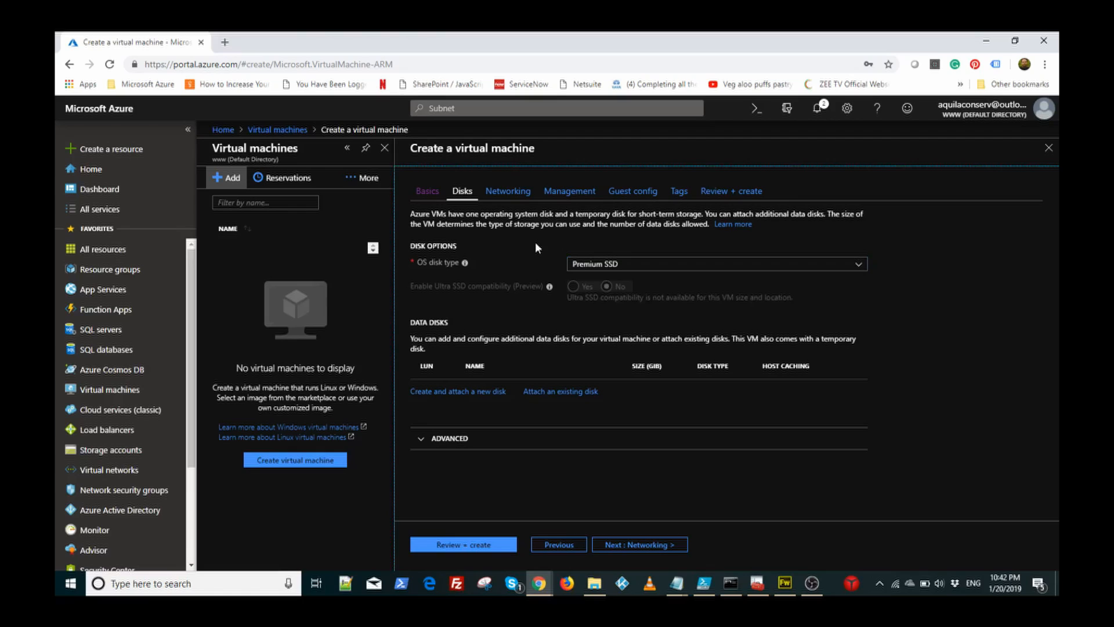
left_click(509, 191)
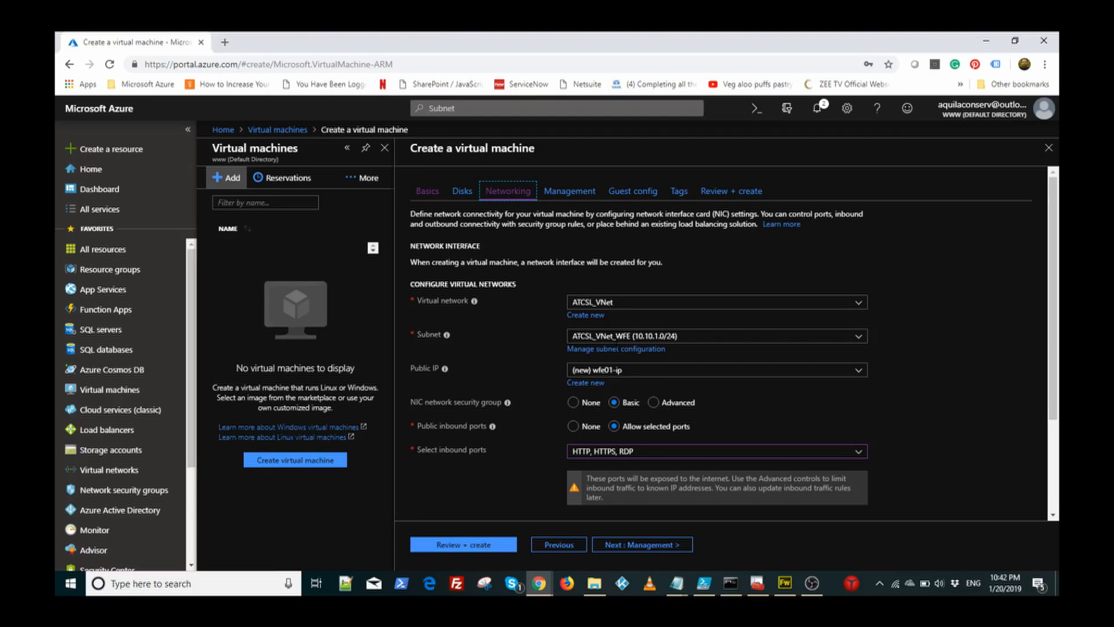
Step: Keep ATCSL_VNet_WFE as wfe01's subnet and review the networking settings
left_click(858, 343)
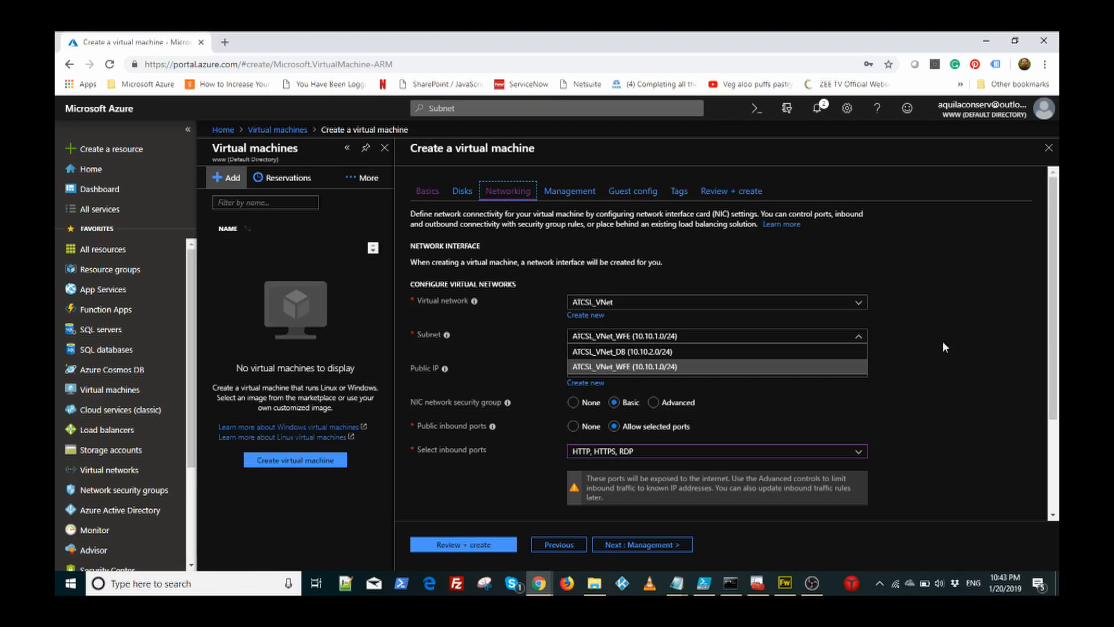
left_click(998, 353)
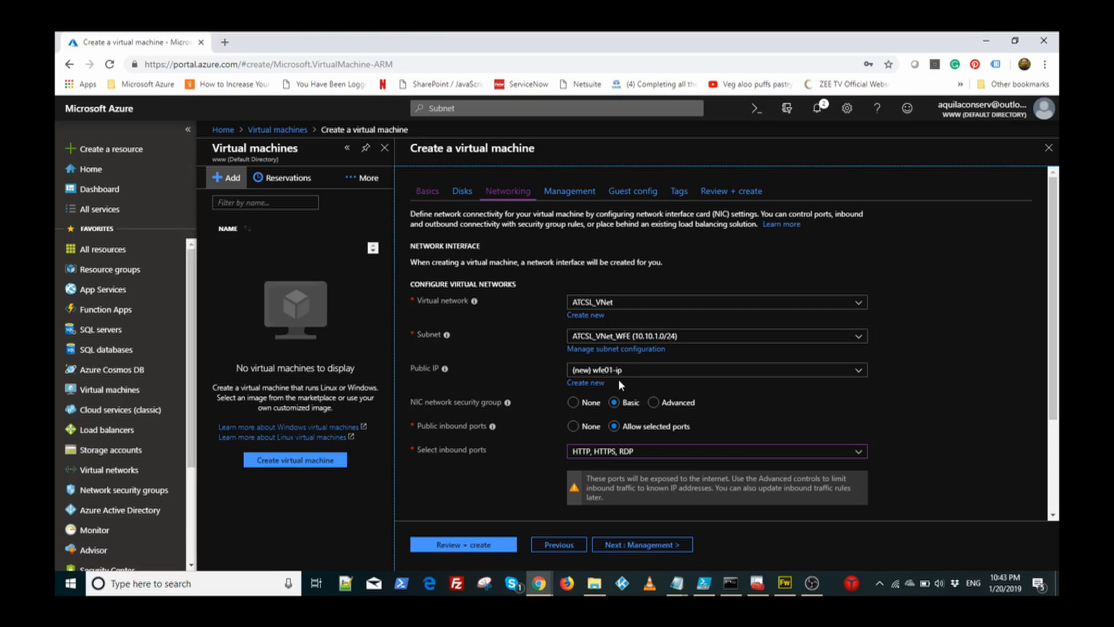
scroll(896, 380, "down", 2)
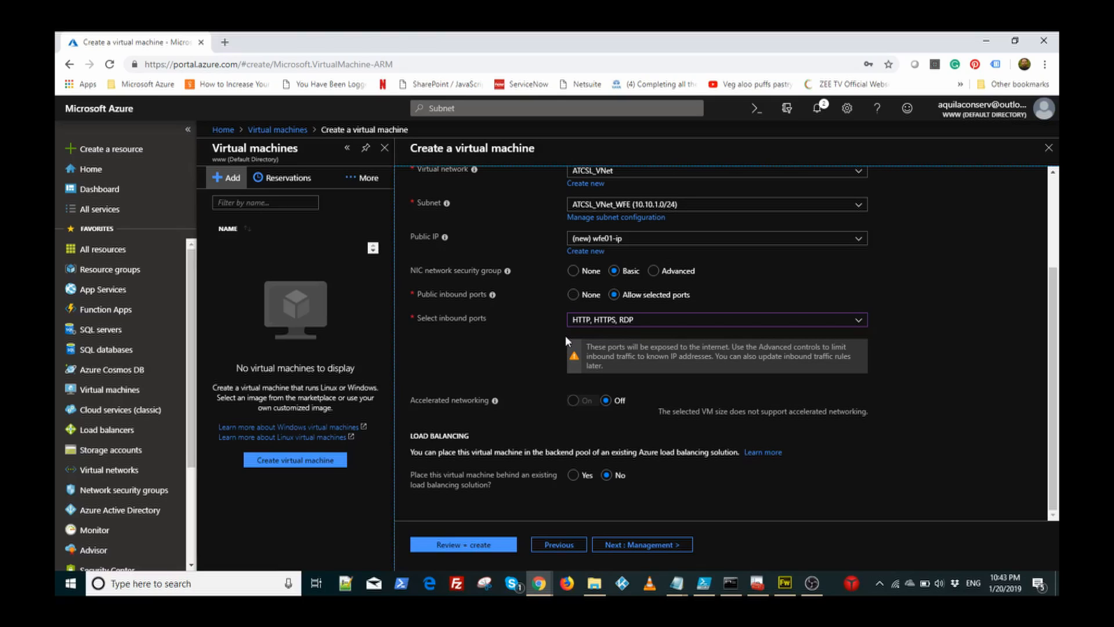
scroll(565, 339, "up", 3)
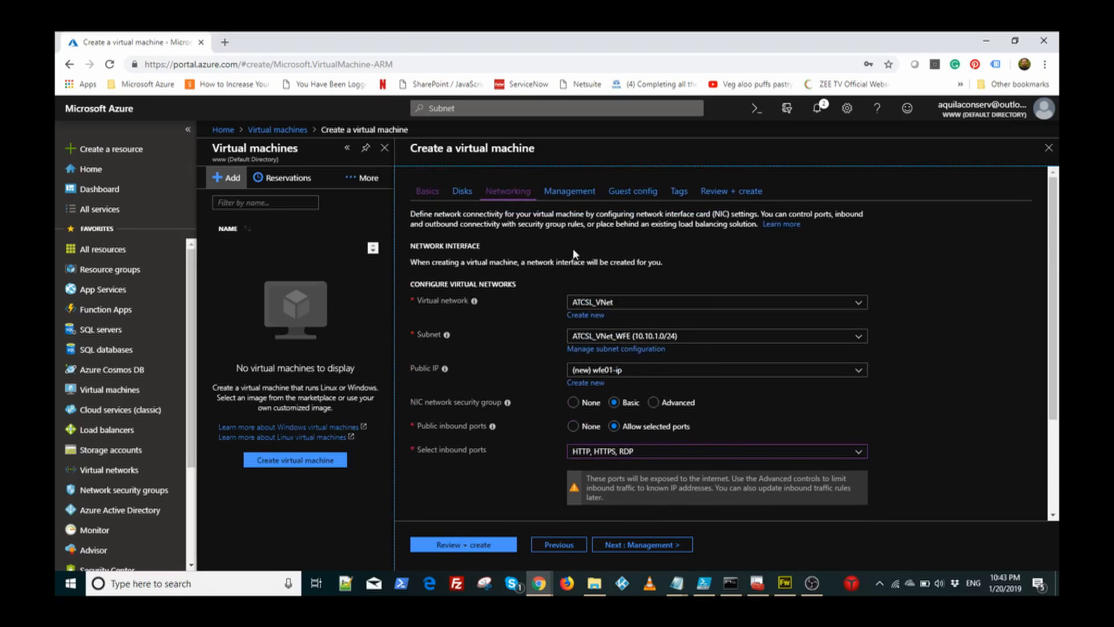
left_click(561, 191)
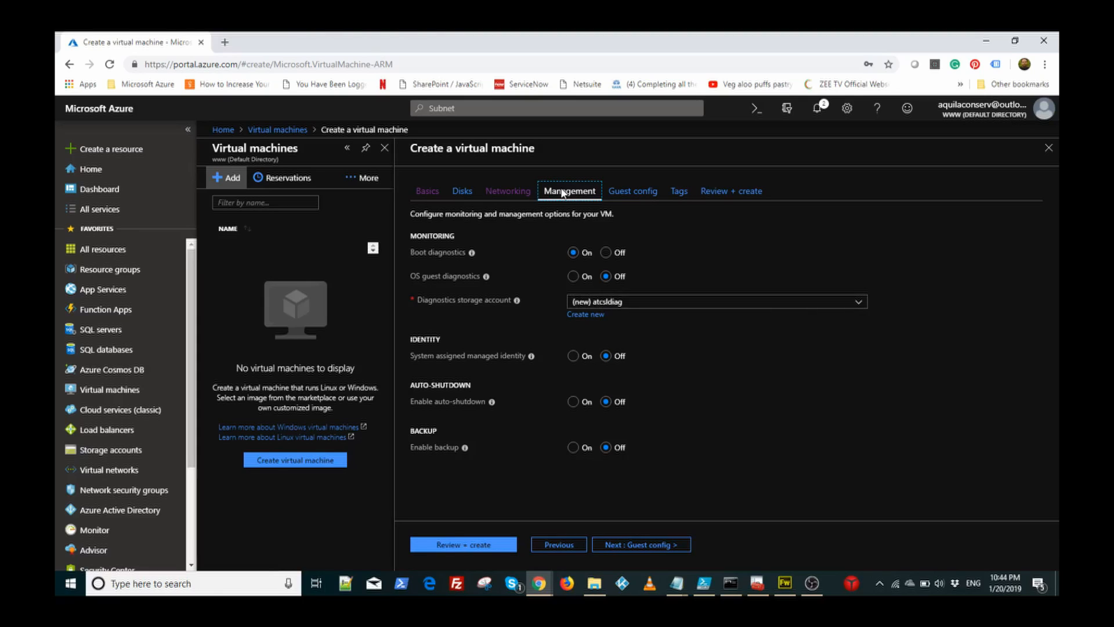
Step: Skip past Guest config and Tags to run Review + create validation for wfe01
left_click(645, 191)
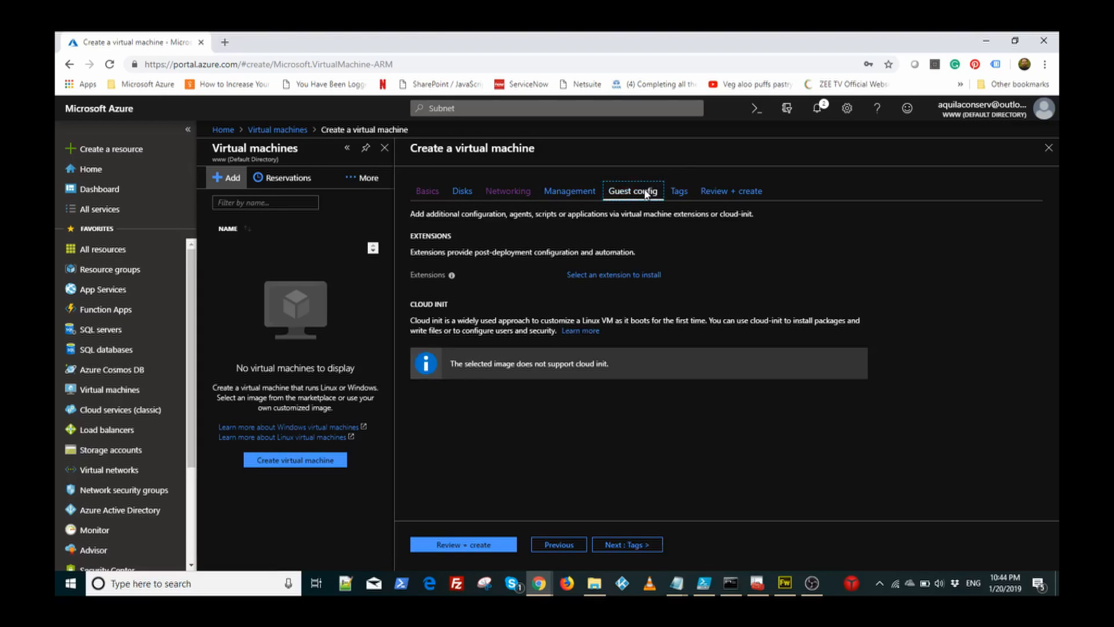
left_click(683, 195)
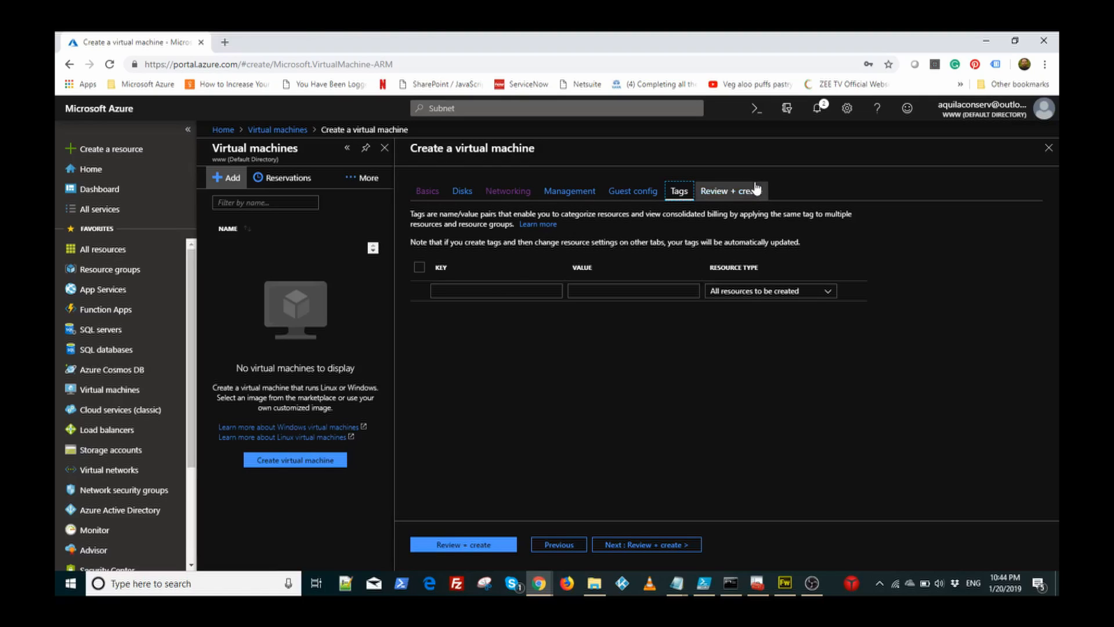
left_click(738, 193)
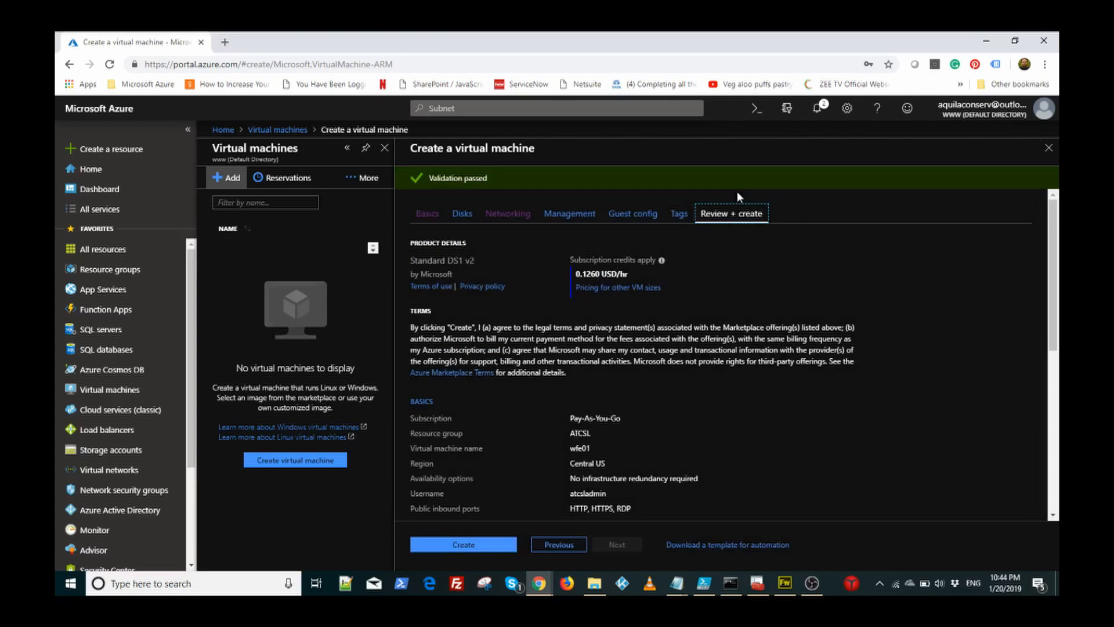
Step: Create the wfe01 VM and view it in the Virtual machines list
left_click(469, 543)
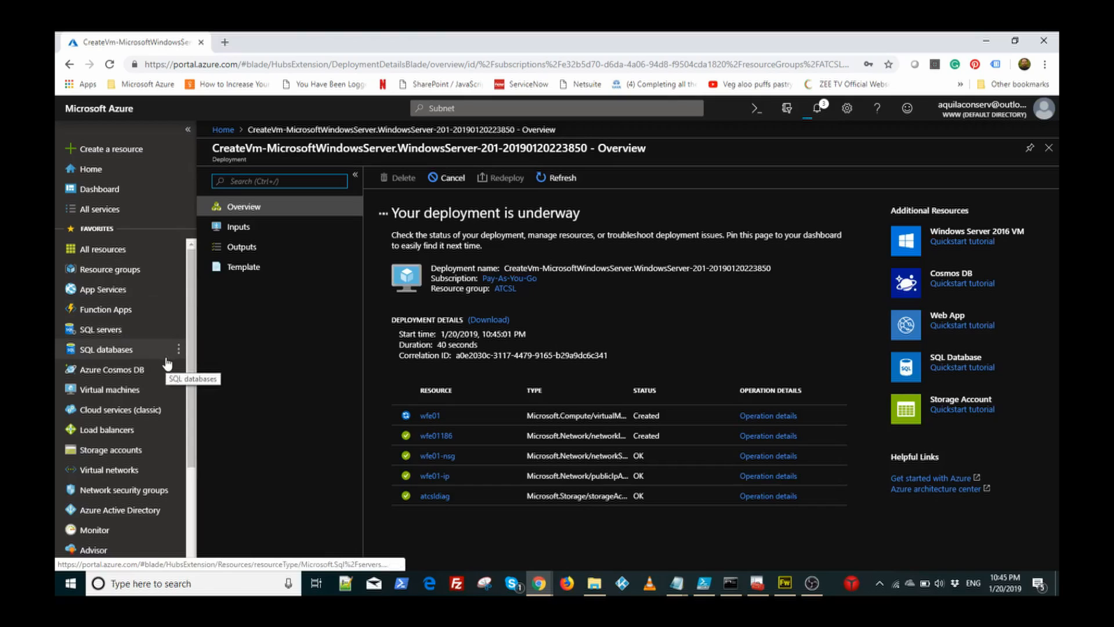
left_click(128, 391)
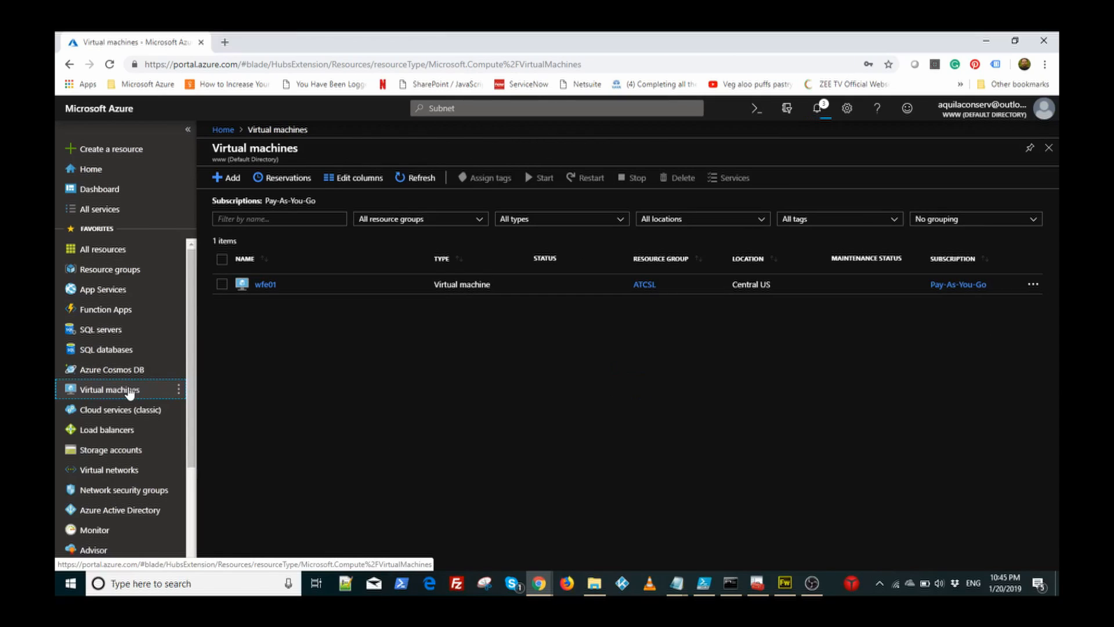
Step: Start a new VM named wfe02 using the Windows Server 2016 Datacenter image
left_click(232, 178)
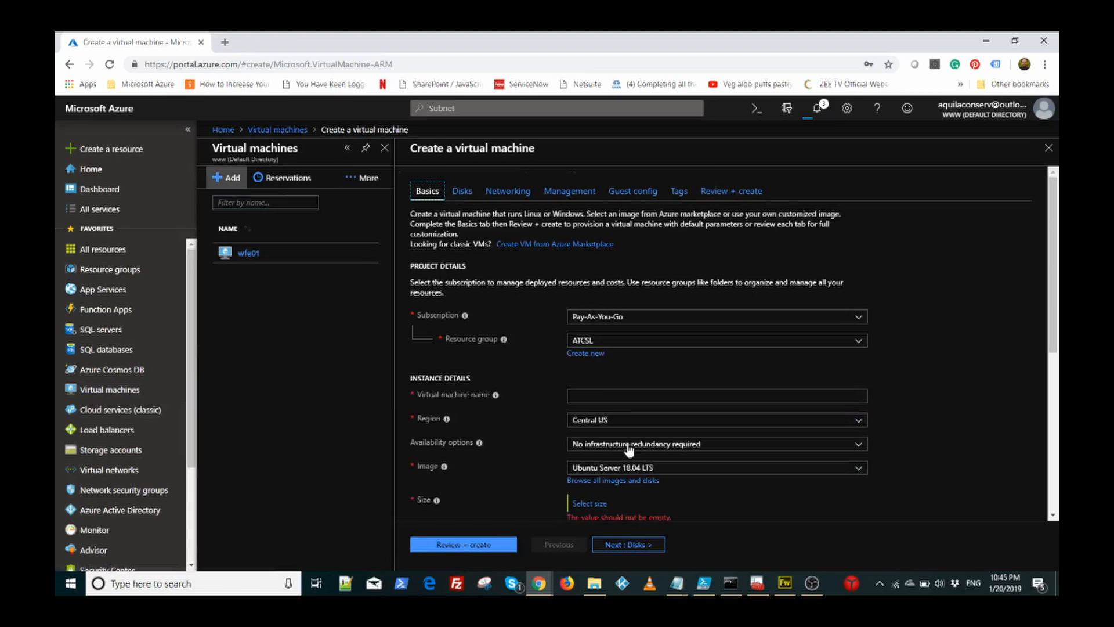
left_click(606, 395)
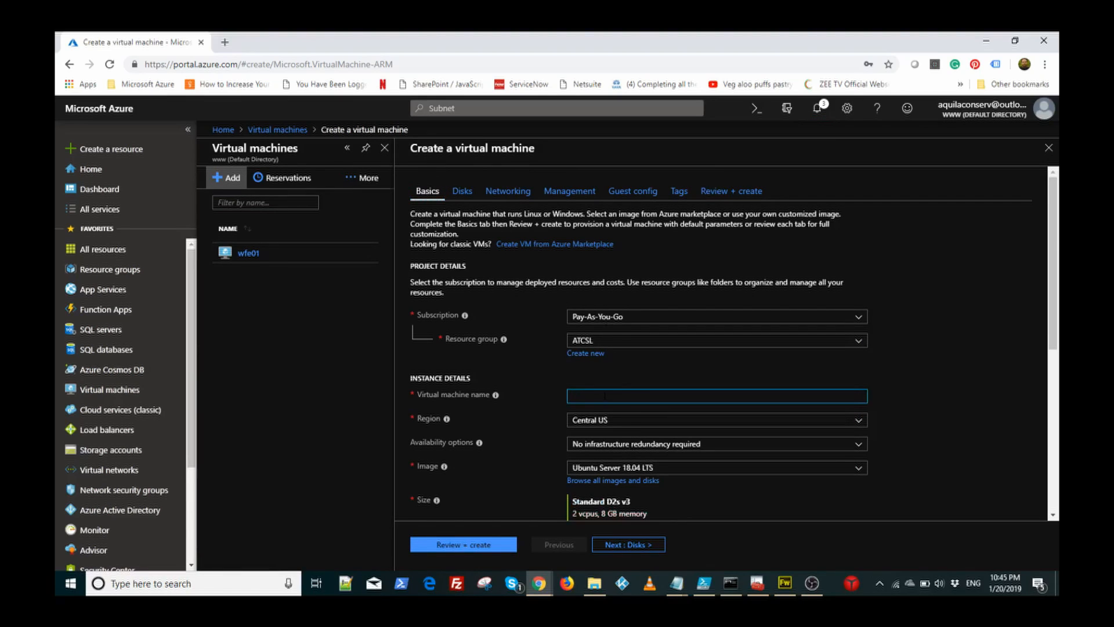
type("wfe02")
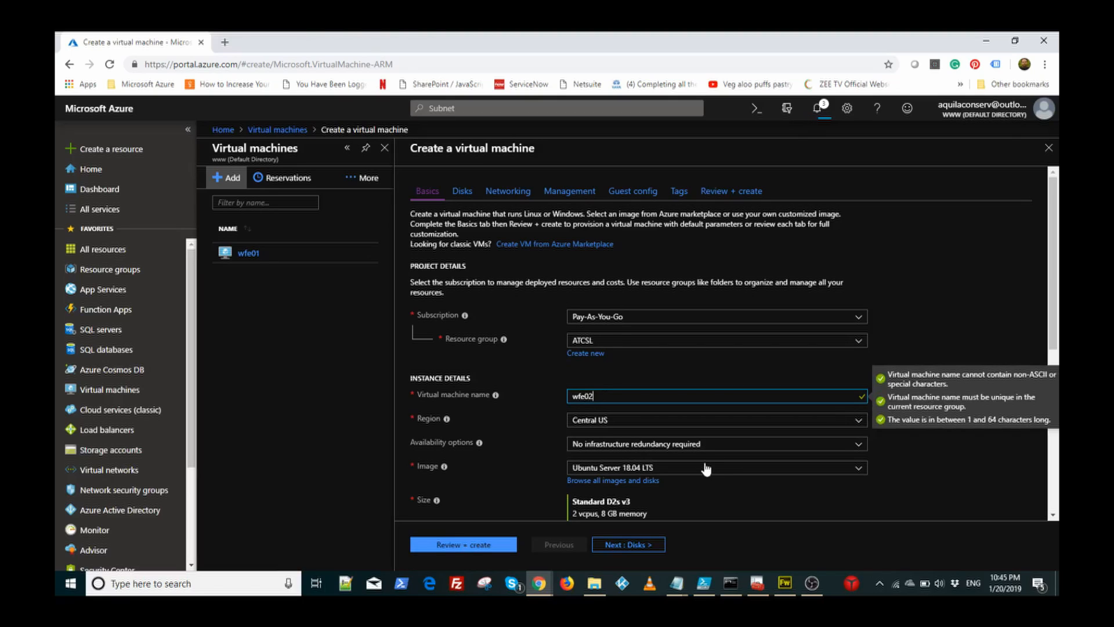
left_click(820, 468)
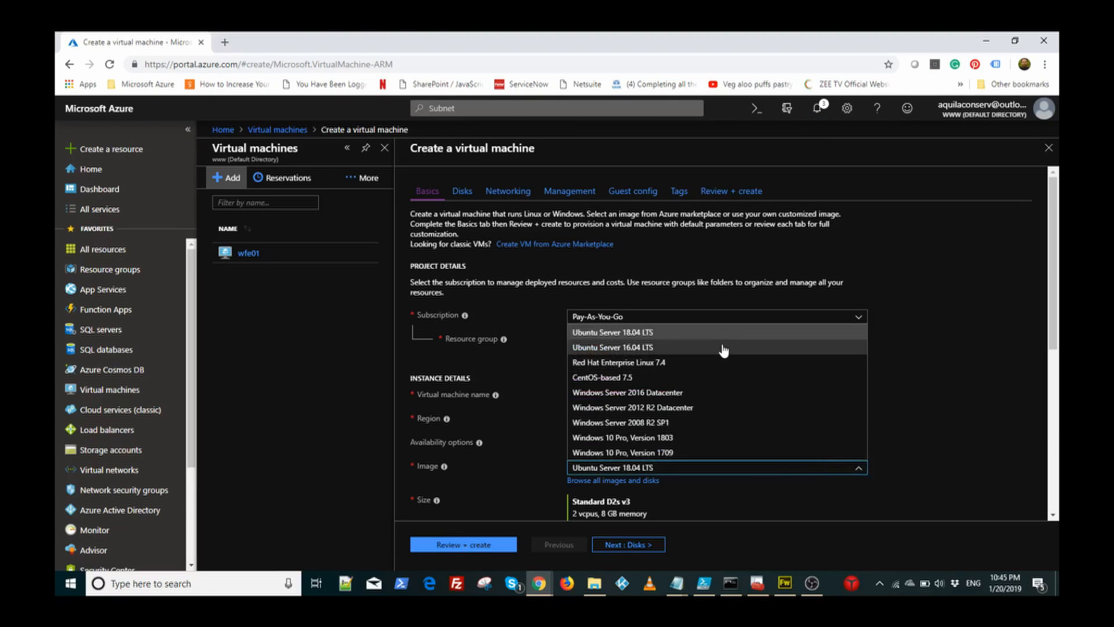
left_click(711, 393)
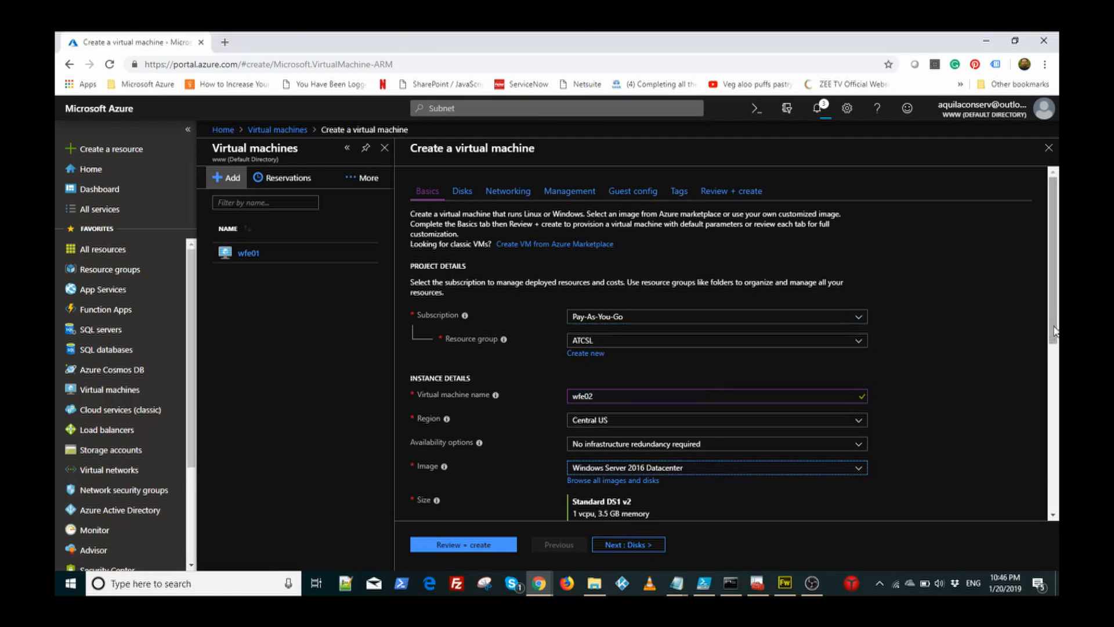
left_click_drag(1053, 332, 1056, 366)
scroll(640, 368, "down", 3)
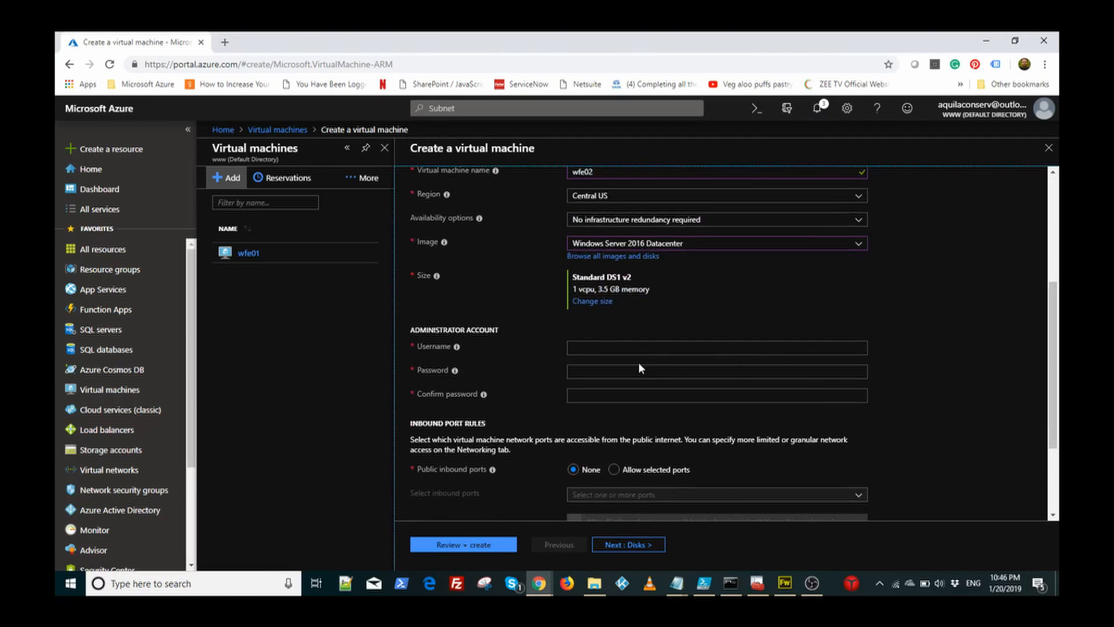
Step: Enter the administrator username, password and password confirmation for wfe02
left_click(636, 348)
type("at")
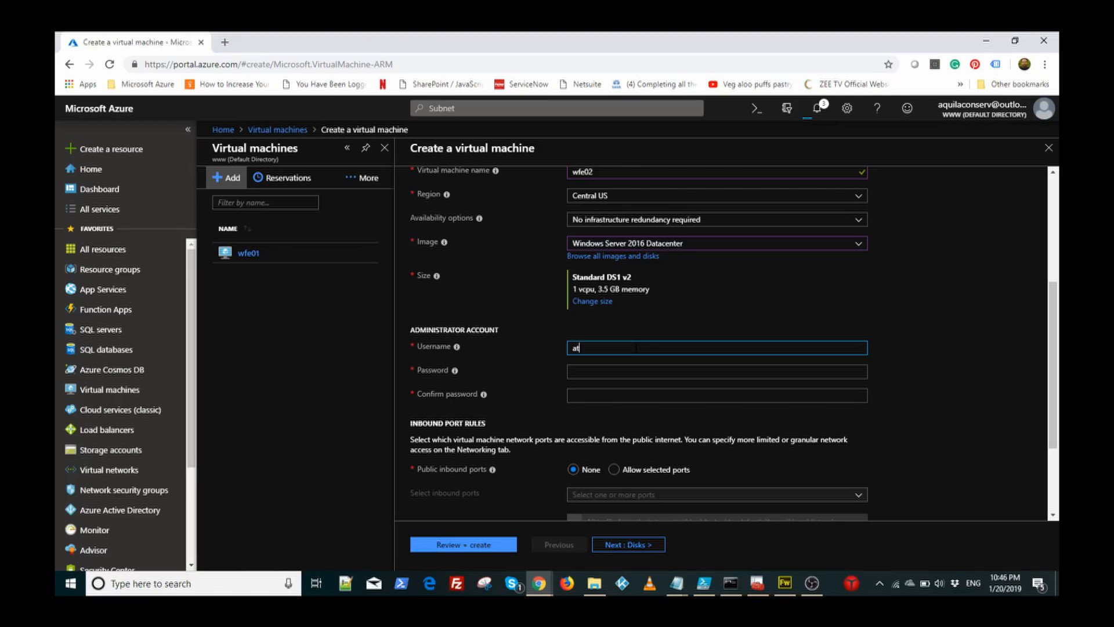
type("cs_")
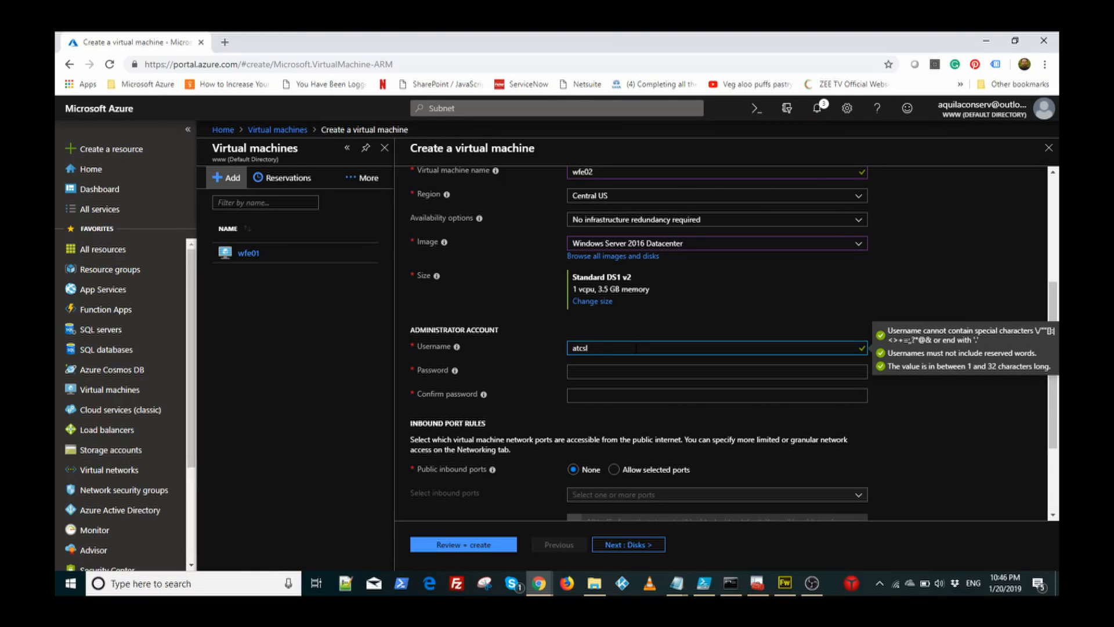
type("admin")
key("Tab")
type("Pa")
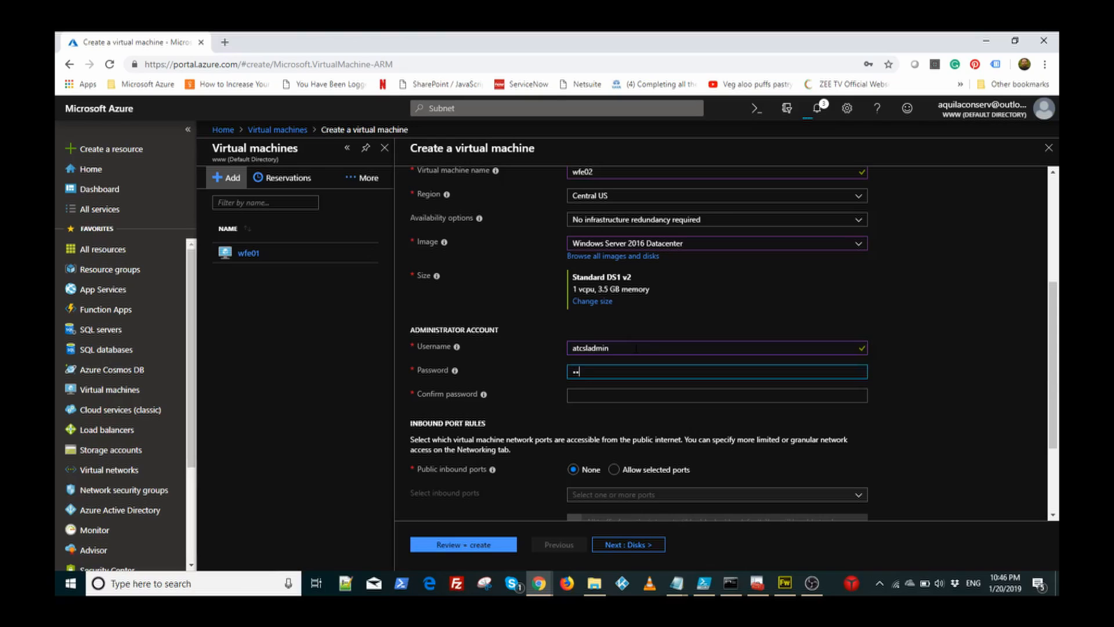
type("••••••••")
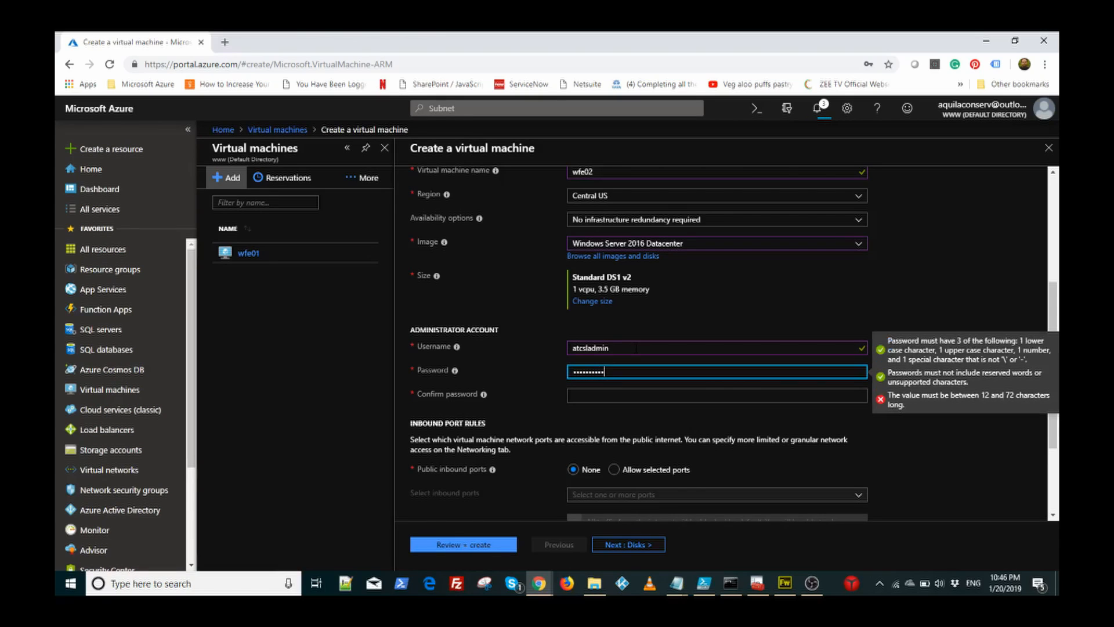
type("•••")
key("Tab")
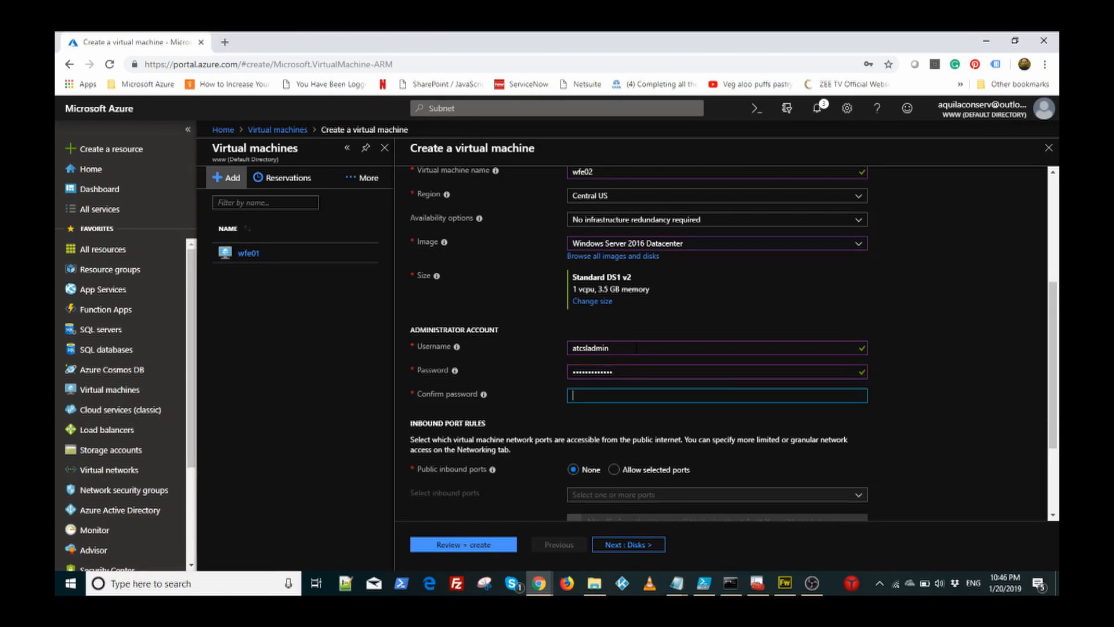
type("•••••••••••")
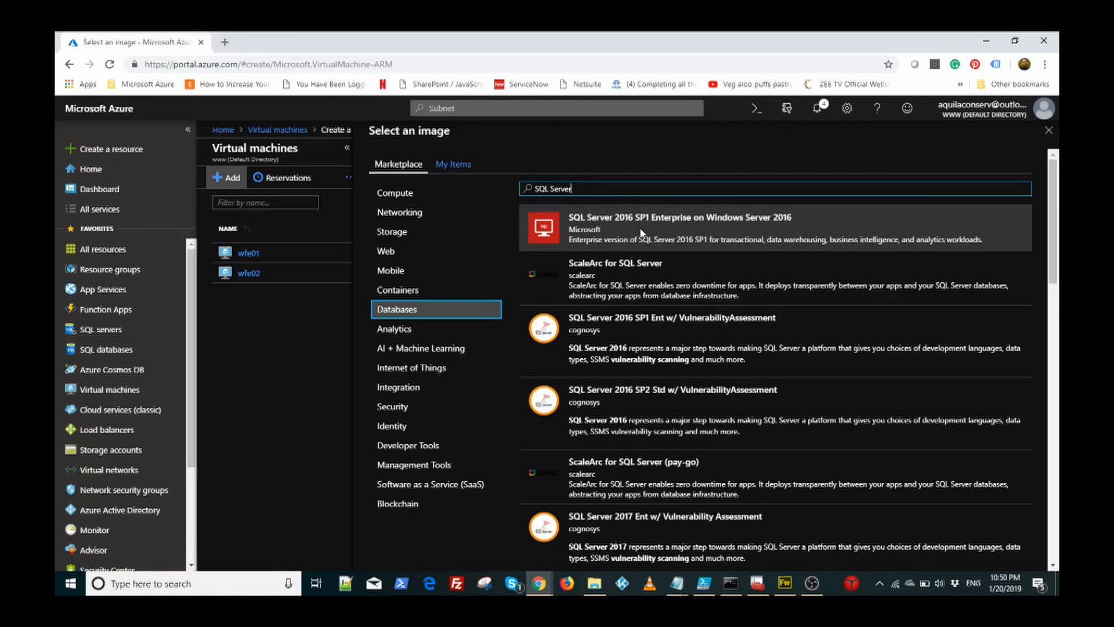
Step: Select the SQL Server 2016 SP1 Enterprise on Windows Server 2016 image
left_click(725, 221)
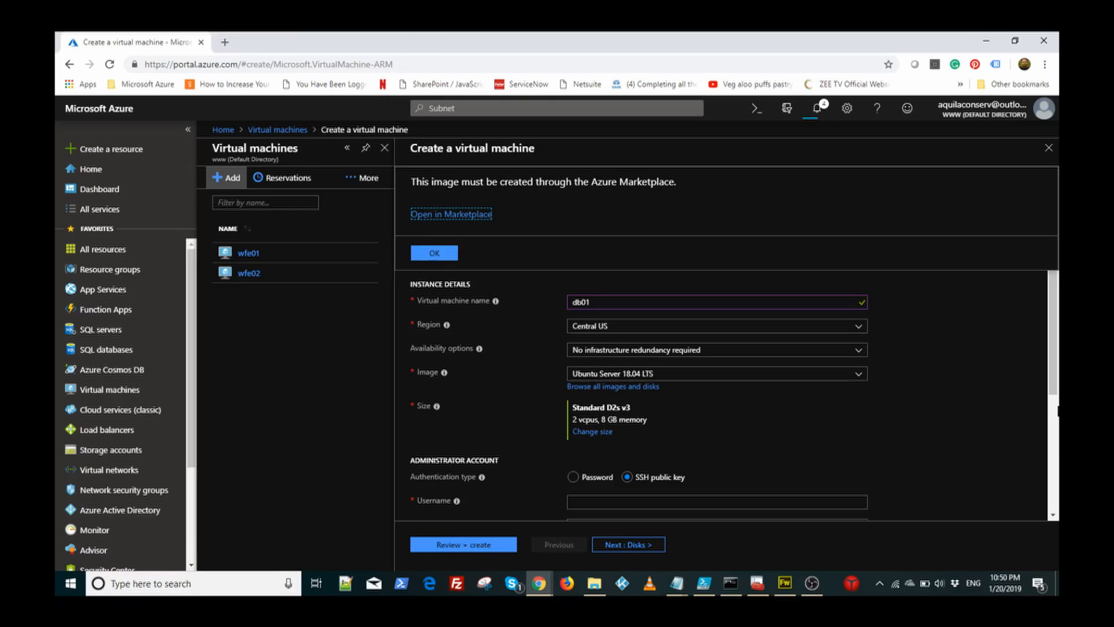
Step: Set db01's authentication type to Password
left_click_drag(1052, 390, 1052, 453)
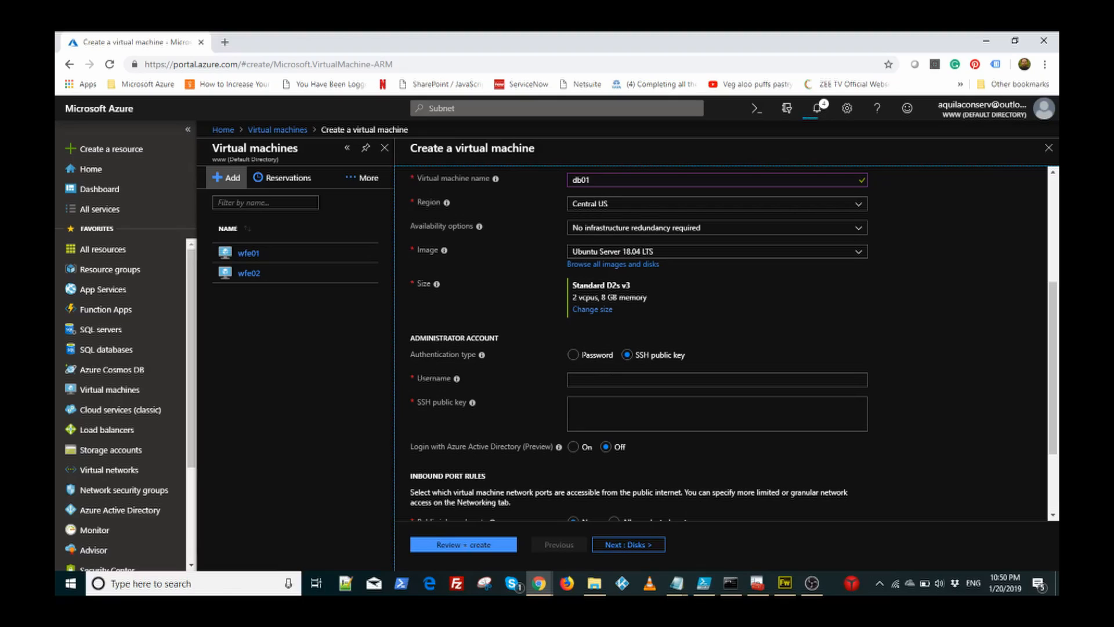
left_click(573, 354)
left_click(629, 355)
left_click(571, 355)
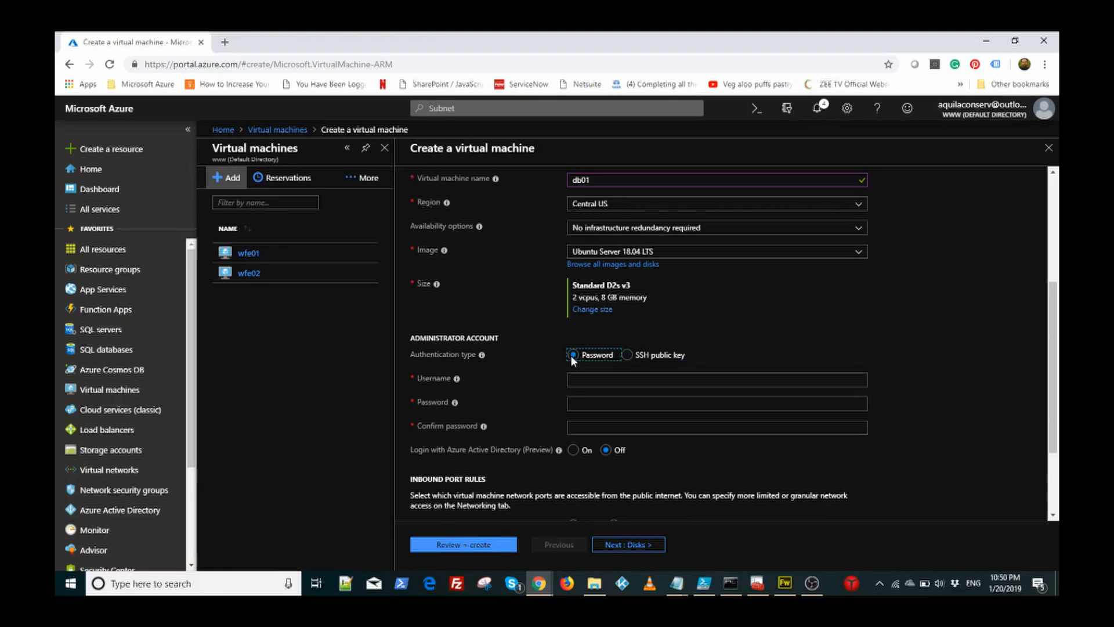
Step: Enter db01's administrator username, password and matching password confirmation
left_click(597, 379)
type("atcsladm")
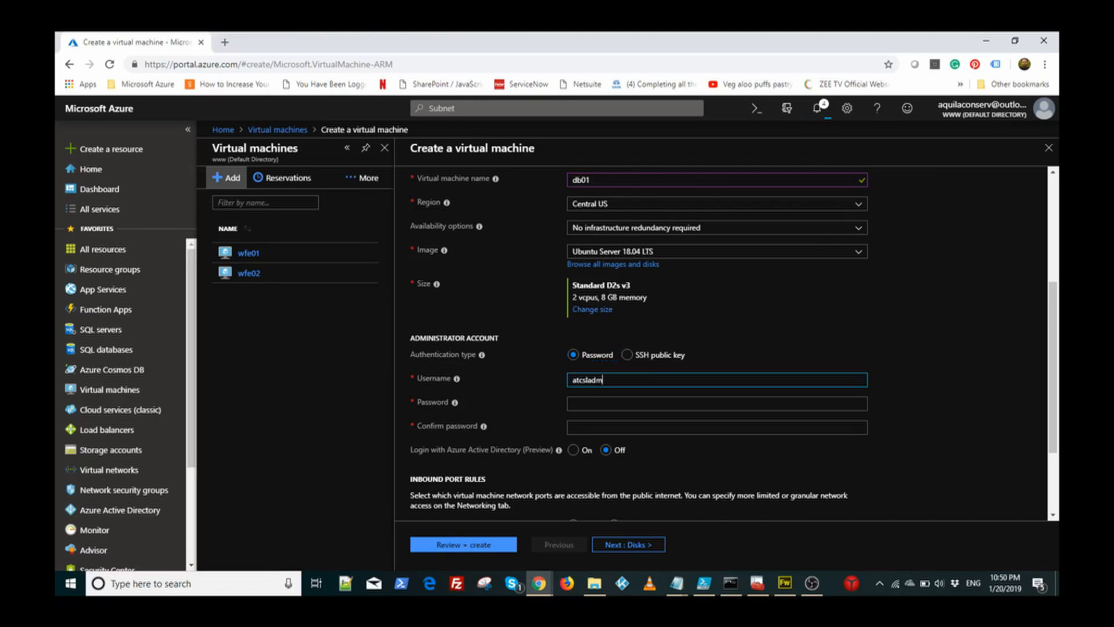
type("in")
key("Tab")
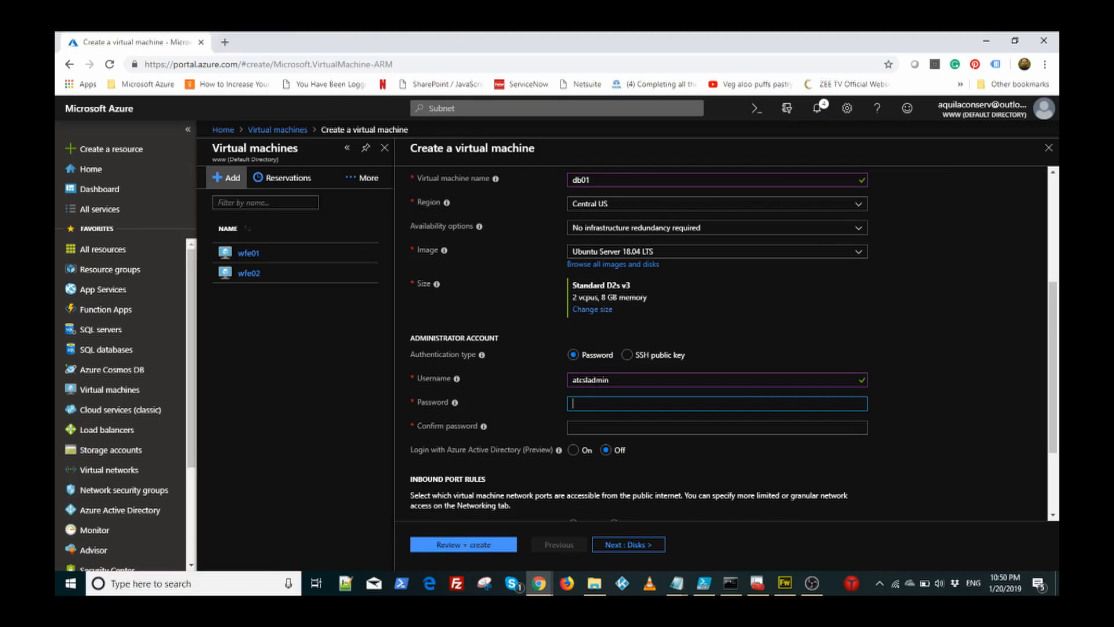
type("•••••••••••••")
key("Tab")
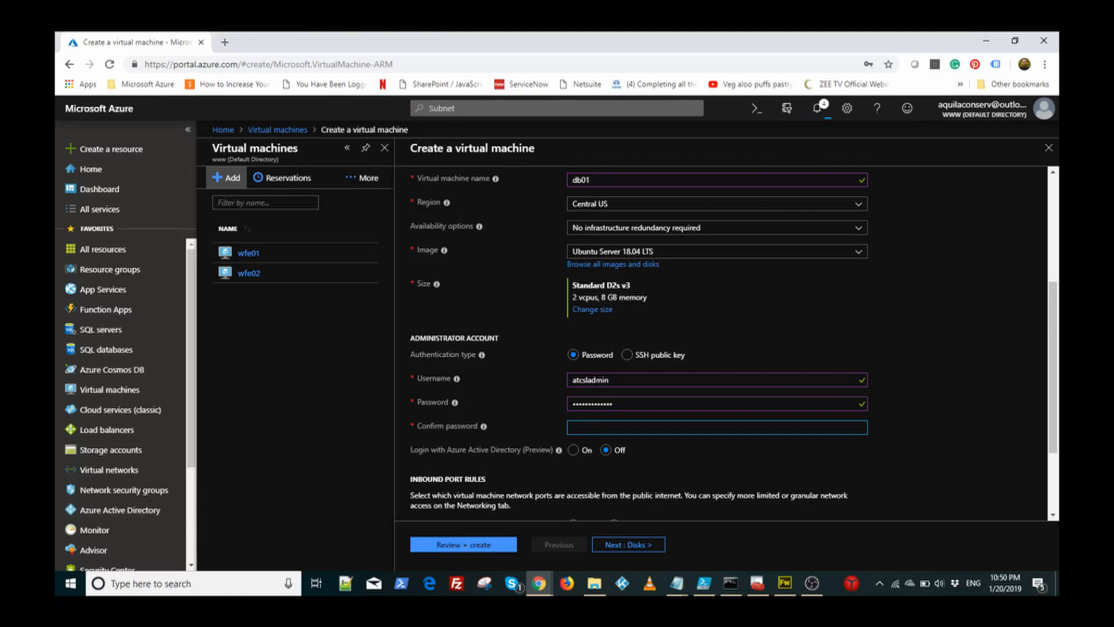
type("••••••••••")
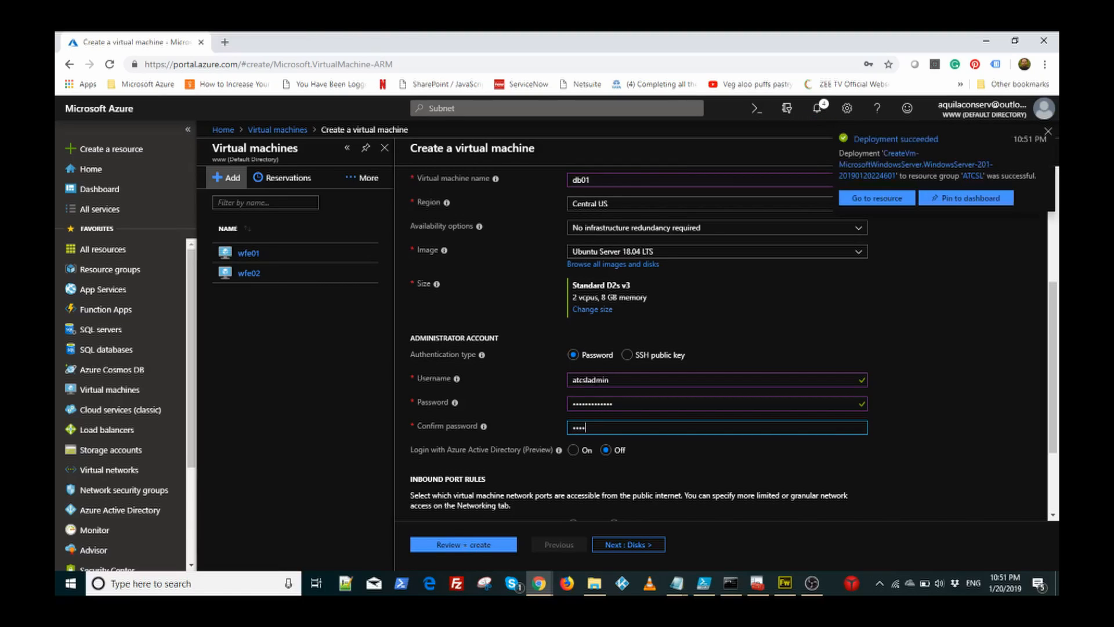
type("•••")
left_click(875, 443)
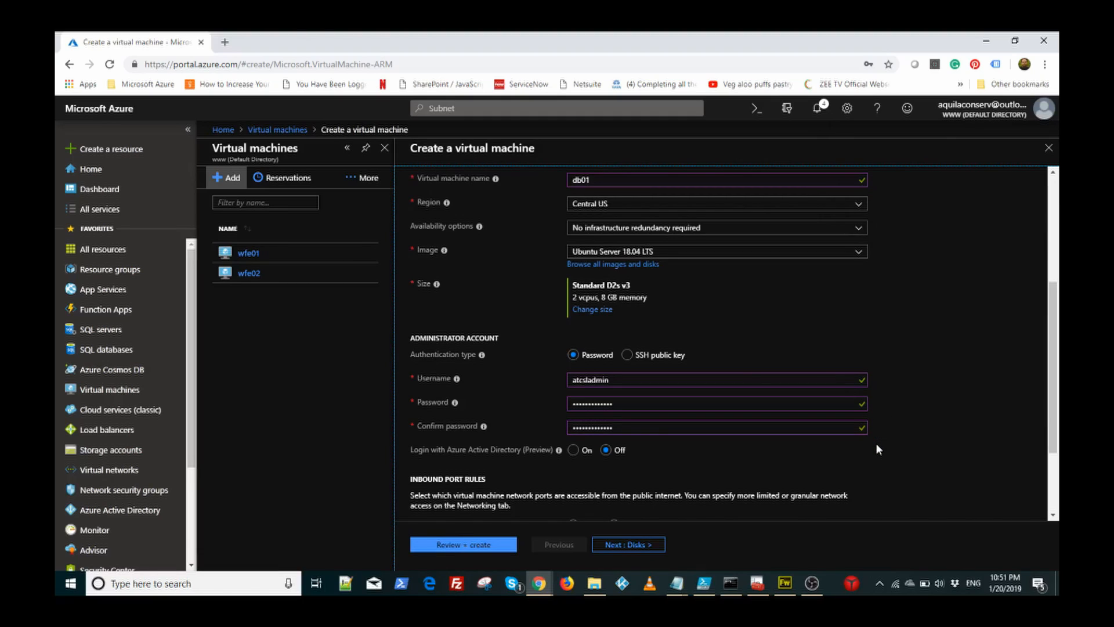
left_click_drag(1055, 386, 1053, 441)
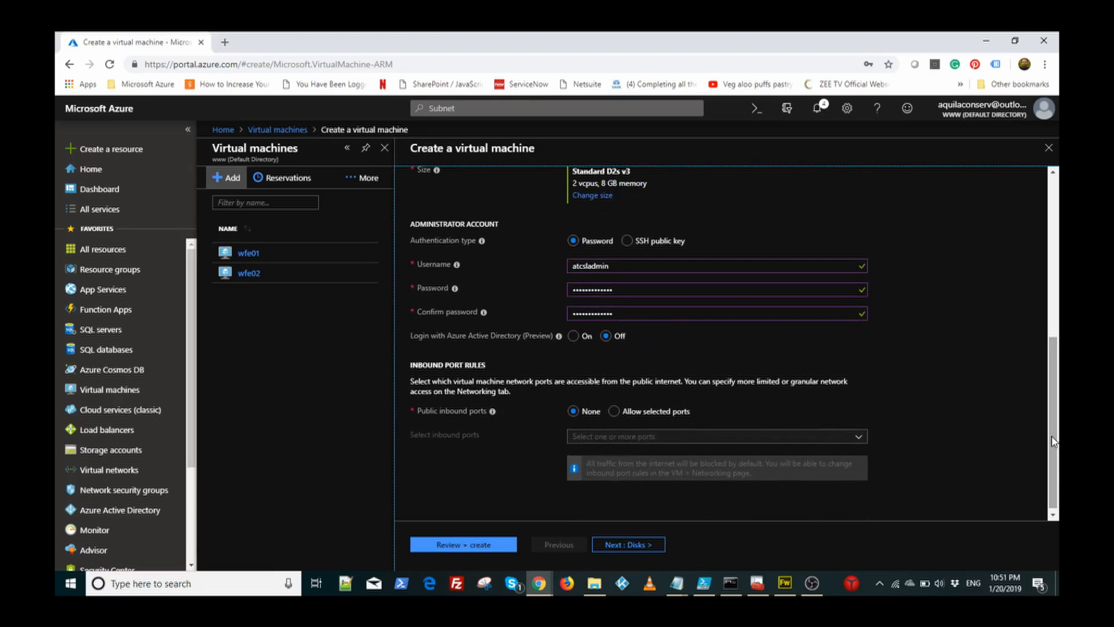
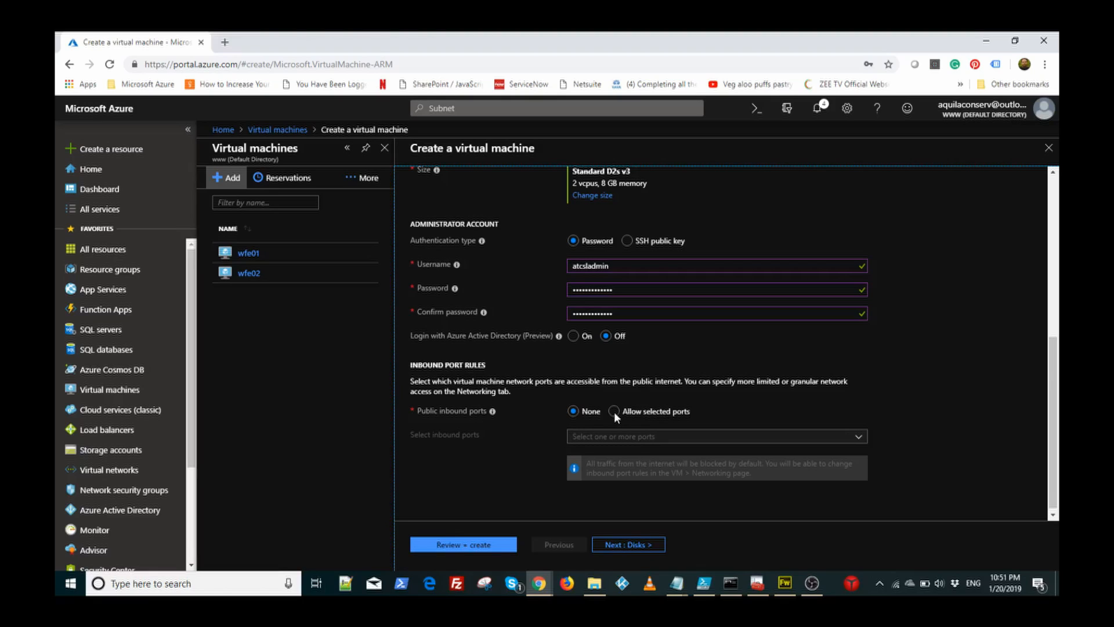
Step: Set public inbound ports to Allow selected ports, with only RDP exposed
left_click(614, 412)
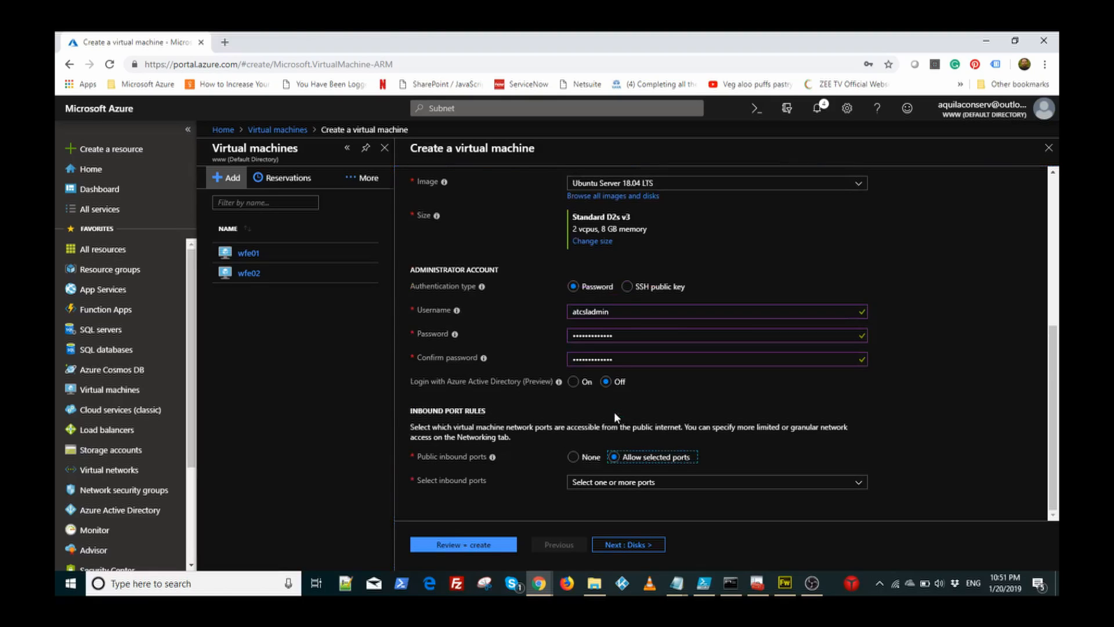
left_click(623, 488)
left_click(578, 469)
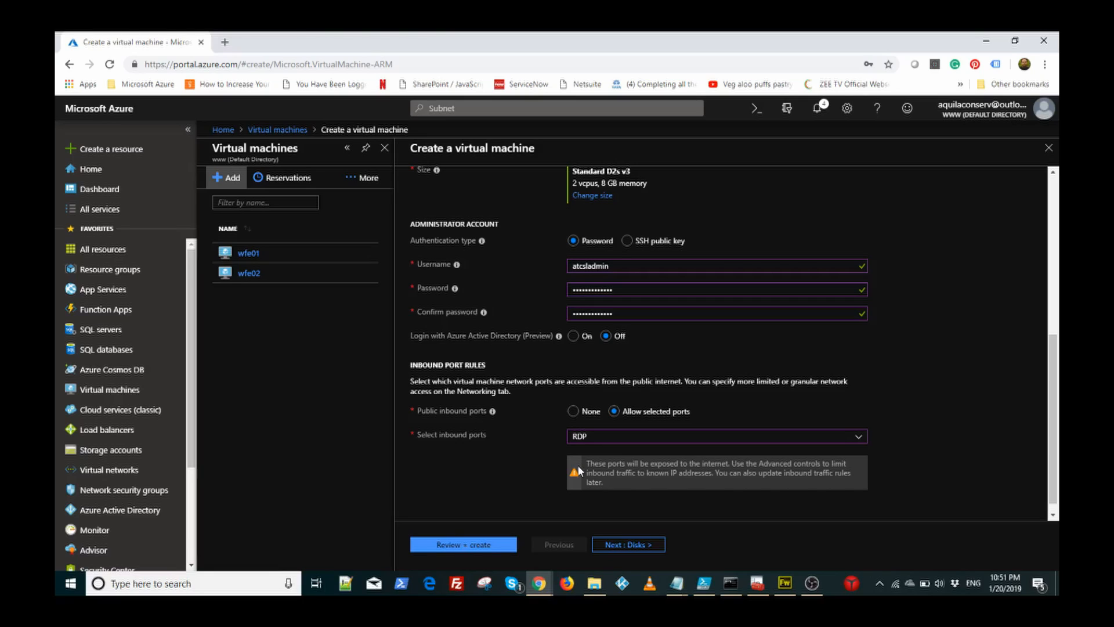
Step: Move db01 onto the ATCSL_VNet_DB (10.10.2.0/24) subnet and rerun Review + create validation
left_click(478, 548)
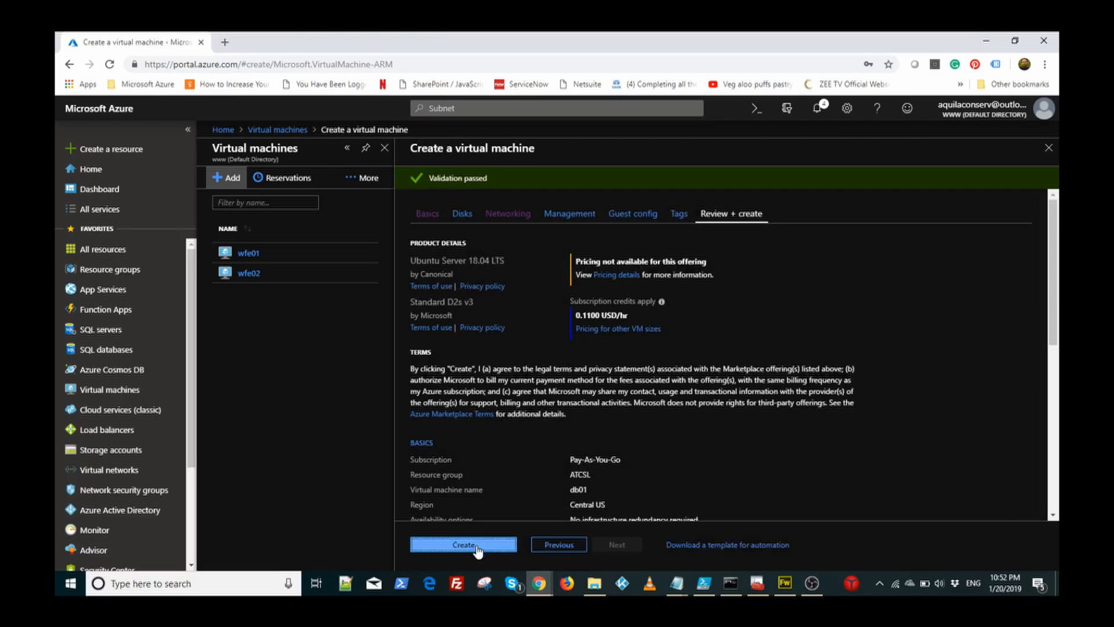
left_click(518, 213)
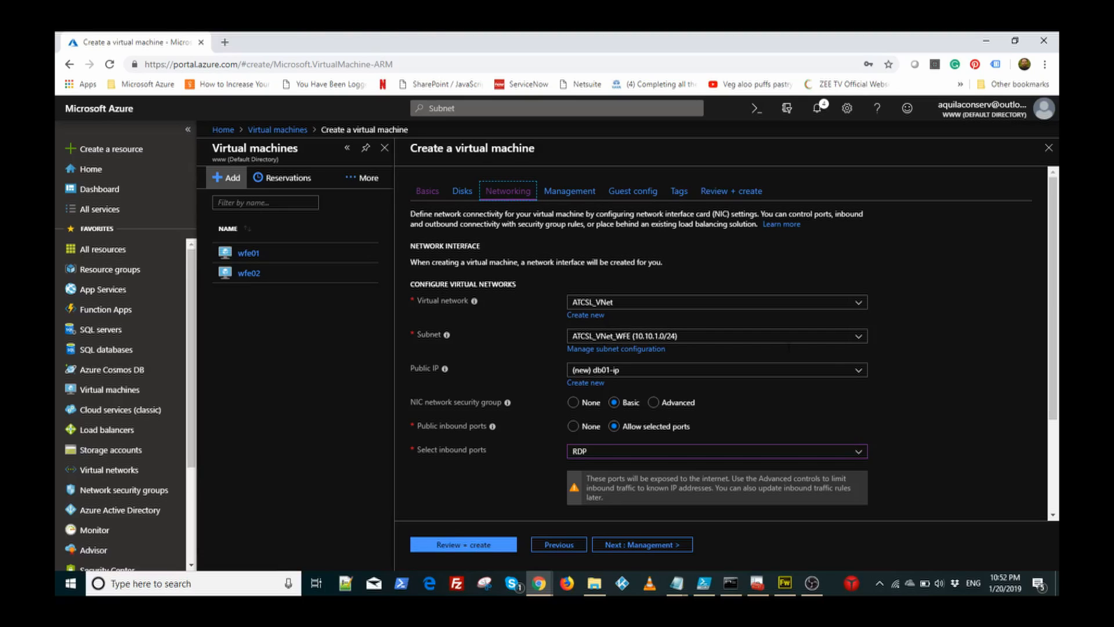
left_click(858, 337)
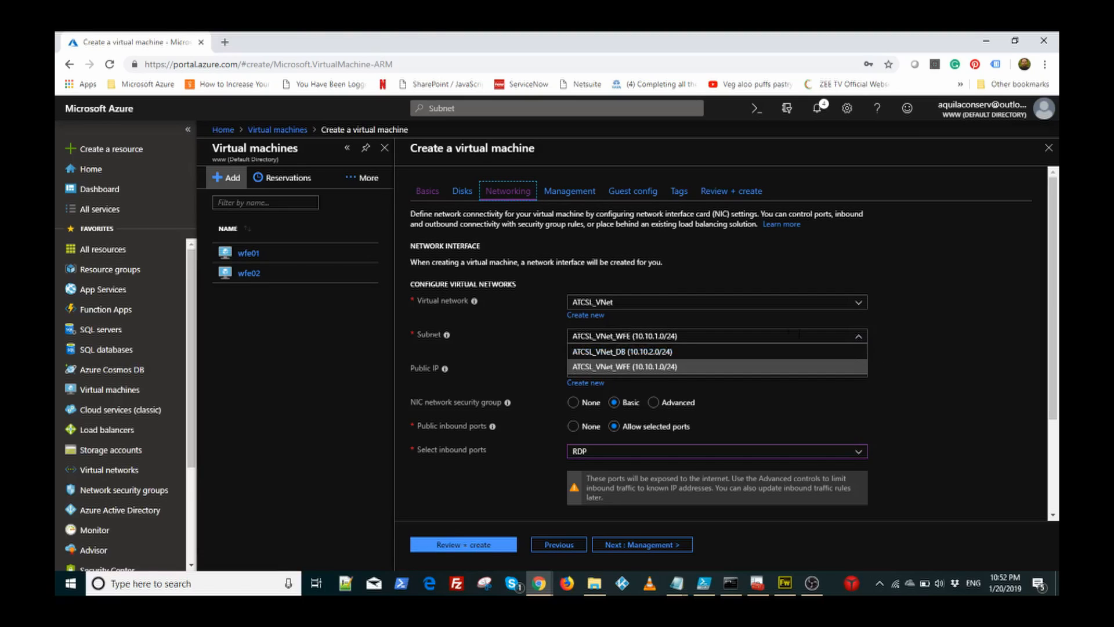
left_click(753, 351)
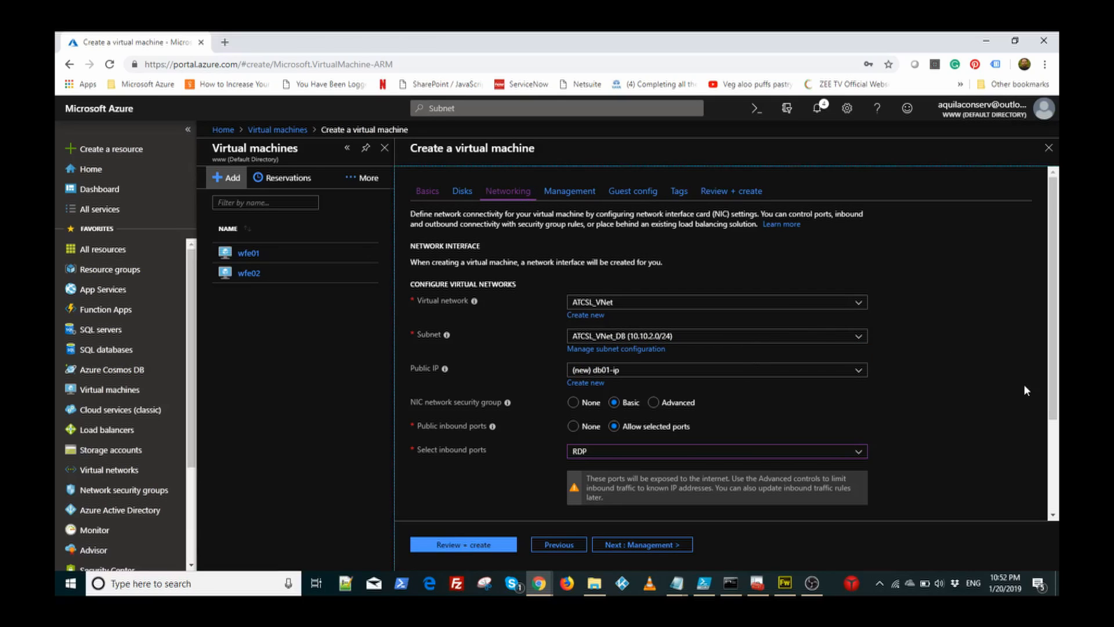
scroll(1024, 384, "down", 2)
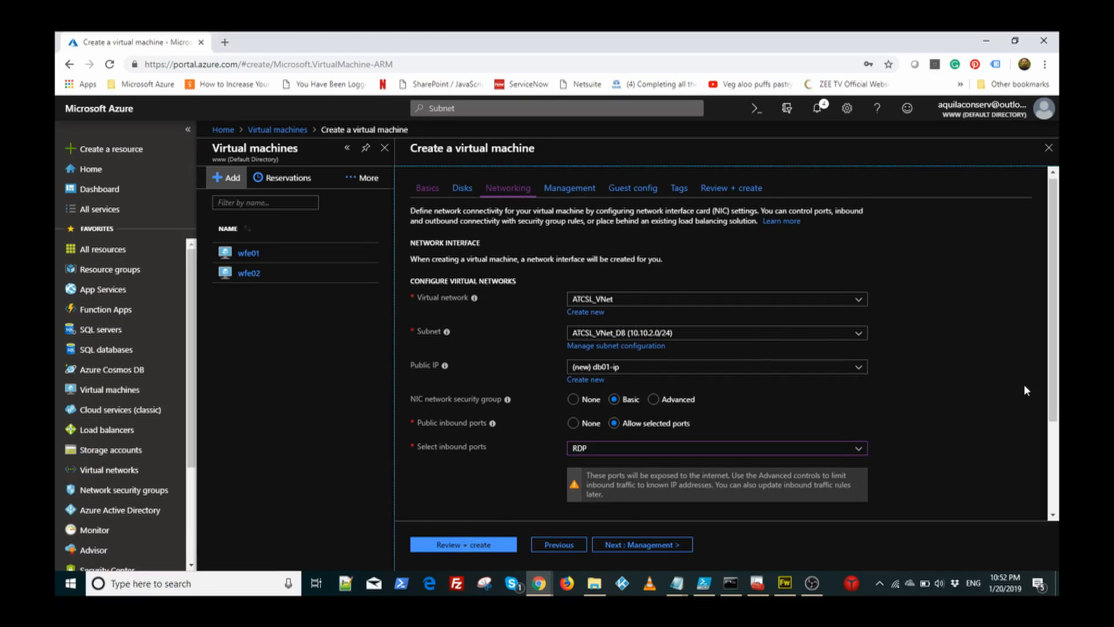
left_click(454, 544)
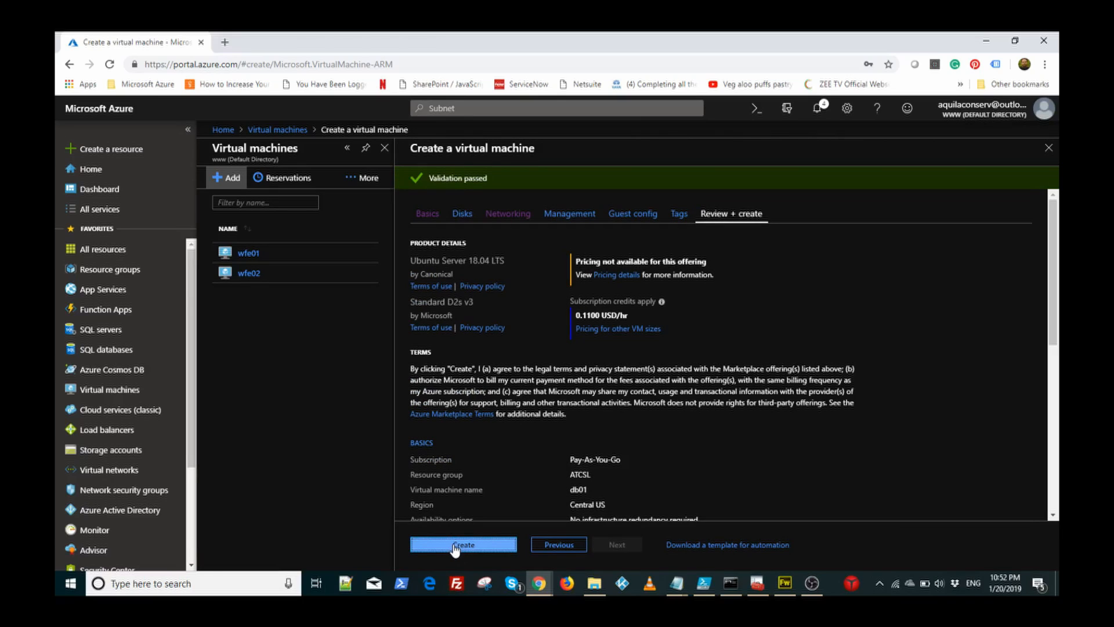
Step: Deploy db01 and start adding another virtual machine from the Virtual machines list
left_click(455, 545)
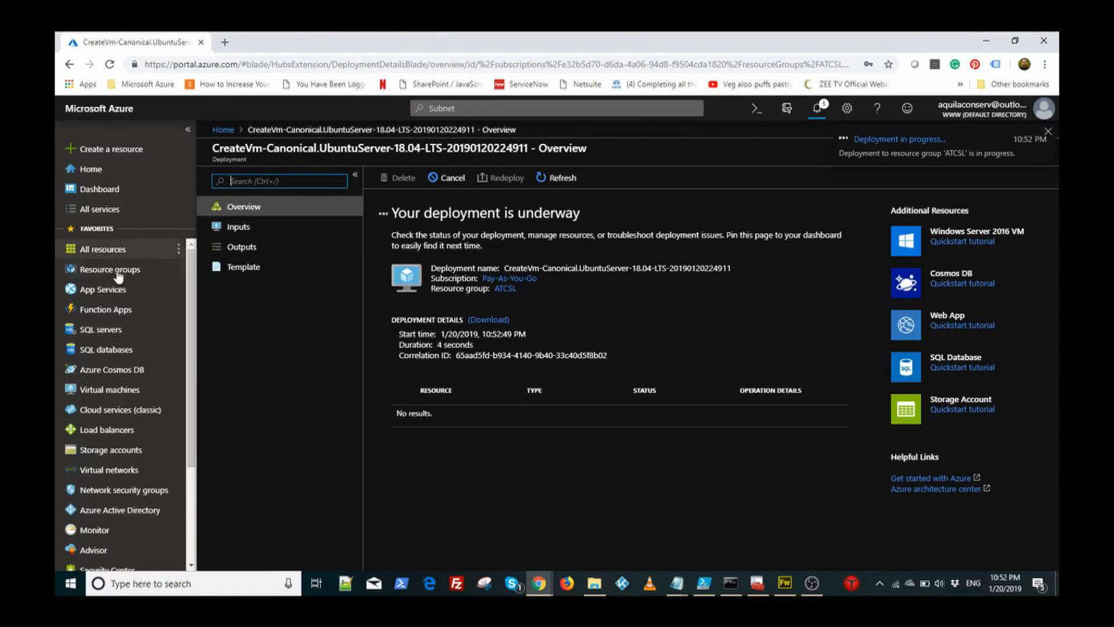
left_click(131, 392)
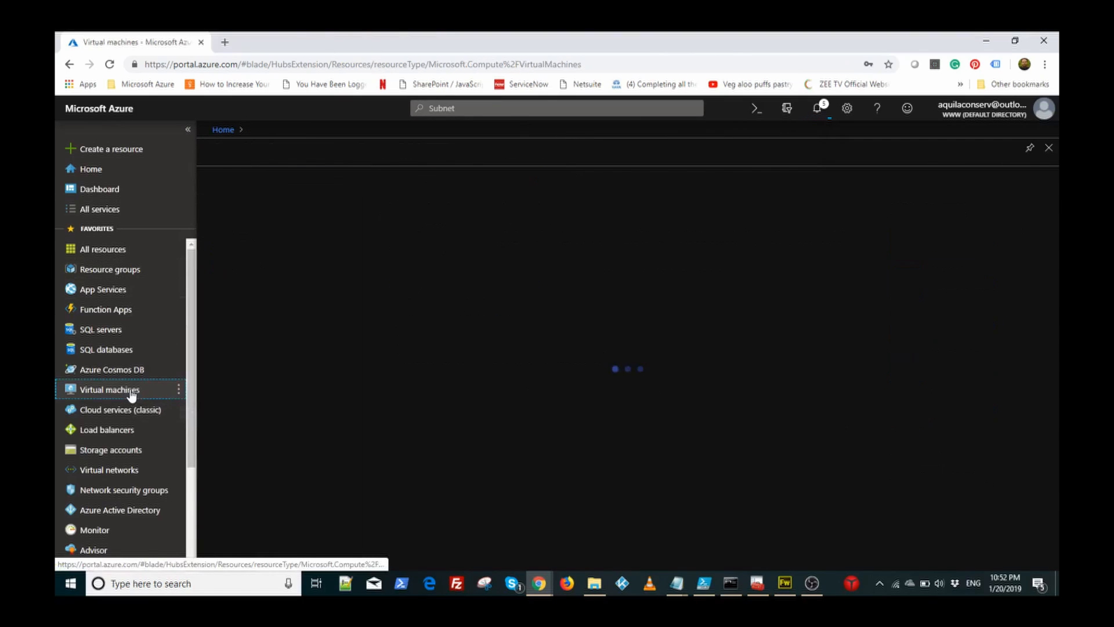
left_click(230, 179)
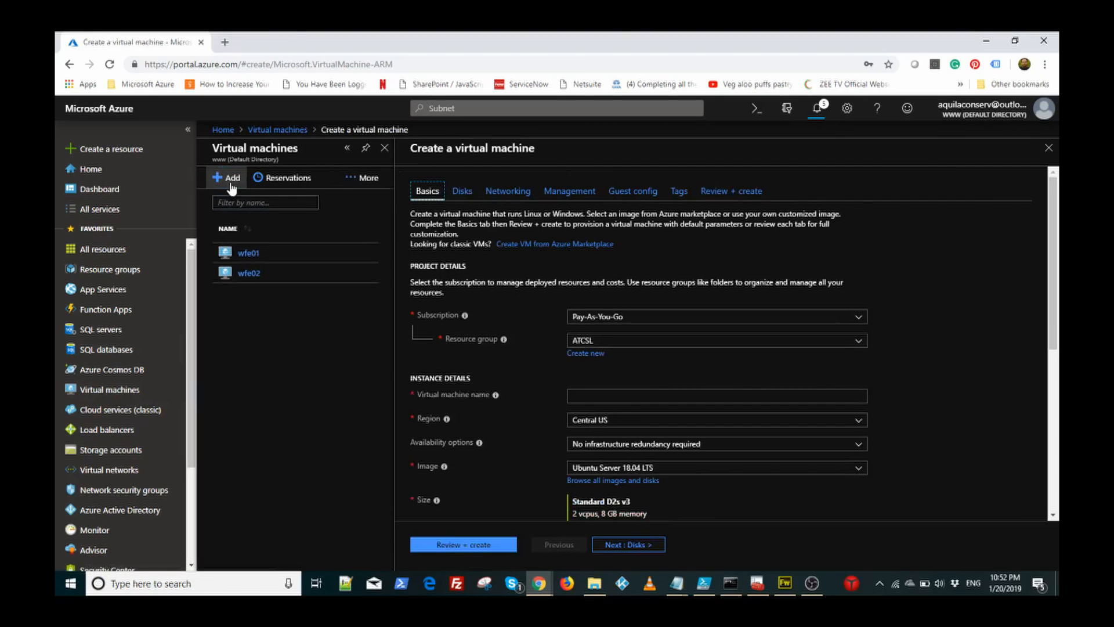
Step: Name the new virtual machine db02 and browse all available images
left_click(668, 397)
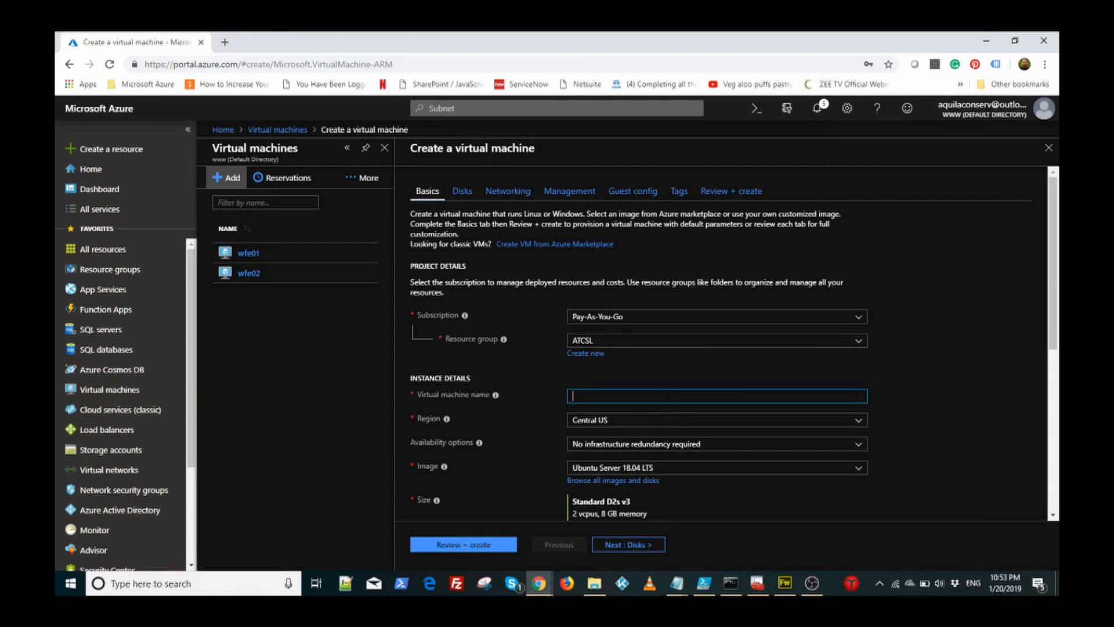
type("db")
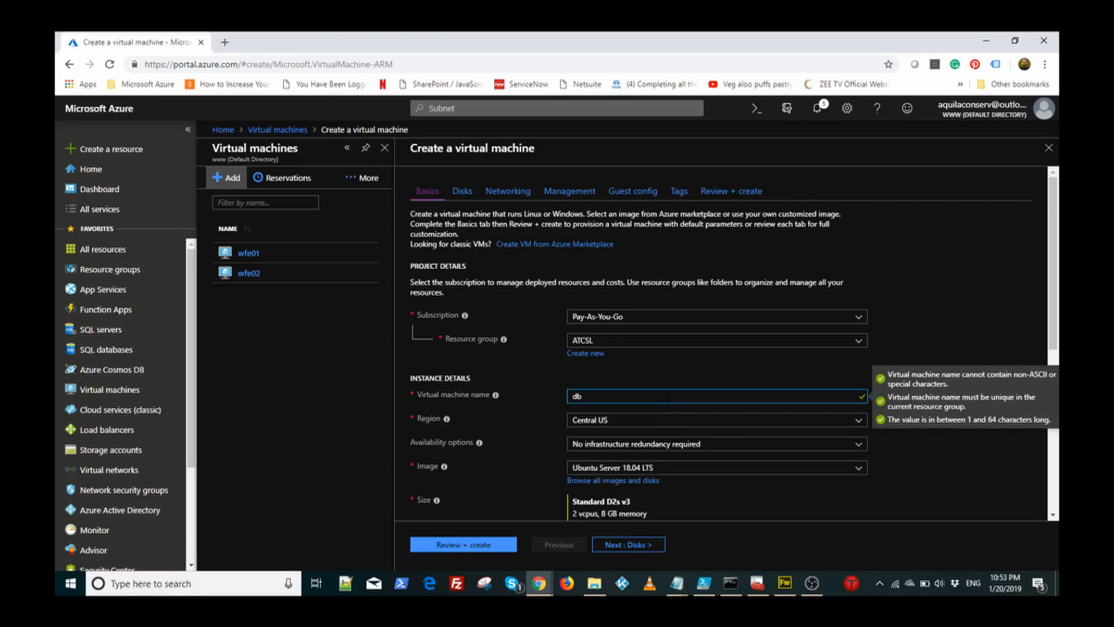
type("02")
left_click_drag(1056, 267, 1056, 337)
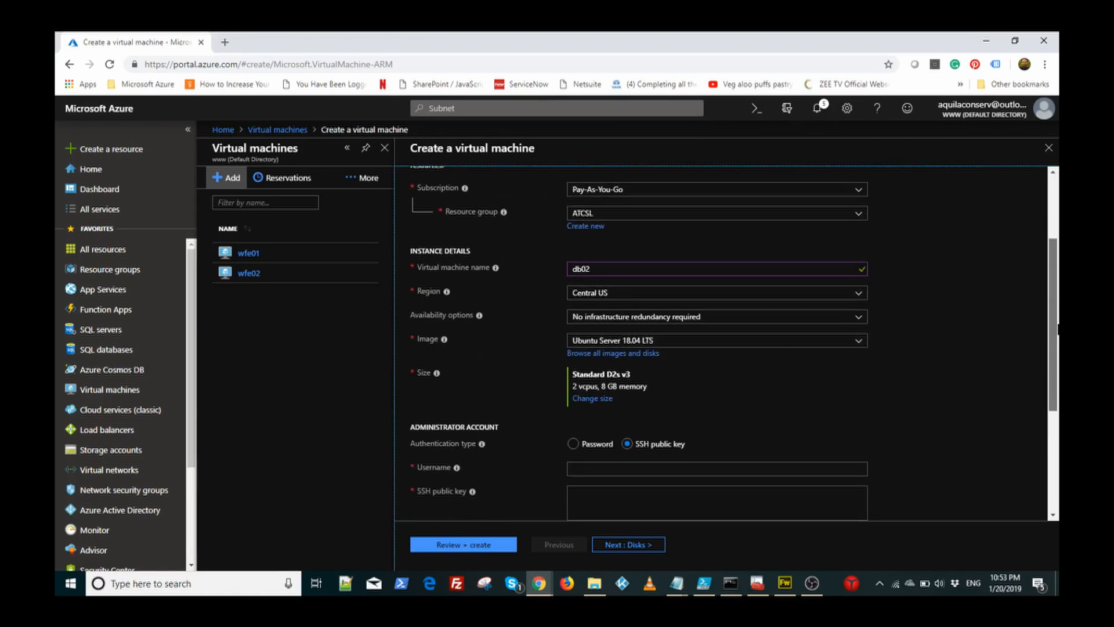
left_click(598, 354)
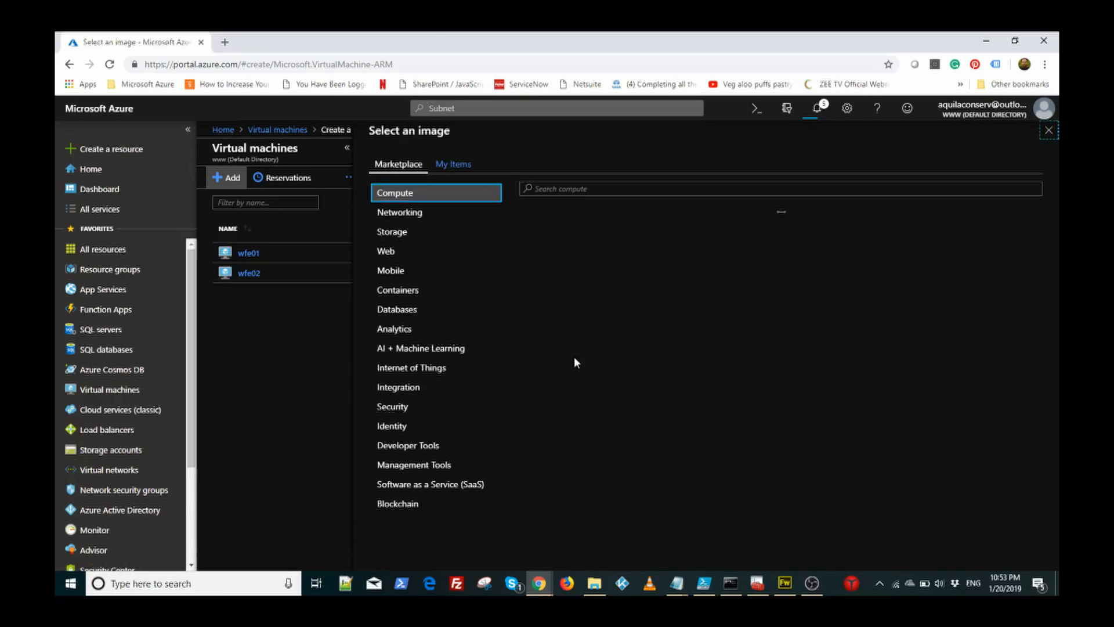
Step: Search the Databases images for 'SQL Server 2016' and select the SQL Server 2016 image
left_click(411, 312)
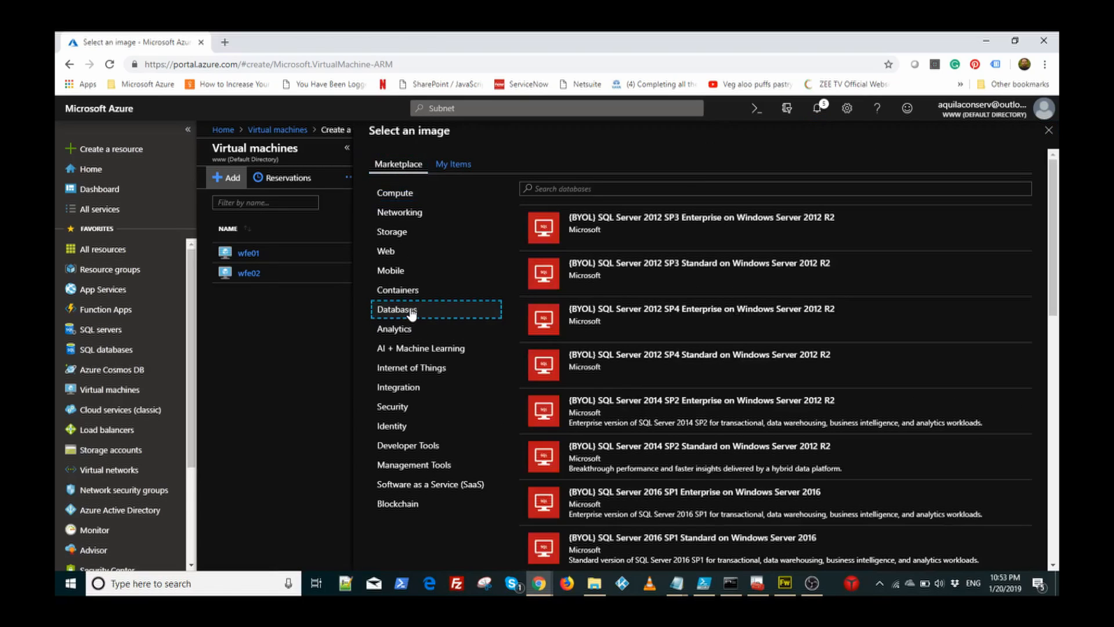
left_click(601, 189)
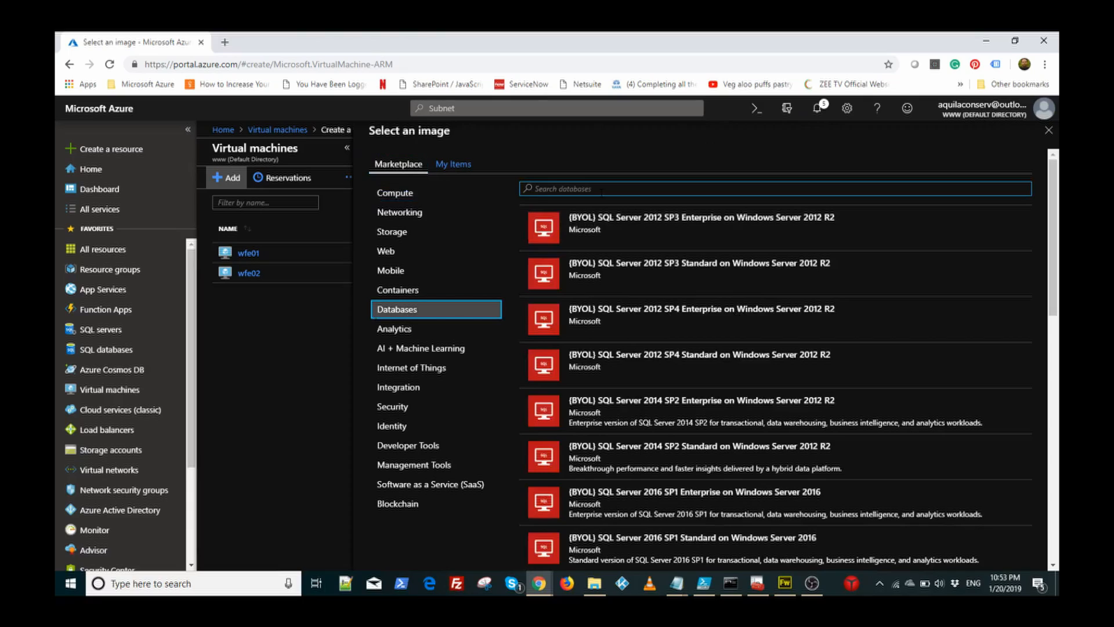
type("Azure SQL")
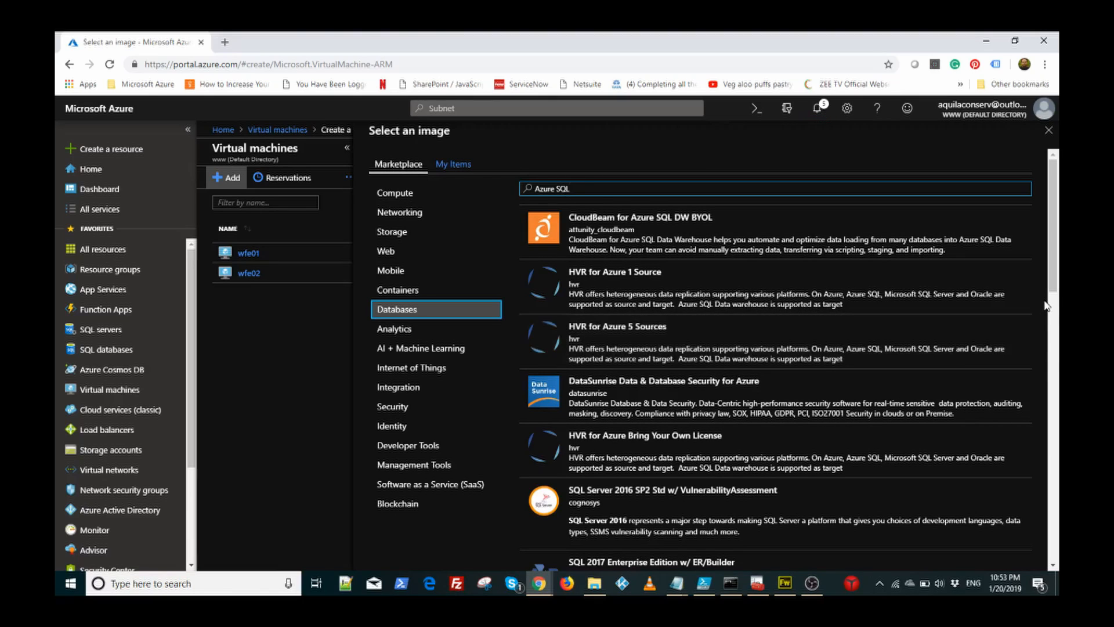
left_click_drag(1054, 267, 1052, 241)
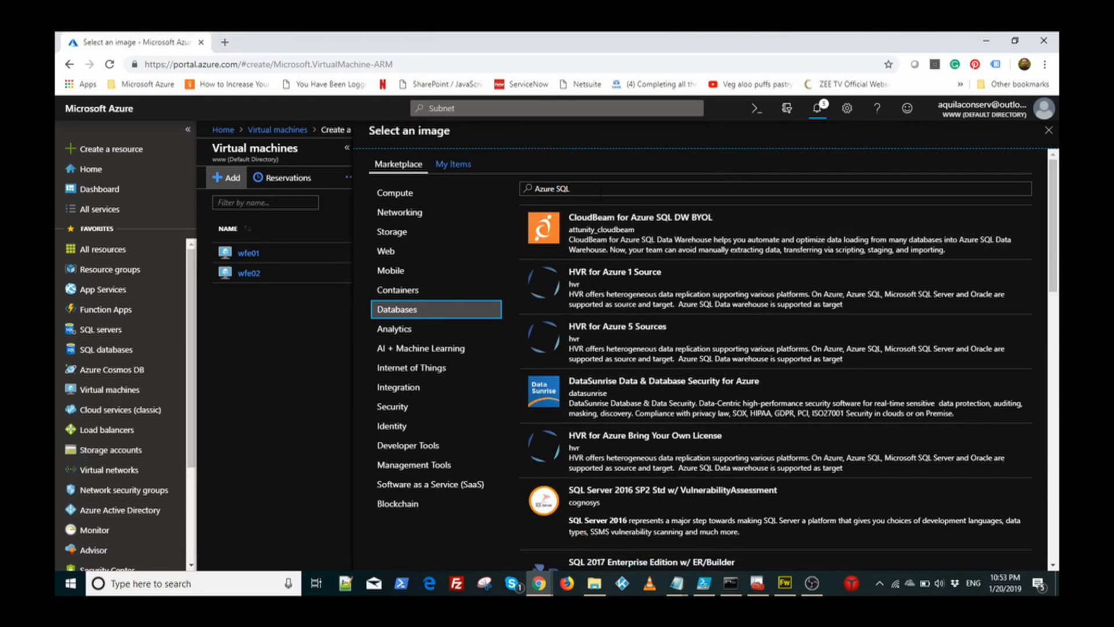
left_click_drag(580, 190, 364, 140)
type("SQLS")
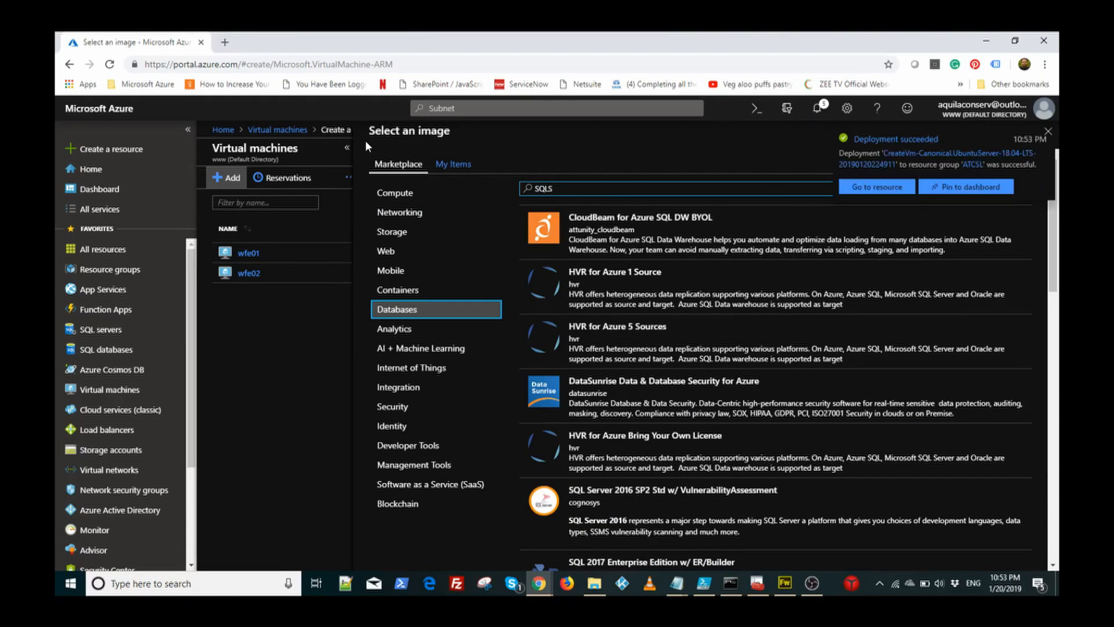
key("BackSpace")
type("Server")
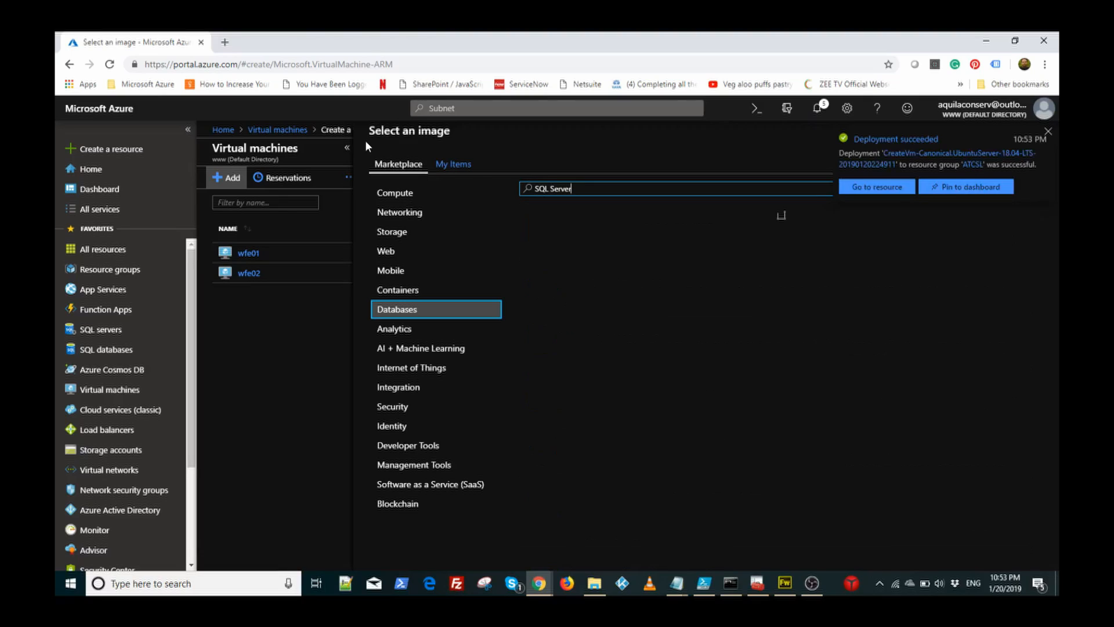
type(" 2016")
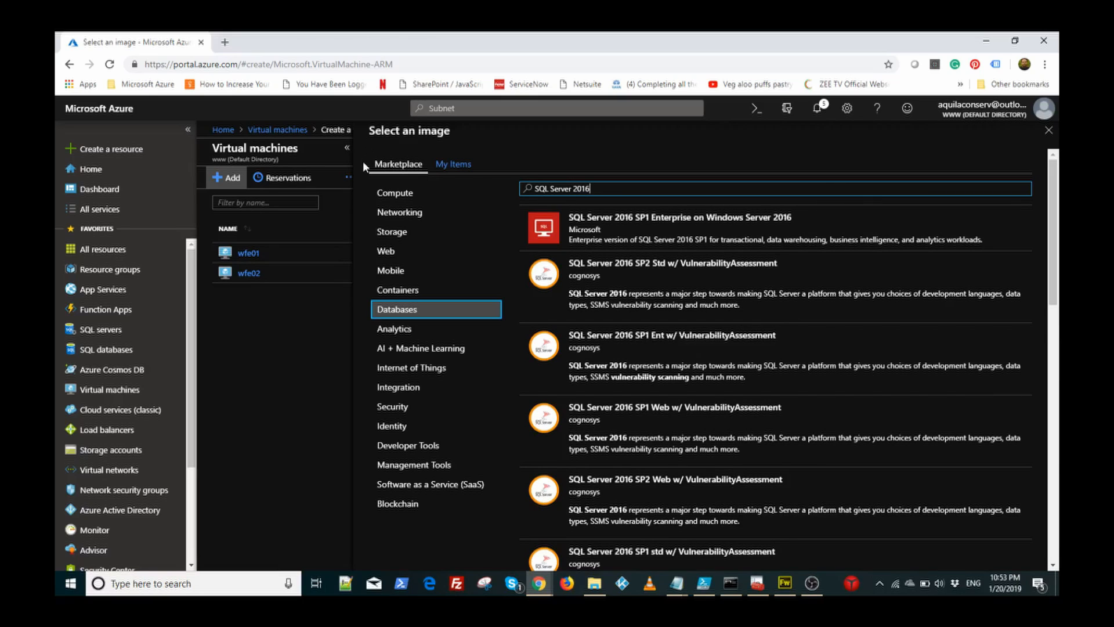
left_click(632, 226)
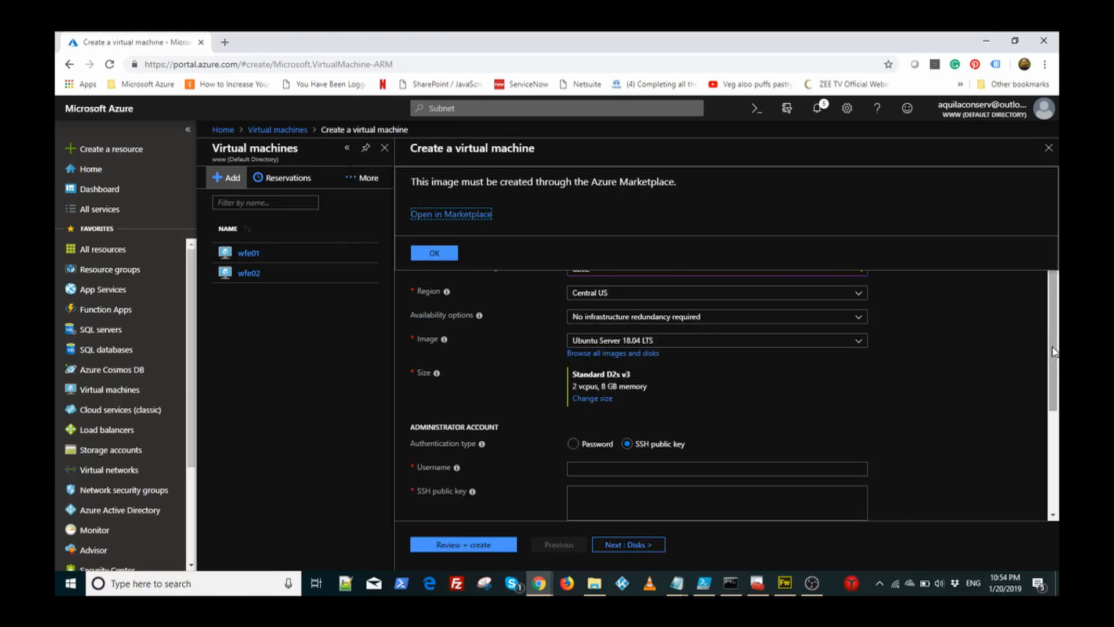
Step: Switch db02 to password authentication and enter the administrator username
scroll(1037, 341, "down", 4)
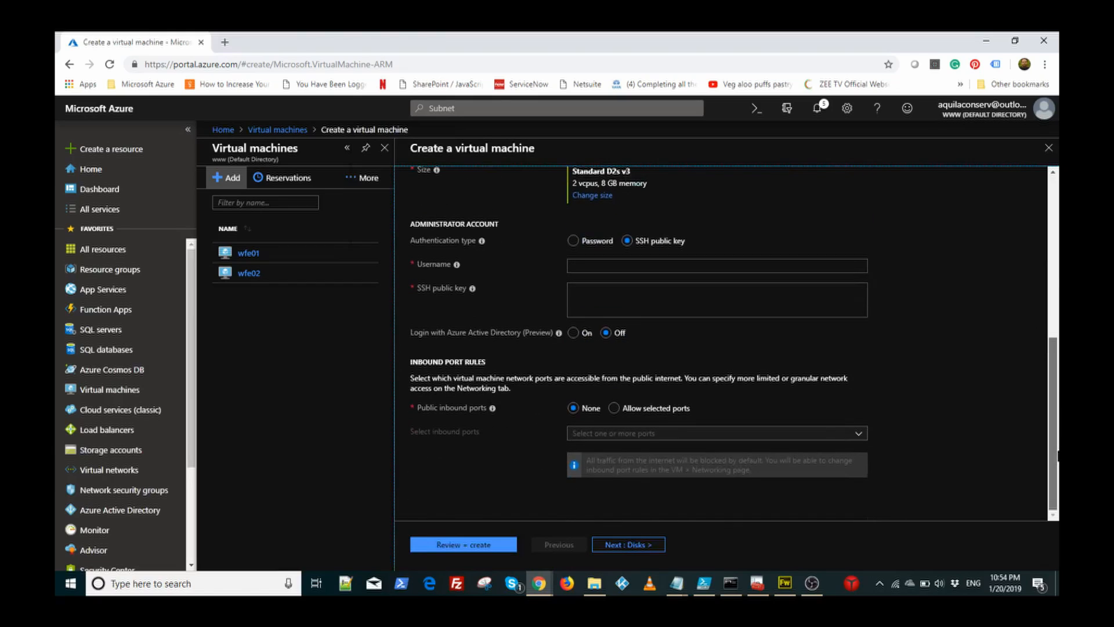
left_click(572, 241)
left_click(589, 267)
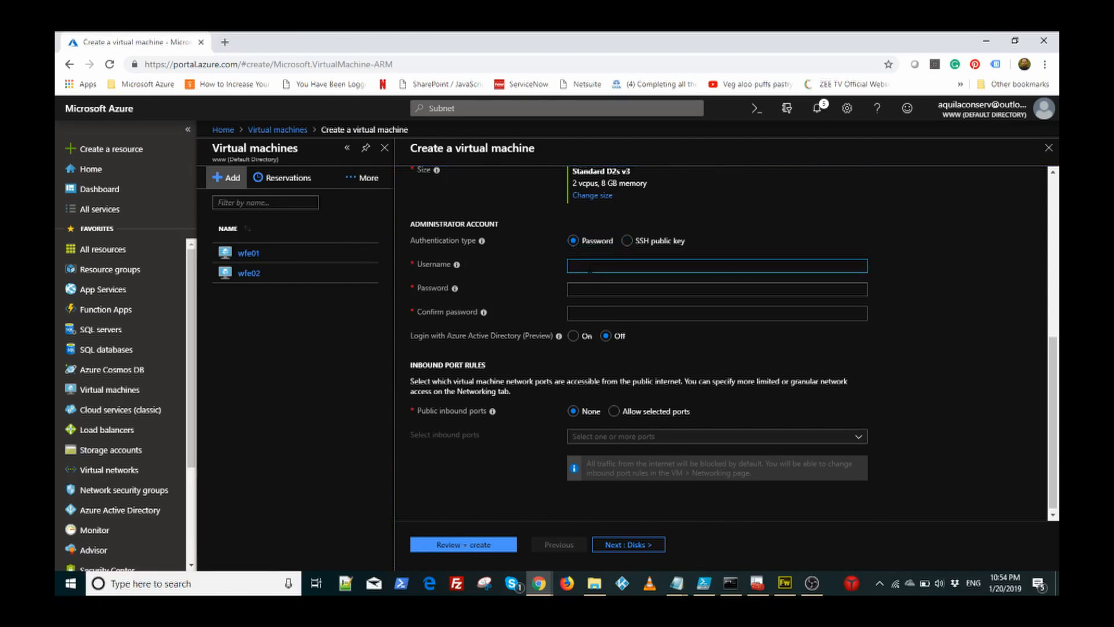
type("atcsladmin")
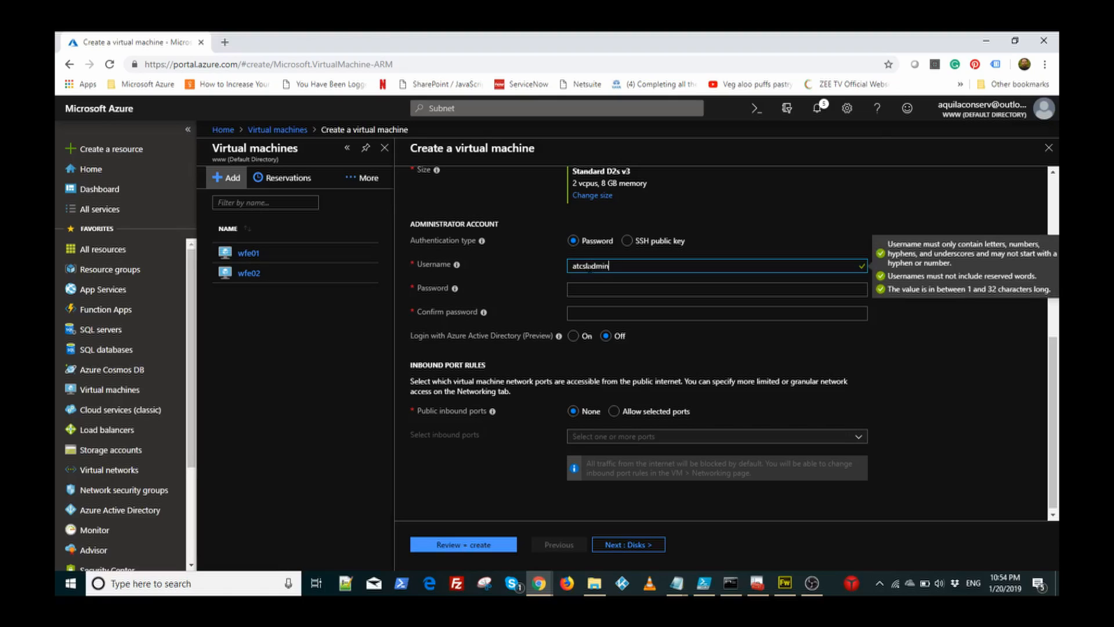
key("Tab")
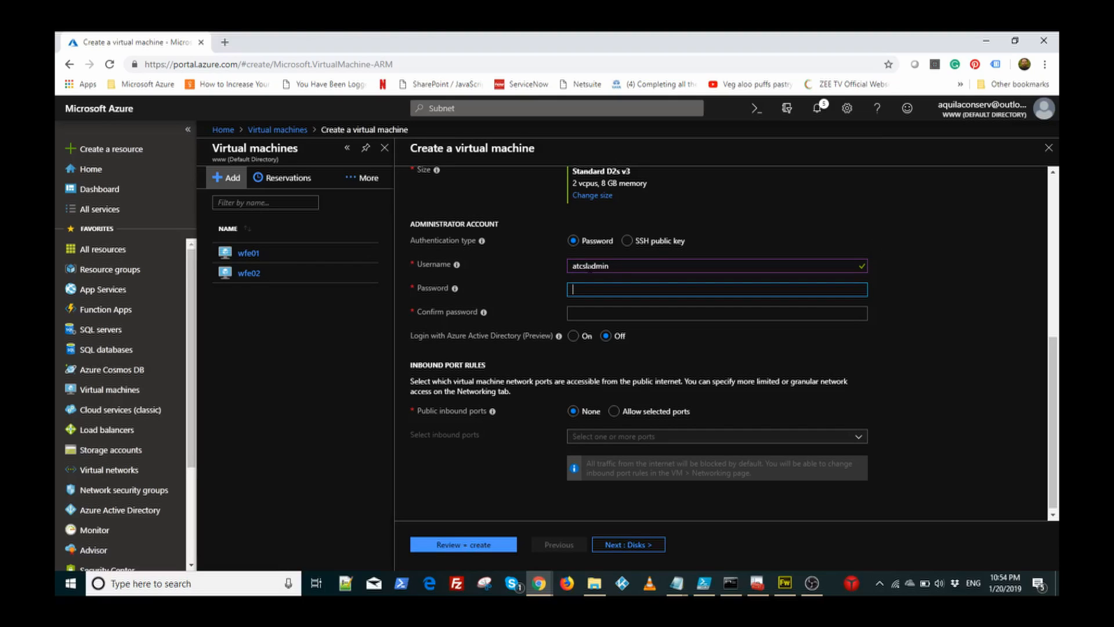
Step: Enter the admin password and re-enter both fields until password and confirmation match
type("************")
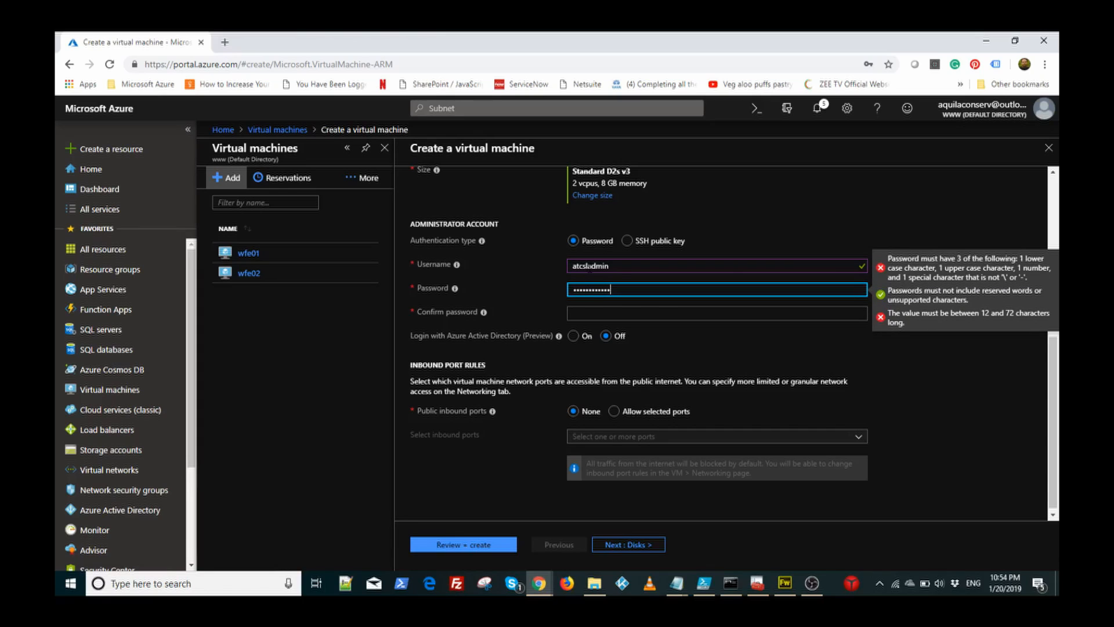
key("Tab")
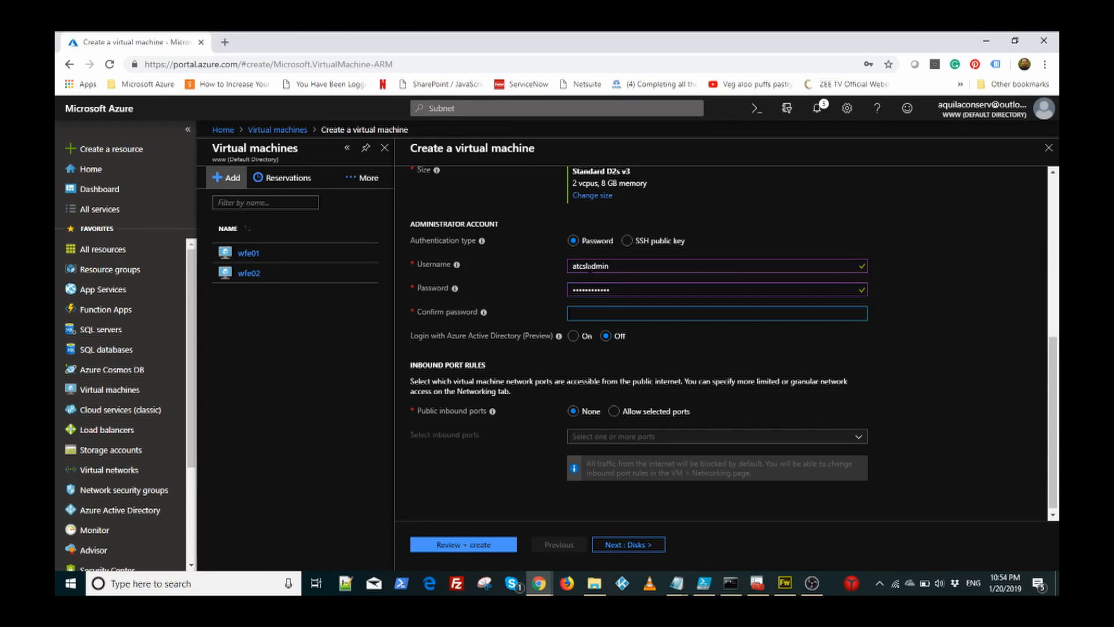
type("*************")
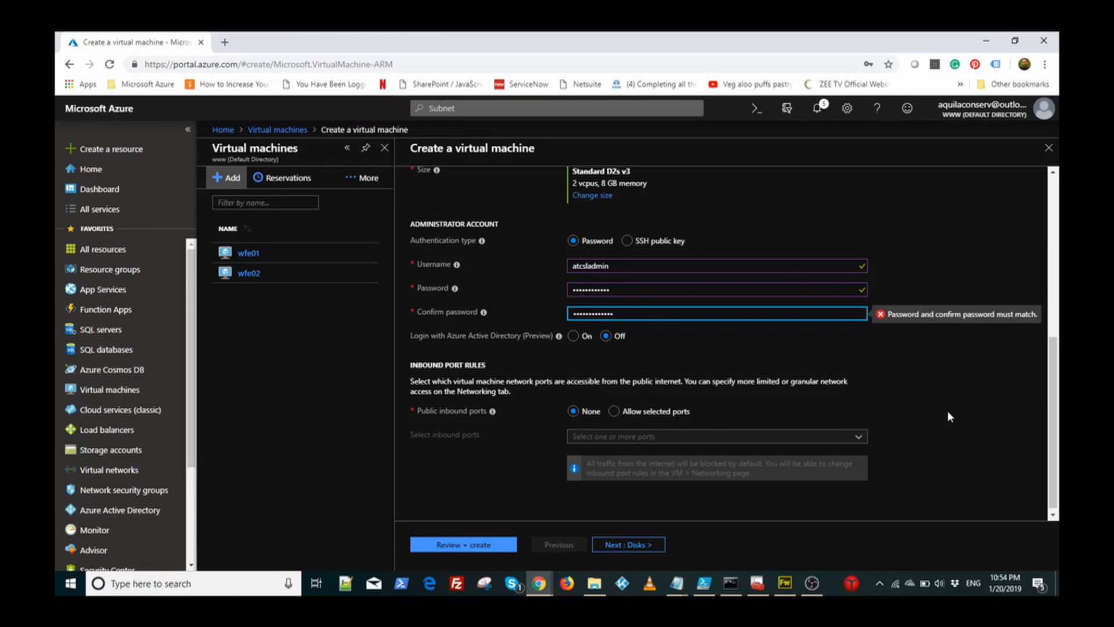
left_click(948, 409)
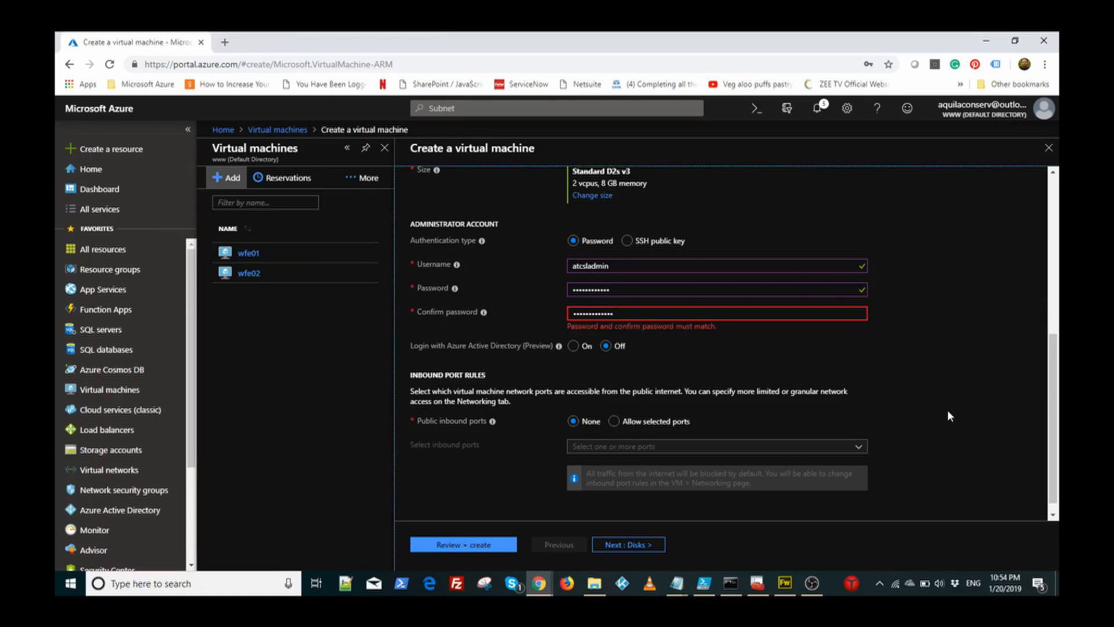
double_click(619, 312)
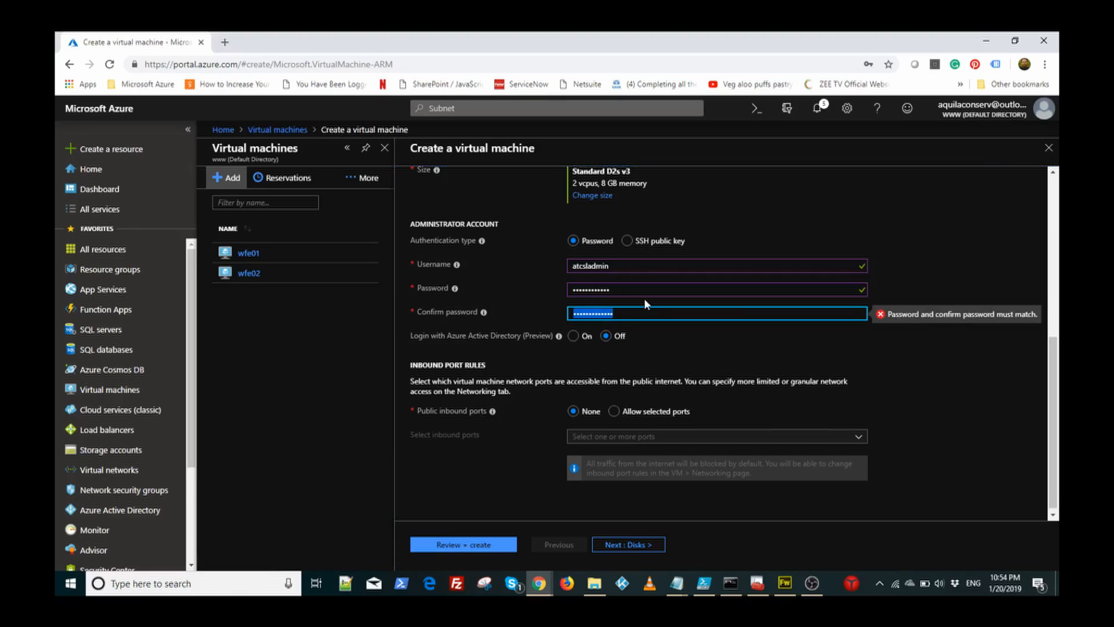
type("*************")
key("shift+Tab")
type("********")
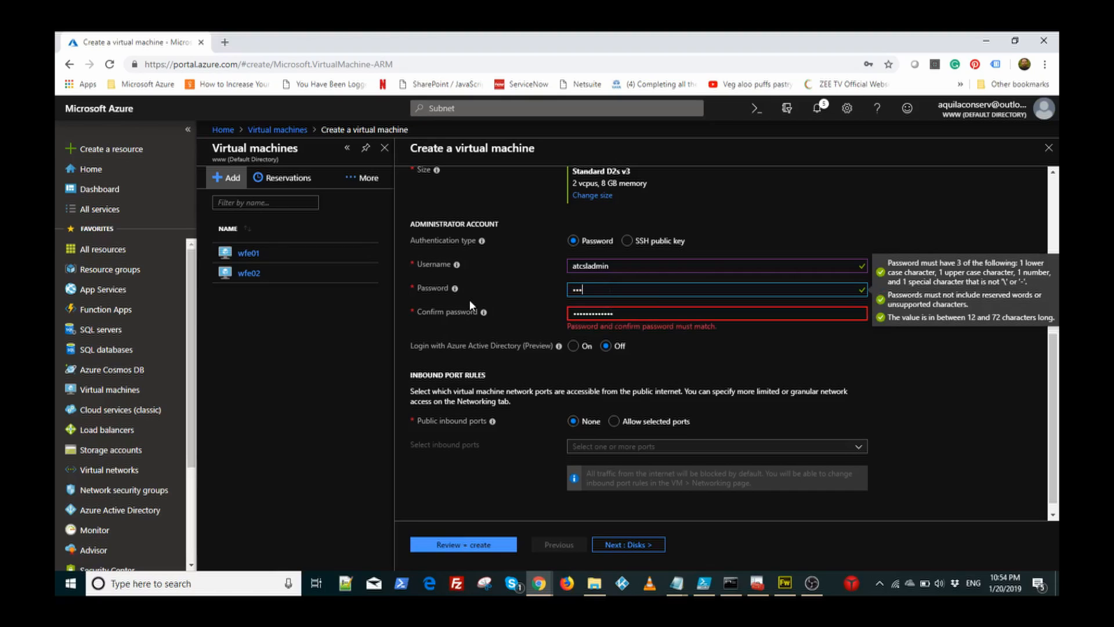
type("*****")
left_click(927, 382)
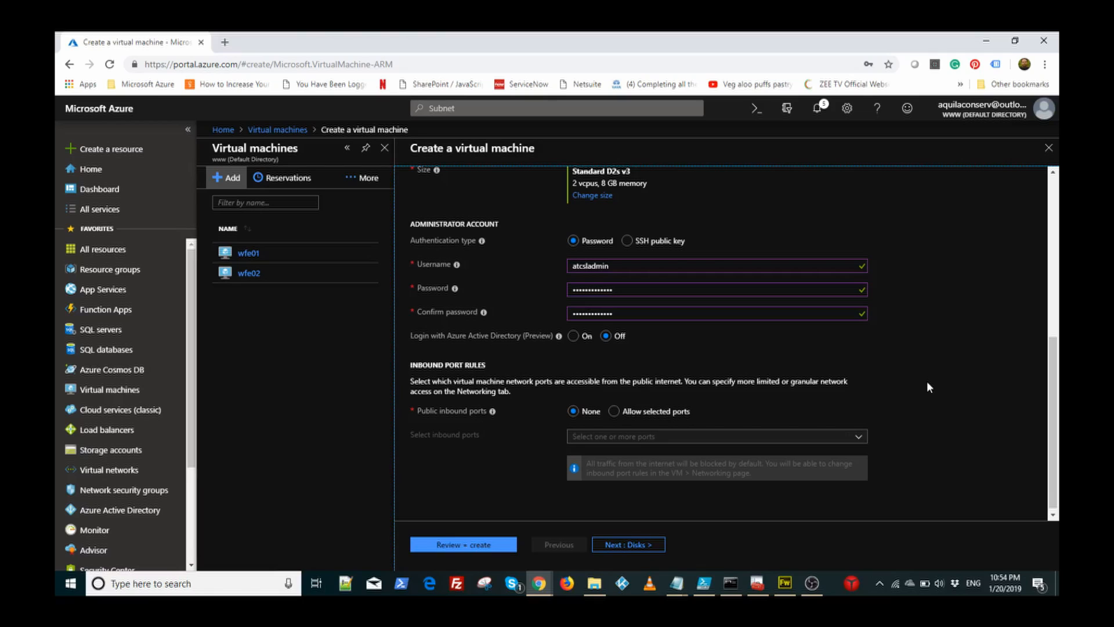
Step: Allow inbound RDP from the internet via selected ports and run Review + create
left_click(614, 412)
left_click(633, 483)
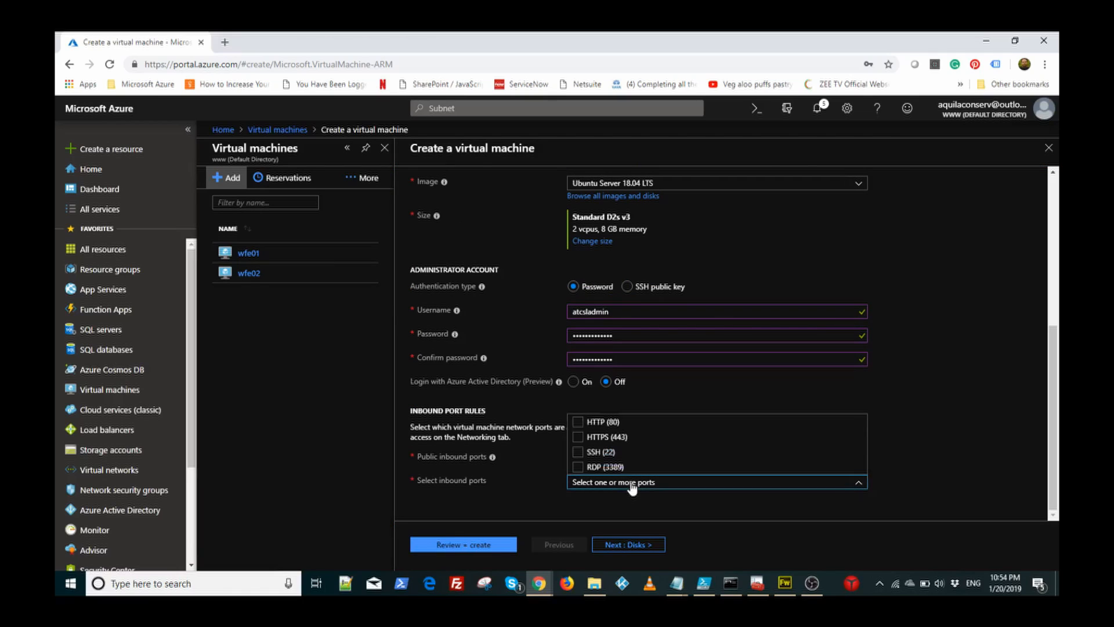
left_click(605, 467)
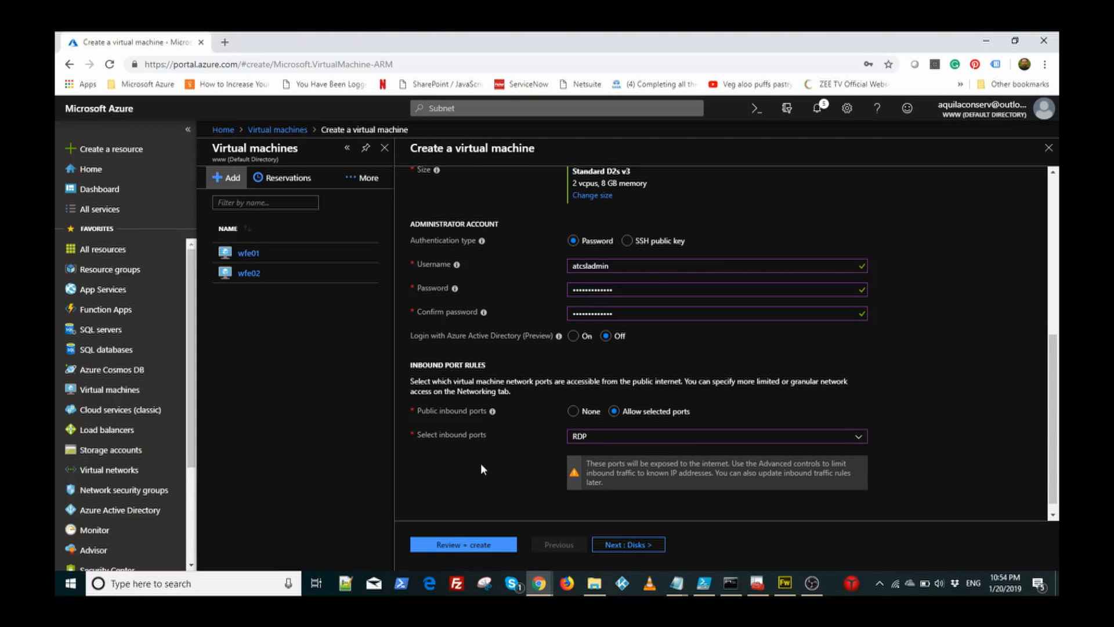
left_click(467, 547)
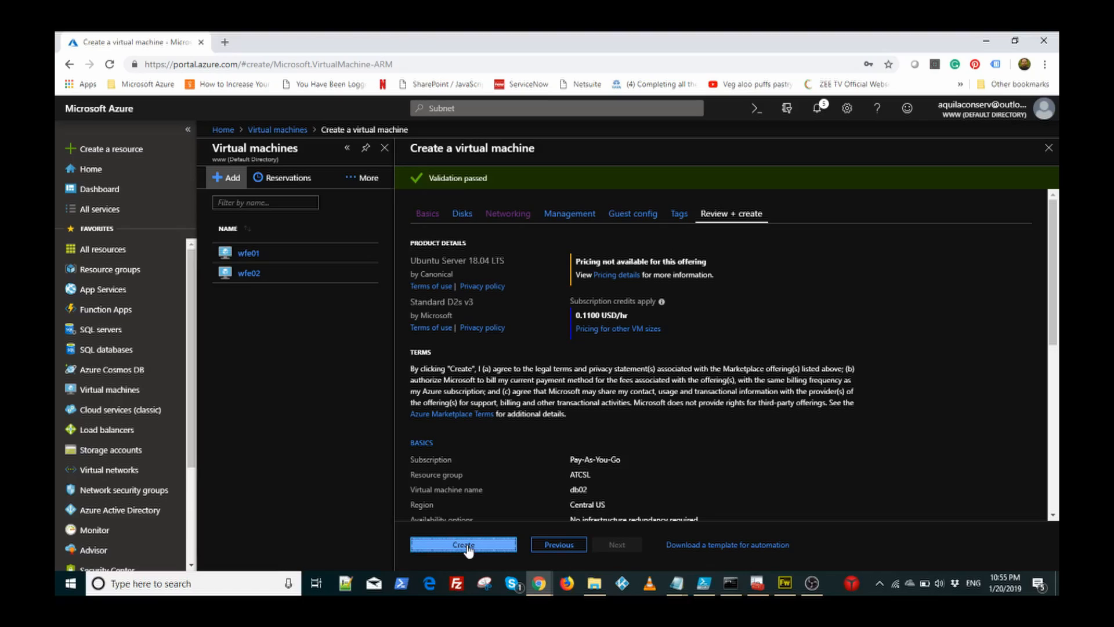
Step: Put db02 on subnet ATCSL_VNet_DB (10.10.2.0/24), revalidate, and create the VM
left_click(507, 214)
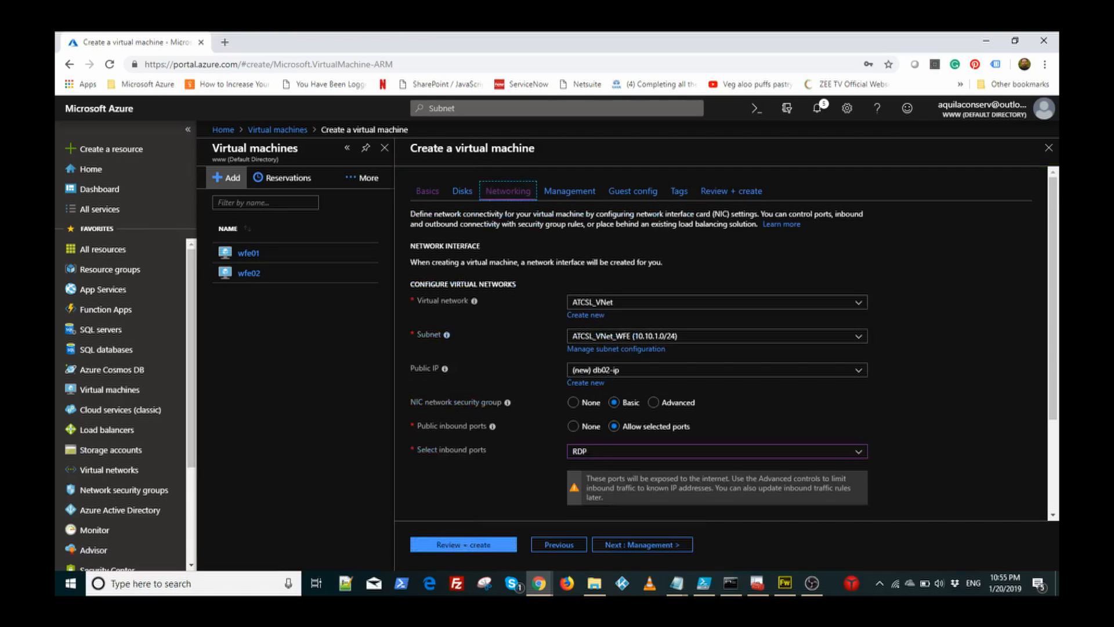
left_click(783, 335)
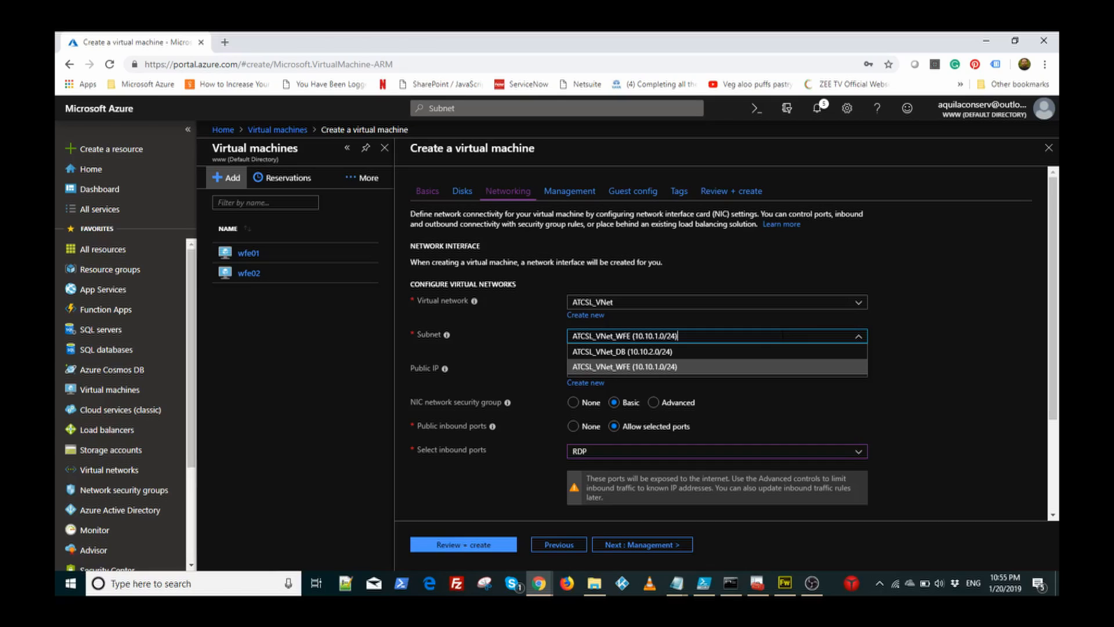
left_click(733, 355)
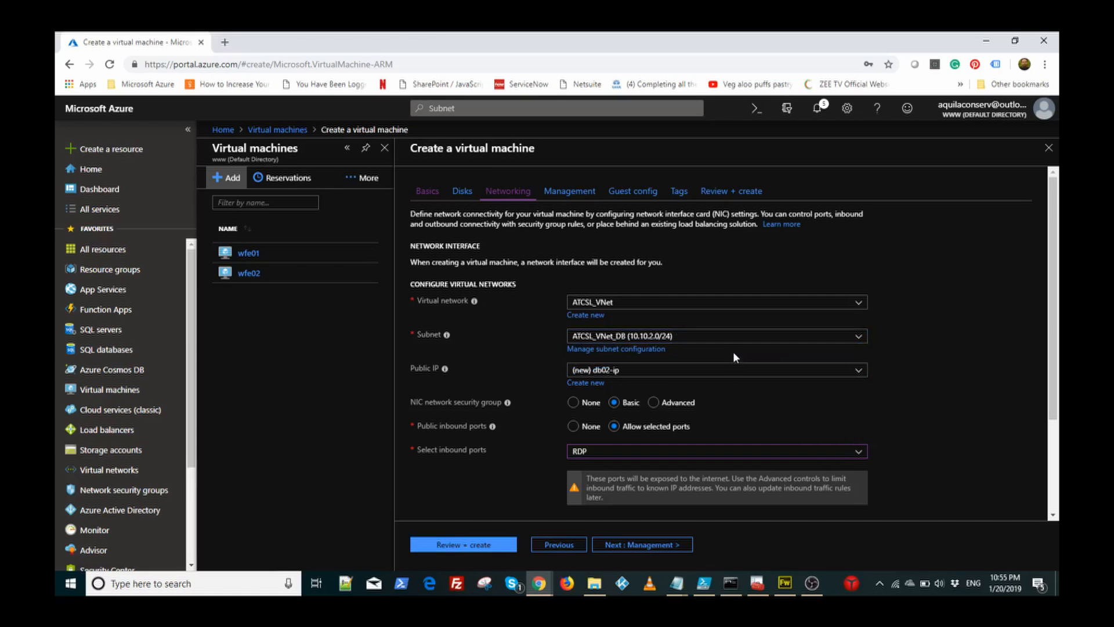
left_click(458, 544)
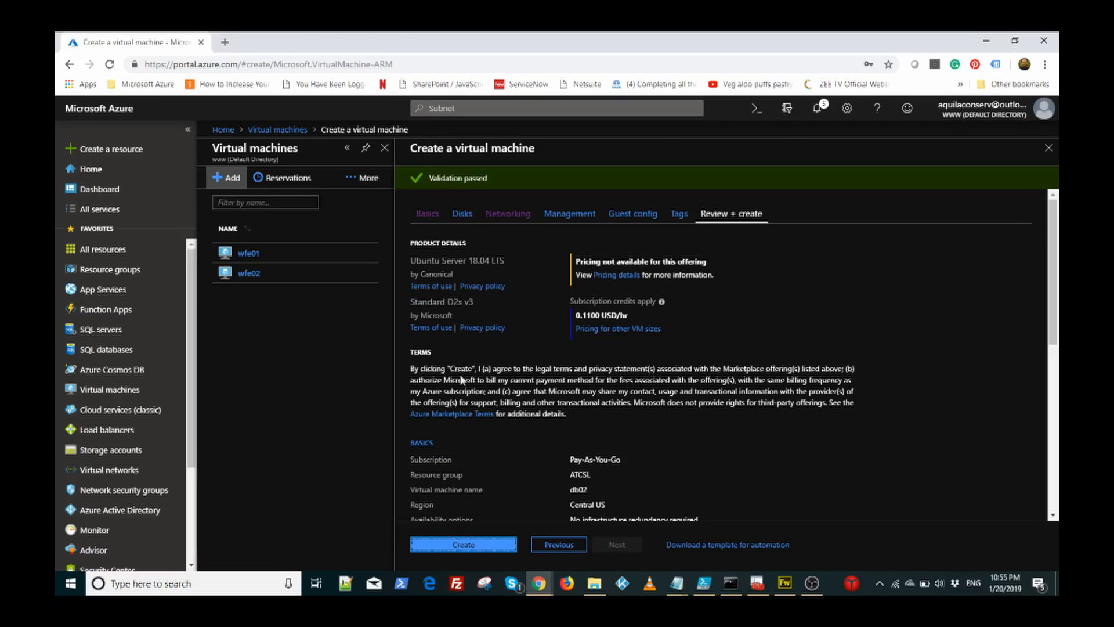
left_click(479, 540)
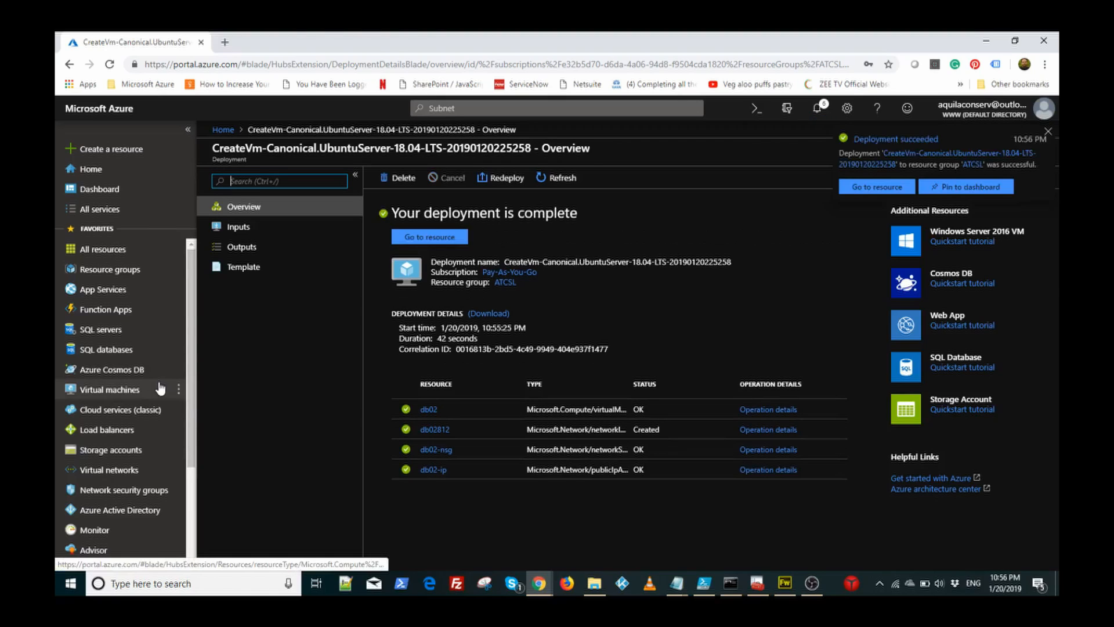
Step: Open wfe02's overview from the list of virtual machines
left_click(127, 391)
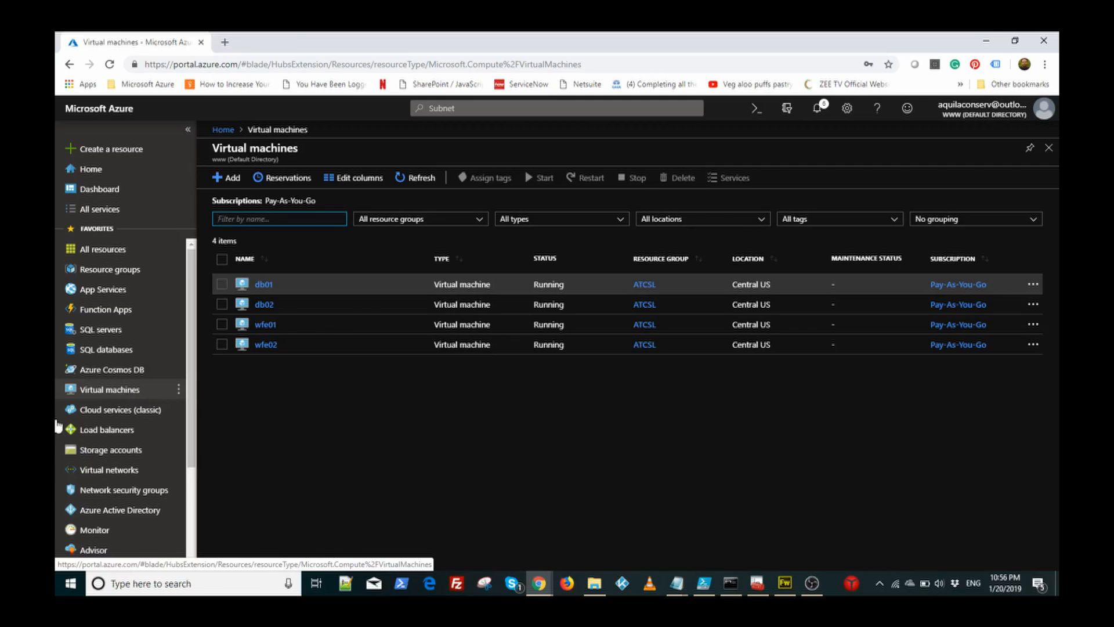
left_click(265, 346)
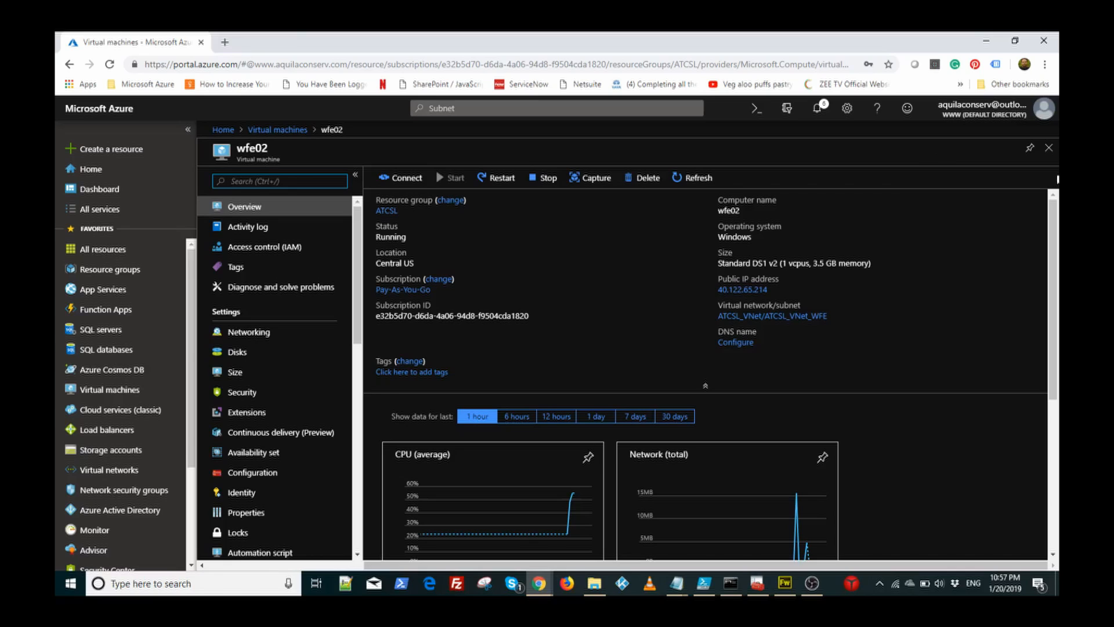
Step: Review db02's details, then open wfe01's overview from the VM list
left_click(1049, 150)
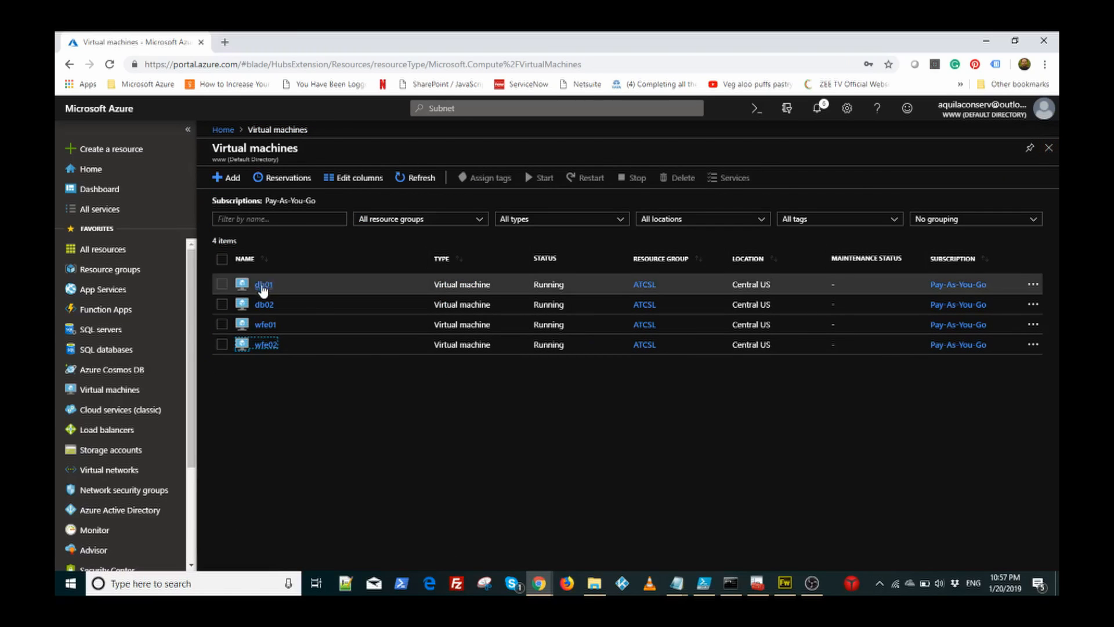
left_click(263, 305)
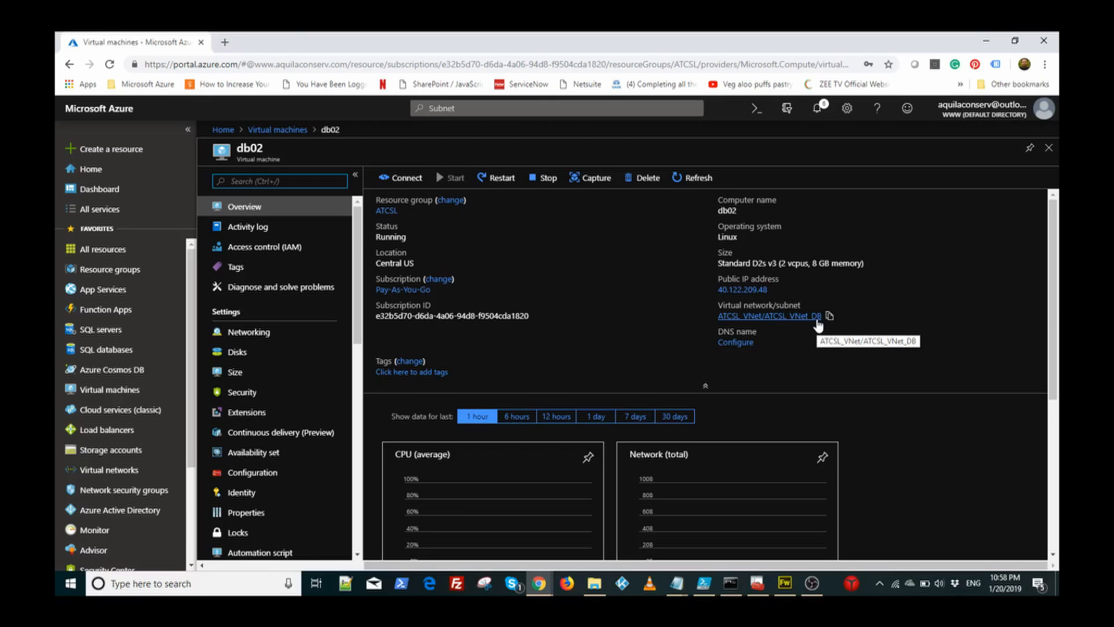
left_click(1049, 149)
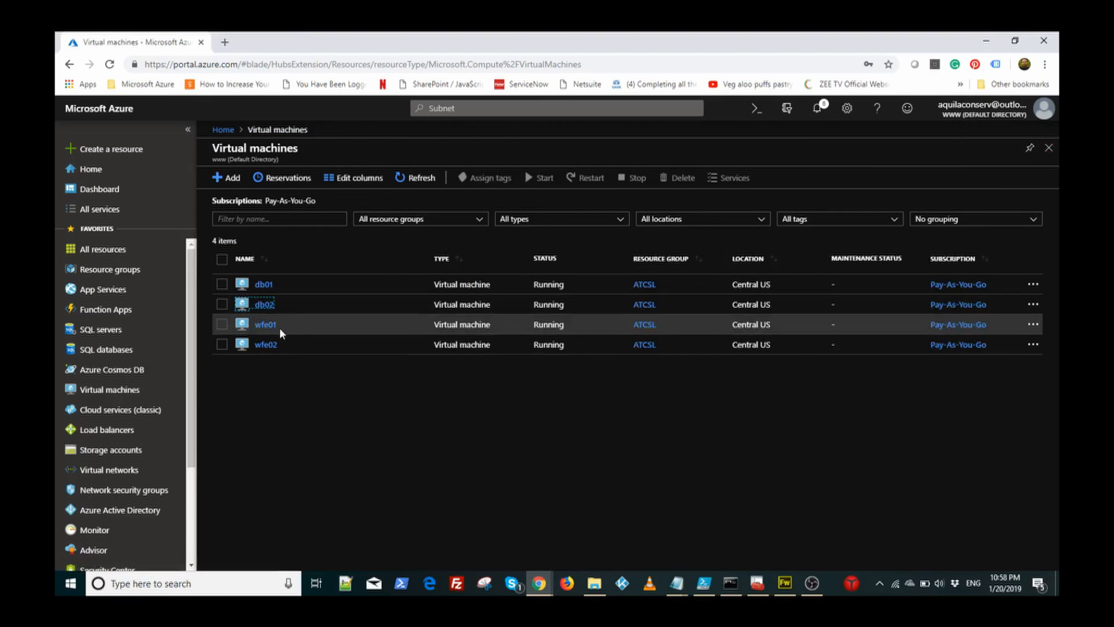
left_click(265, 325)
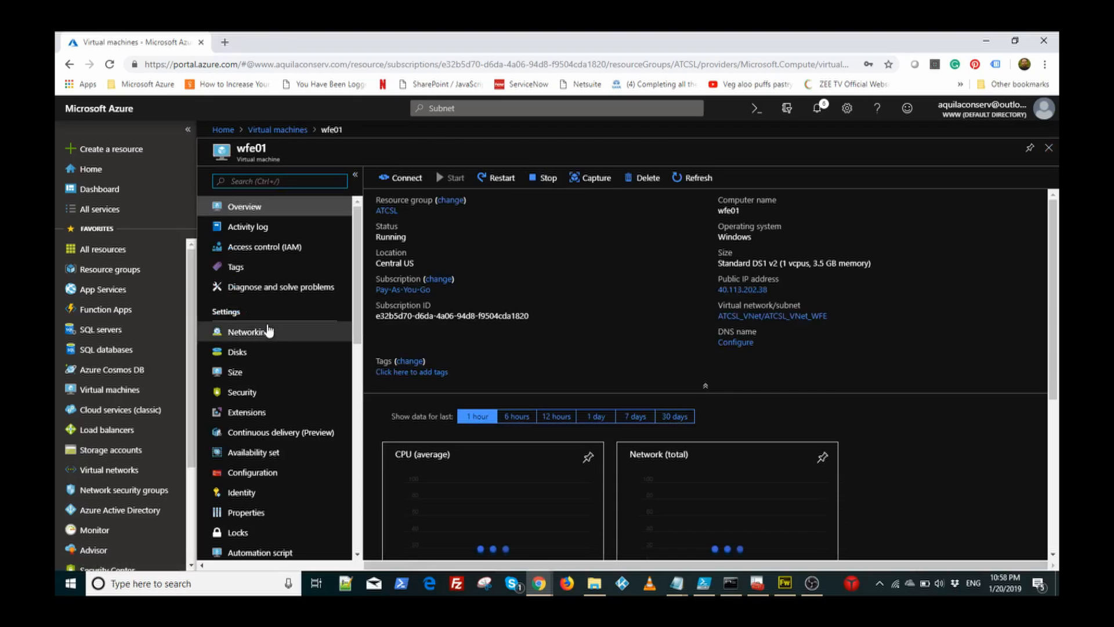
Step: Download wfe01's RDP connection file
left_click(401, 185)
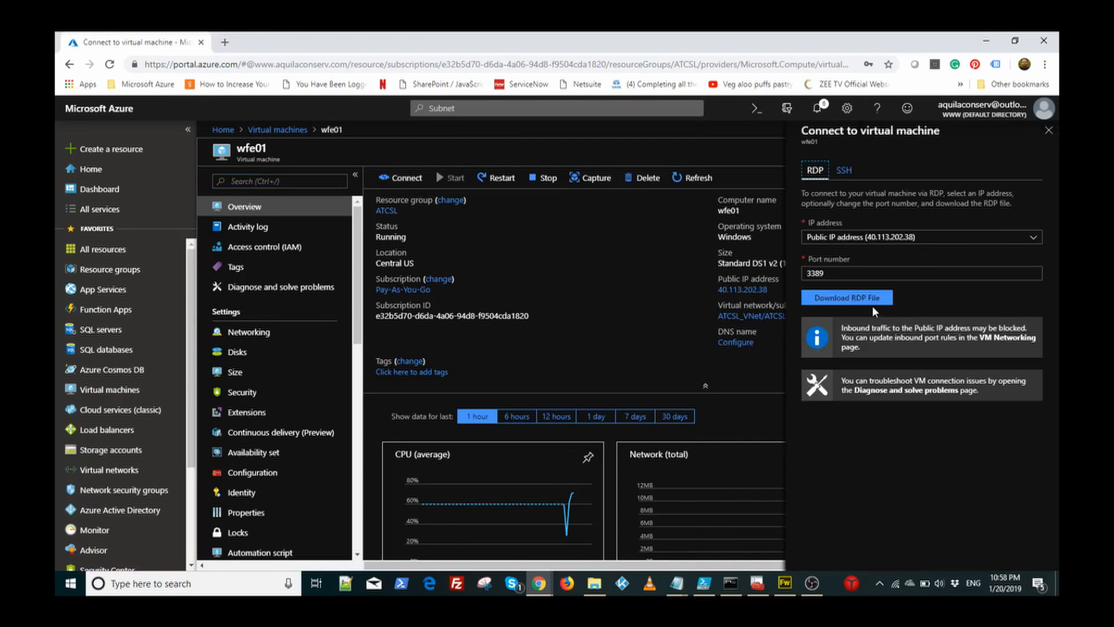
left_click(857, 299)
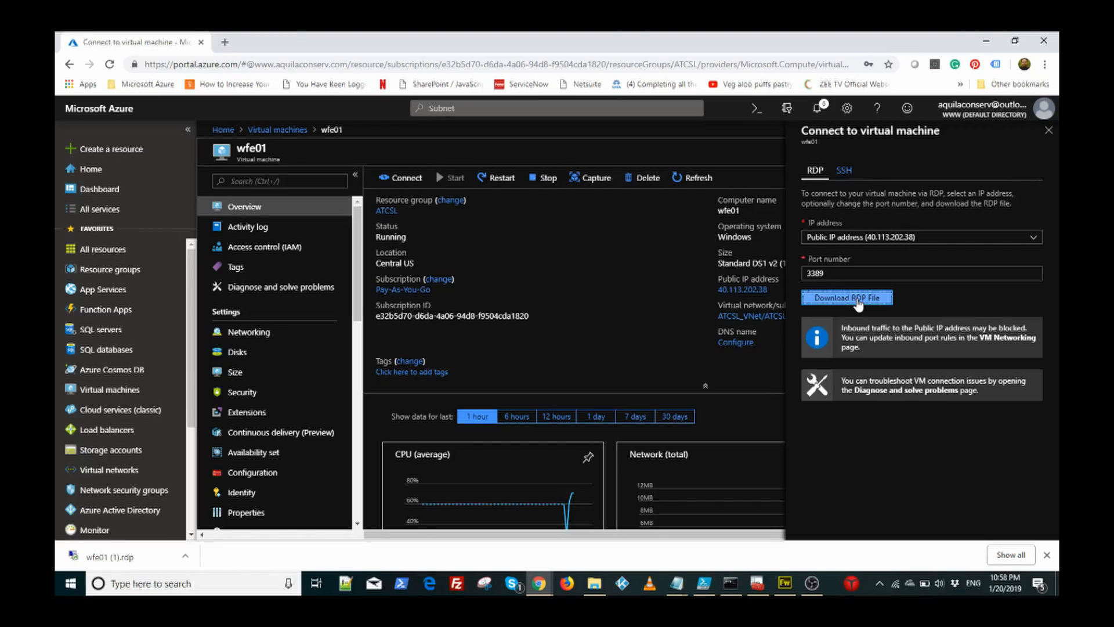
left_click(1049, 130)
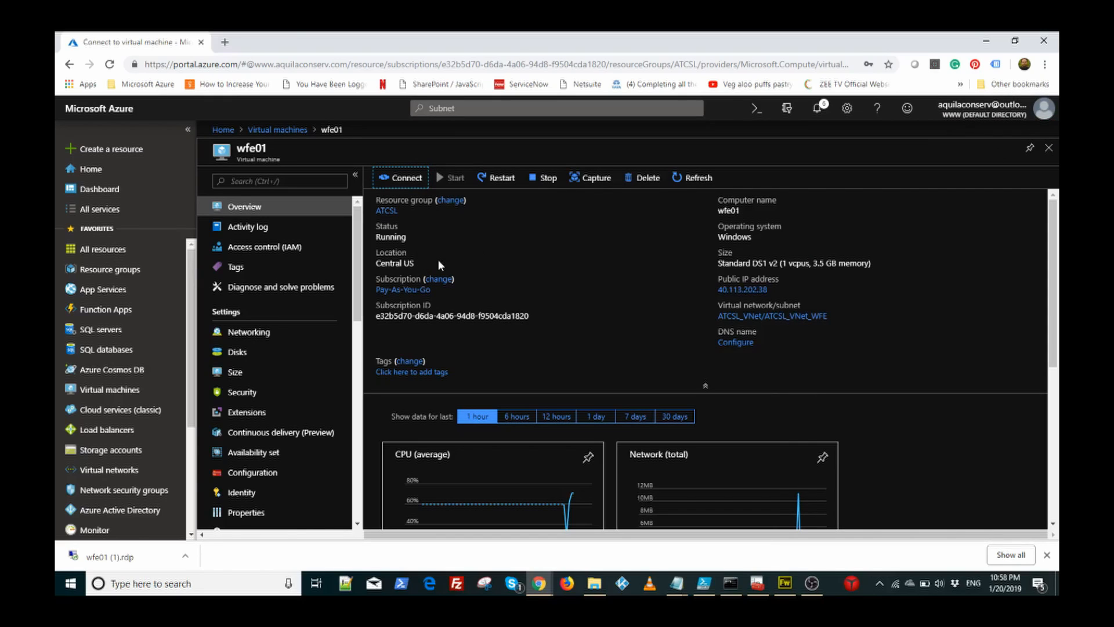
left_click(1048, 147)
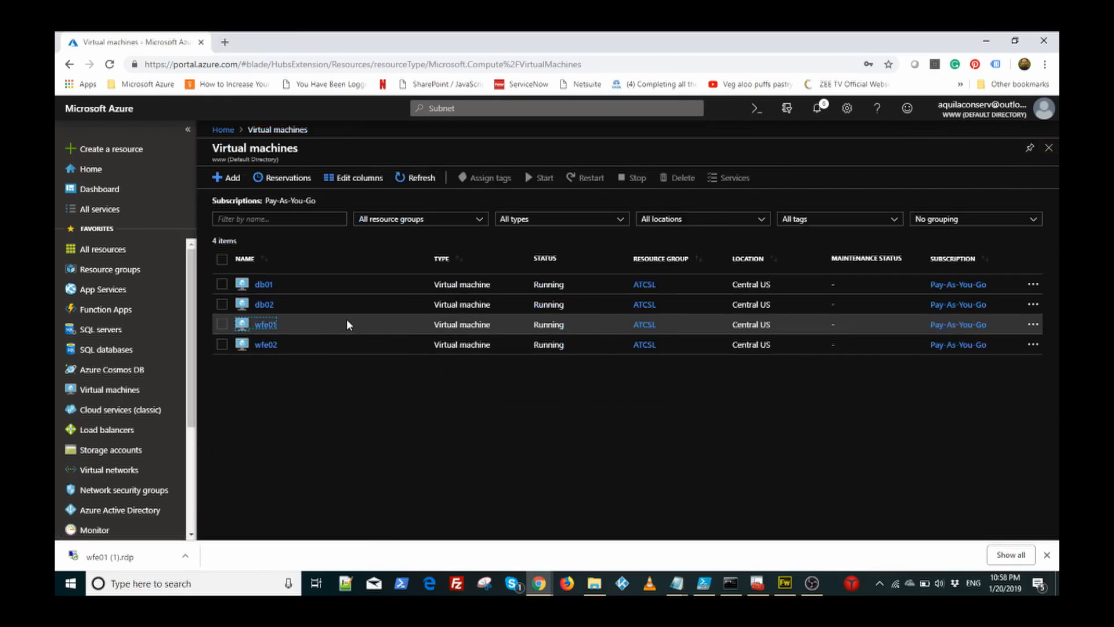
Step: Download wfe02's RDP file, then open the downloaded wfe01 .rdp file
left_click(268, 346)
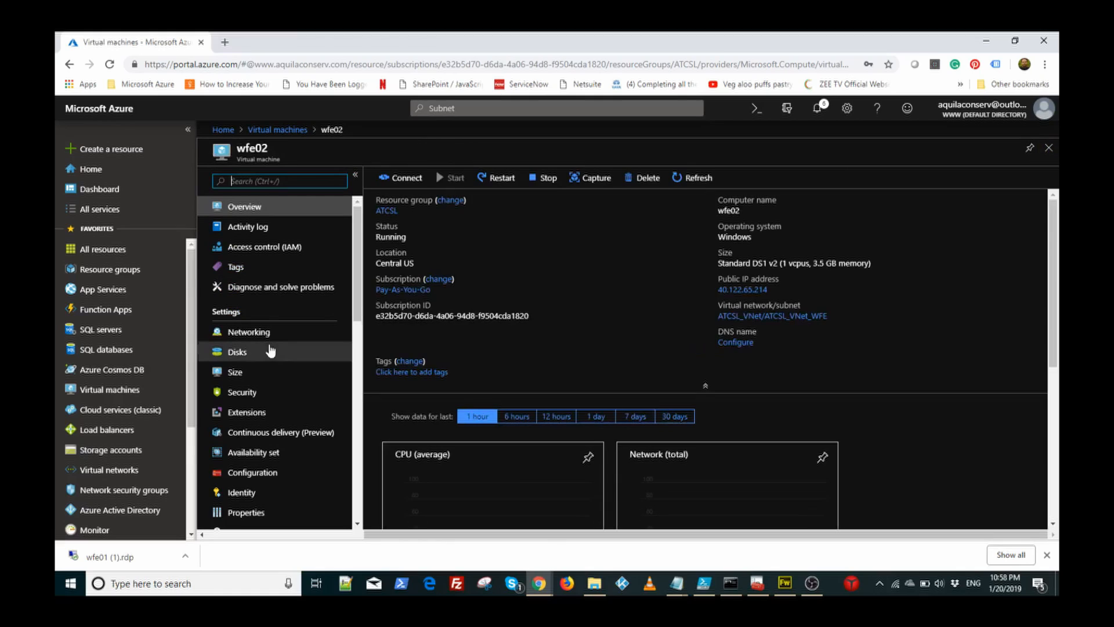
left_click(401, 179)
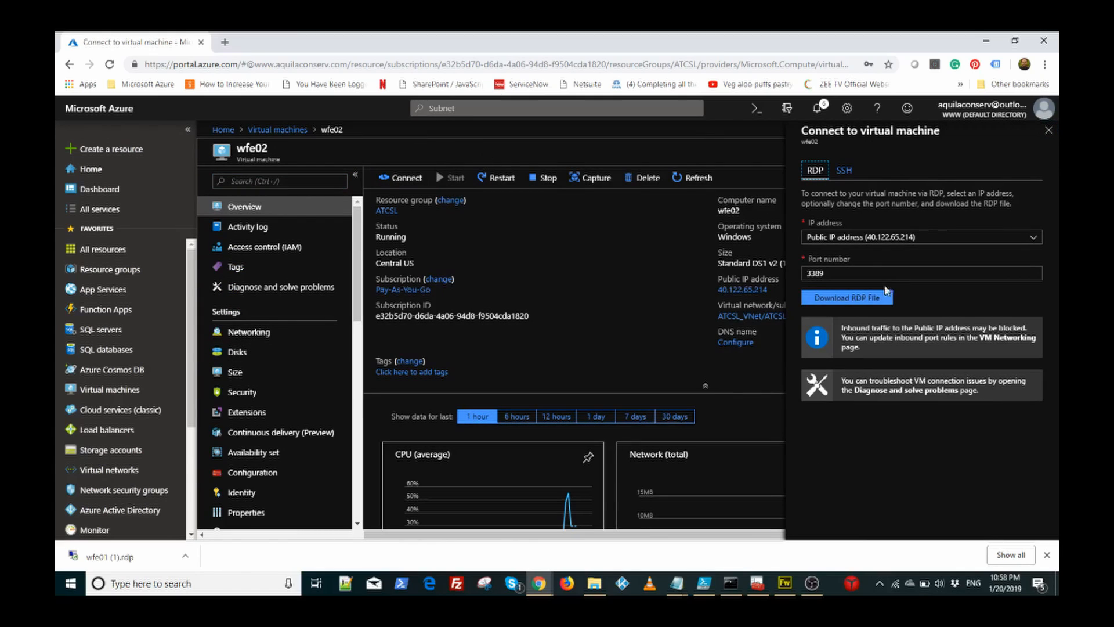
left_click(861, 299)
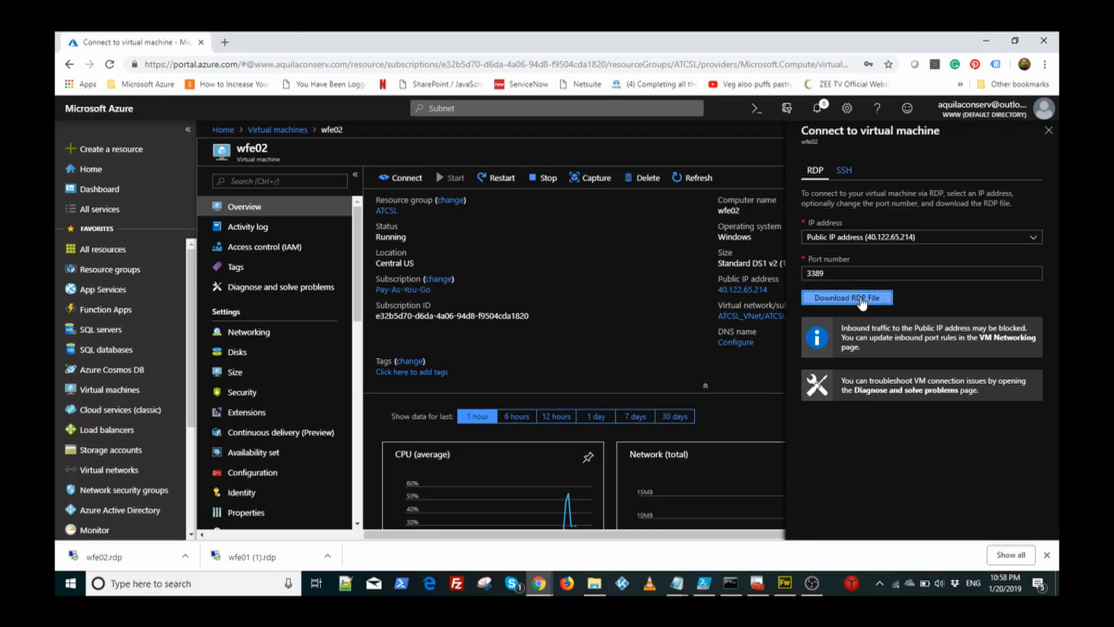
left_click(262, 558)
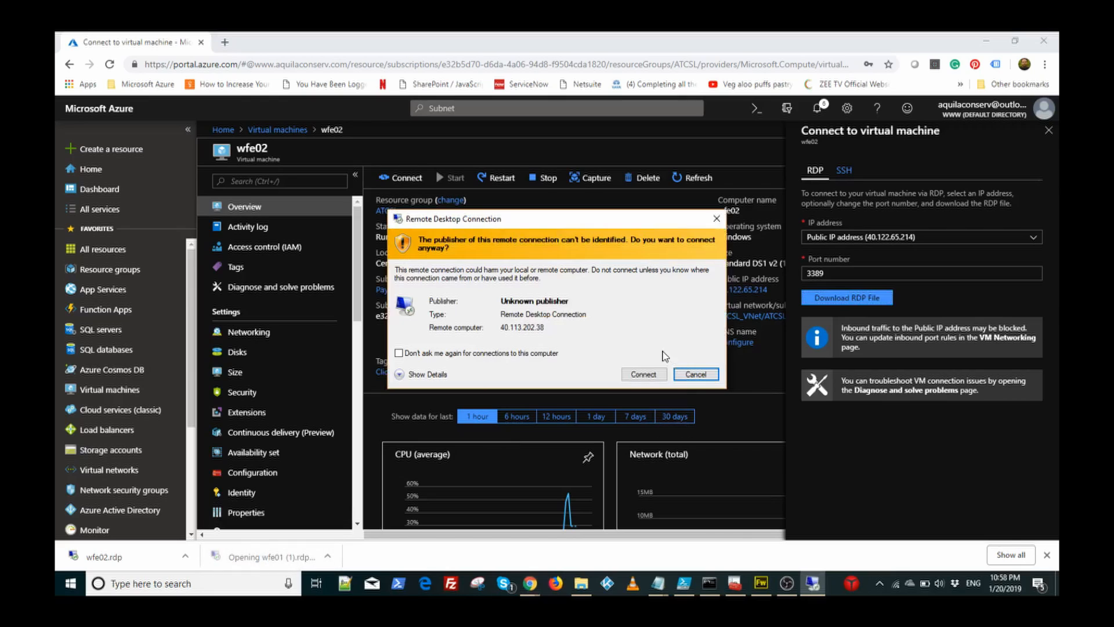
Step: Sign in to wfe01 with the admin account and accept its certificate warning
left_click(643, 376)
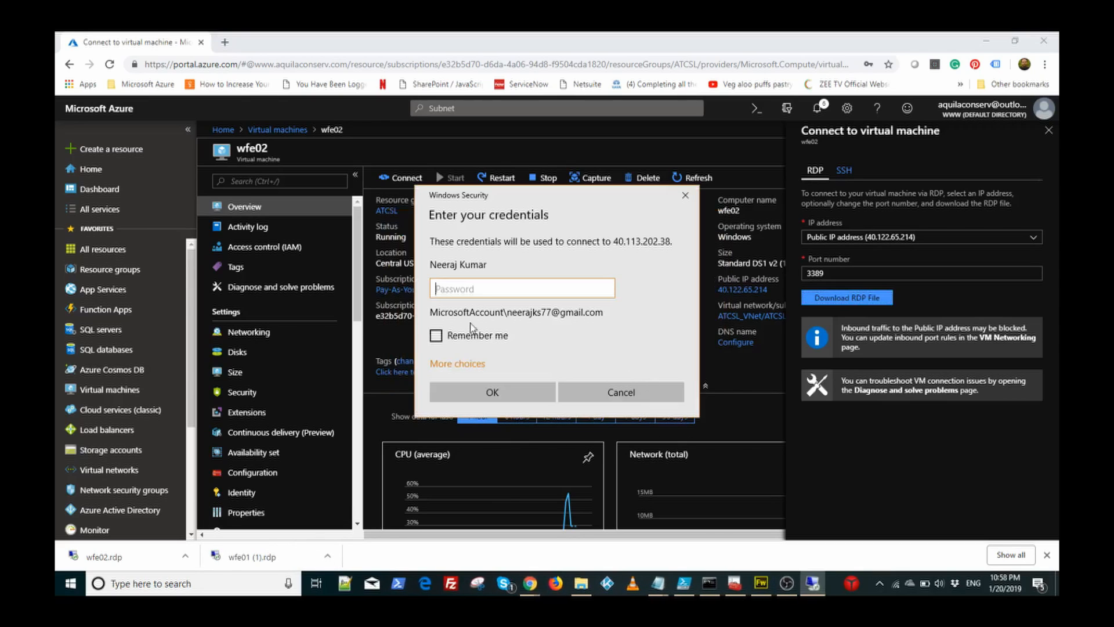
left_click(458, 364)
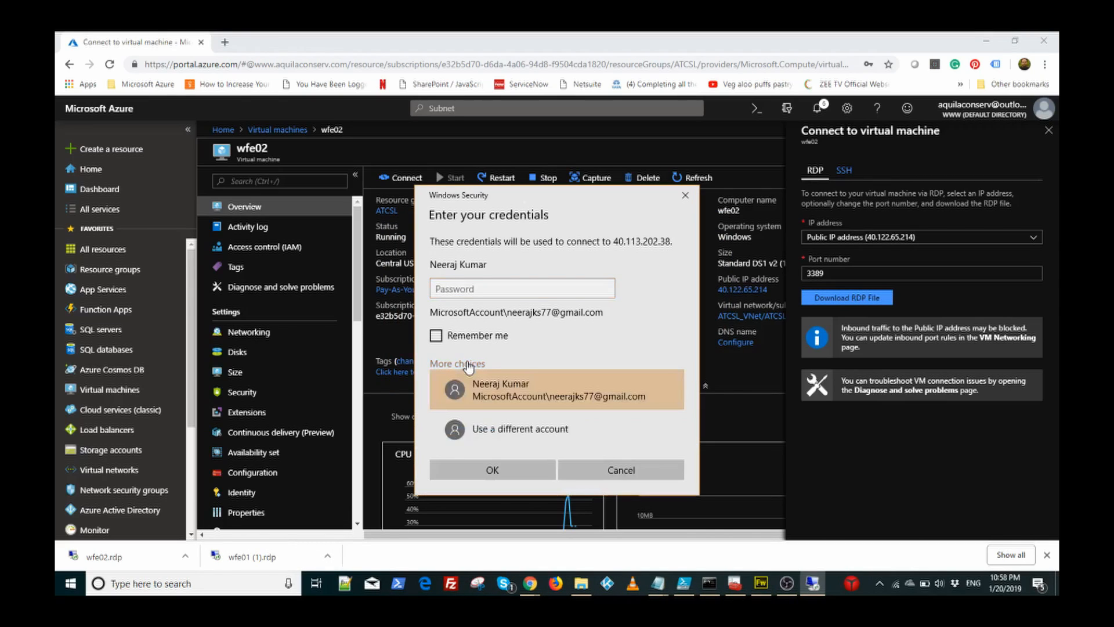
left_click(501, 440)
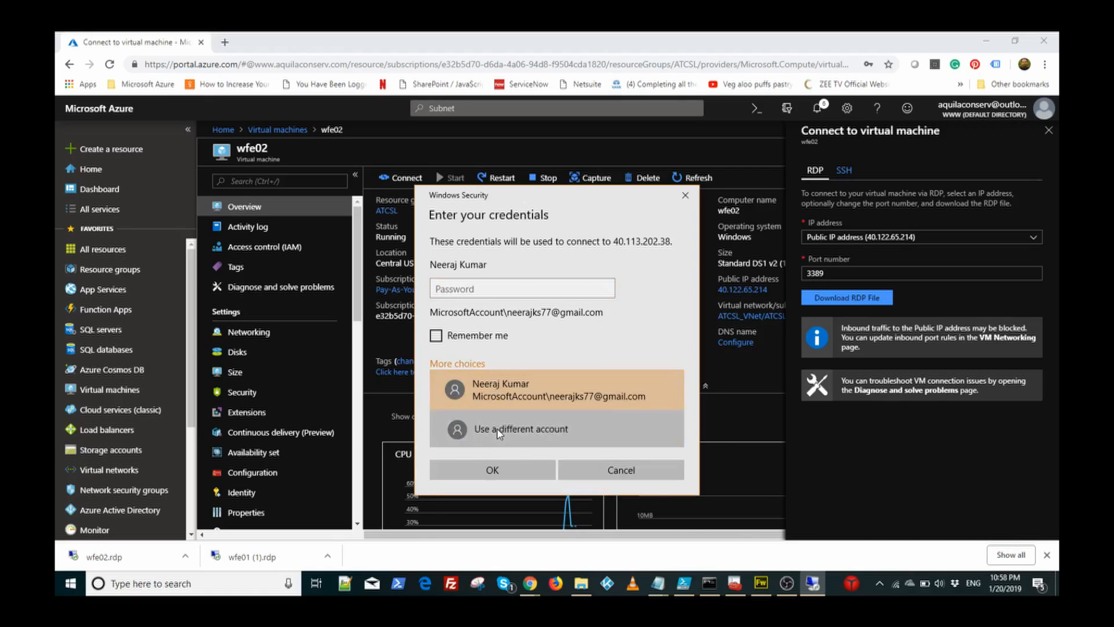
type("atcsl")
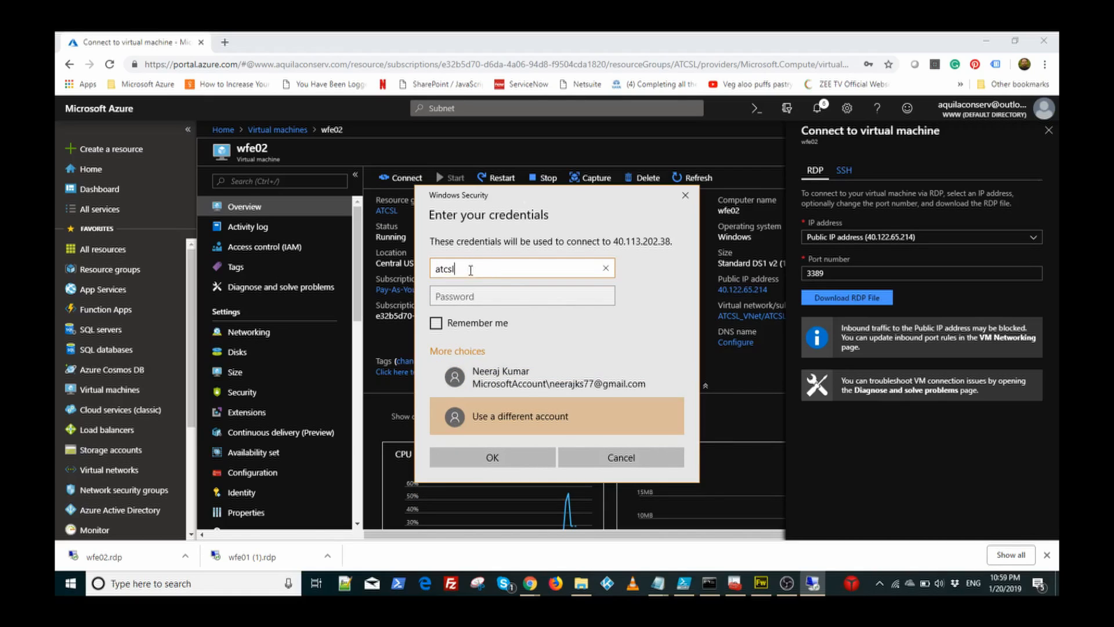
type("admin")
key("Tab")
type("•••••••••••")
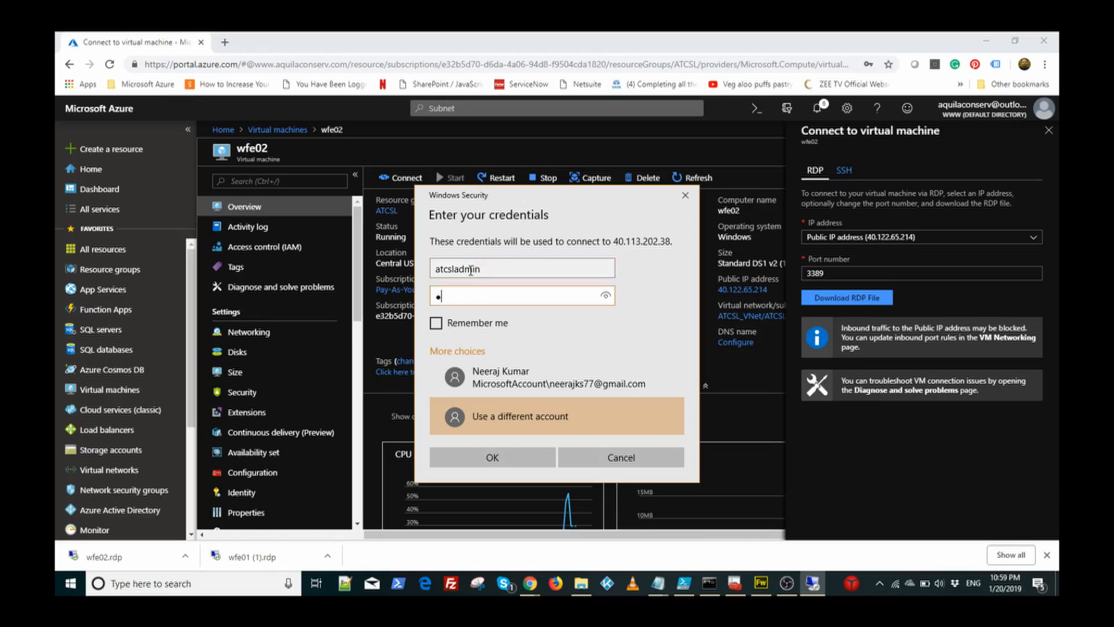
type("•••")
left_click(524, 462)
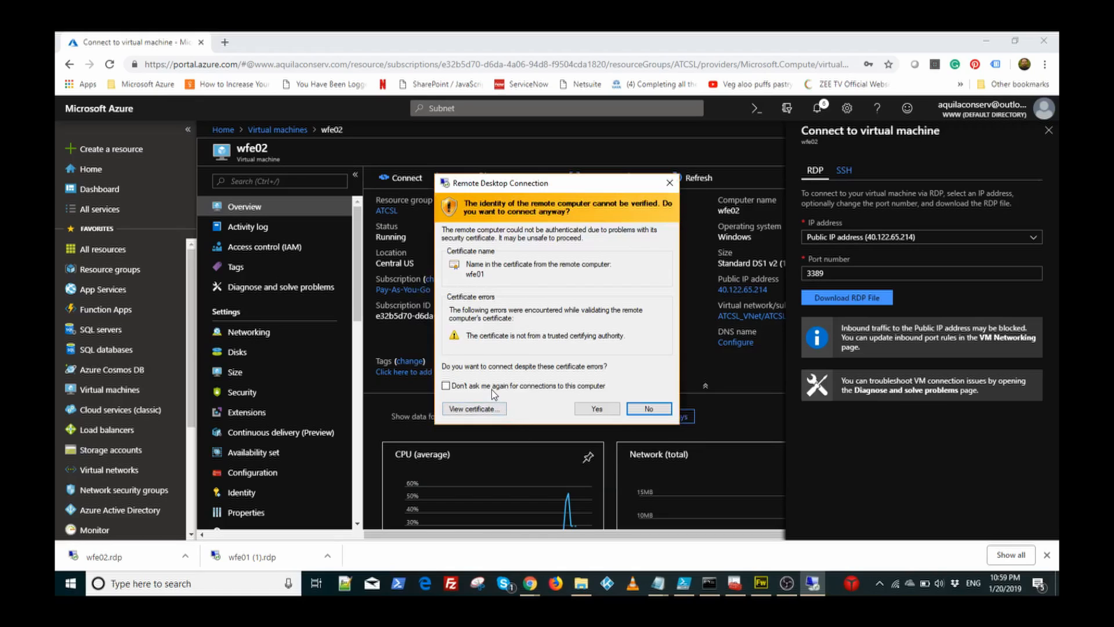
left_click(498, 385)
left_click(597, 409)
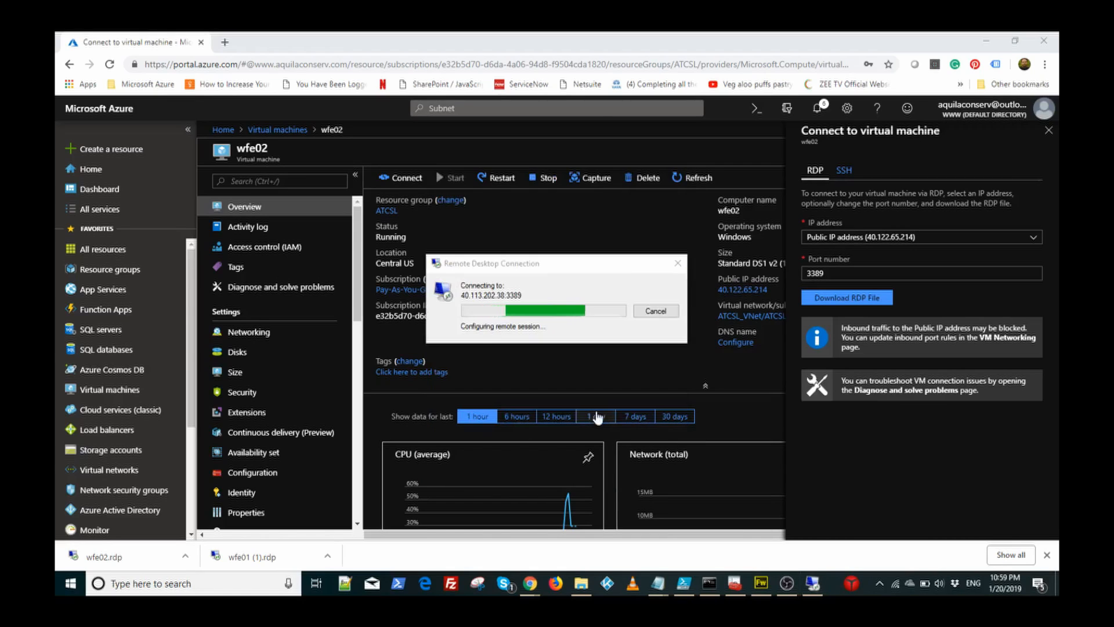
Step: Open wfe02.rdp, connect, and choose to sign in with a different account
left_click(127, 557)
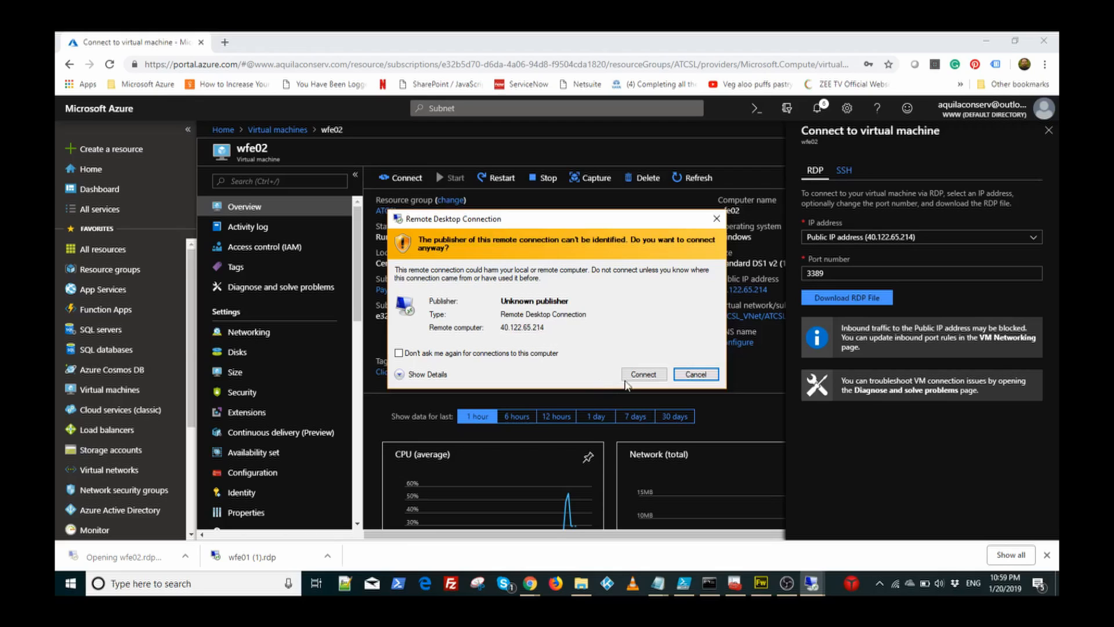
left_click(643, 374)
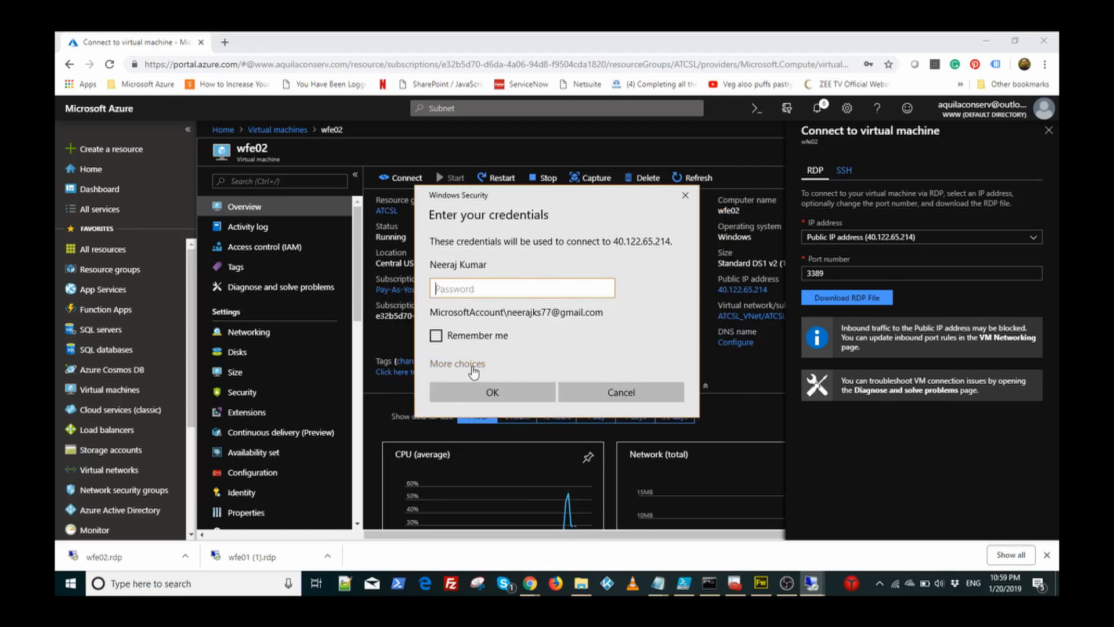
left_click(471, 366)
left_click(502, 432)
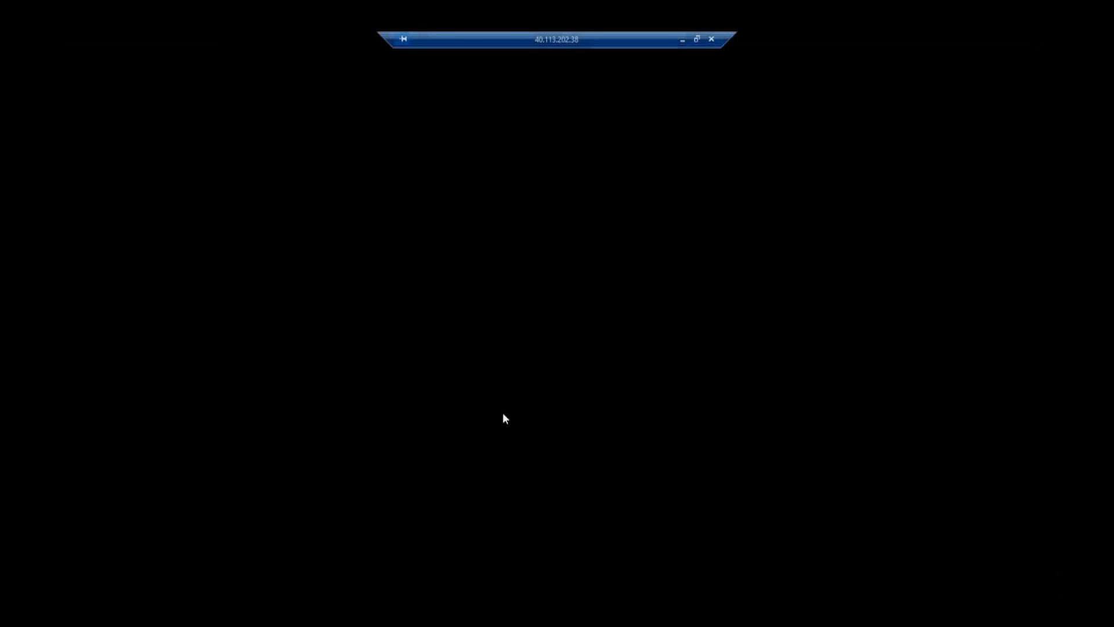
Step: Sign in to wfe02 with the admin user name and password, and accept its certificate
left_click(680, 39)
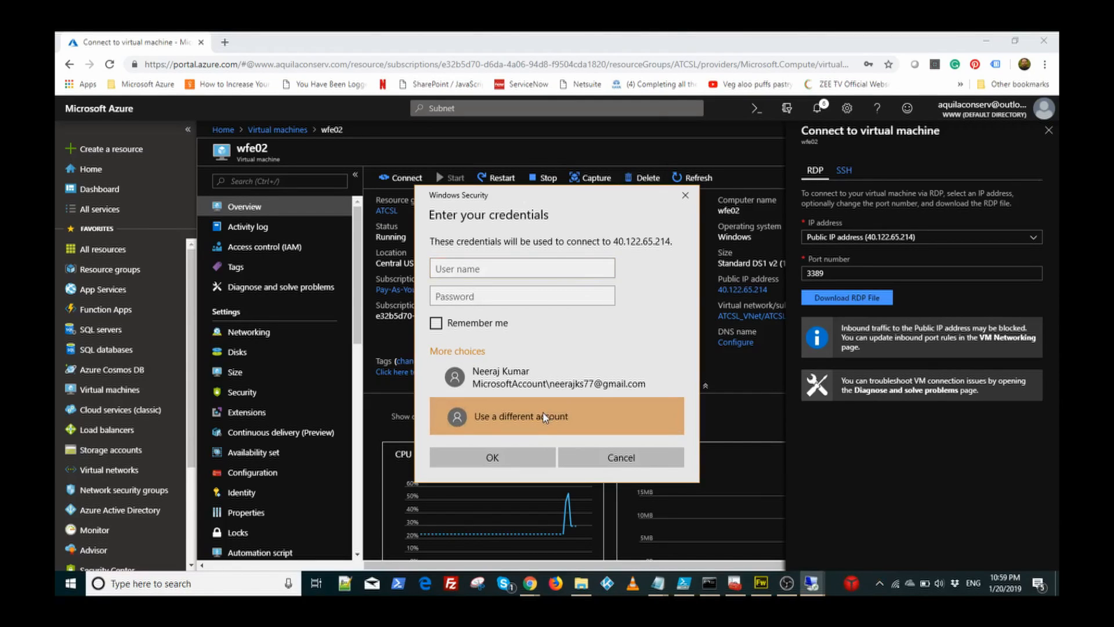
left_click(498, 270)
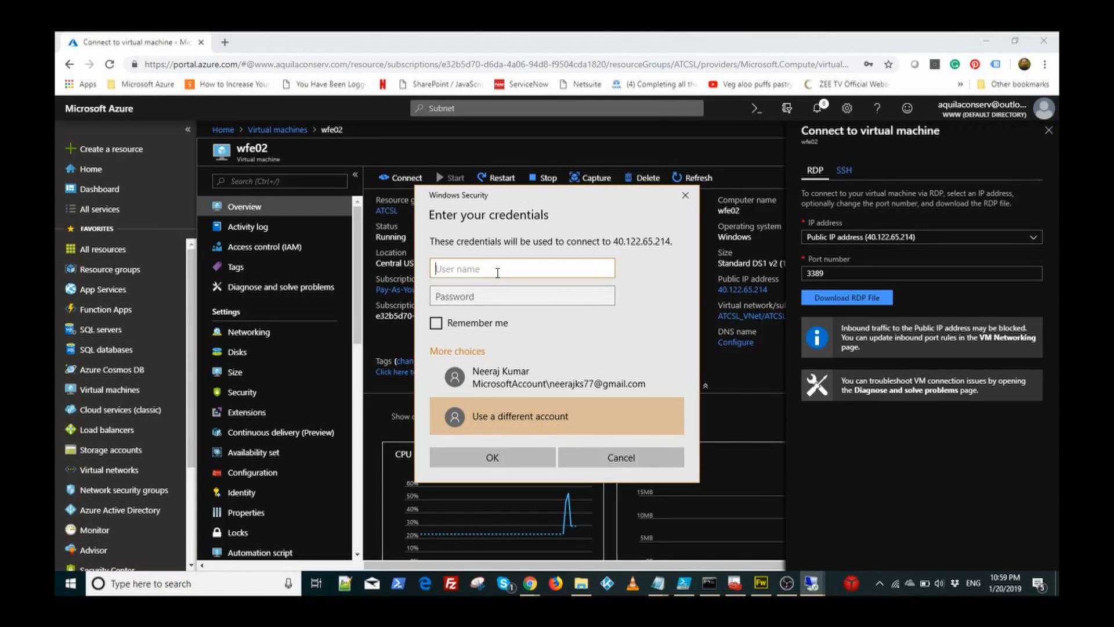
type("atcsladmin")
key("Tab")
type("*****")
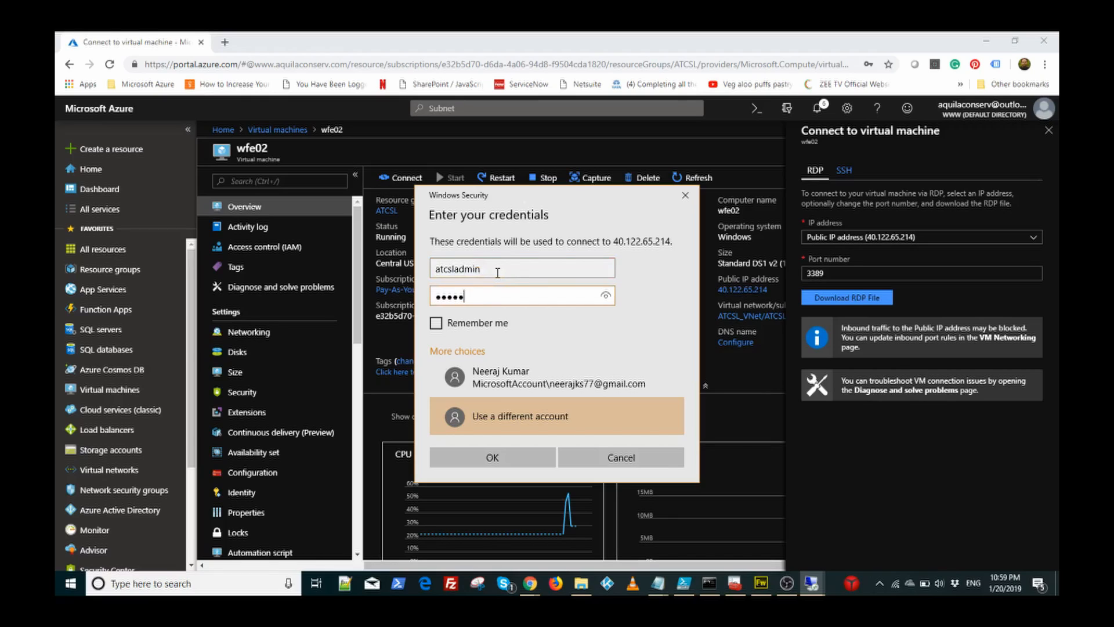
type("*********")
left_click(514, 458)
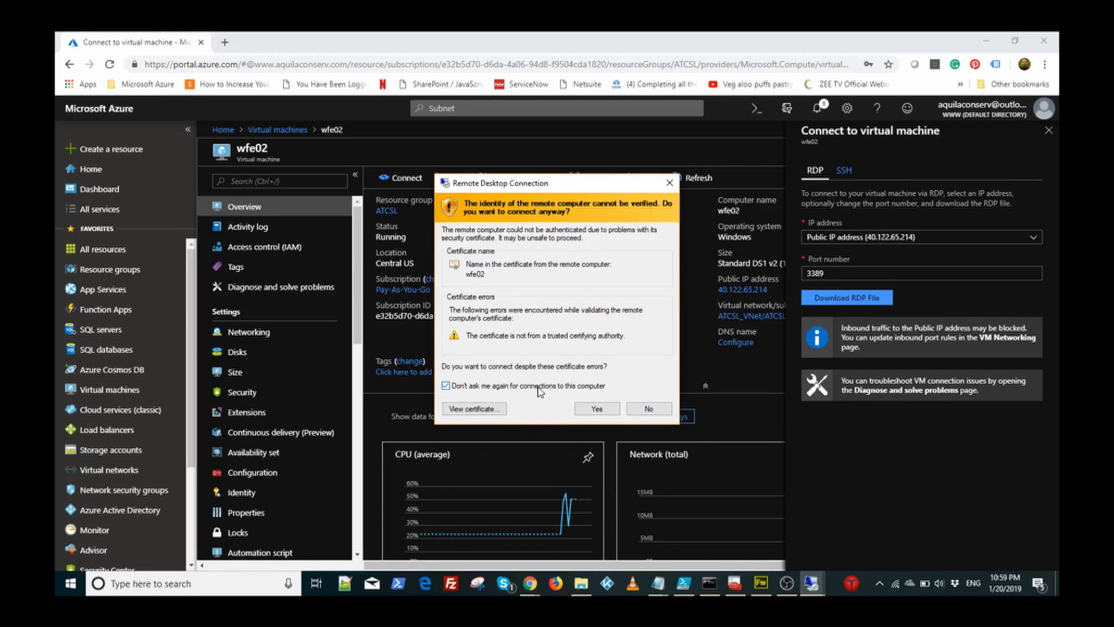
left_click(588, 408)
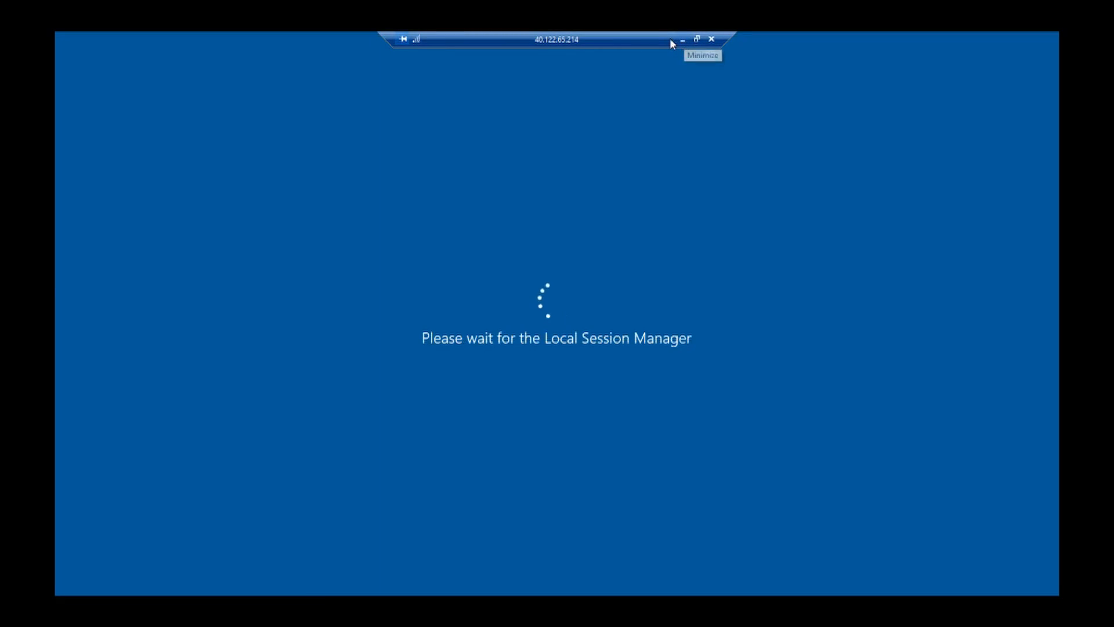
Step: Switch back and forth between the wfe01 and wfe02 remote sessions from the taskbar
left_click(682, 41)
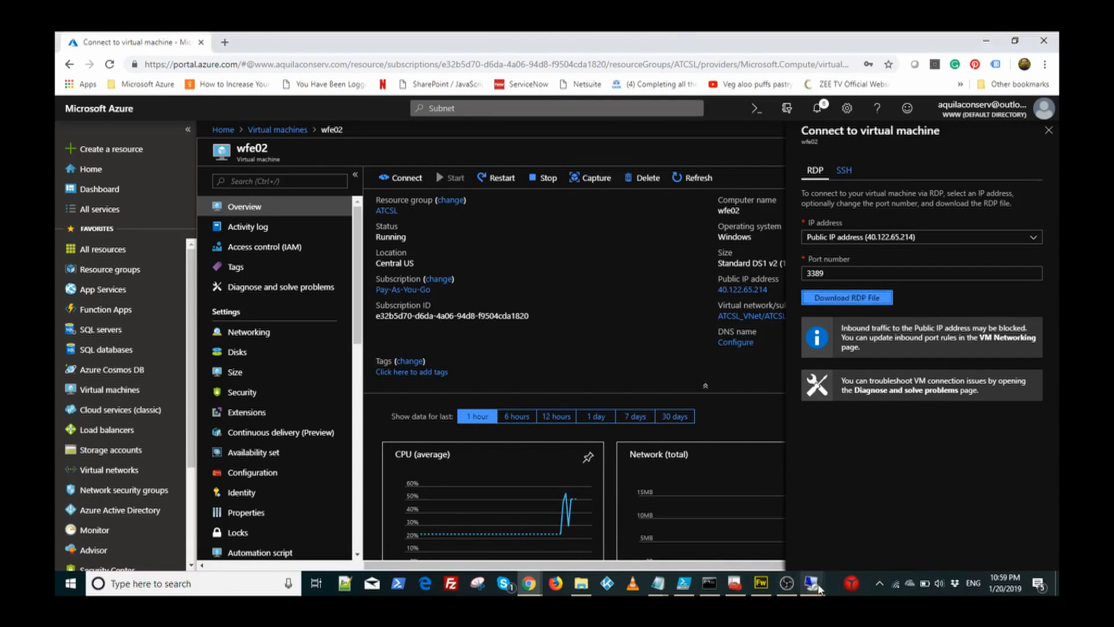
mouse_move(812, 585)
left_click(788, 548)
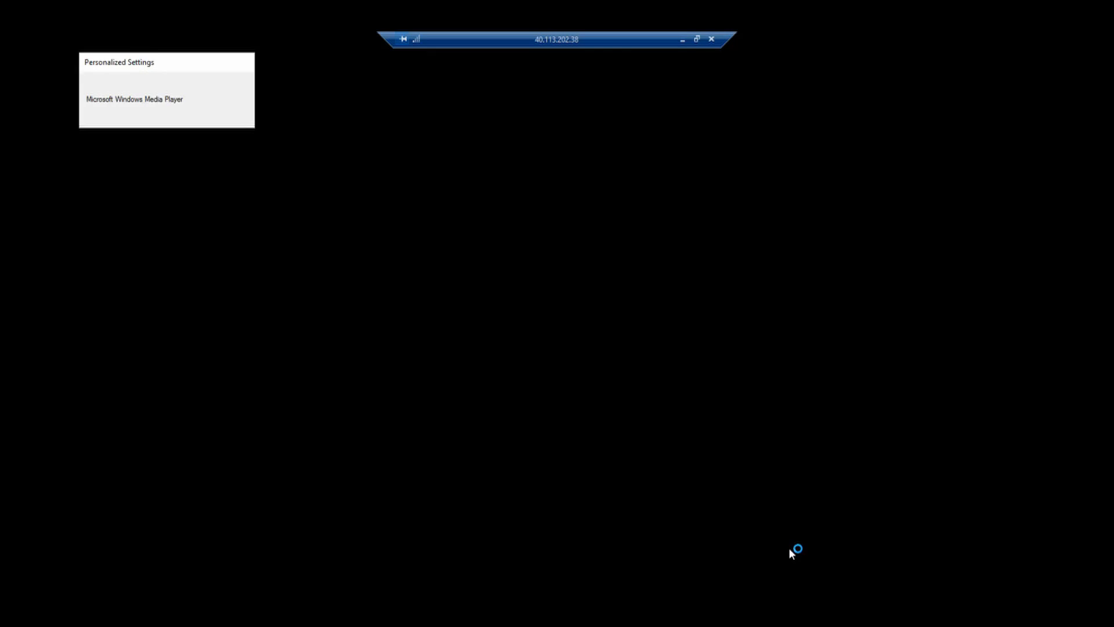
left_click(682, 39)
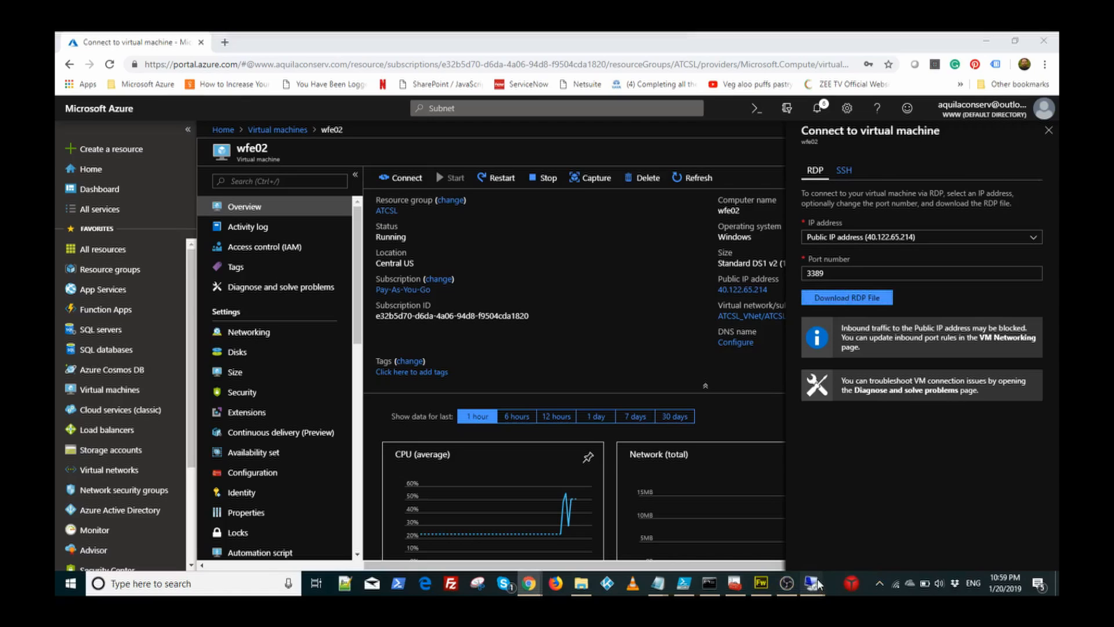
mouse_move(818, 584)
left_click(875, 525)
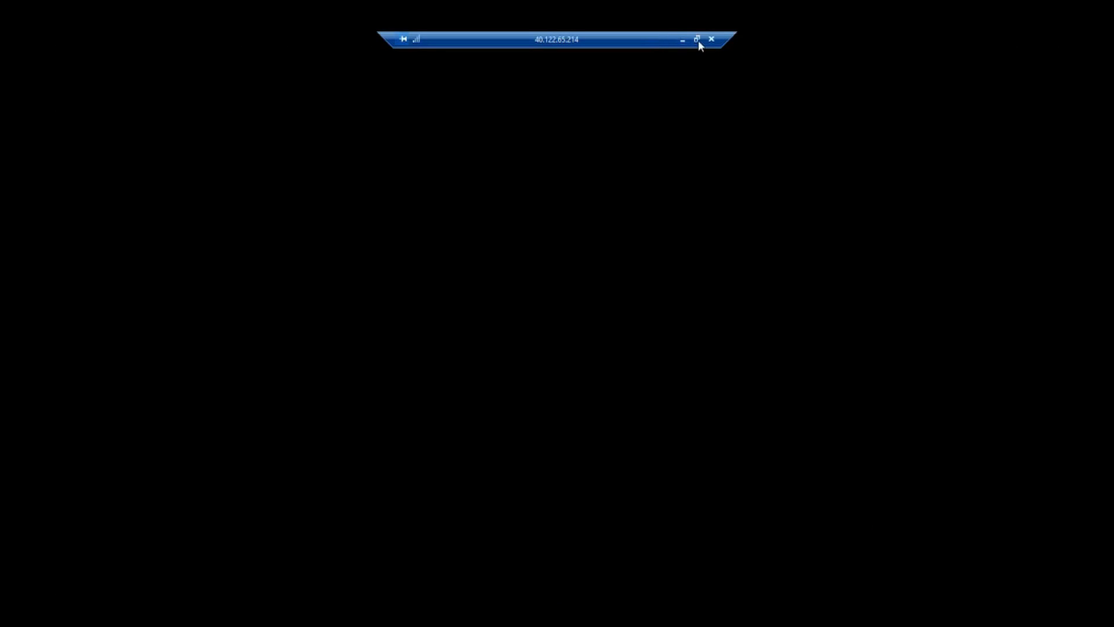
left_click(682, 40)
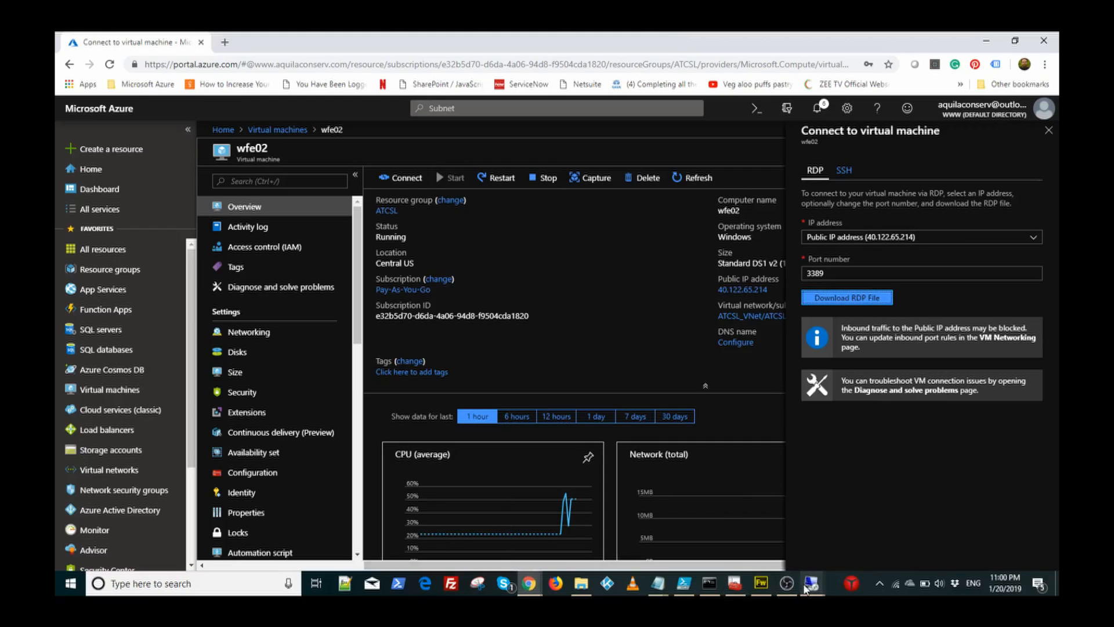
mouse_move(811, 586)
left_click(715, 514)
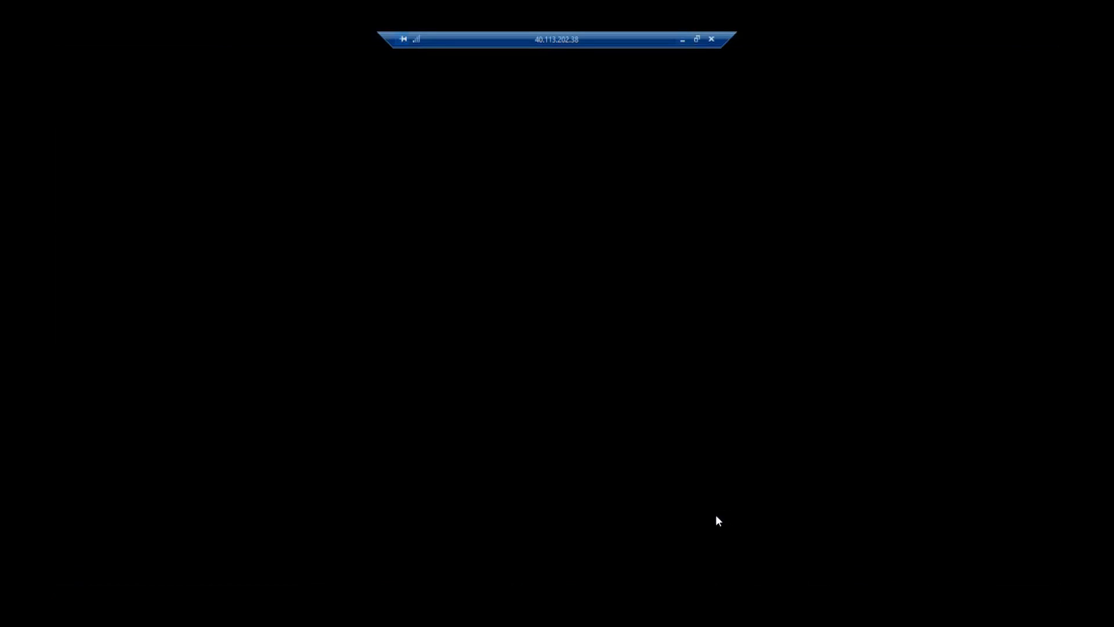
left_click(682, 40)
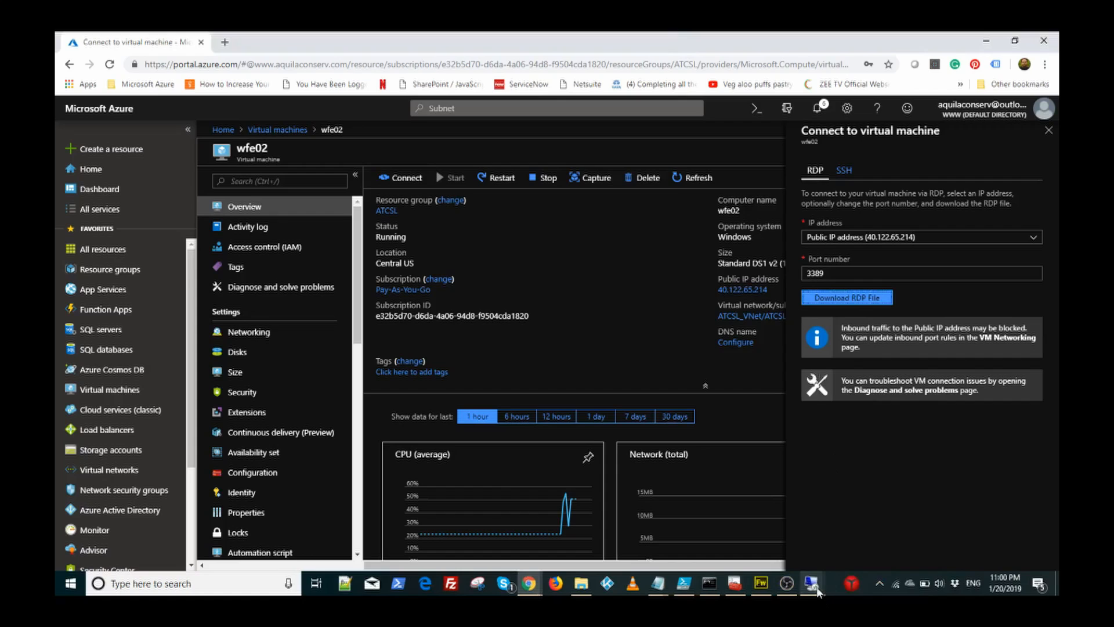
mouse_move(813, 586)
left_click(871, 523)
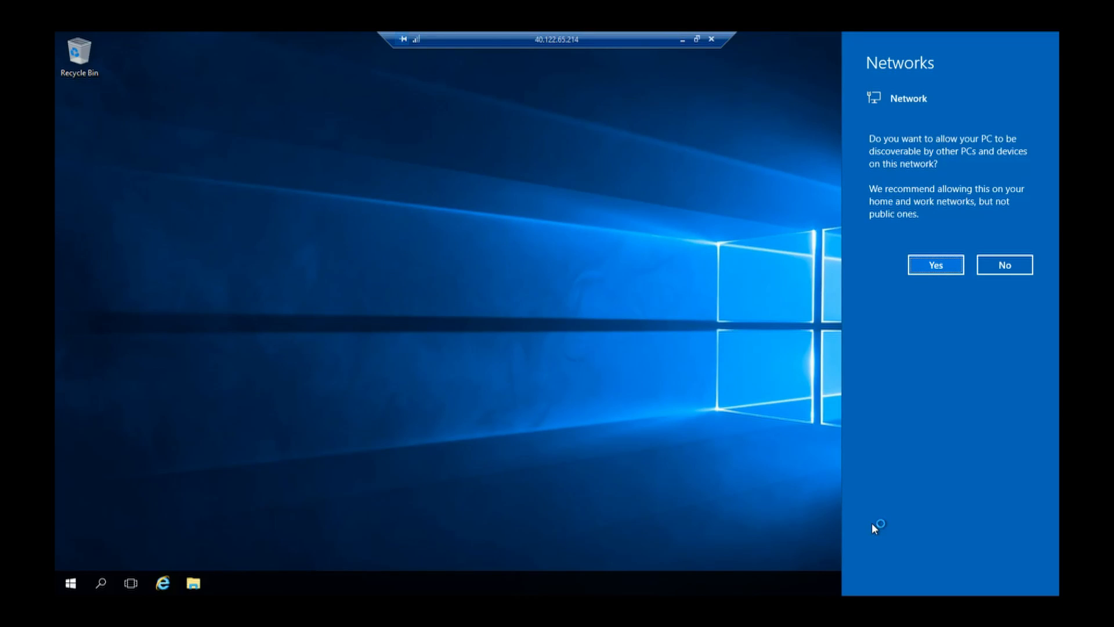
left_click(683, 39)
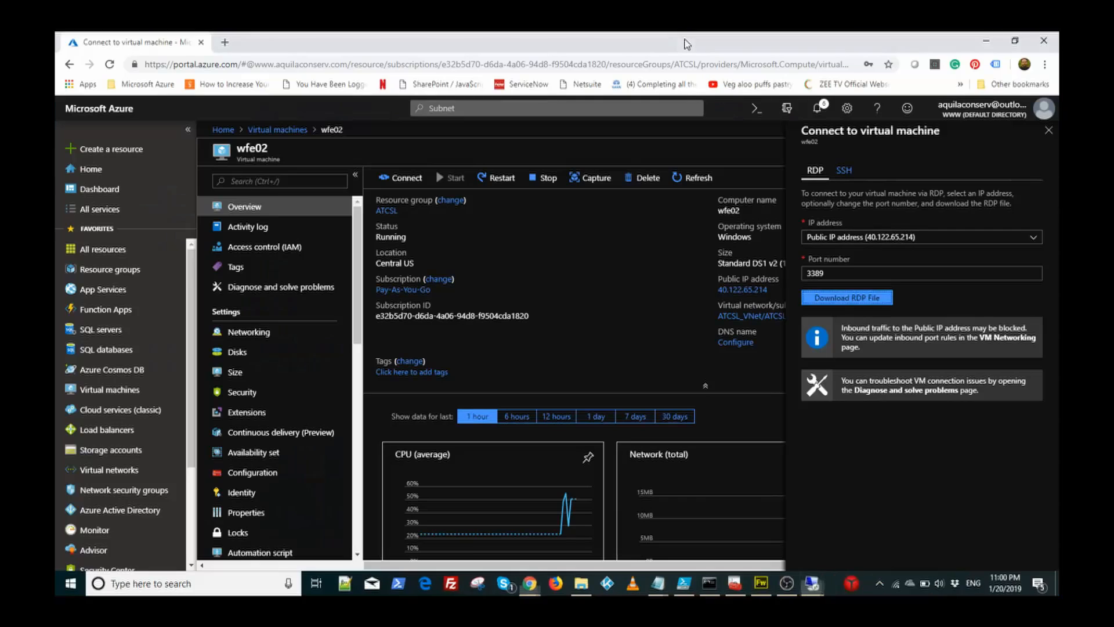
Step: In wfe01's Server Manager, open Local Server and its Windows Firewall 'Public: On' settings
mouse_move(811, 583)
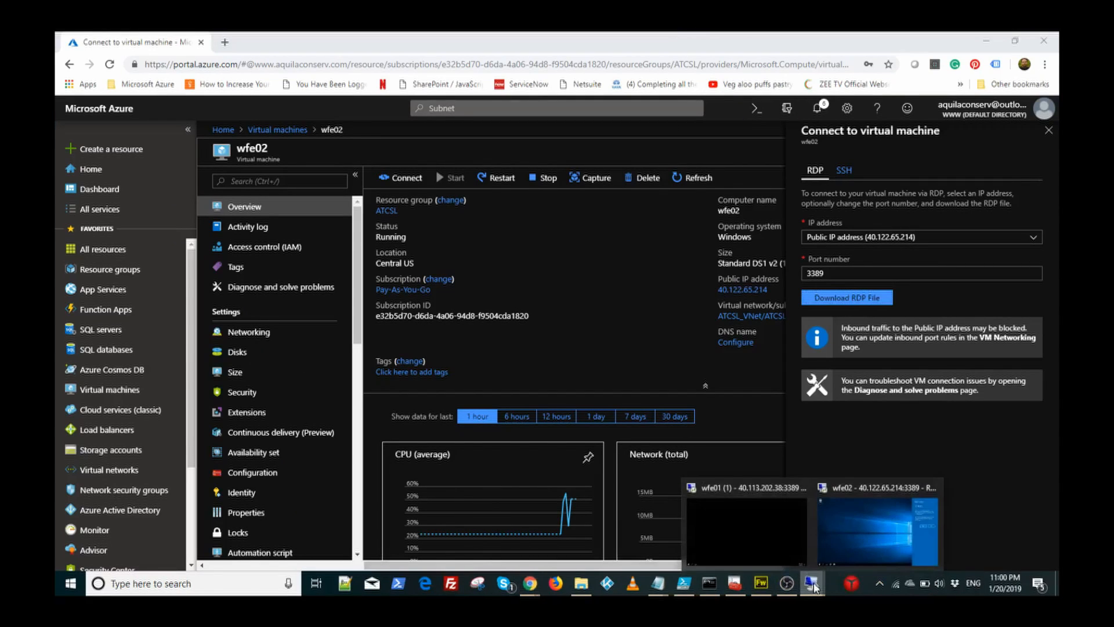
left_click(753, 533)
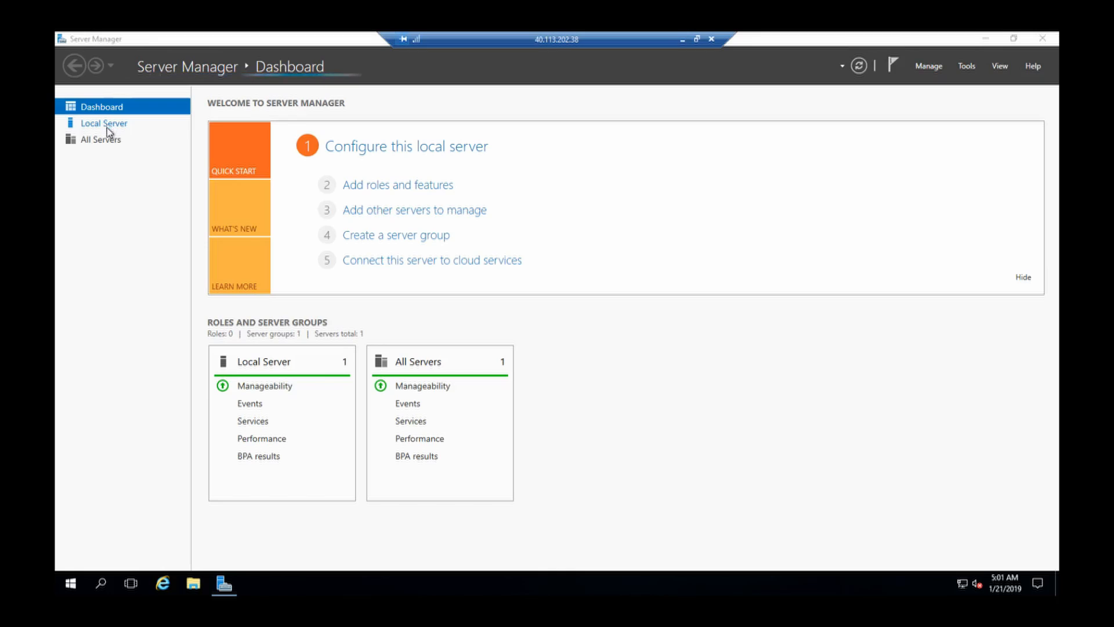
left_click(123, 128)
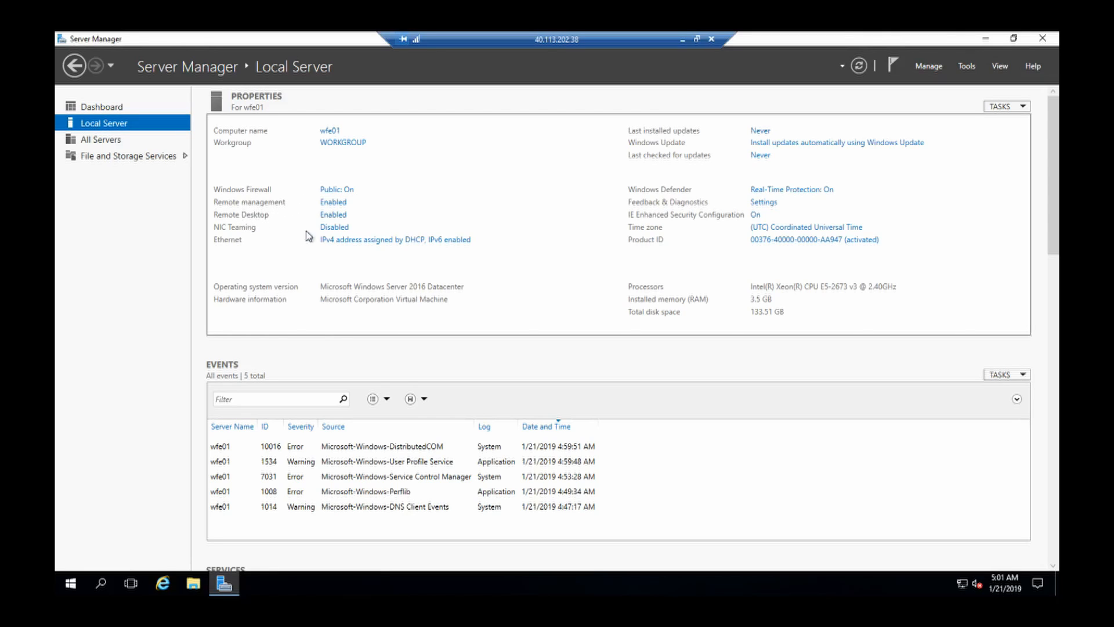
left_click(343, 216)
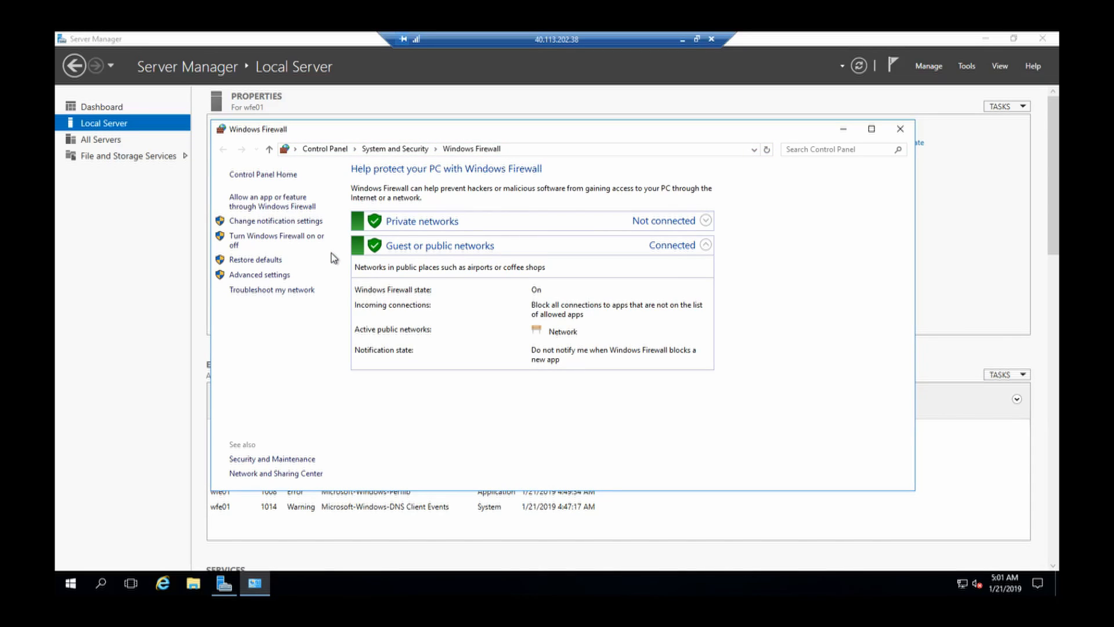
Step: Launch Command Prompt as administrator on wfe01 and type ipconfig
left_click(101, 583)
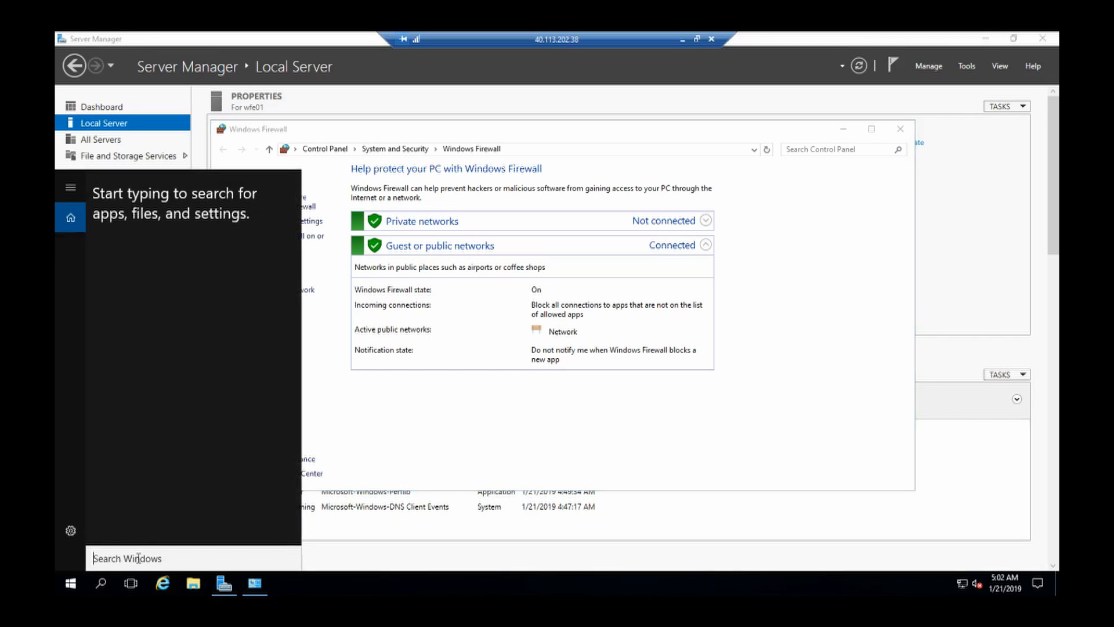
type("c")
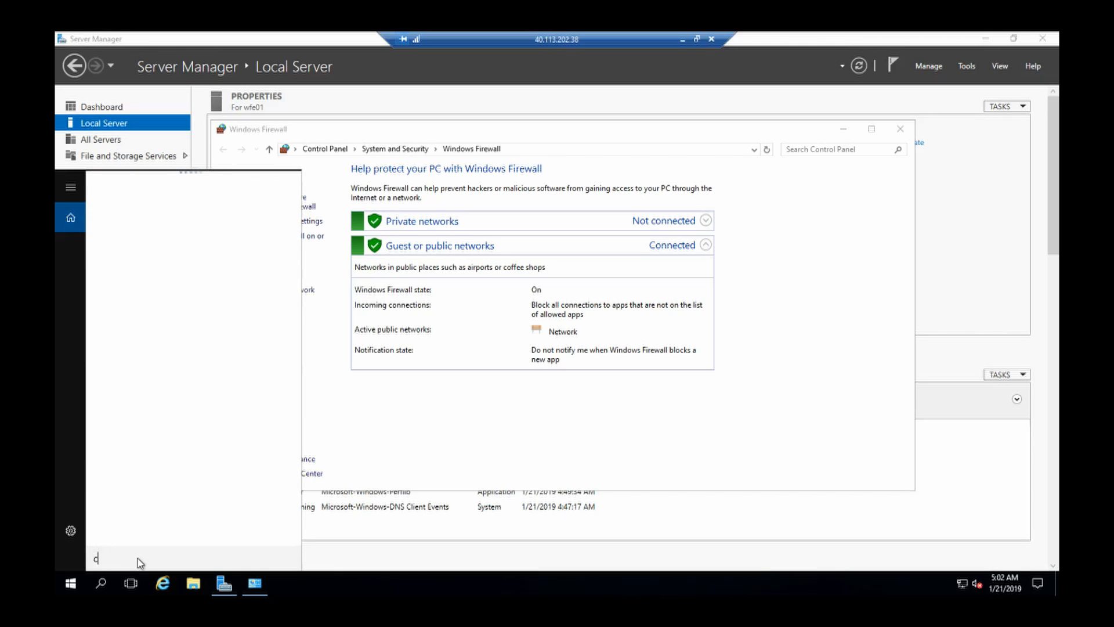
type("md")
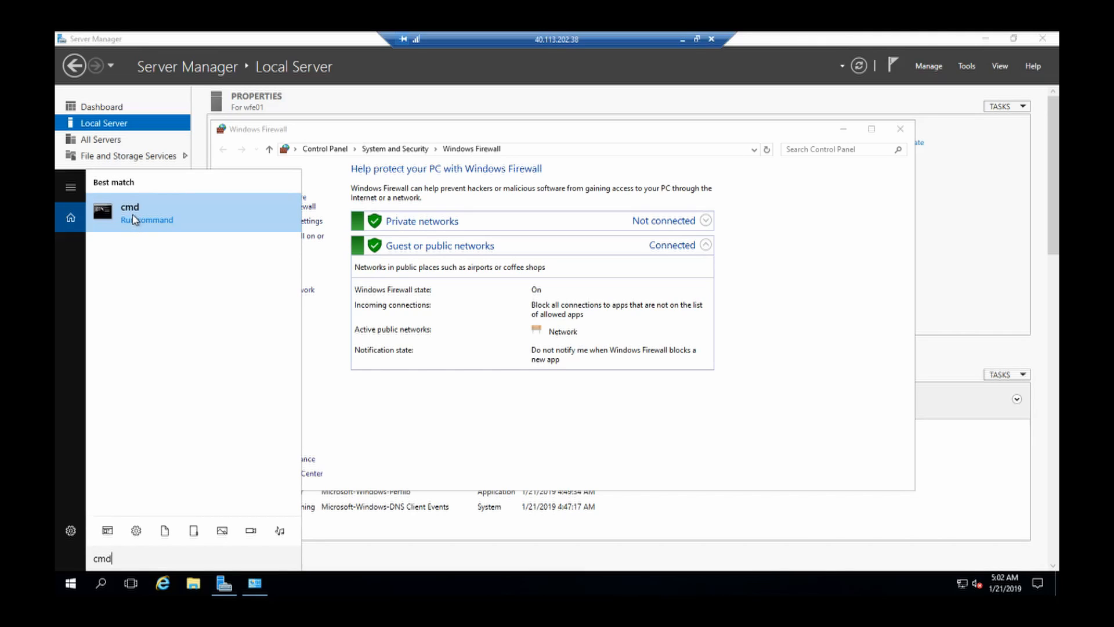
right_click(133, 215)
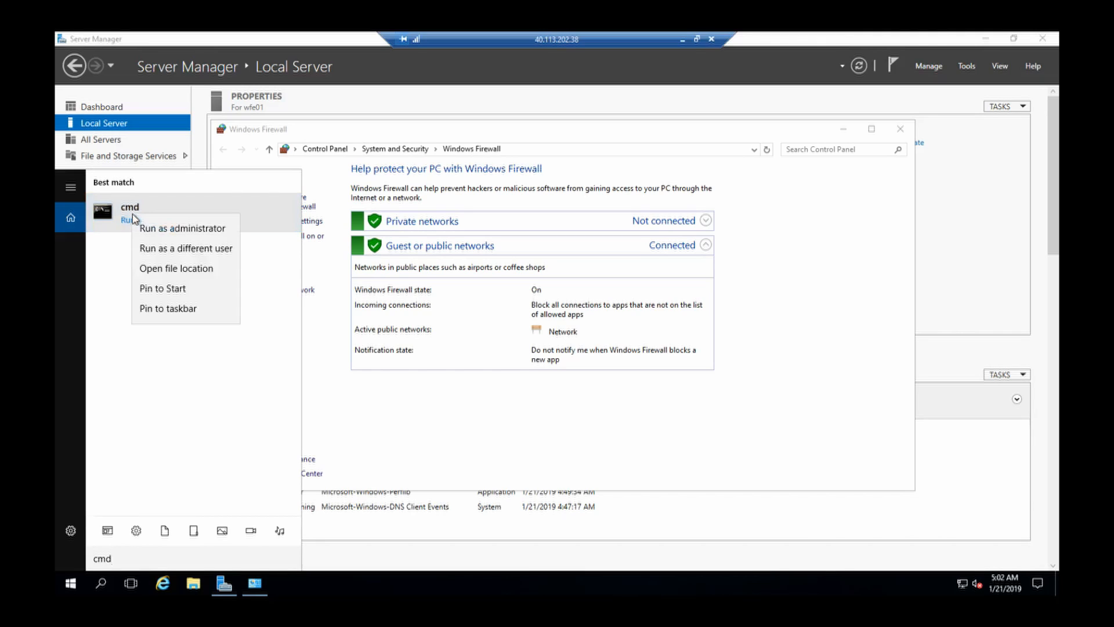
left_click(164, 232)
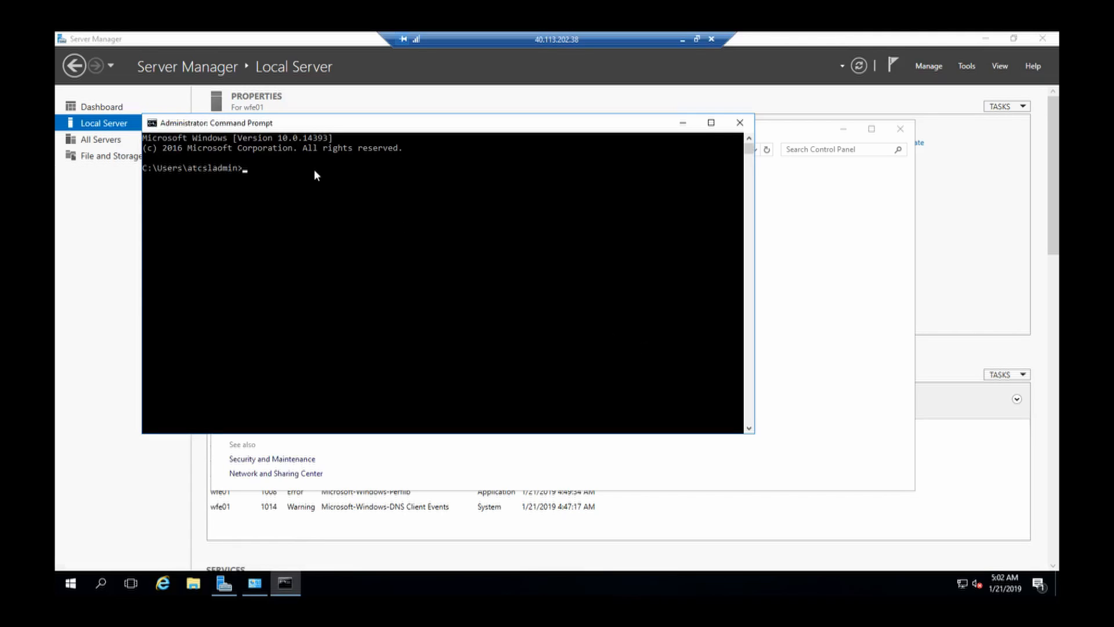
type("ipconfig")
Step: Run ipconfig to show wfe01 at 10.10.1.4, mask 255.255.255.0, gateway 10.10.1.1
key("Return")
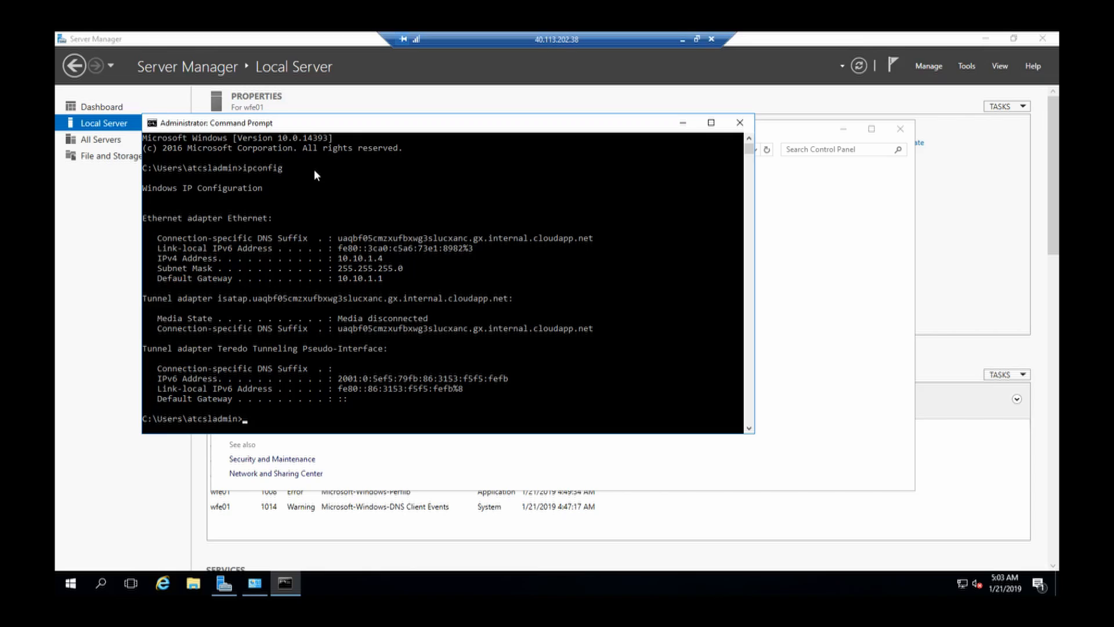
right_click(963, 582)
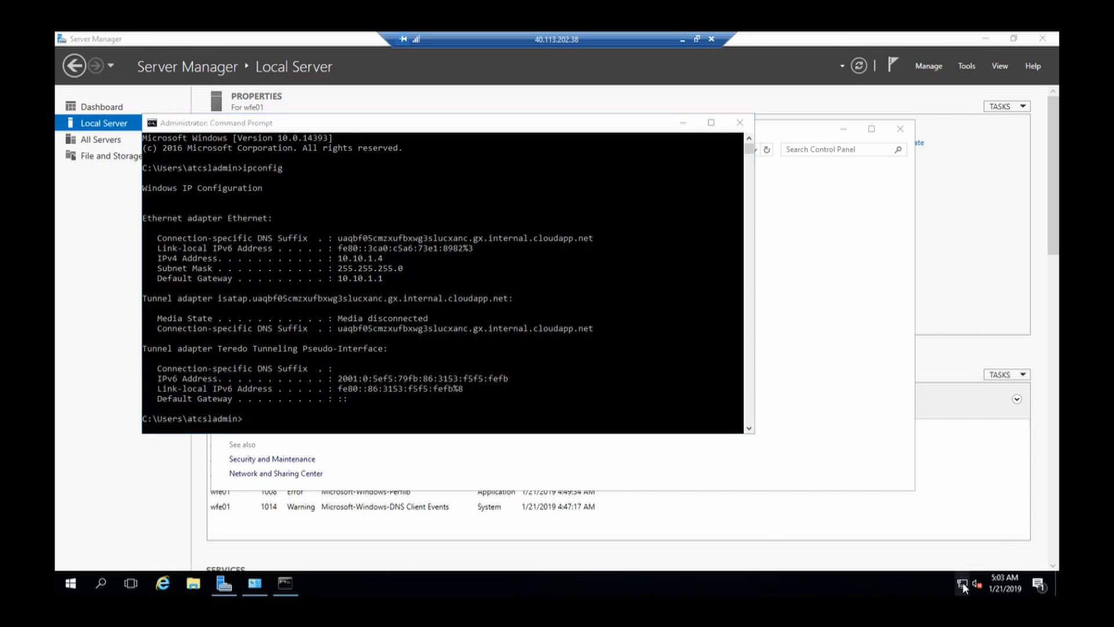
left_click(958, 574)
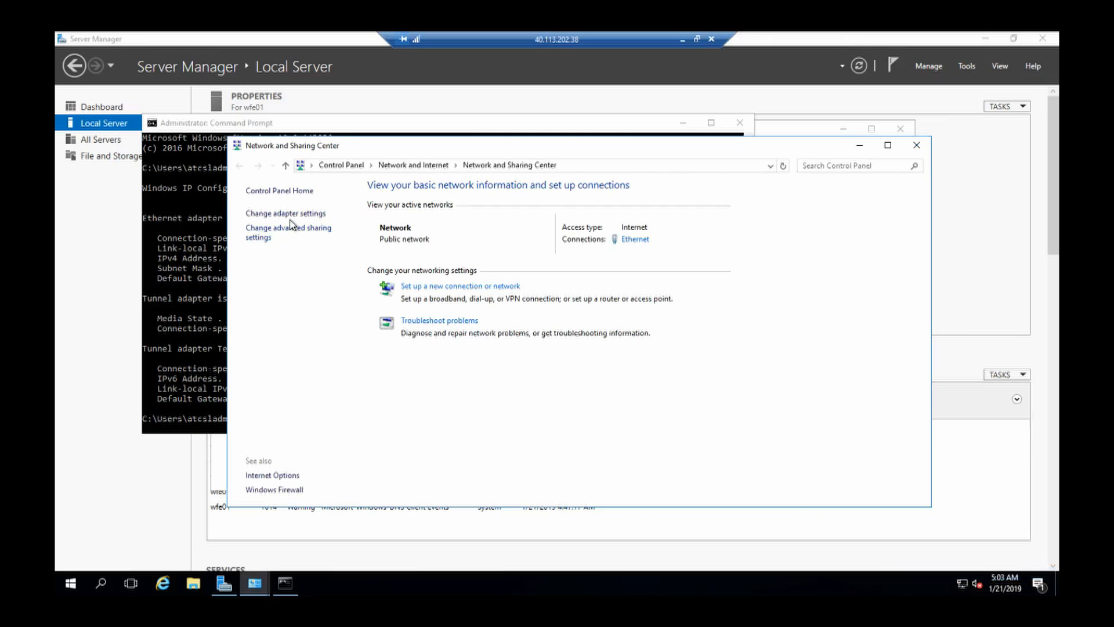
left_click(294, 214)
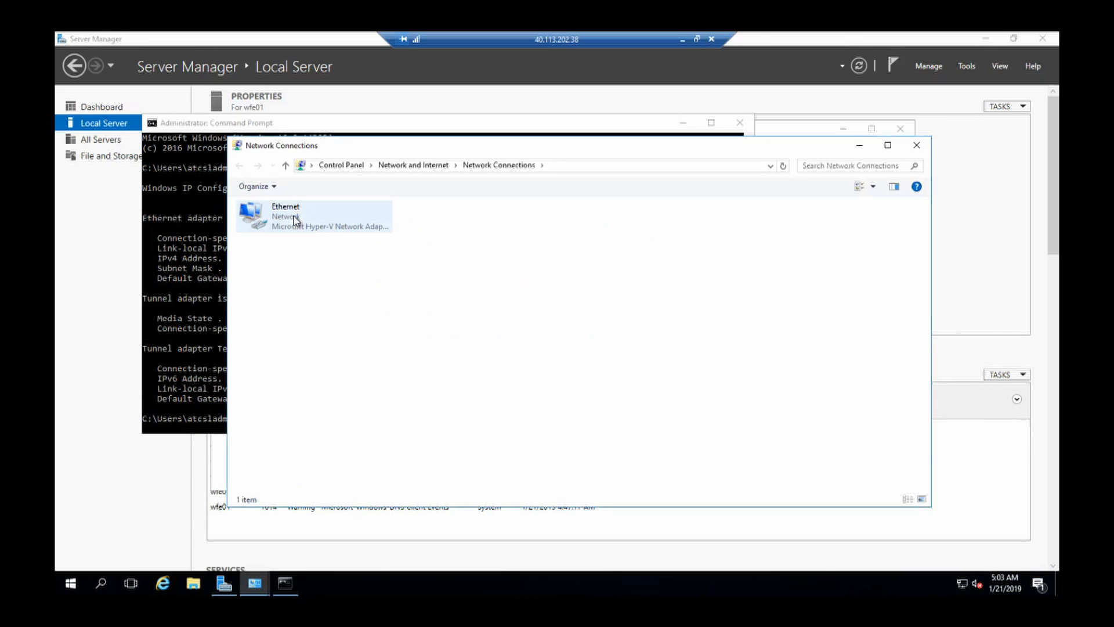
right_click(296, 220)
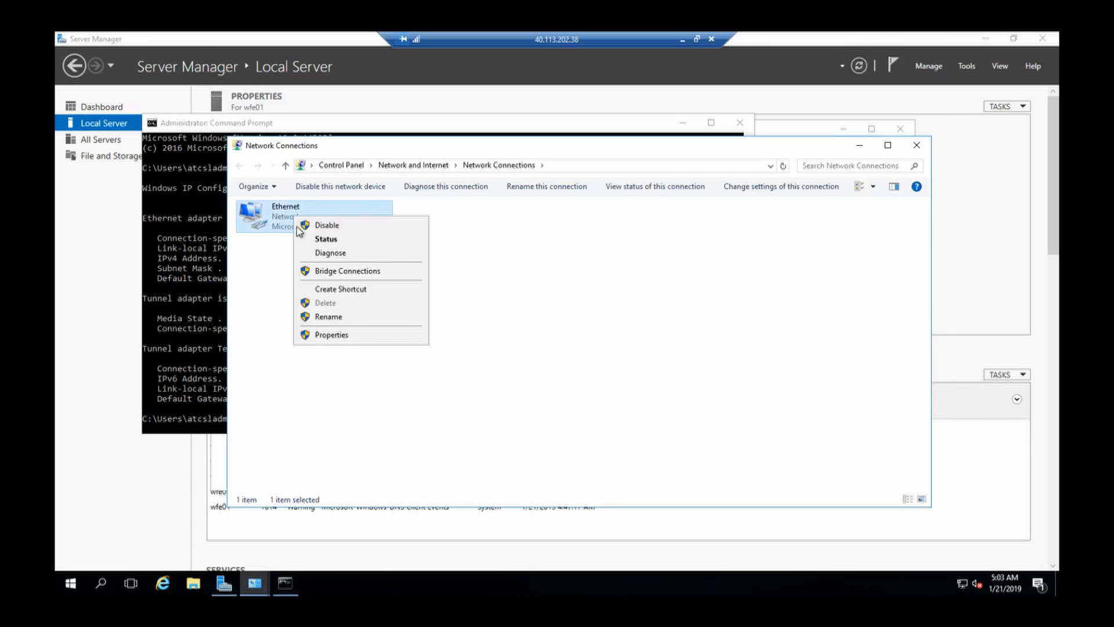
left_click(349, 335)
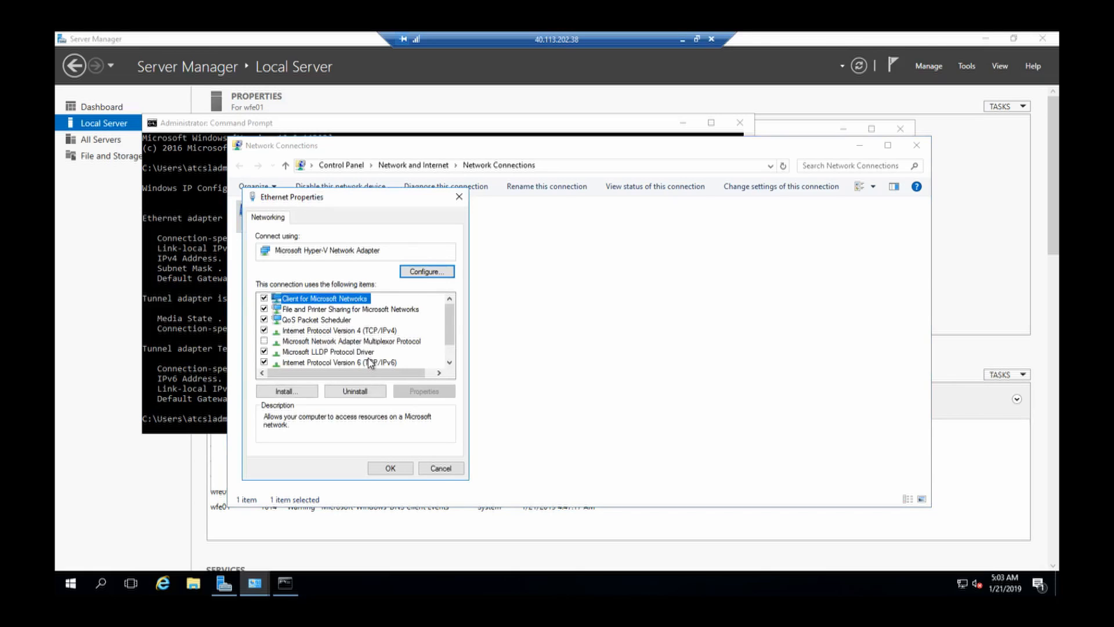
left_click(377, 331)
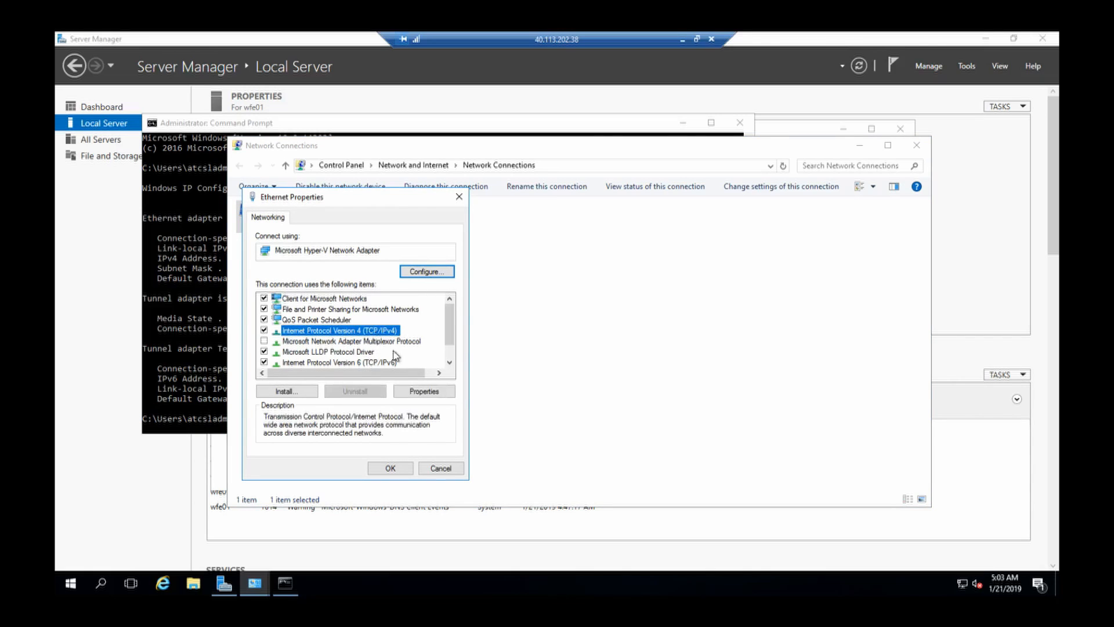
left_click(423, 392)
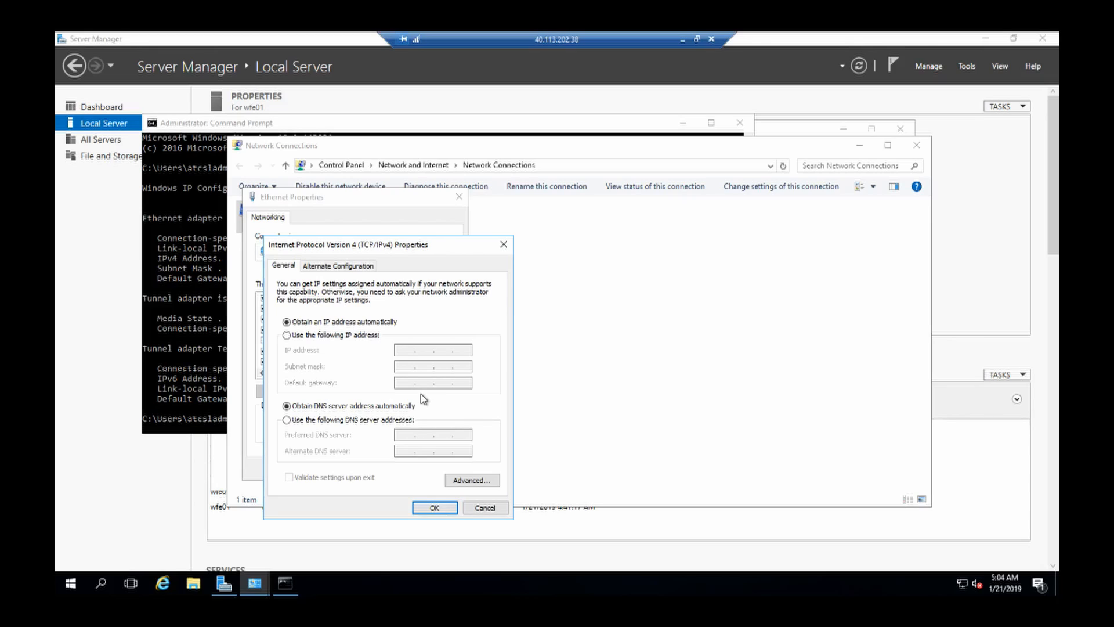
left_click(421, 508)
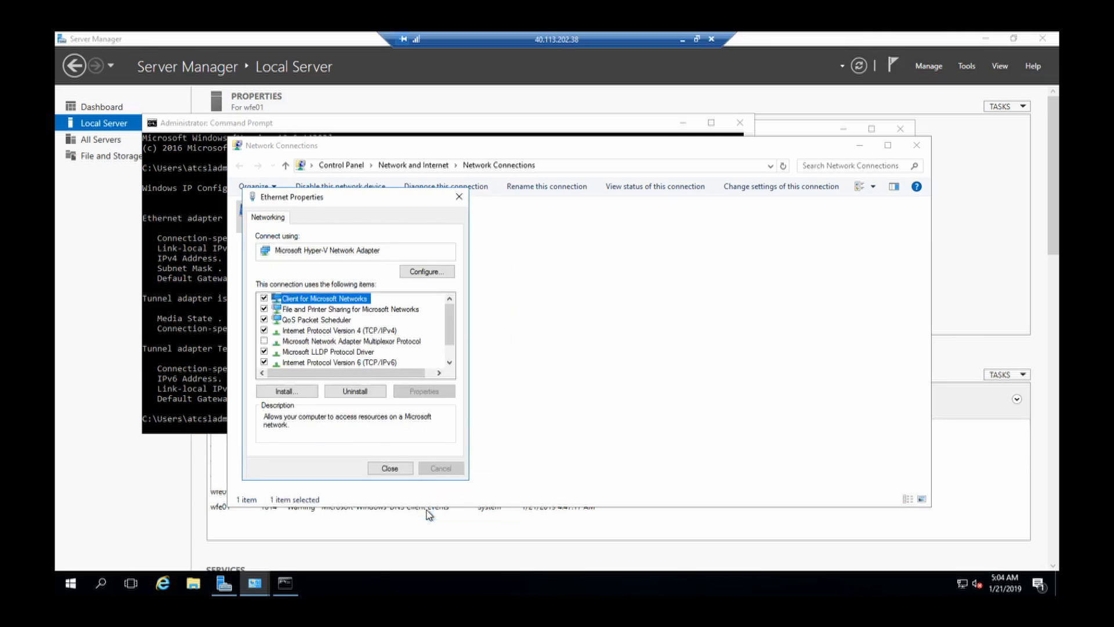
left_click(396, 469)
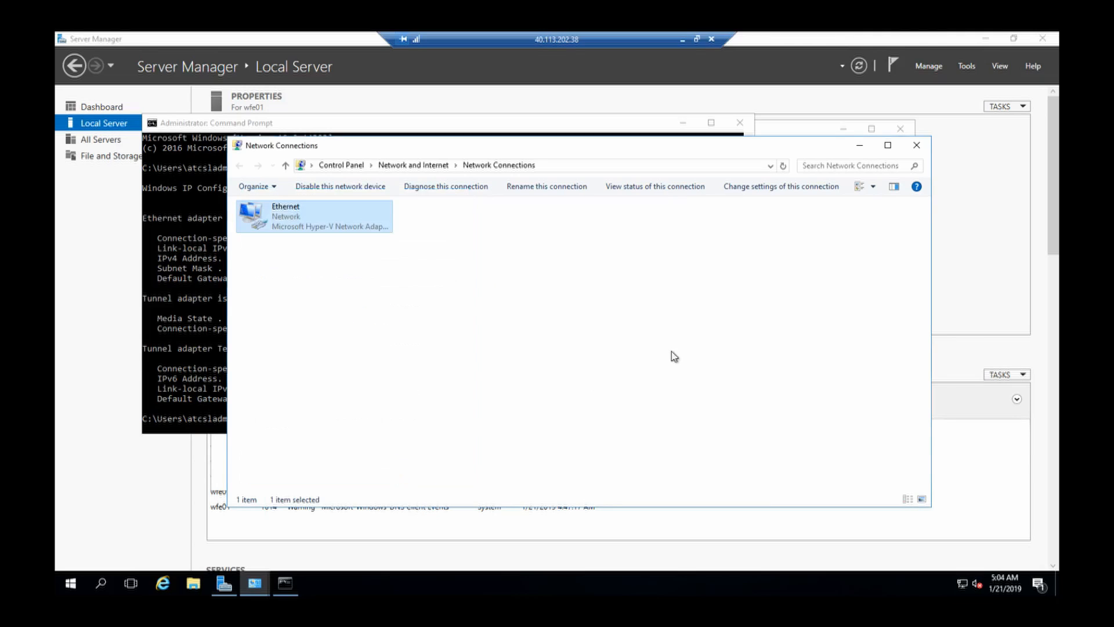
left_click(925, 148)
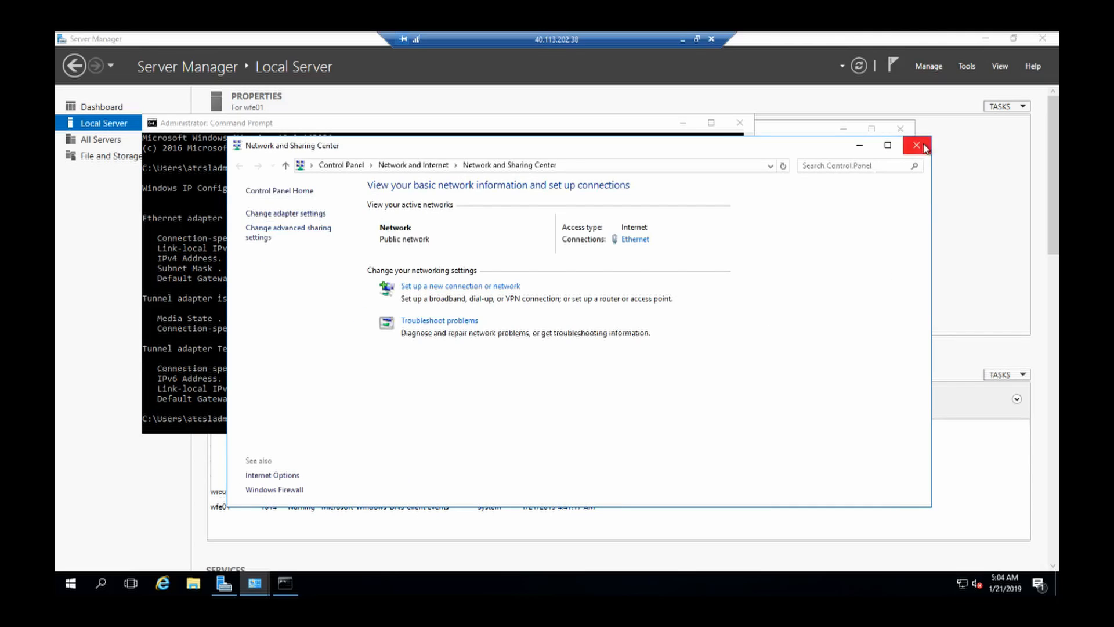
Step: Close wfe01's Network and Sharing Center and Firewall windows, then bring up wfe02 and dismiss the Networks prompt
left_click(917, 145)
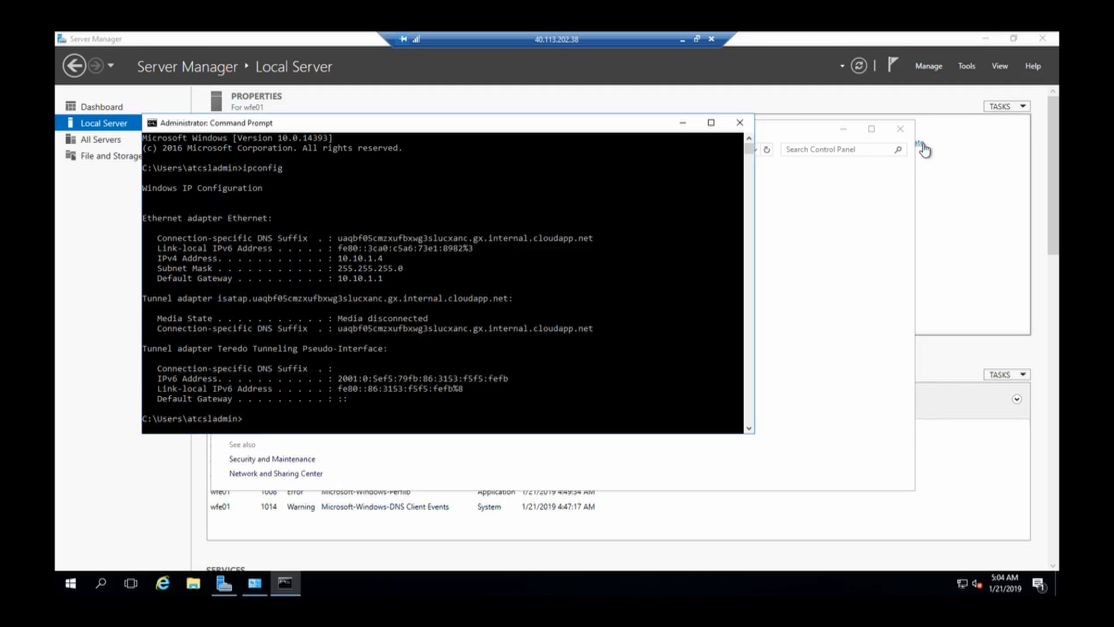
left_click(900, 129)
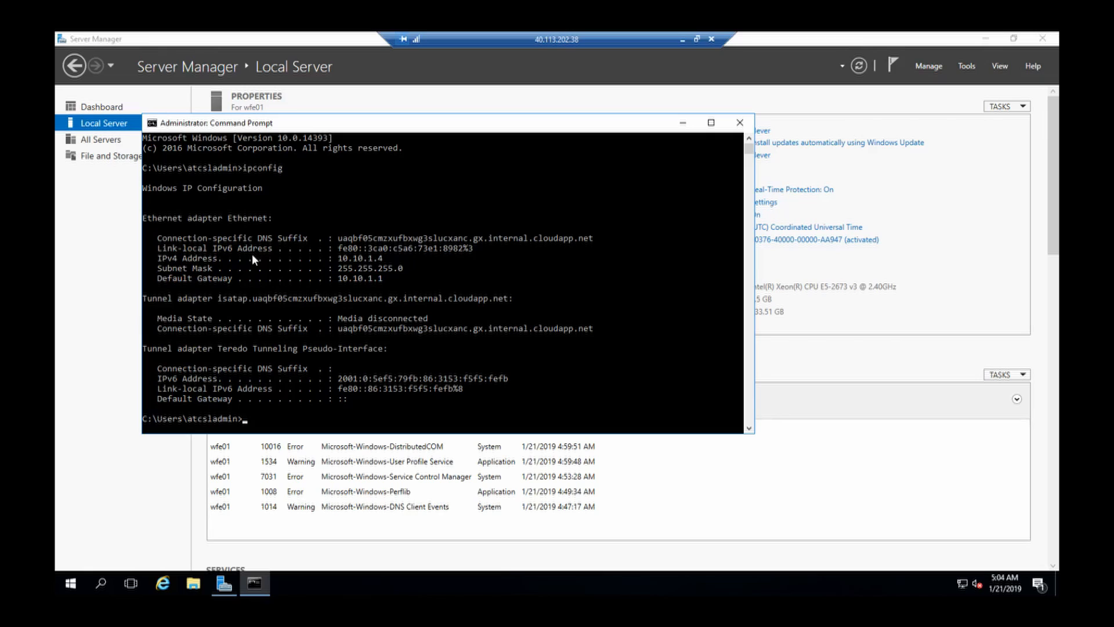
left_click(682, 39)
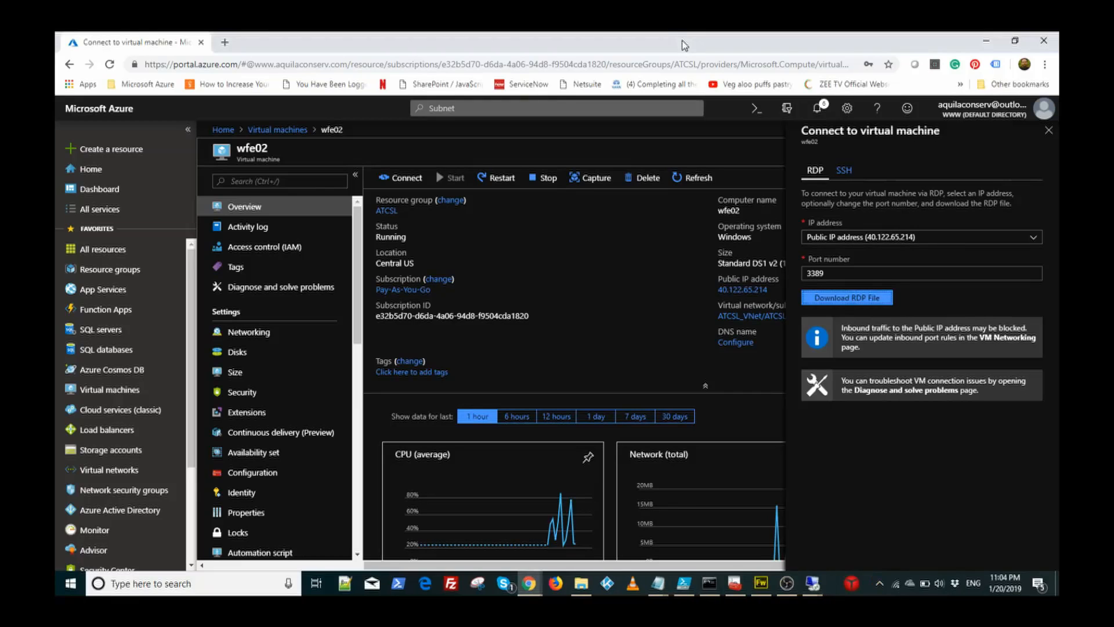
mouse_move(812, 587)
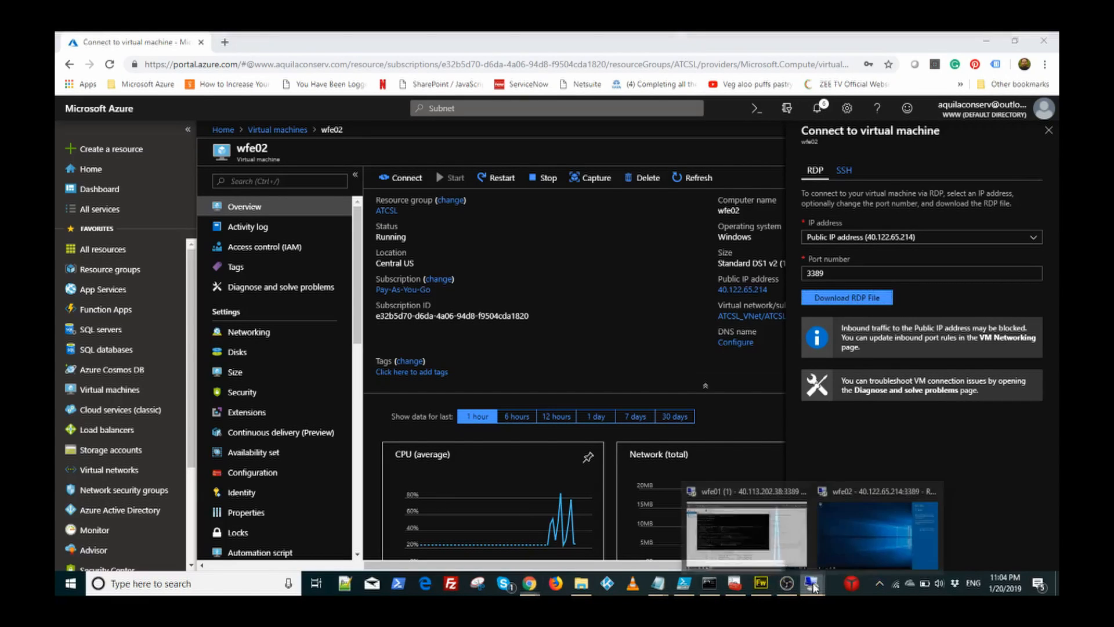
left_click(864, 524)
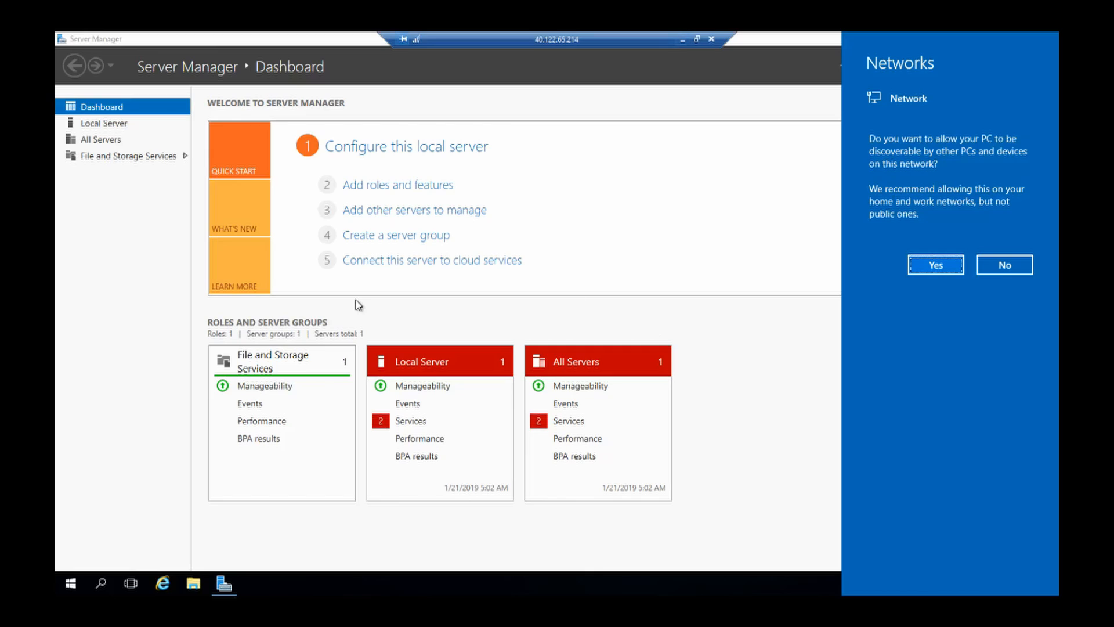
left_click(105, 130)
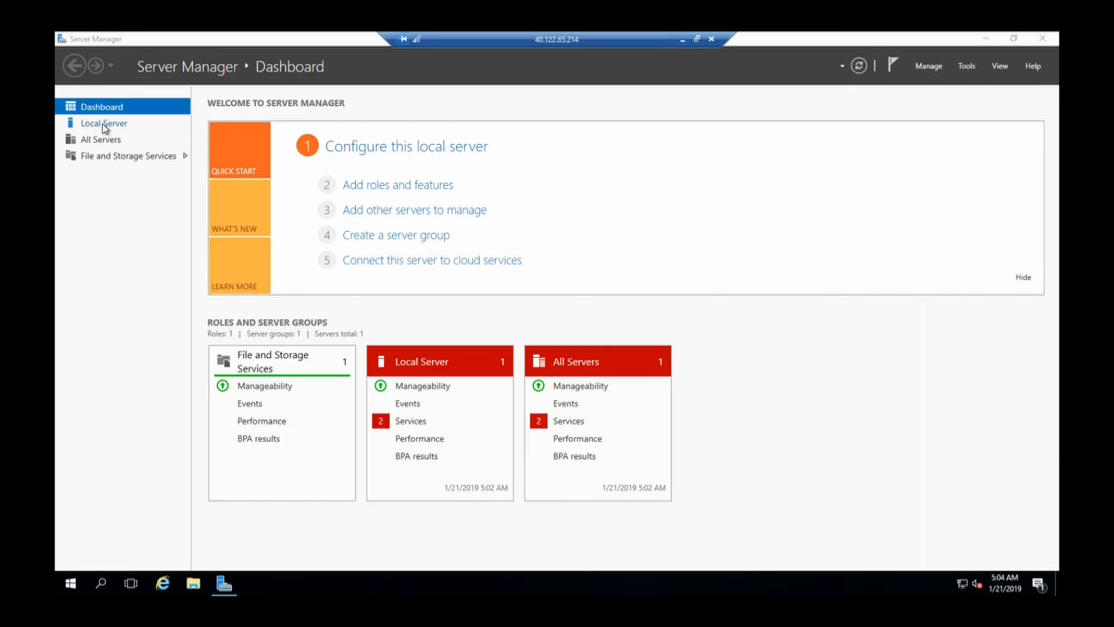
Step: Show wfe02's Local Server properties and start Command Prompt as administrator
left_click(105, 128)
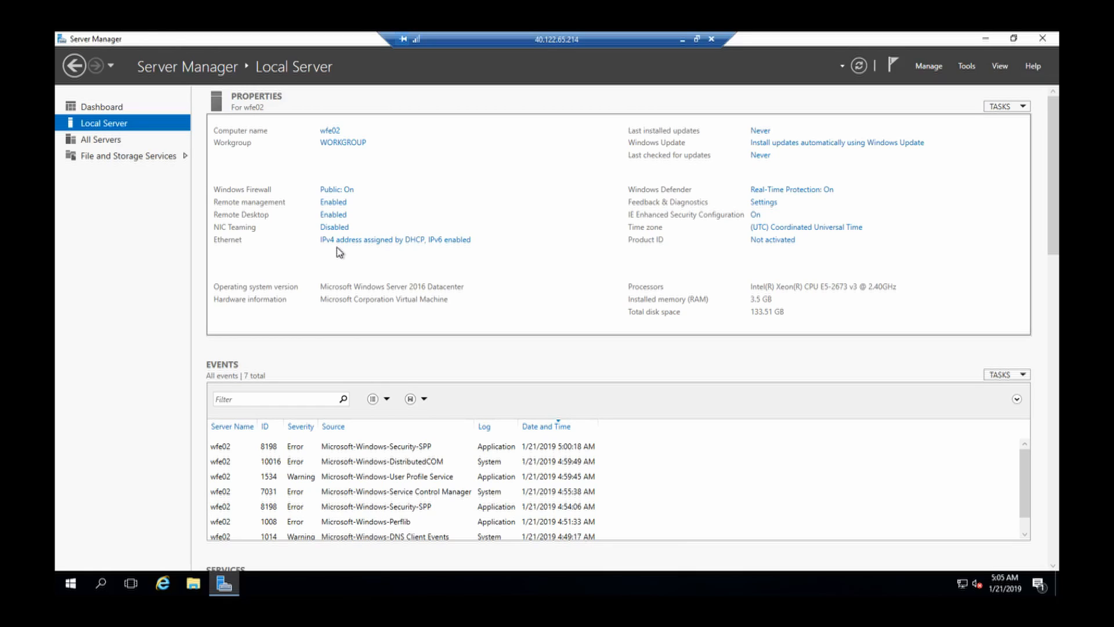
left_click(100, 572)
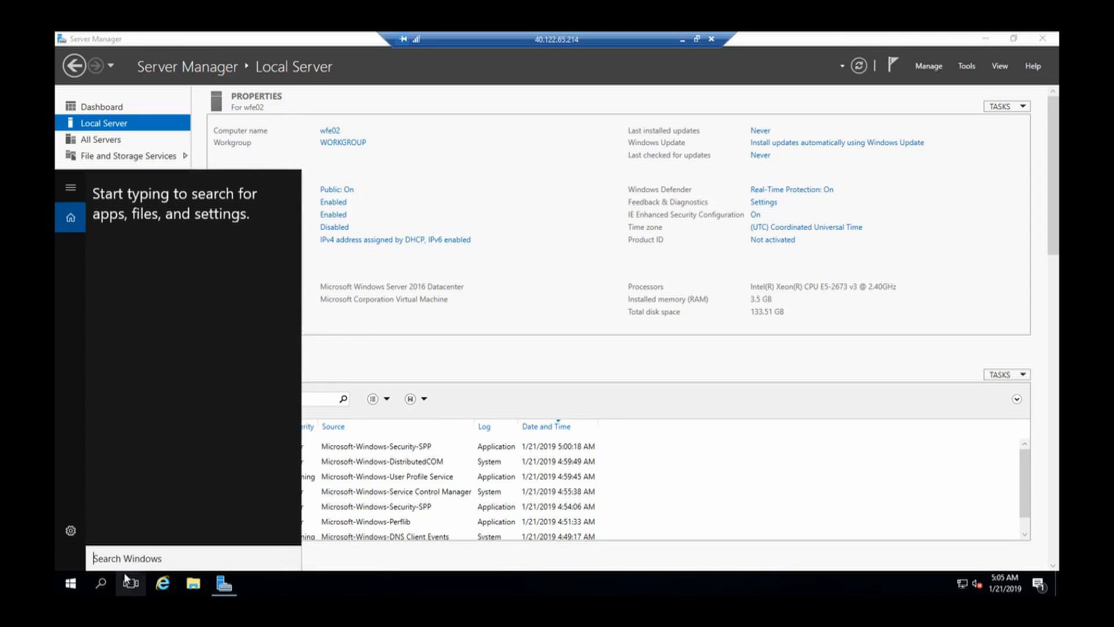
type("c")
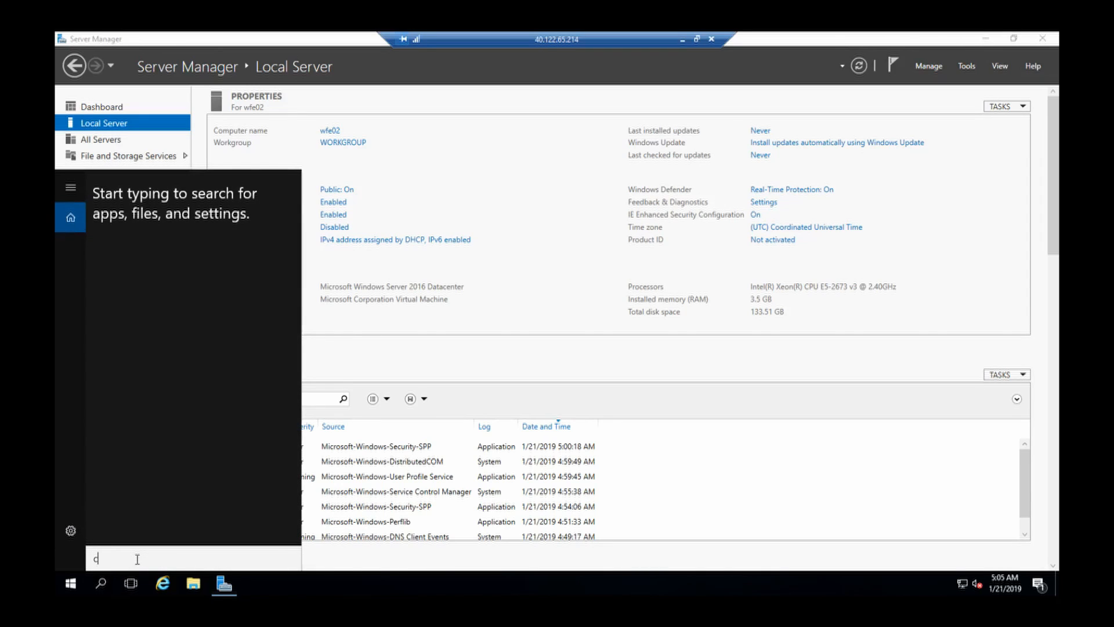
type("m")
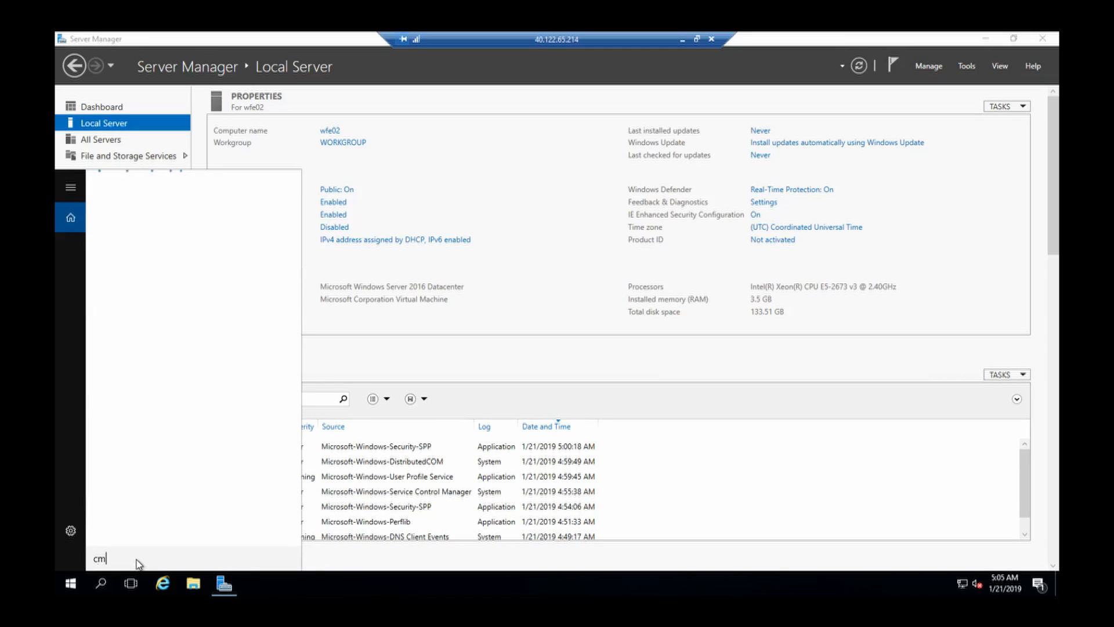
type("d")
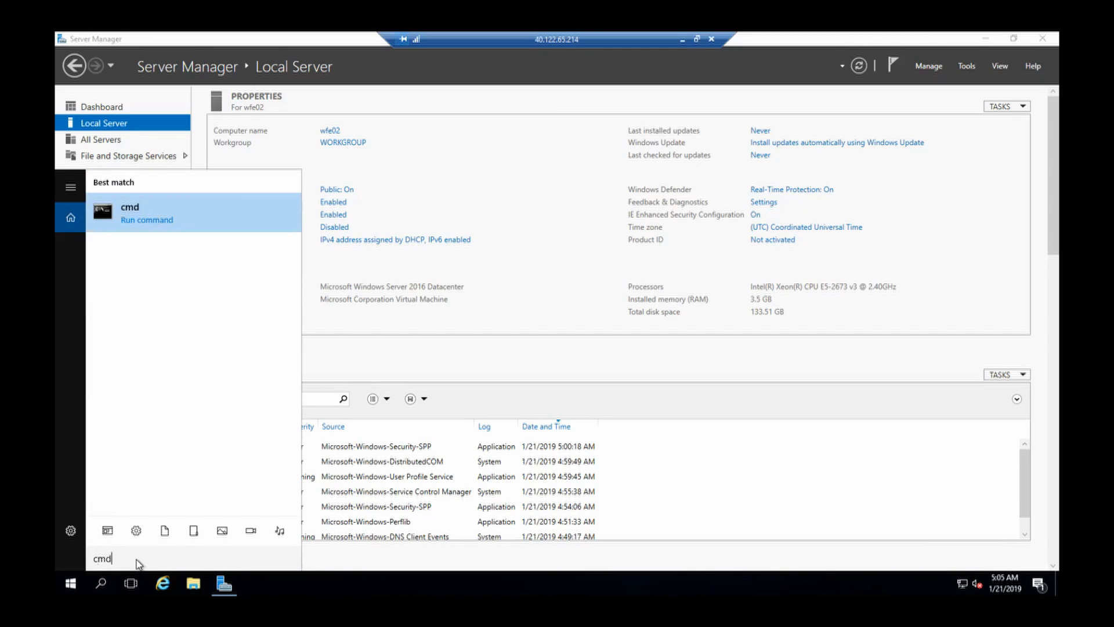
right_click(193, 211)
left_click(209, 225)
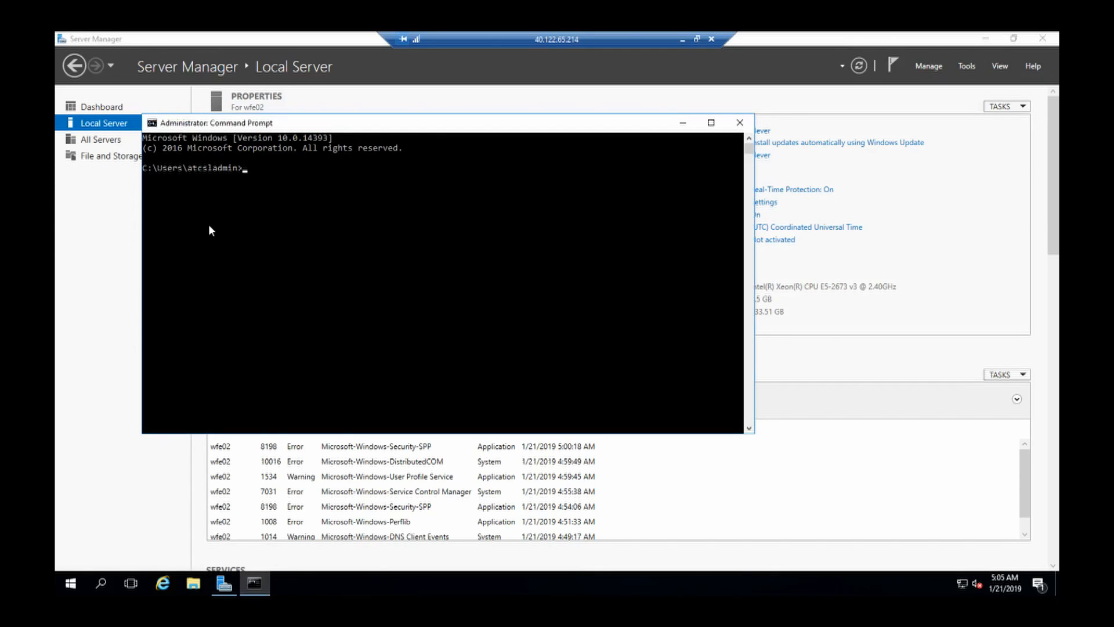
Step: Run ipconfig and hostname to confirm the machine is wfe02 at 10.10.1.5
type("ipconfig")
key("Return")
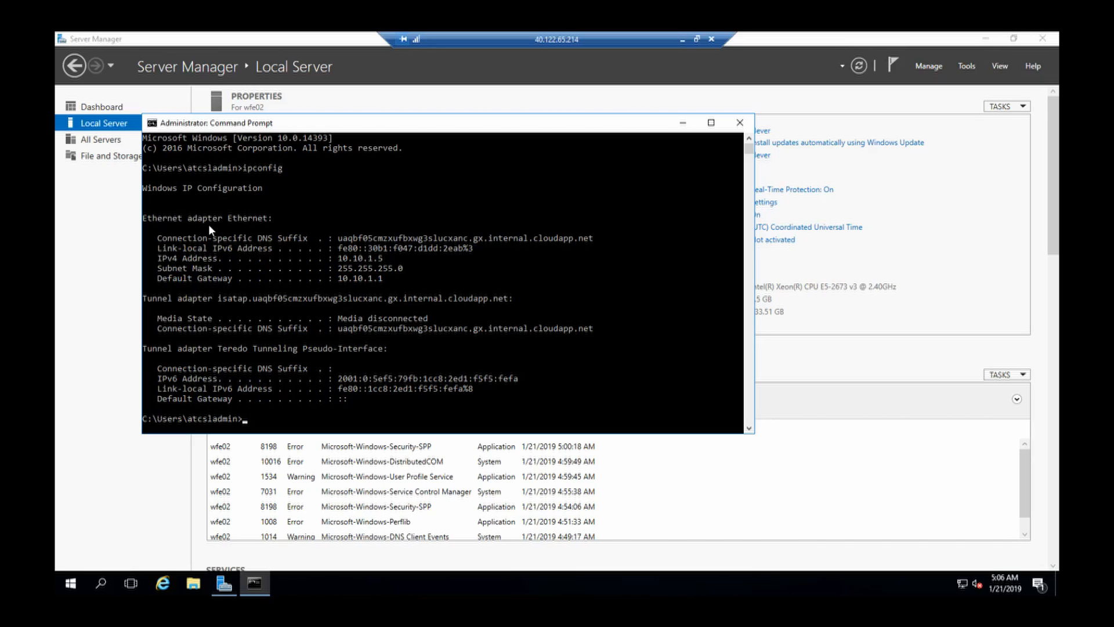
type("hostname")
key("Return")
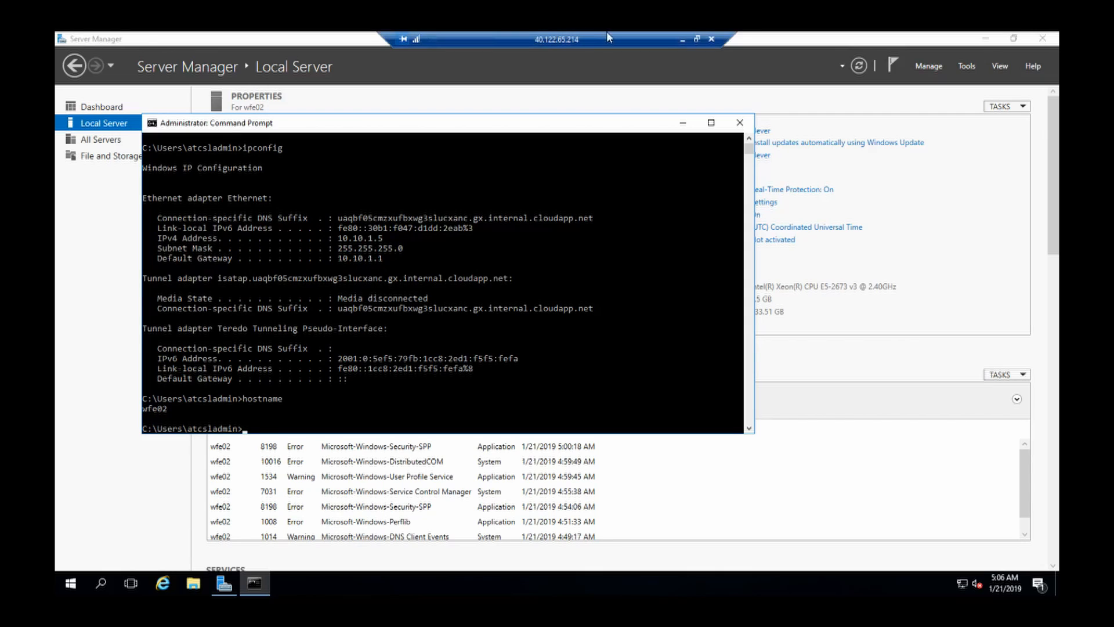
left_click(683, 38)
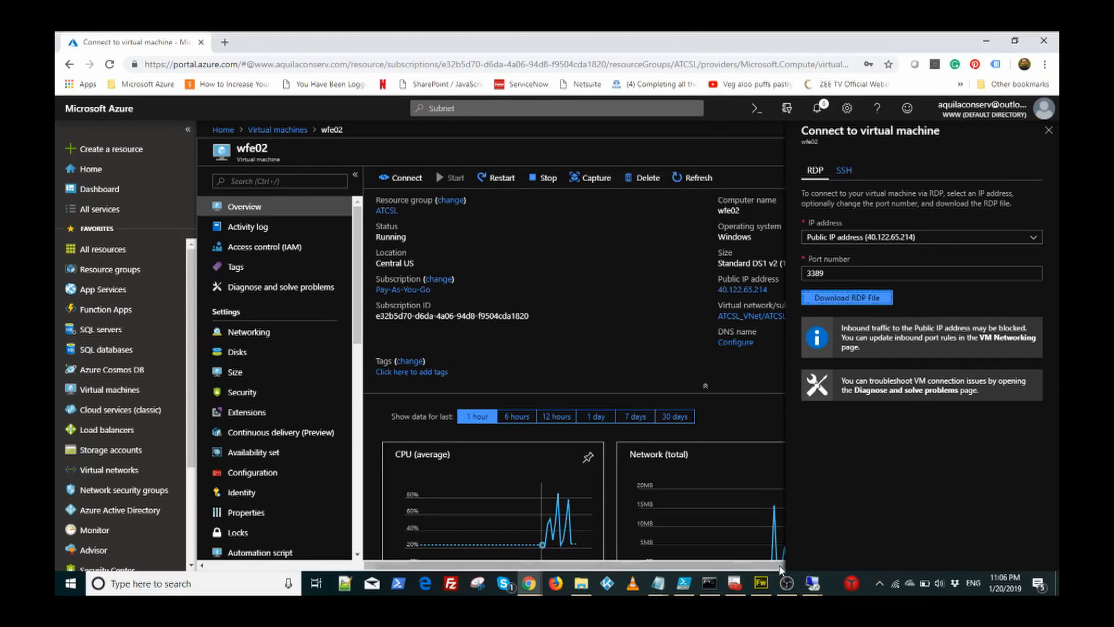
Step: On wfe01, run hostname and ping wfe02, which times out with 100% loss
mouse_move(811, 583)
left_click(771, 530)
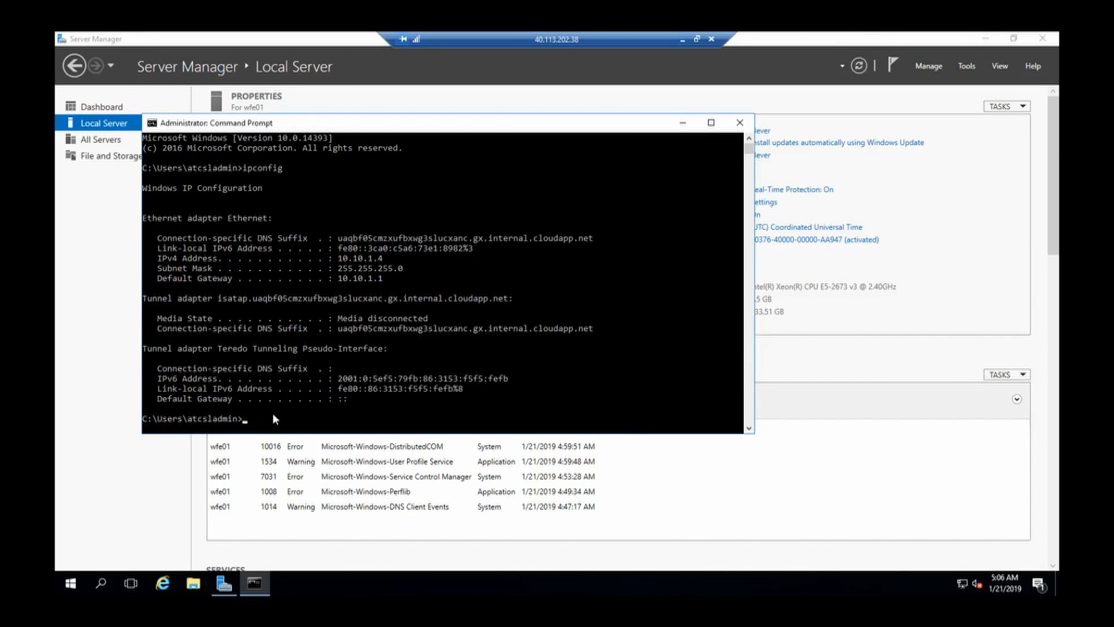
type("hostname")
key("Return")
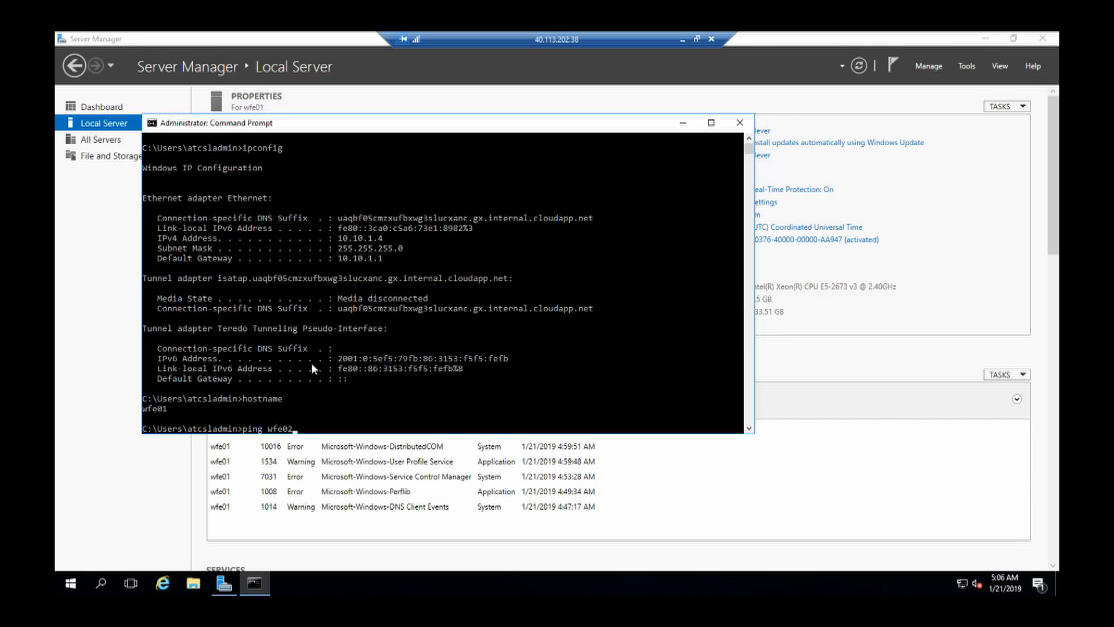
key("Return")
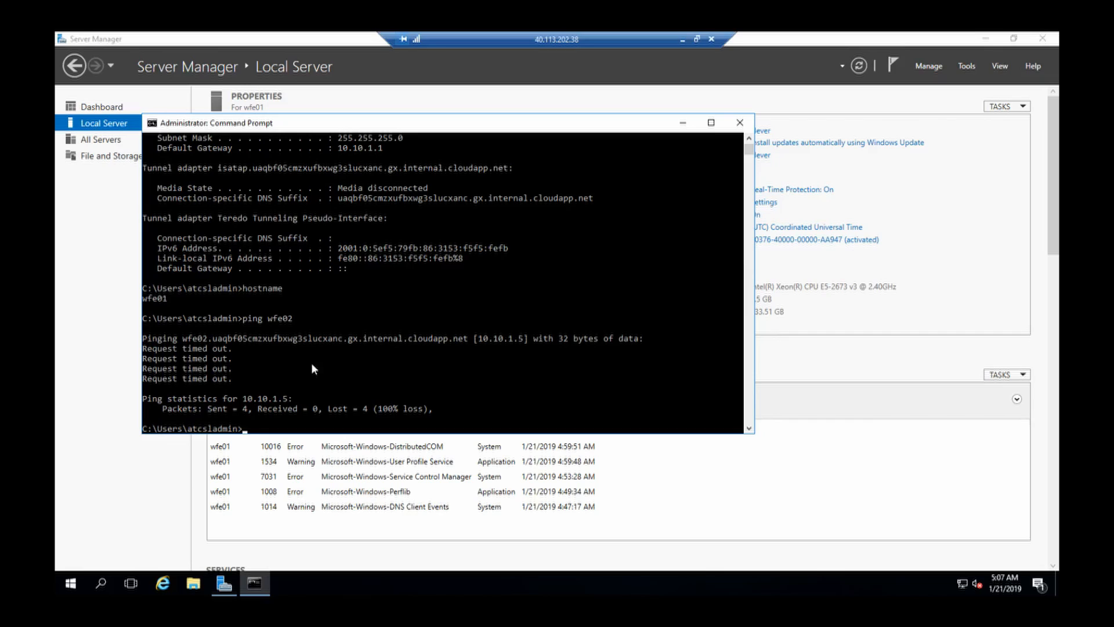
Step: Leave wfe01's Command Prompt and bring up the wfe02 session's Server Manager
left_click(686, 125)
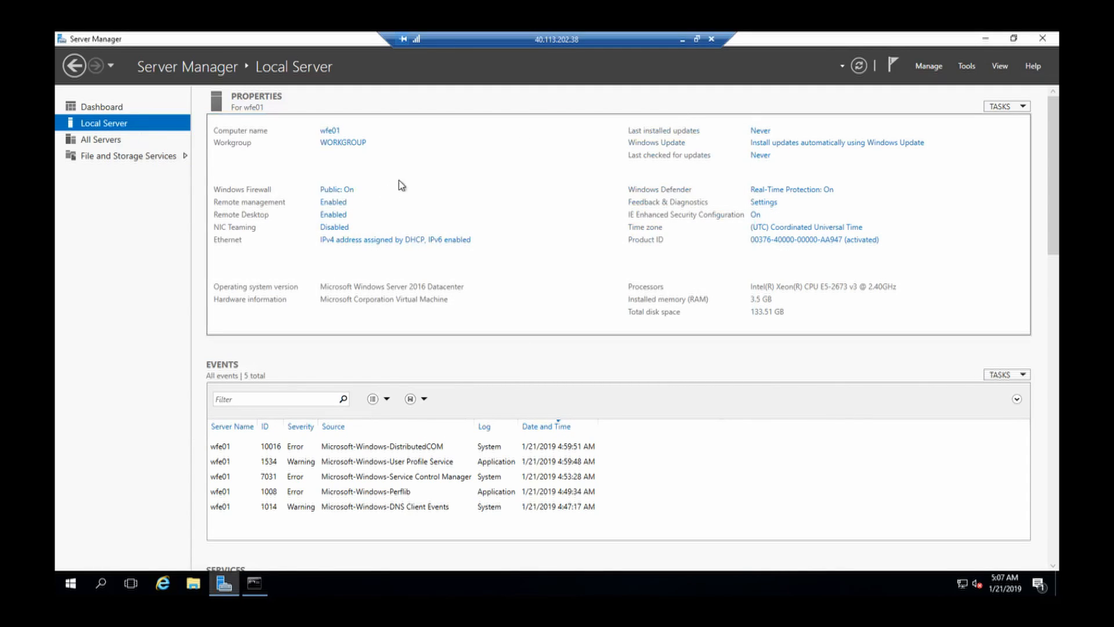
left_click(682, 39)
mouse_move(823, 586)
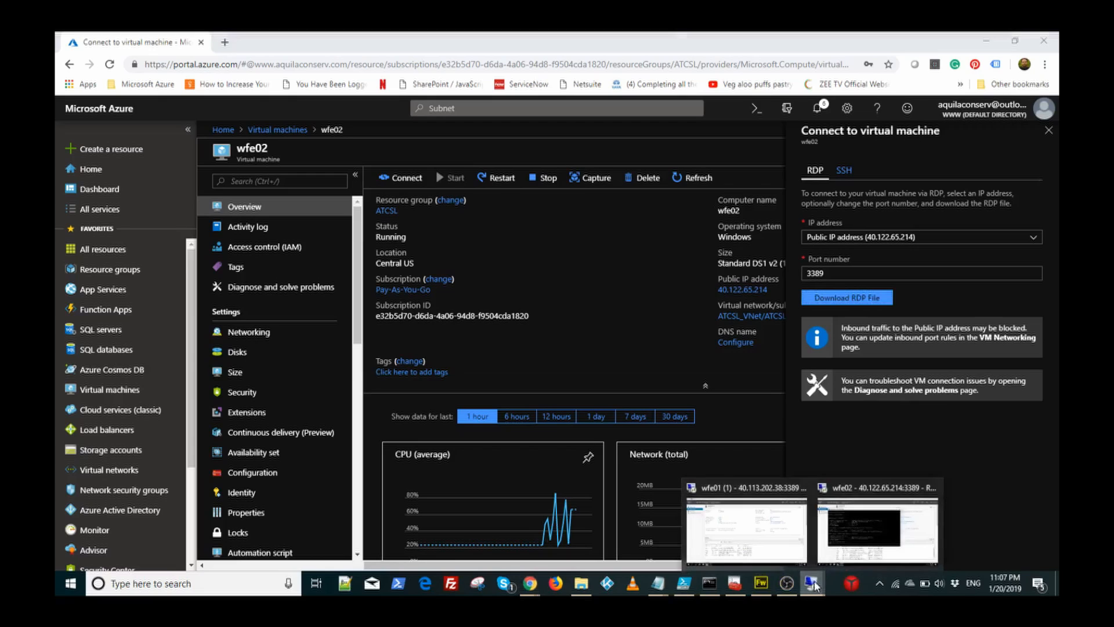
left_click(862, 524)
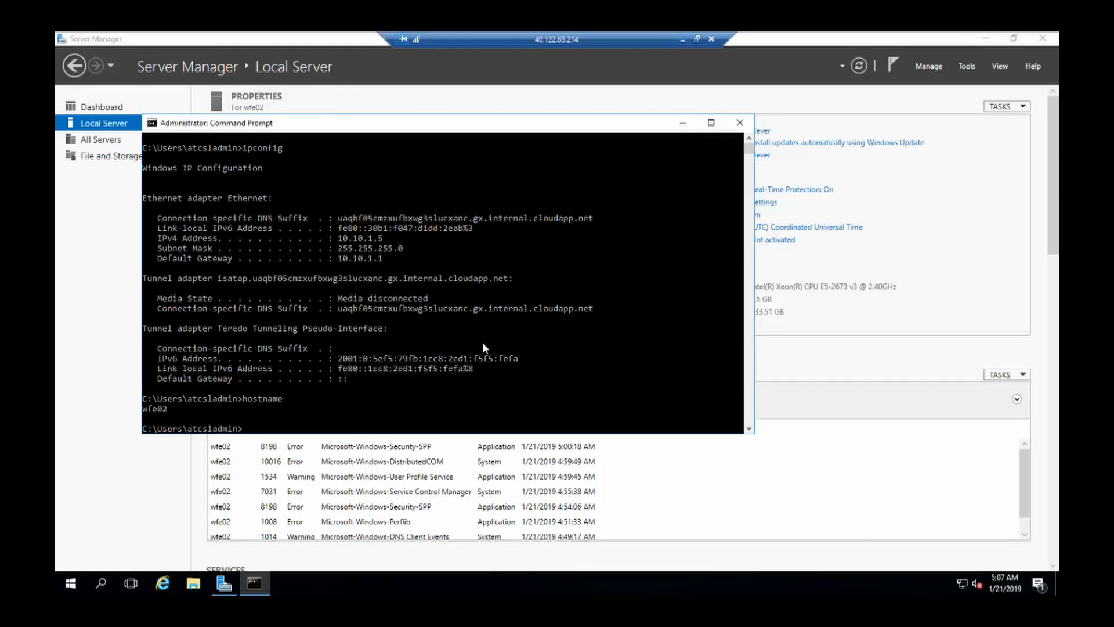
left_click(682, 122)
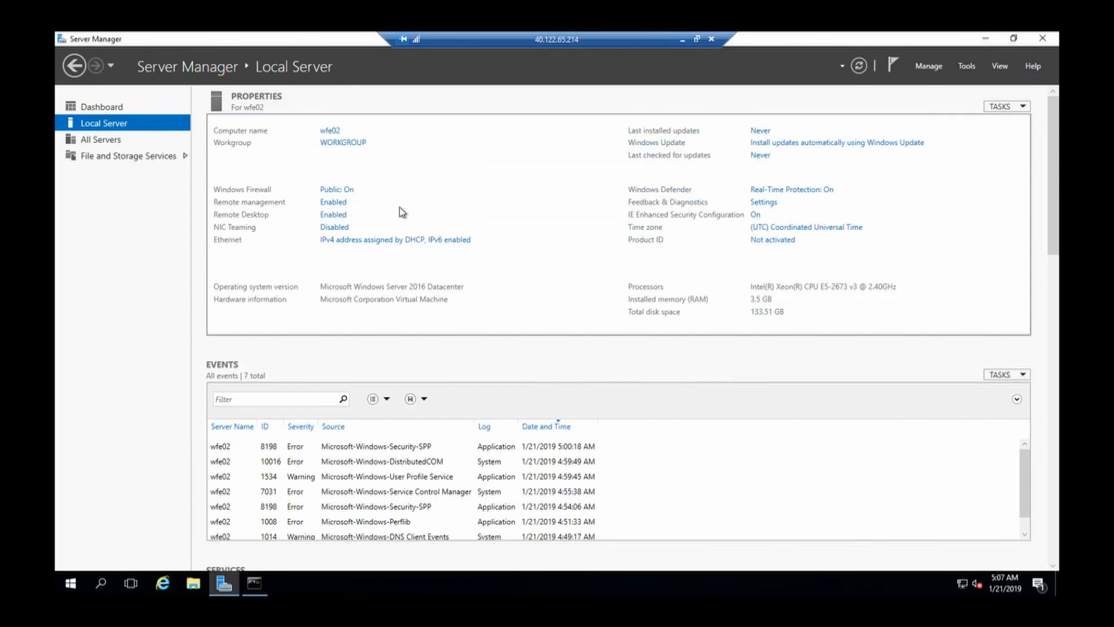
Step: Turn off wfe02's Windows Firewall for private and public networks, then return to wfe01
left_click(334, 190)
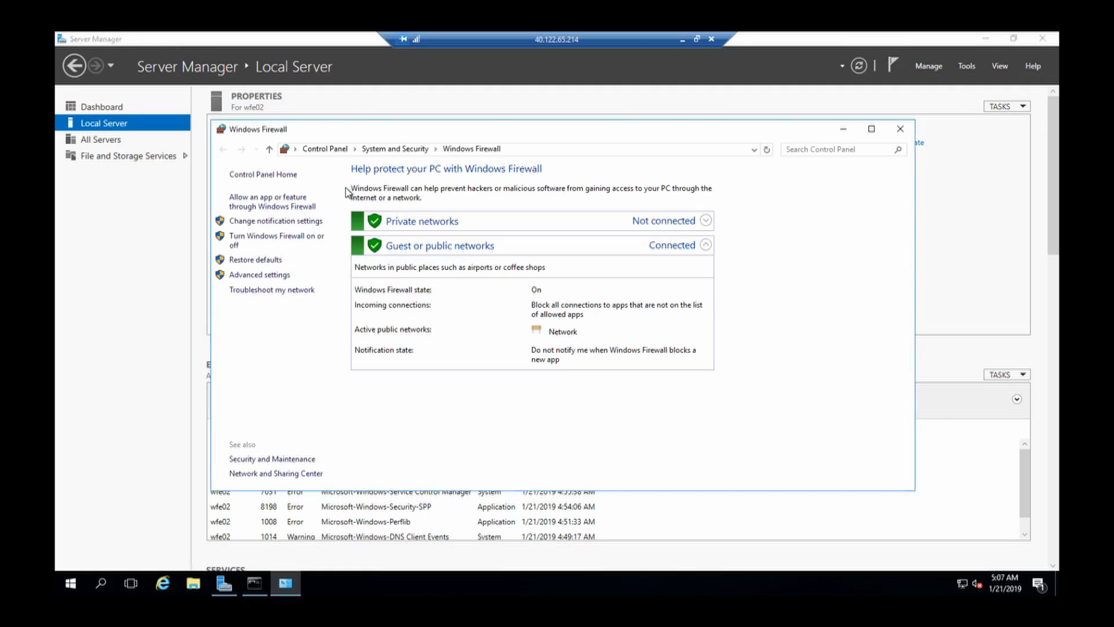
left_click(292, 241)
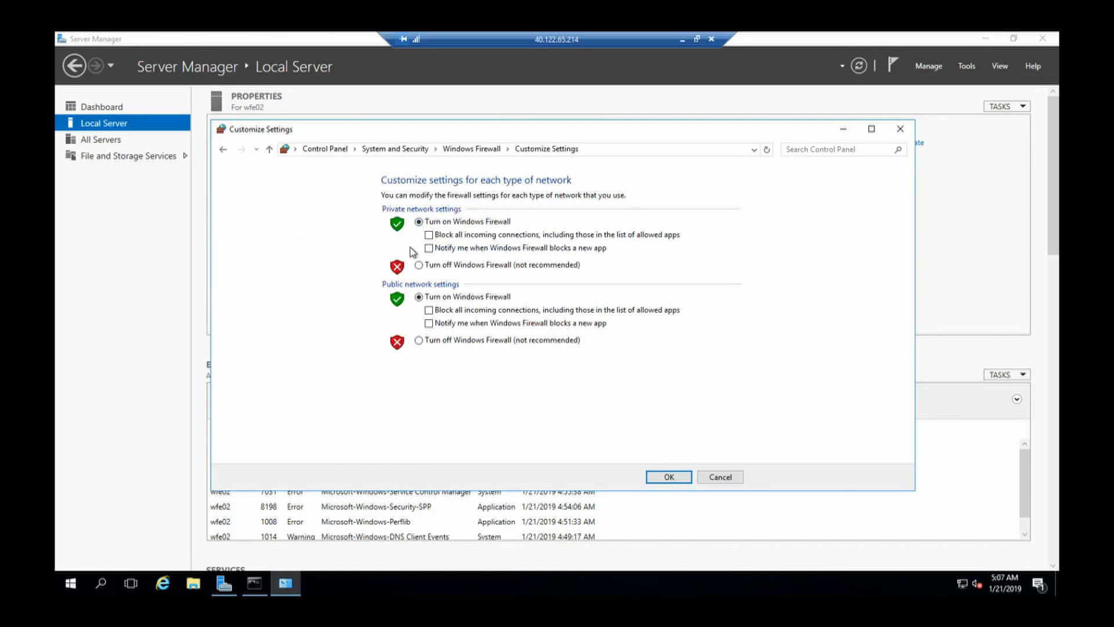
left_click(418, 265)
left_click(419, 340)
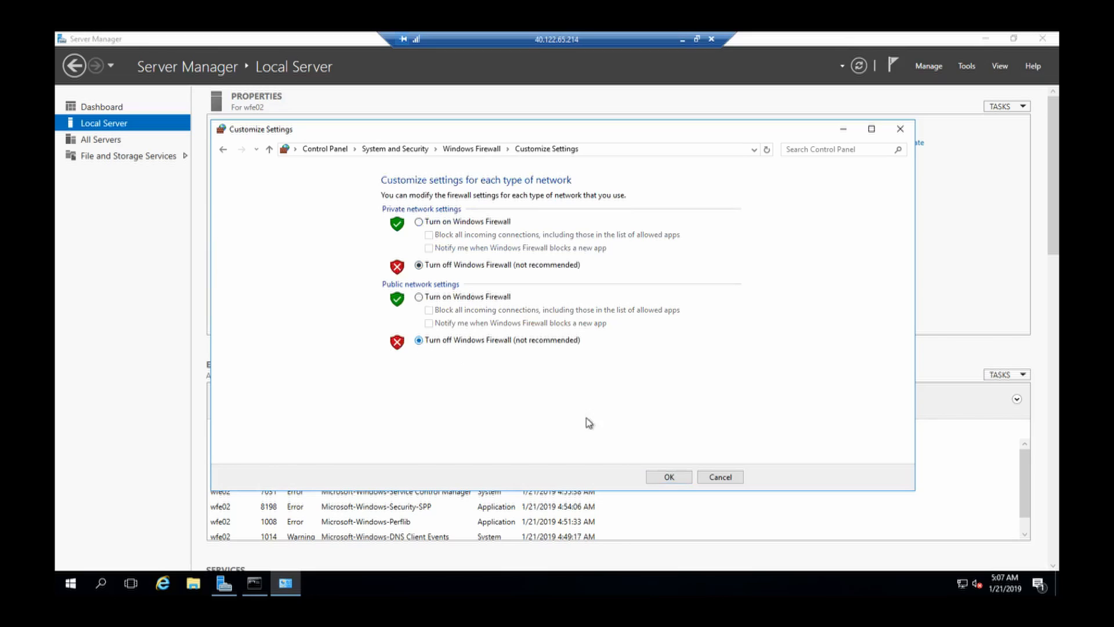
left_click(669, 477)
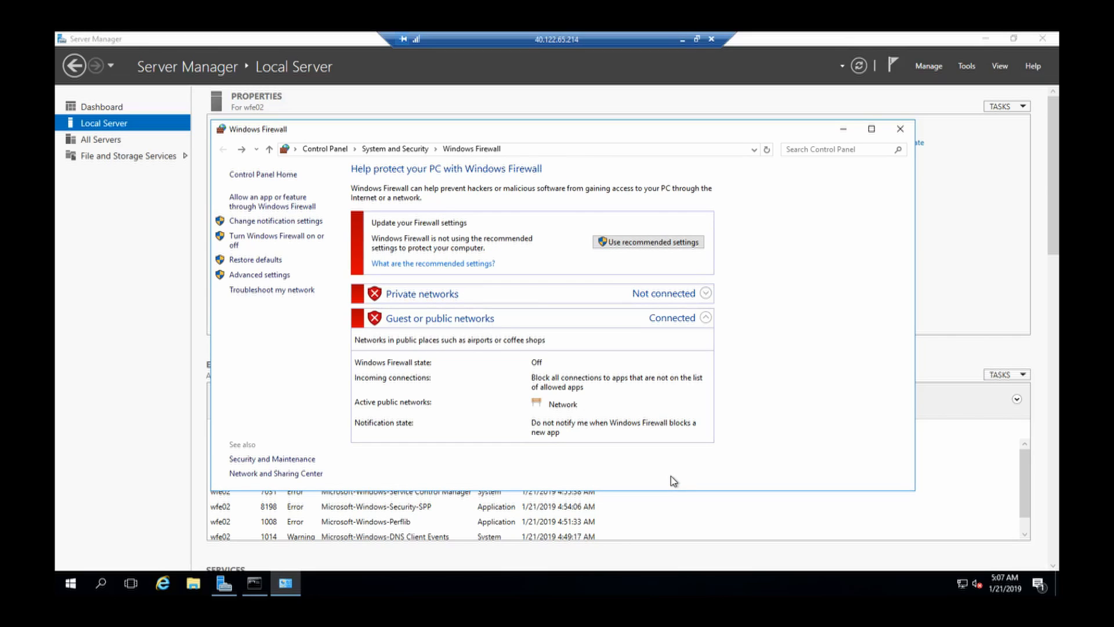
left_click(900, 129)
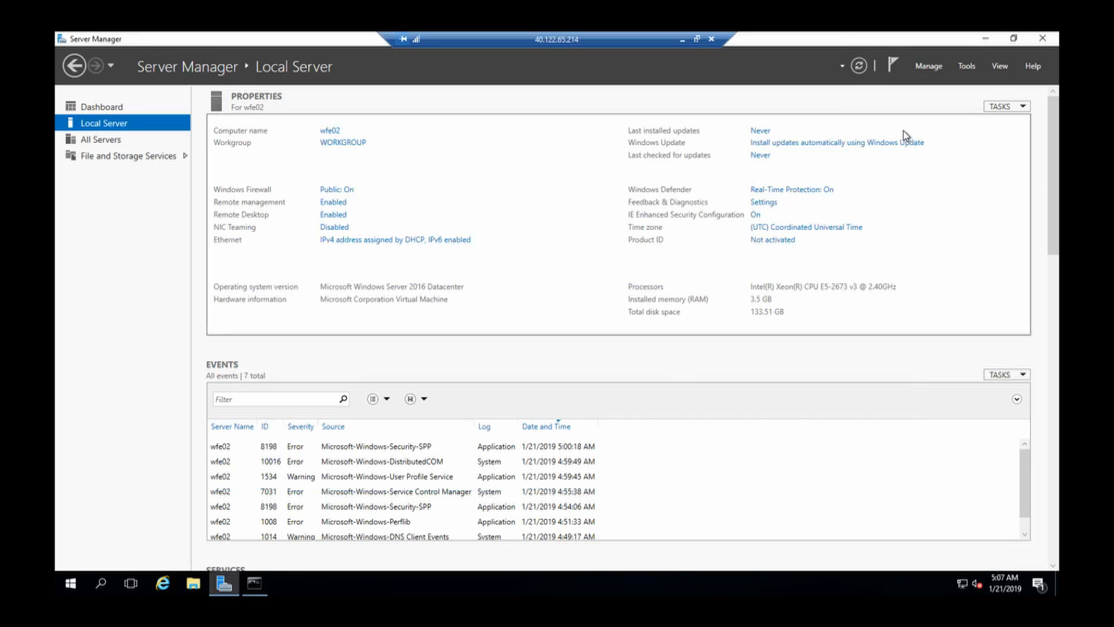
left_click(682, 38)
mouse_move(809, 587)
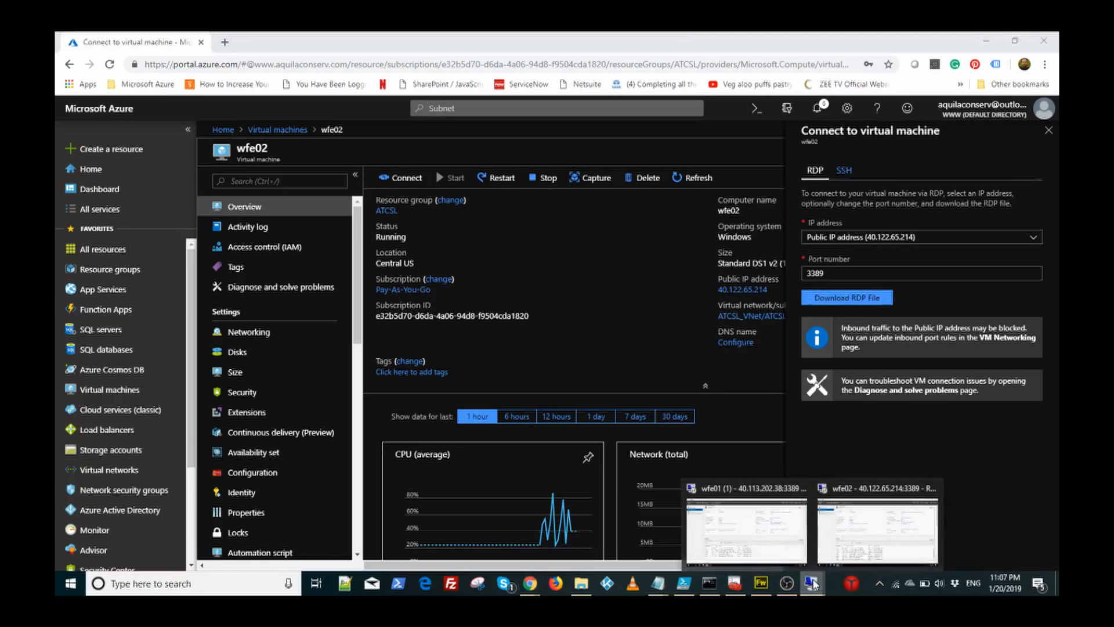
left_click(728, 510)
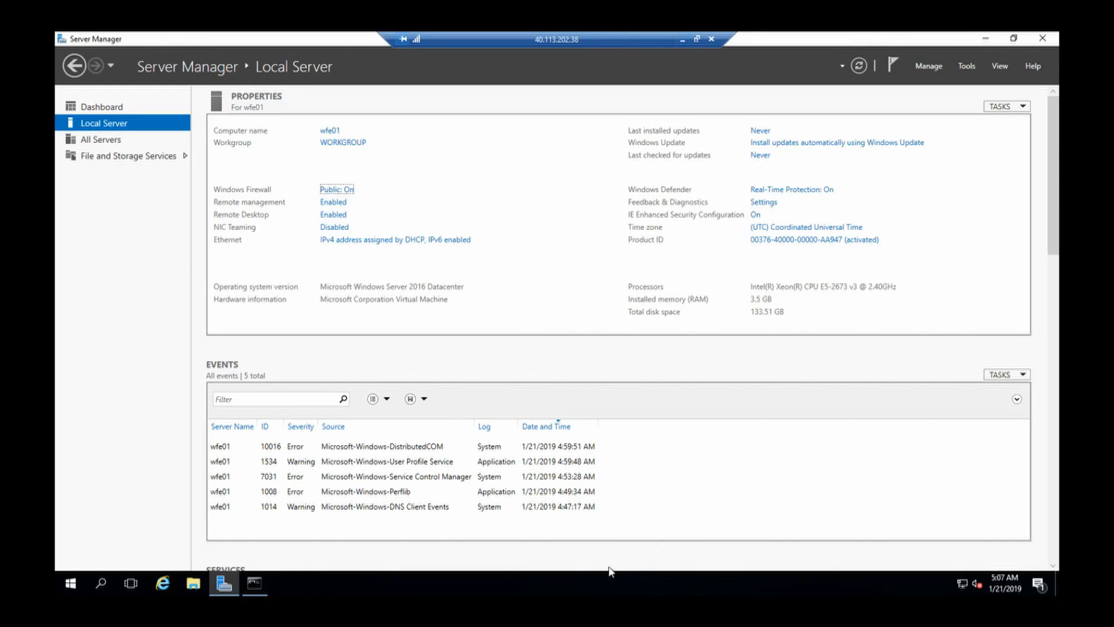
Step: Re-run 'ping wfe02' on wfe01, now getting 4 replies with 0% loss
left_click(259, 582)
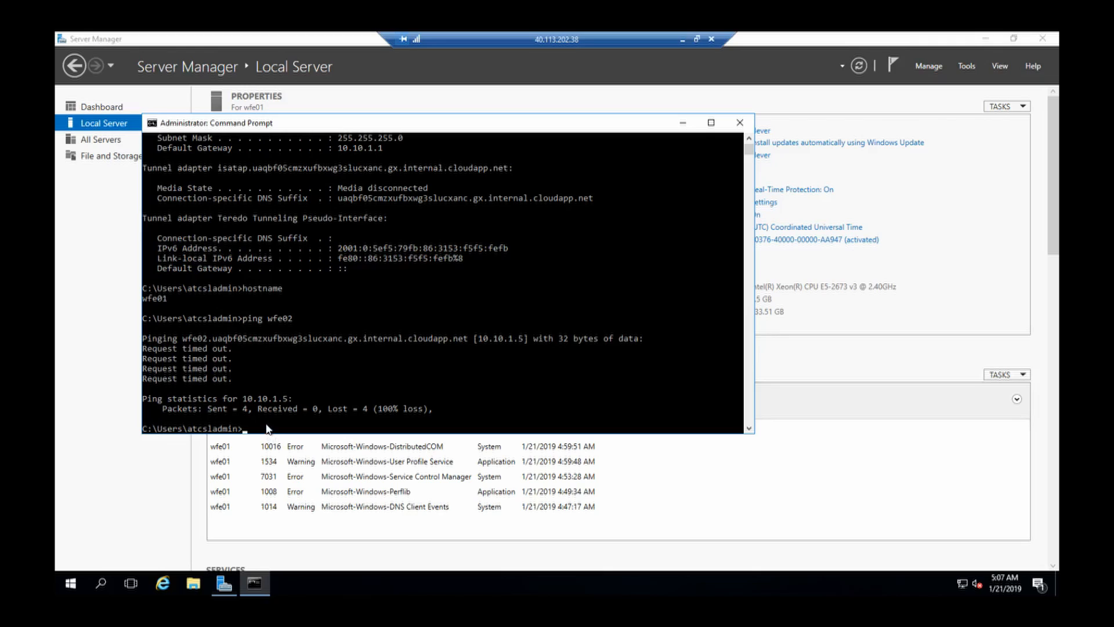
key("Up")
key("Return")
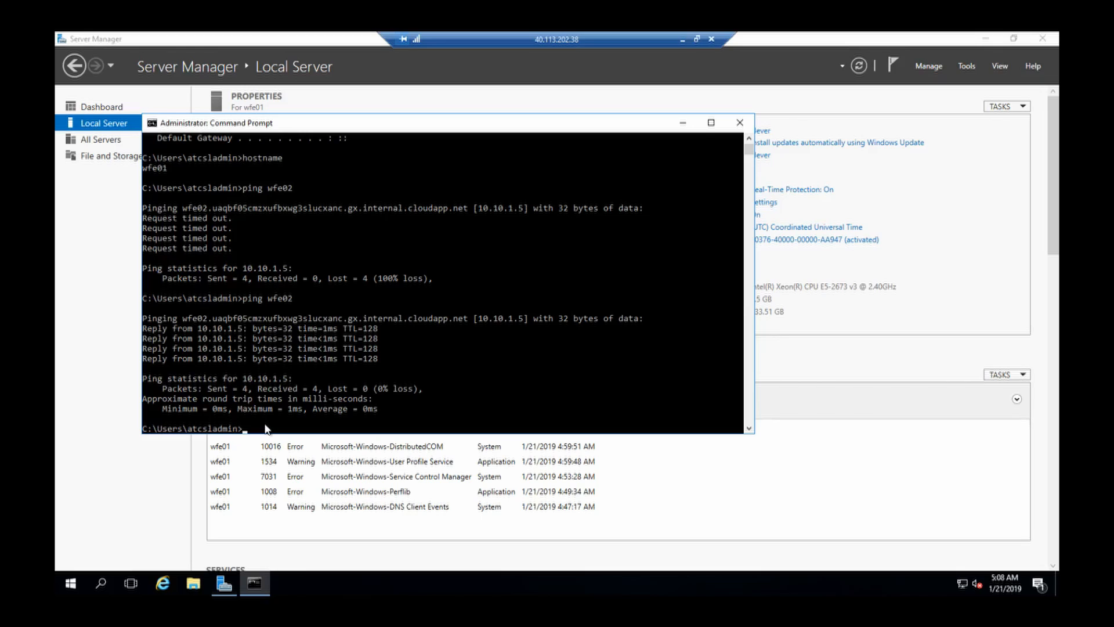
left_click(682, 123)
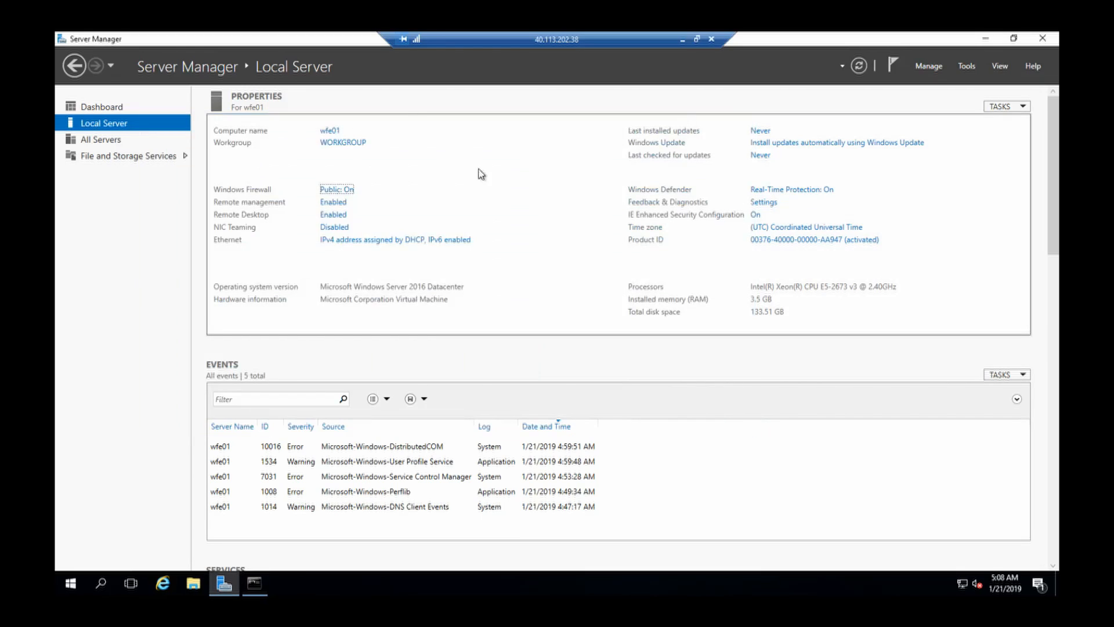
Step: Select Turn off for wfe01's private and public firewalls, confirm, and bring up the wfe02 session
left_click(334, 191)
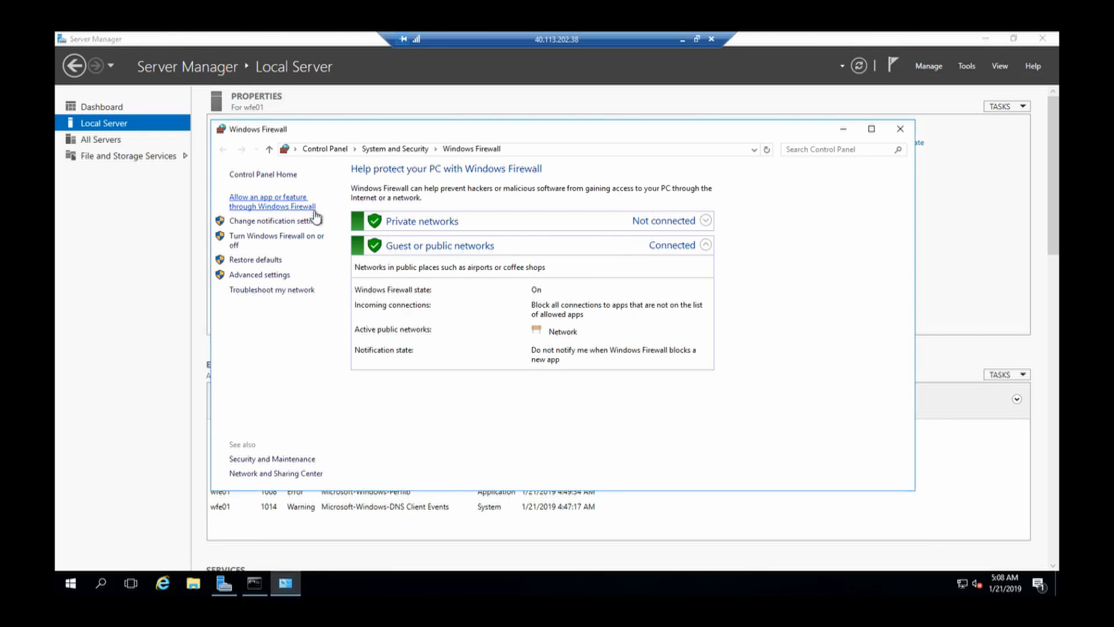
left_click(311, 238)
left_click(436, 266)
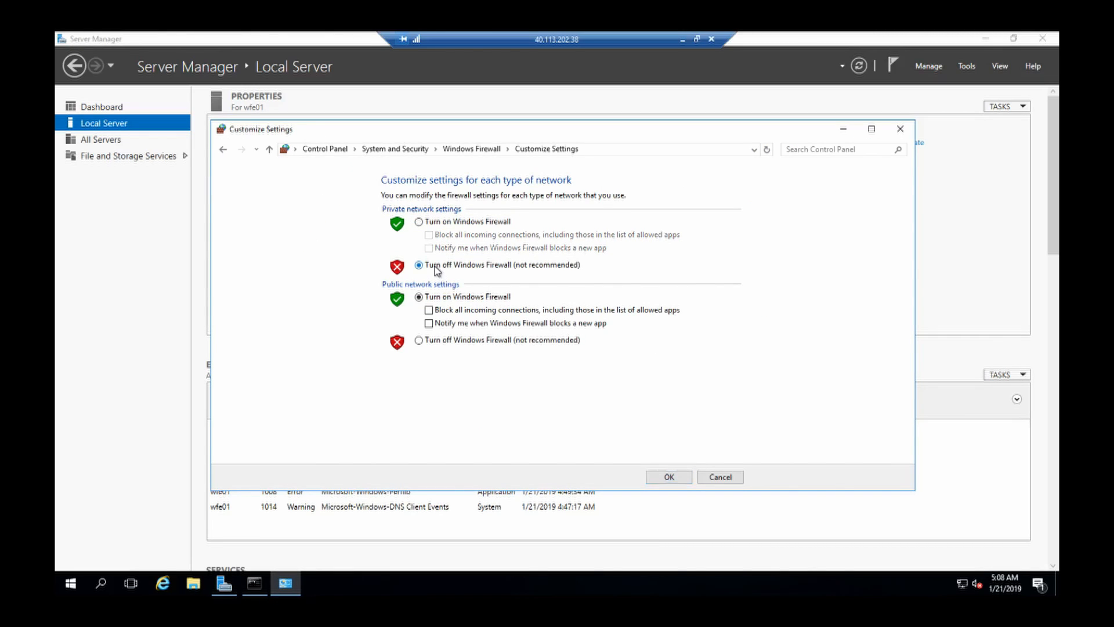
left_click(438, 342)
left_click(669, 476)
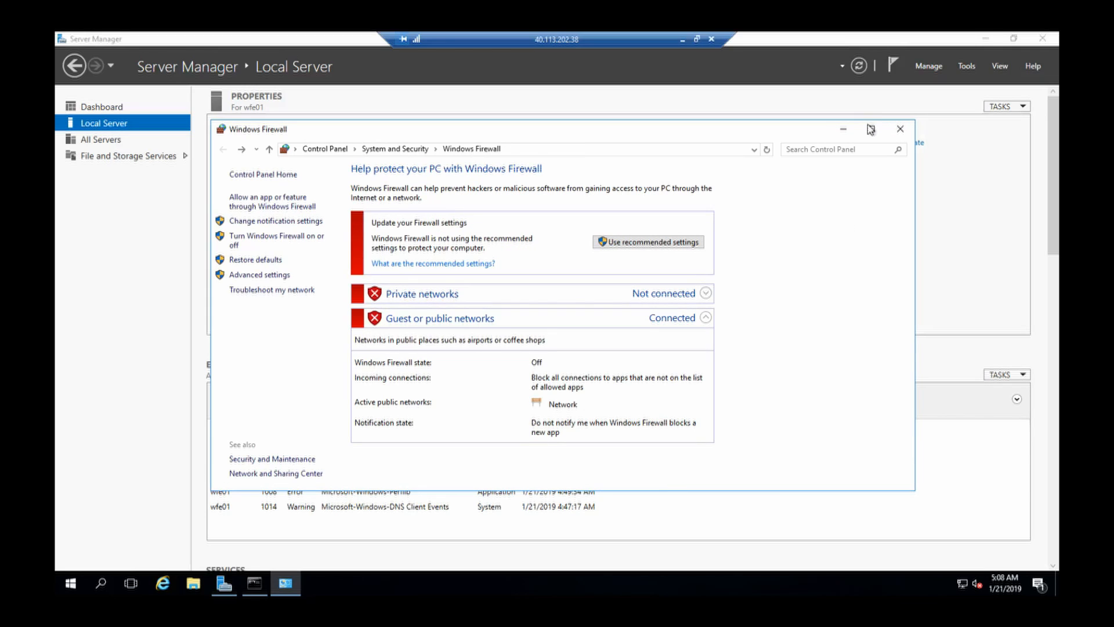
left_click(846, 128)
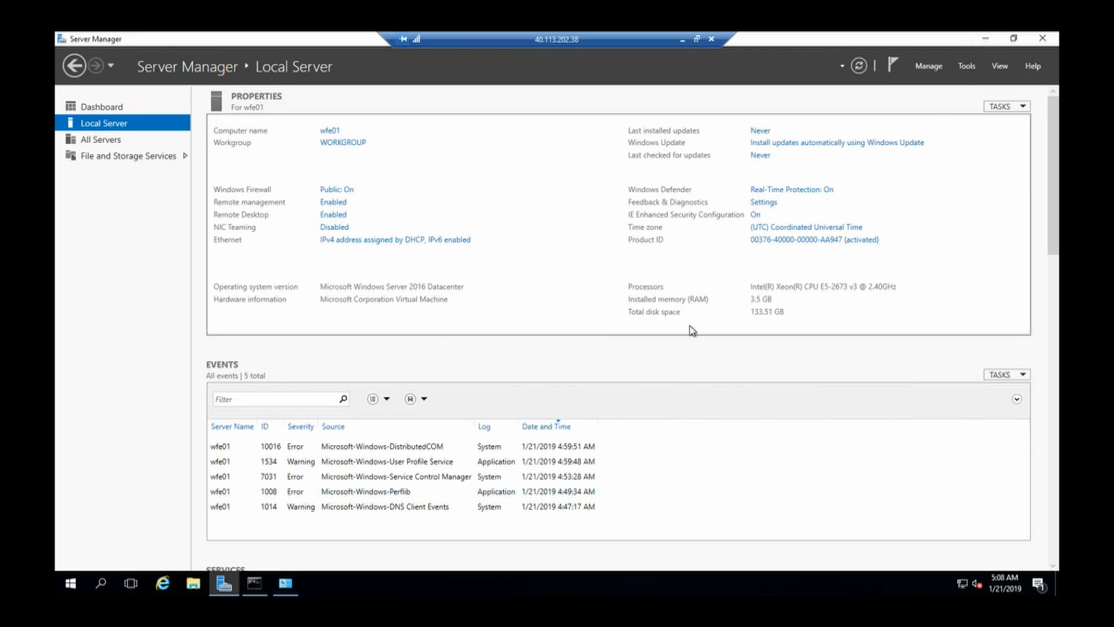
left_click(681, 40)
mouse_move(812, 583)
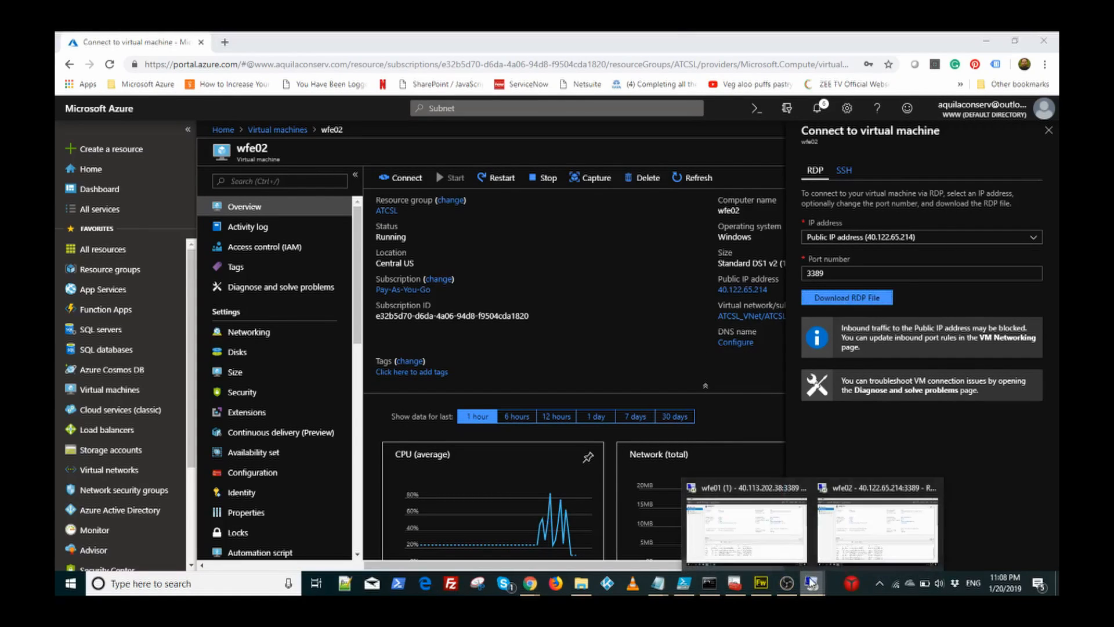
left_click(841, 546)
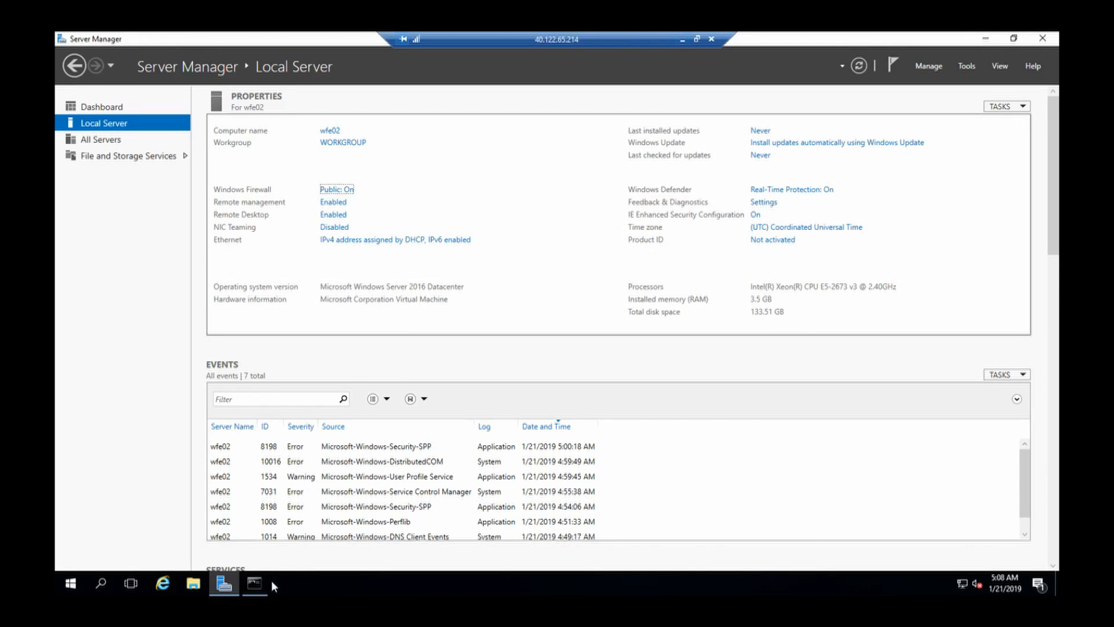
Step: Run 'ping wfe01' in wfe02's Command Prompt for four replies with 0% loss, then minimize the remote session
left_click(255, 583)
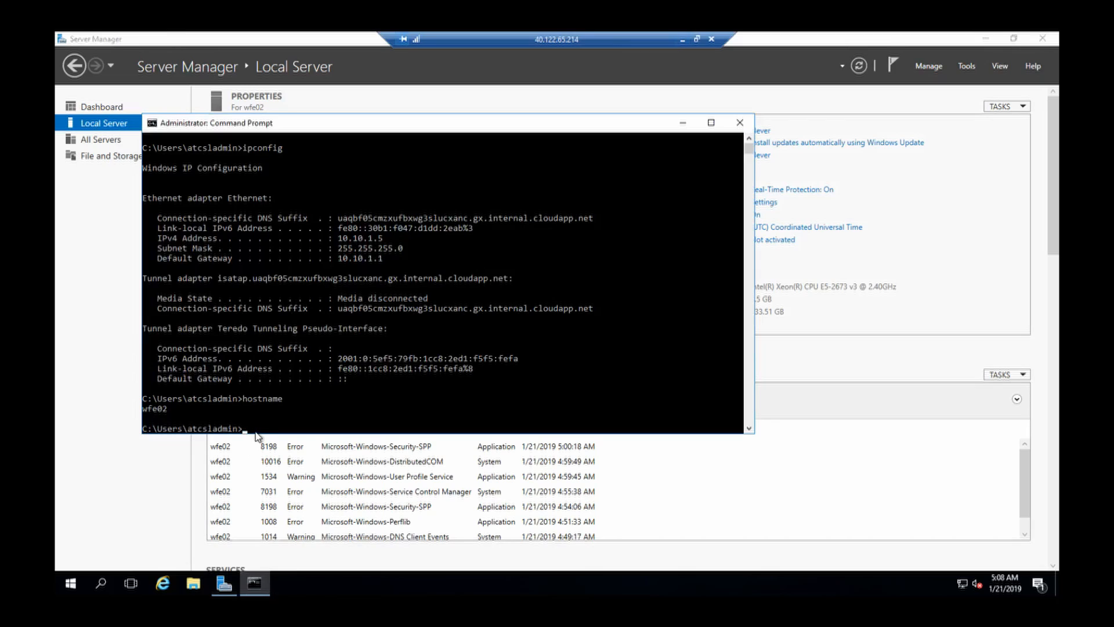
key("Up")
key("Up")
key("Down")
key("Escape")
type("ping wfe02")
key("BackSpace")
type("1")
key("Return")
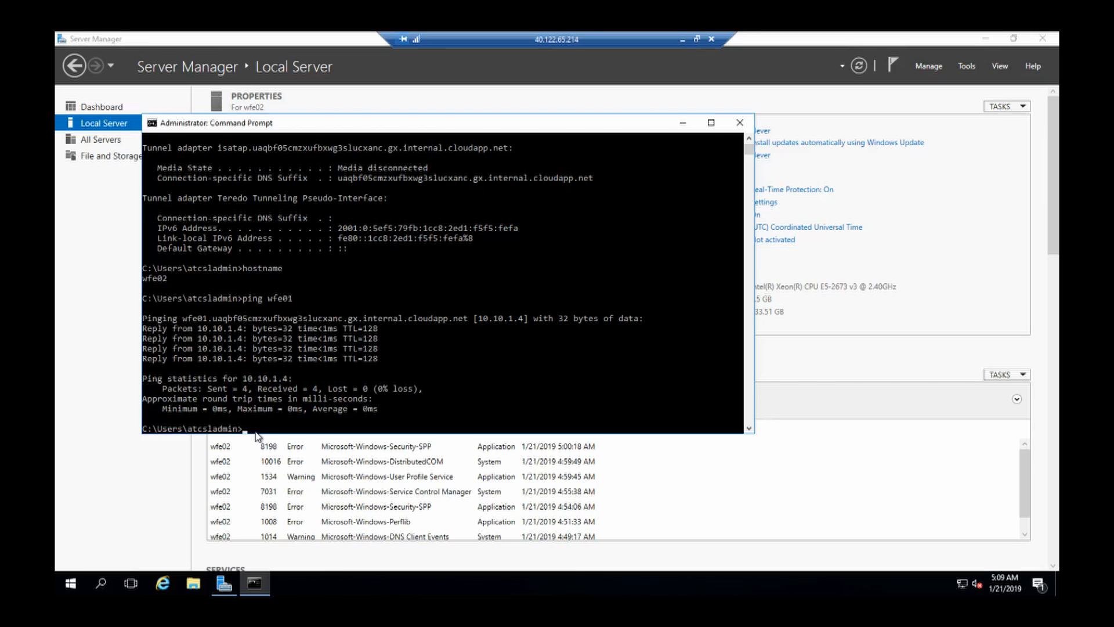
left_click(681, 38)
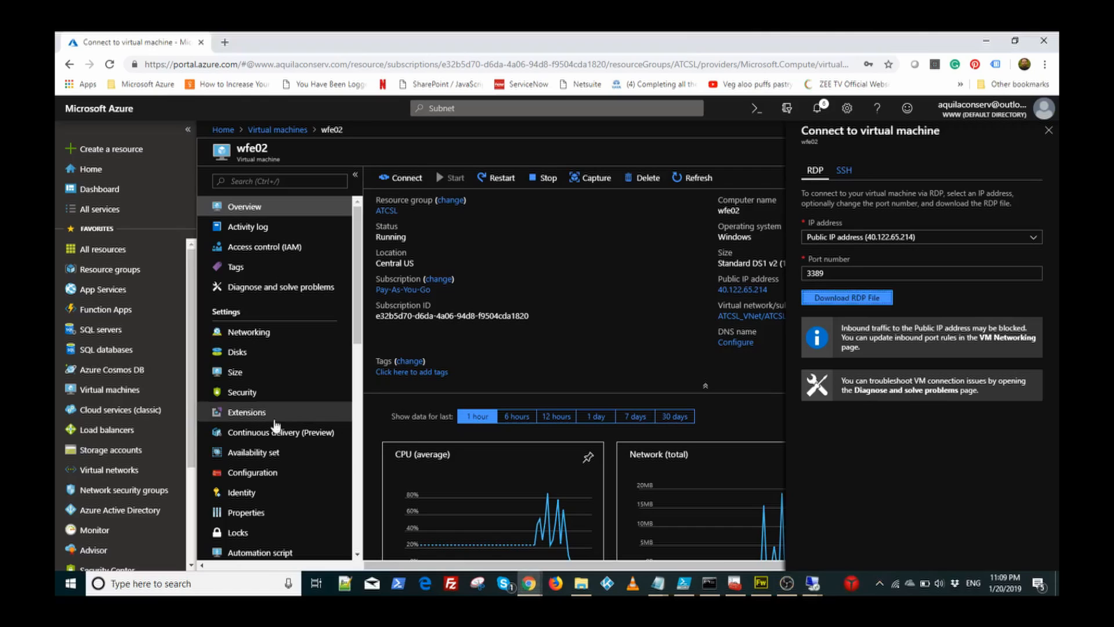
Step: Review the NICs' private IPs (db01 10.10.2.4, db02 10.10.2.5, wfe01 10.10.1.4, wfe02 10.10.1.5), then list the network security groups
left_click_drag(194, 342, 193, 358)
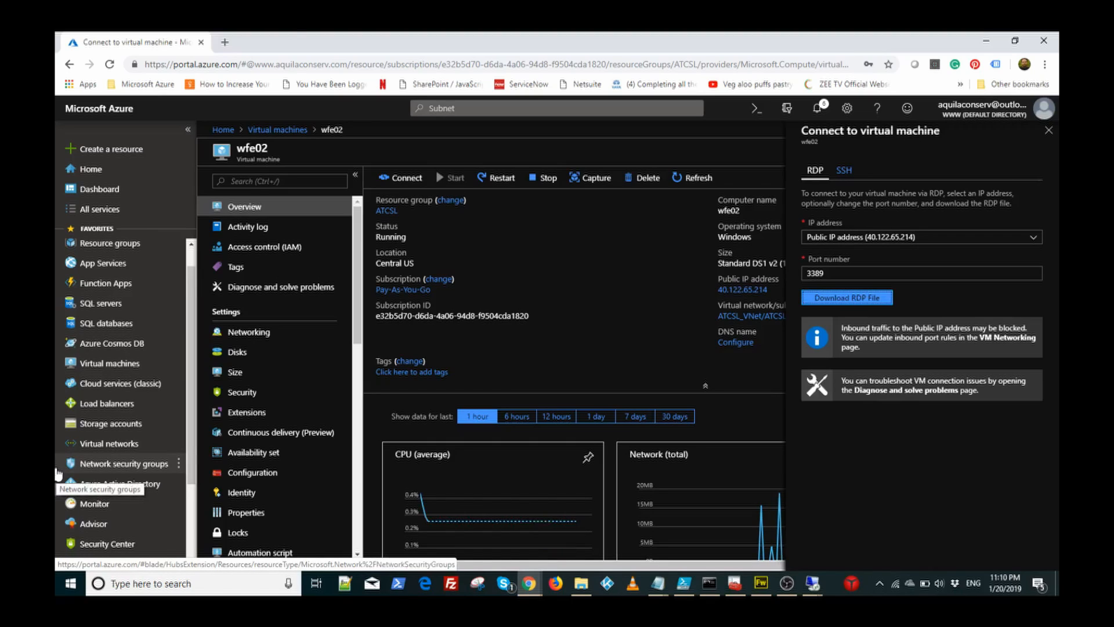
left_click(105, 468)
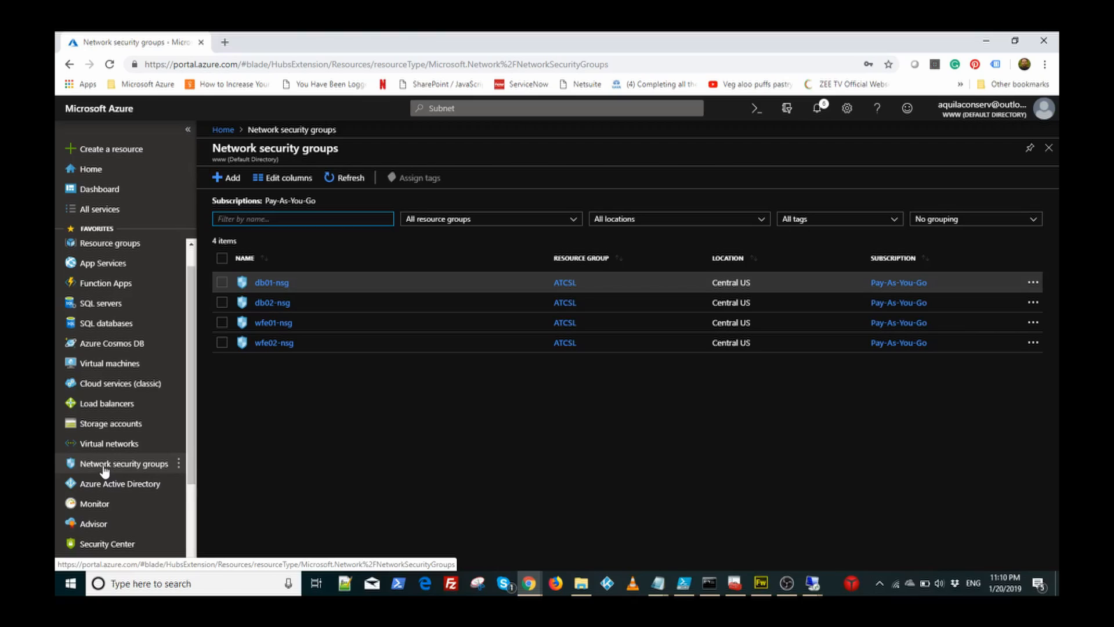
scroll(193, 444, "down", 1)
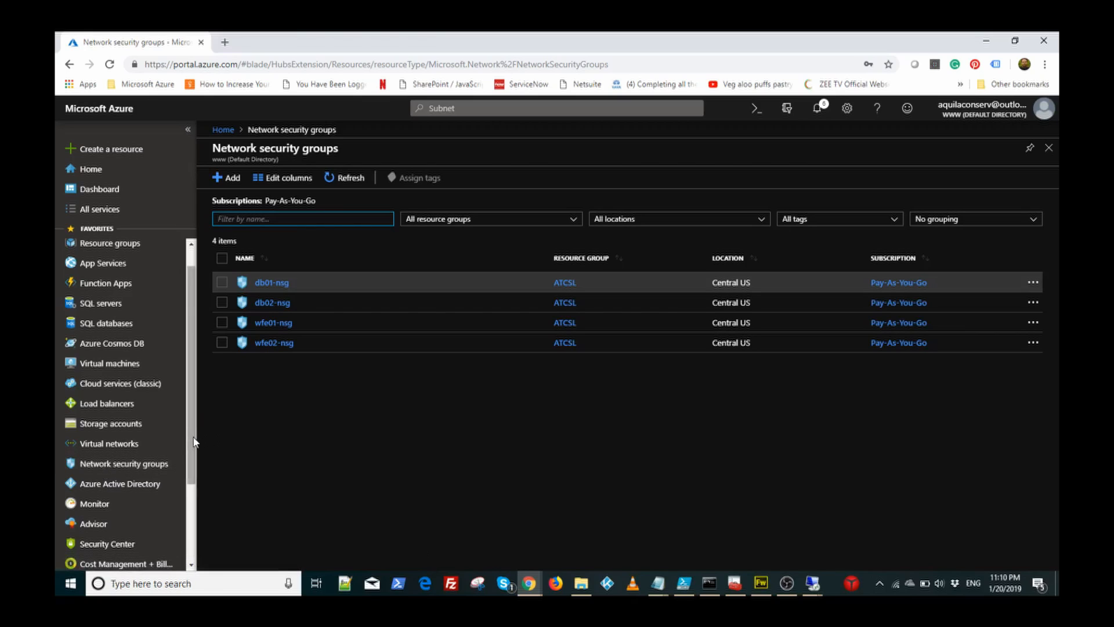
scroll(188, 485, "down", 2)
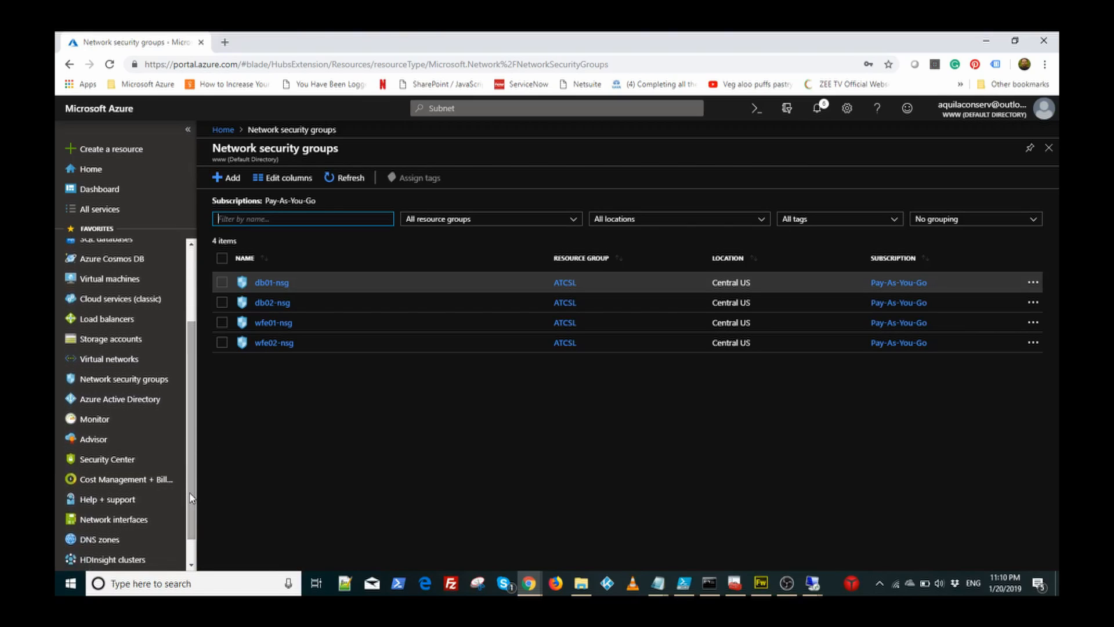
left_click(117, 522)
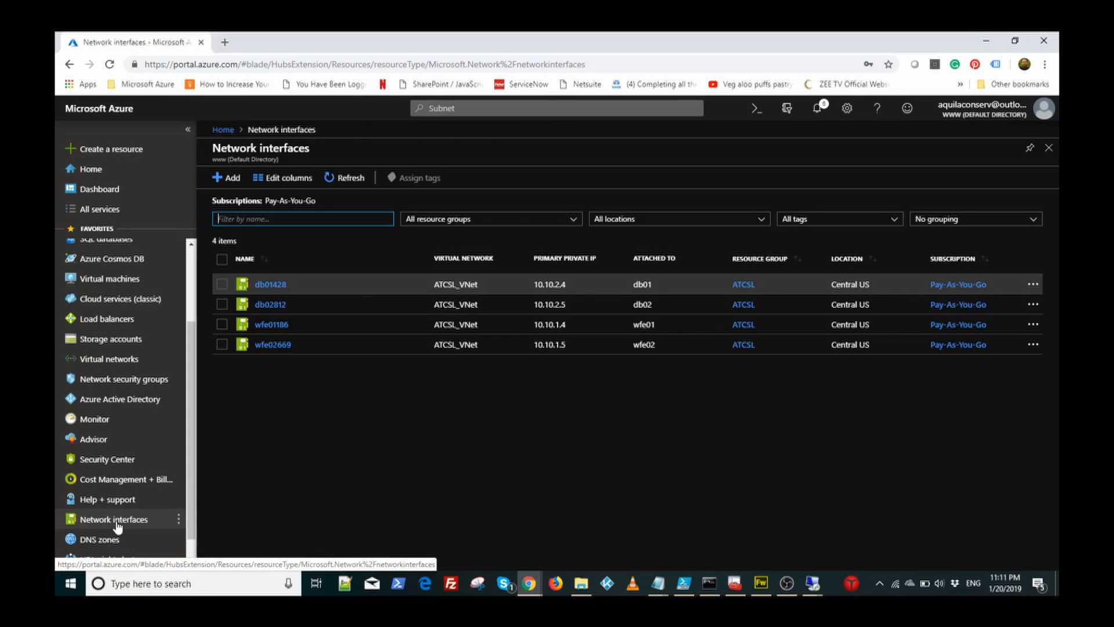
left_click(127, 380)
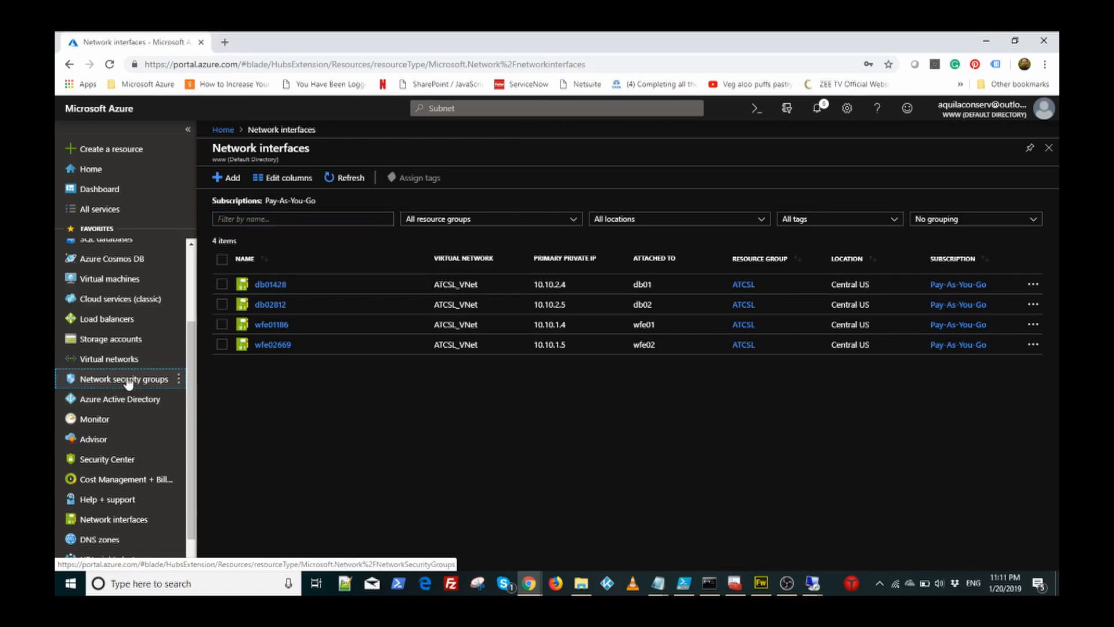
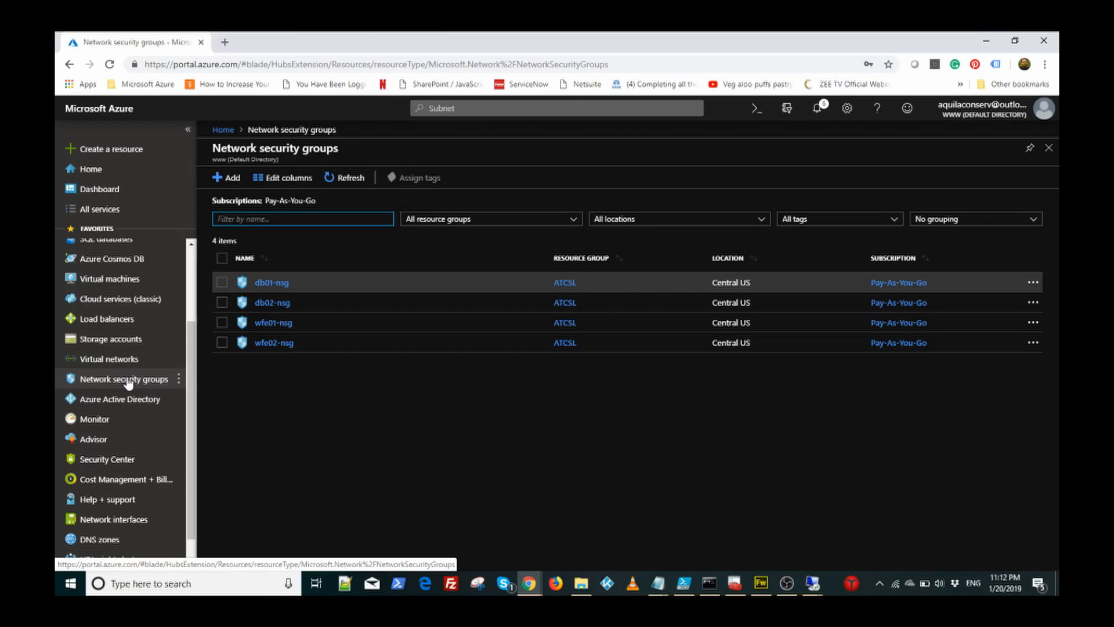
Step: Create network security group ATCSL_WFE_NSG in resource group ATCSL, Central US
left_click(230, 180)
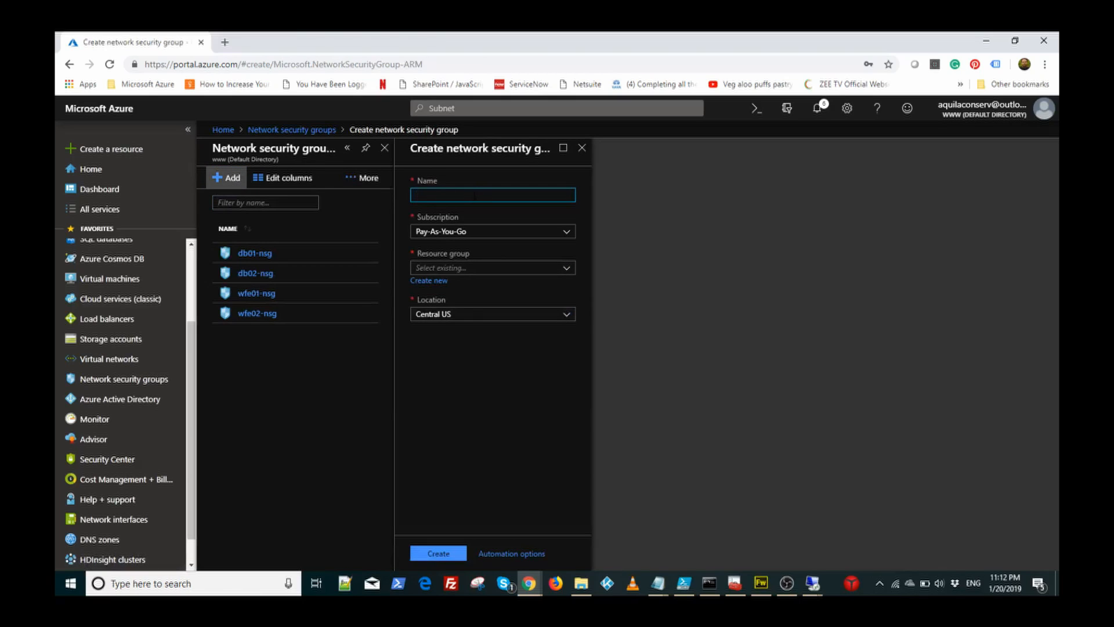
type("ATCSL_EF")
key("BackSpace")
type("WFE_NSG")
left_click(480, 267)
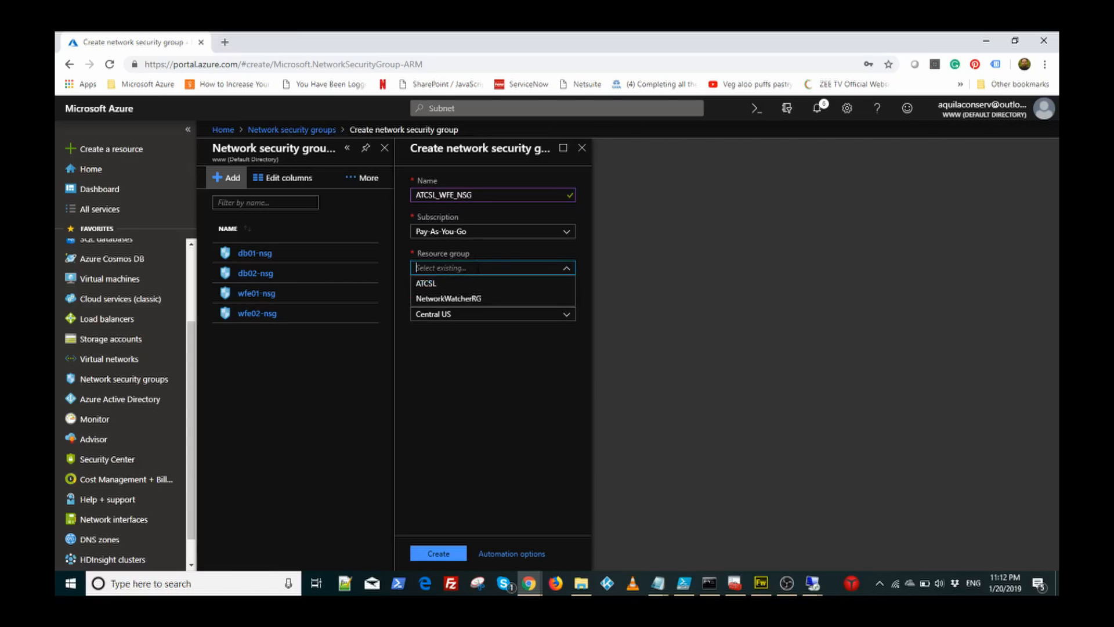
left_click(509, 284)
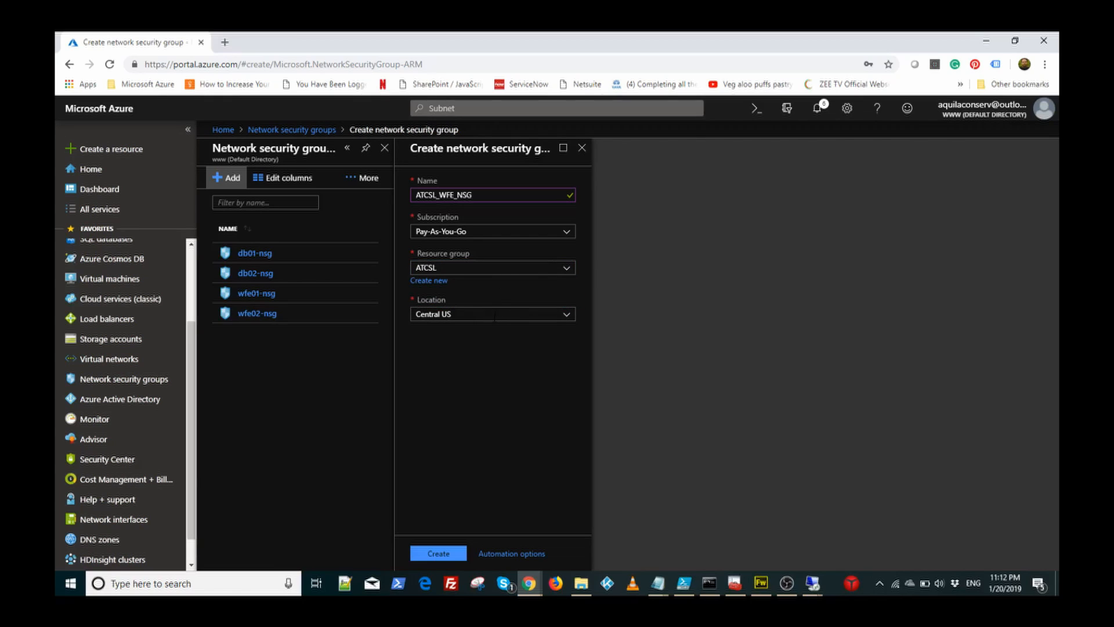
left_click(439, 556)
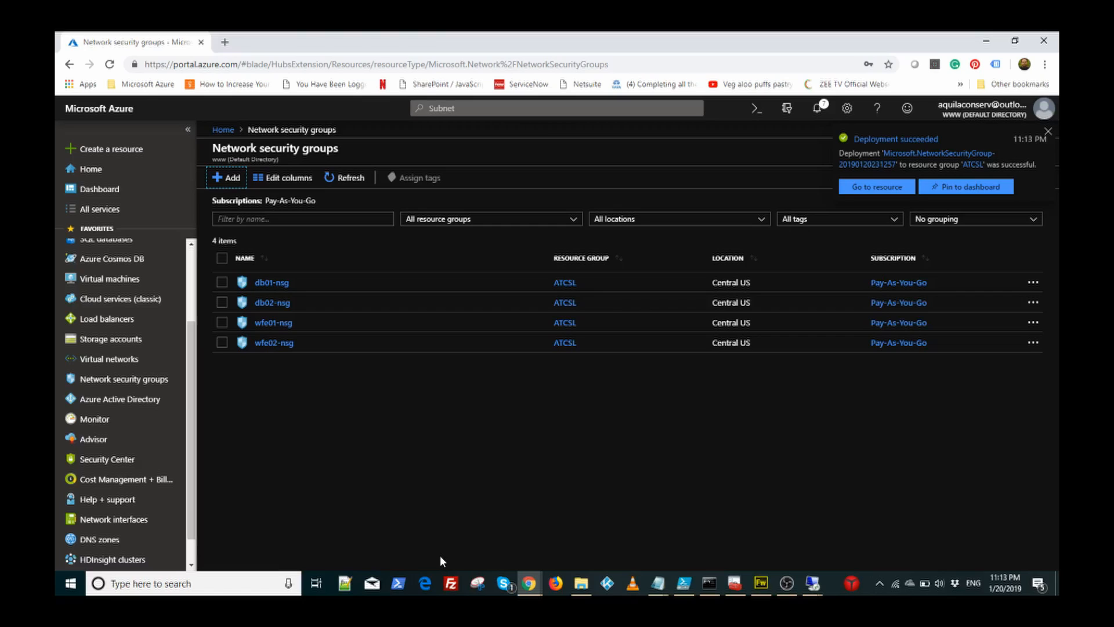
Step: Refresh the NSG list, open ATCSL_WFE_NSG, and show its three default inbound rules (65000, 65001, 65500)
left_click(348, 177)
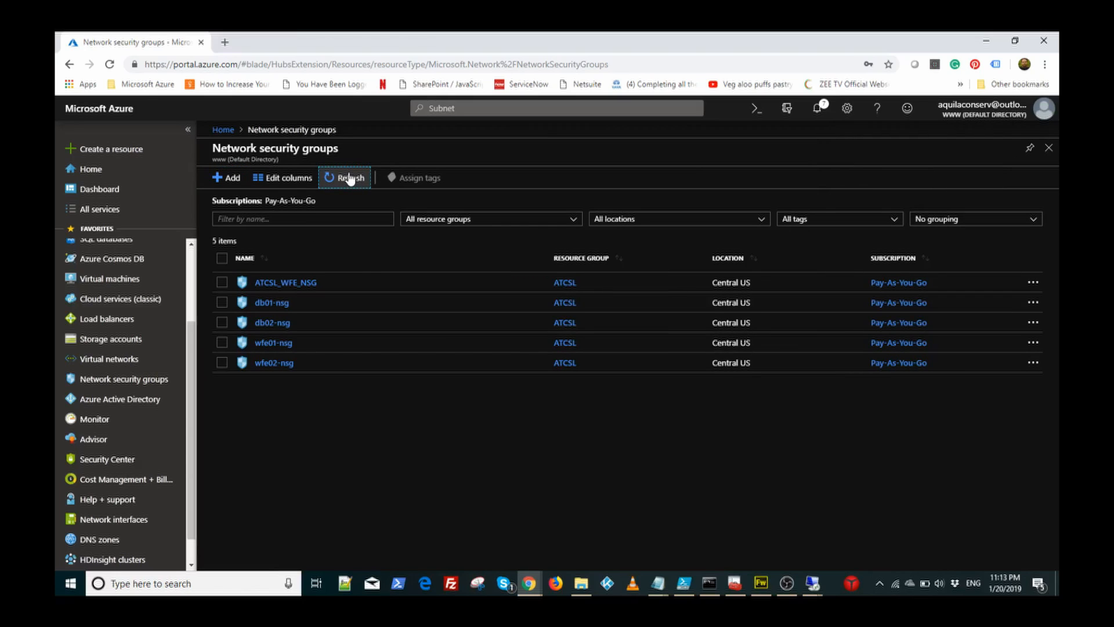
left_click(294, 284)
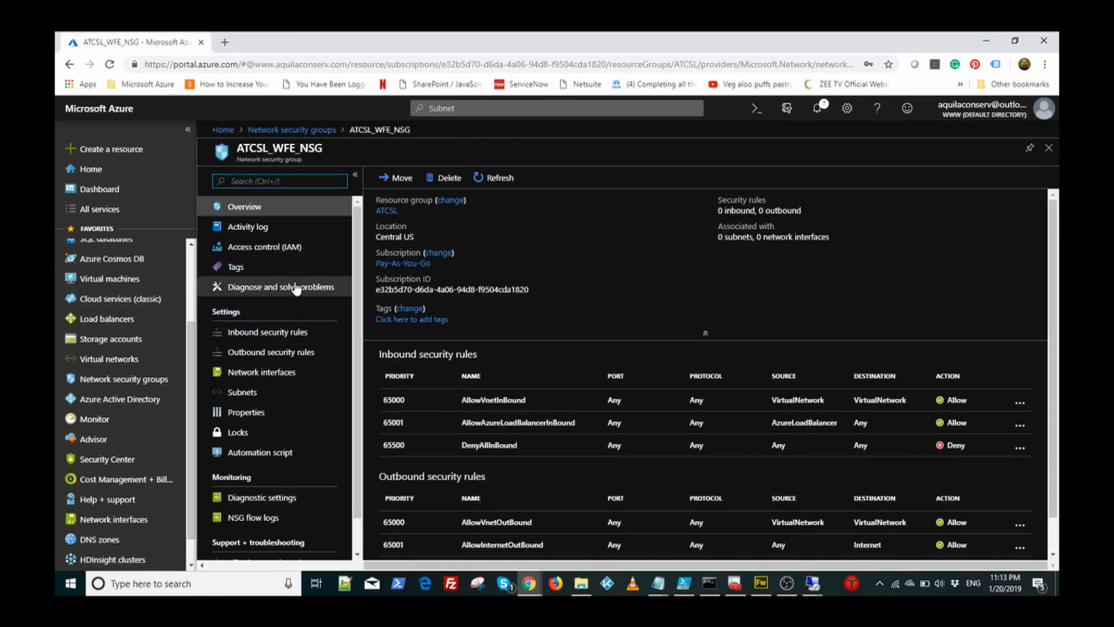
scroll(931, 456, "down", 1)
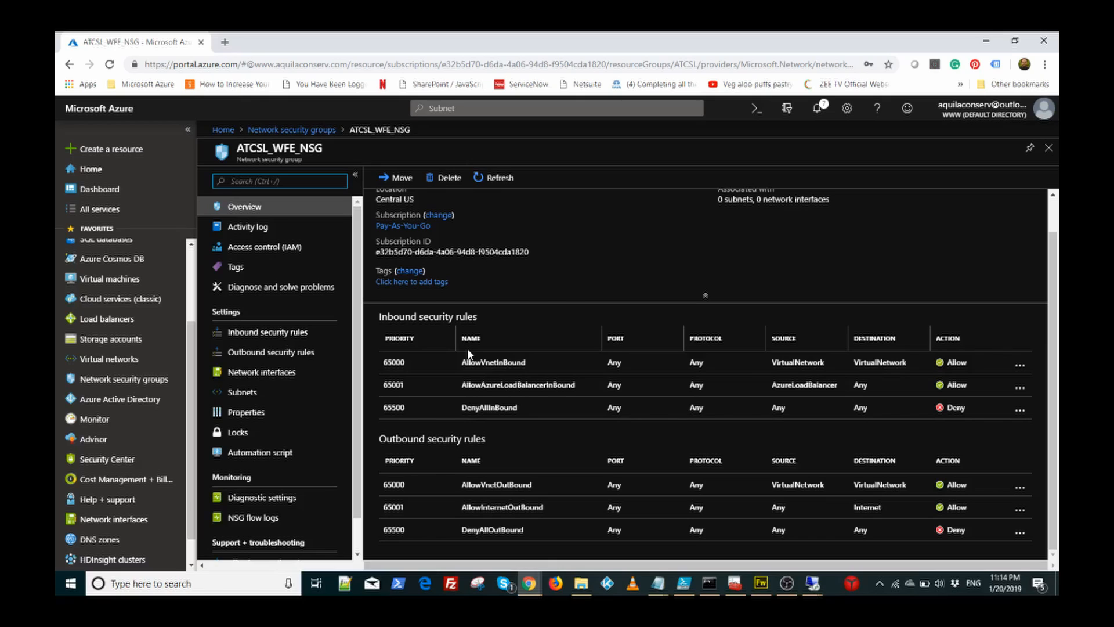
left_click(281, 336)
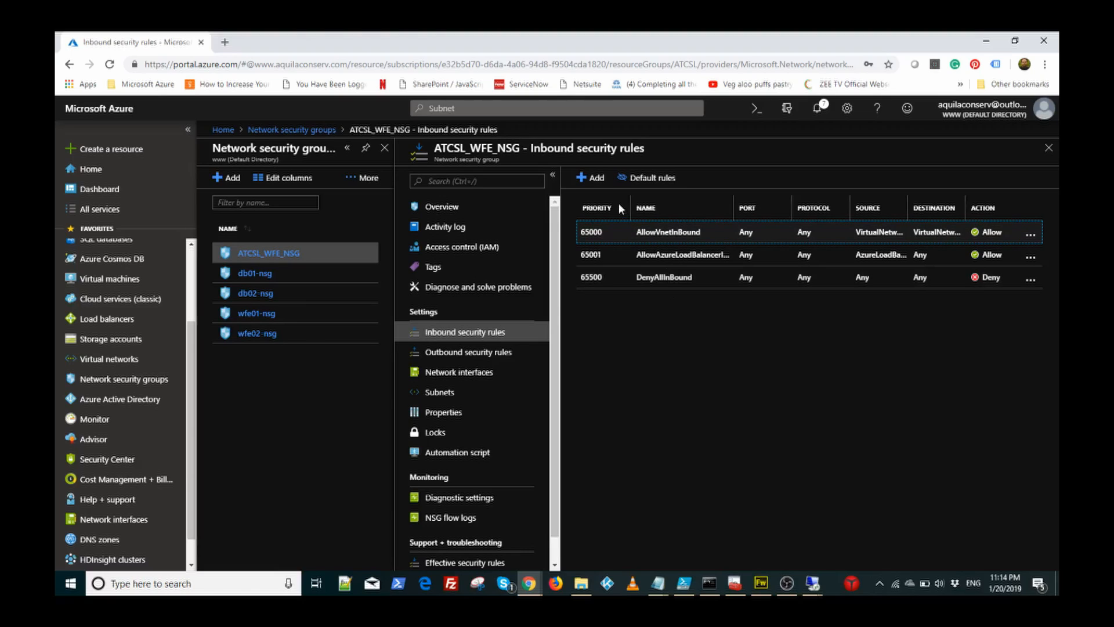
Step: Open the Add inbound security rule form for ATCSL_WFE_NSG
left_click(599, 180)
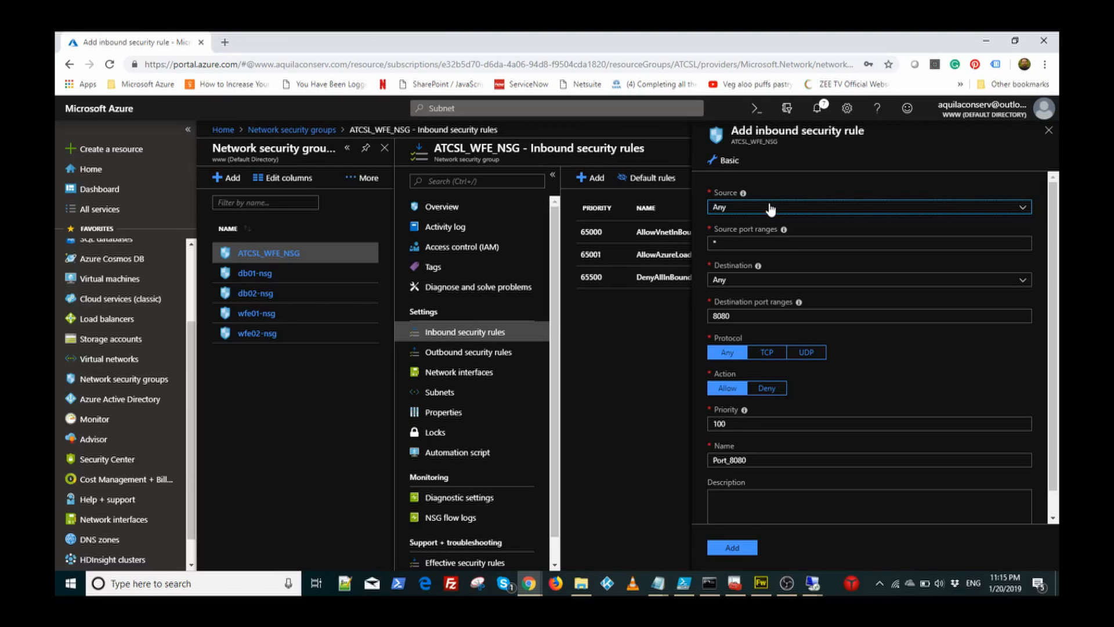
Step: Change the rule to destination port 80, name it Port_80, and add it
double_click(756, 315)
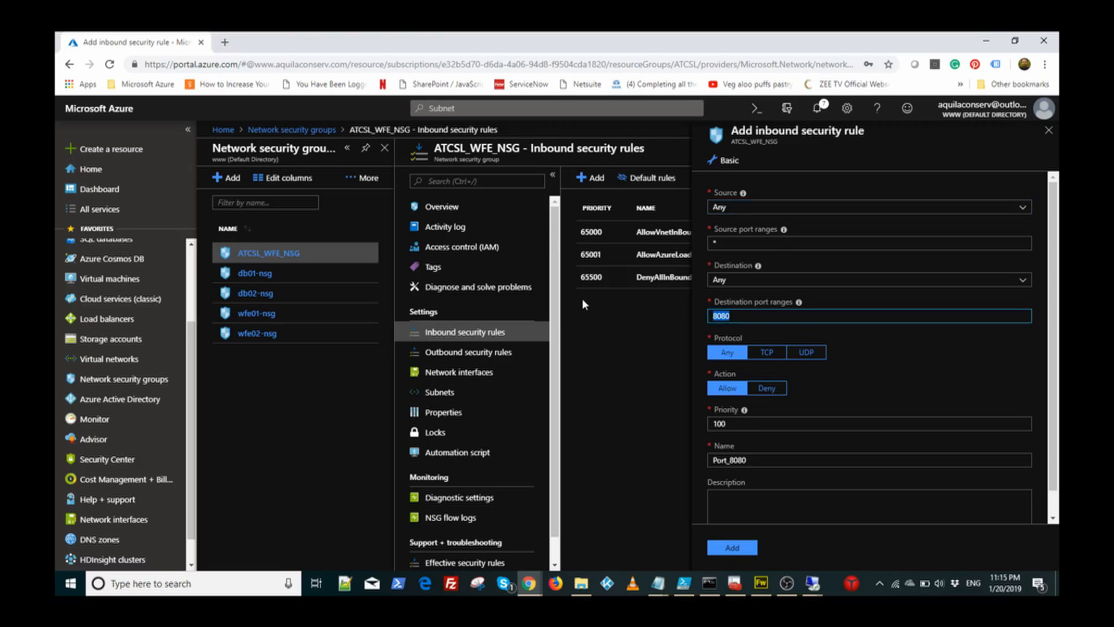
type("80")
left_click_drag(731, 460, 780, 461)
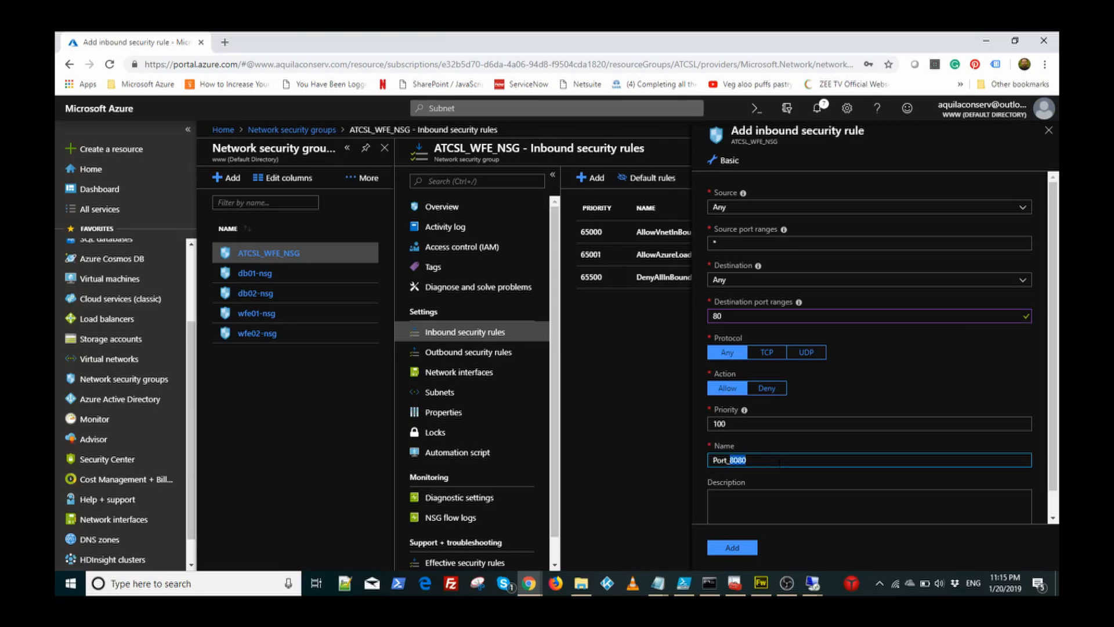
type("80")
left_click(740, 546)
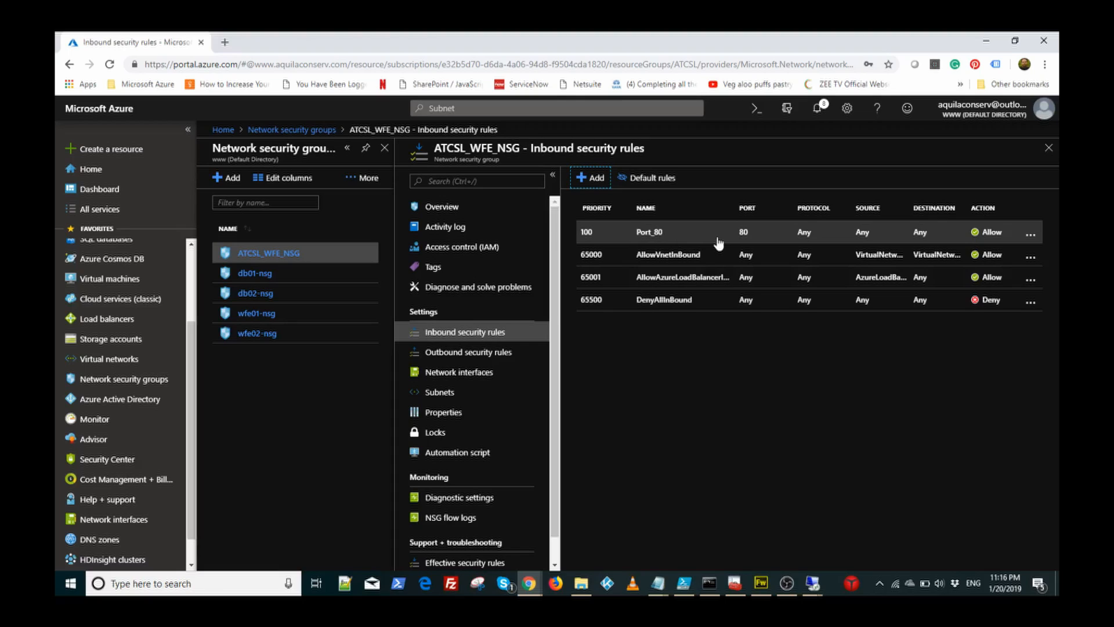
Step: Inspect the Port_80 rule's details, then close them
left_click(651, 235)
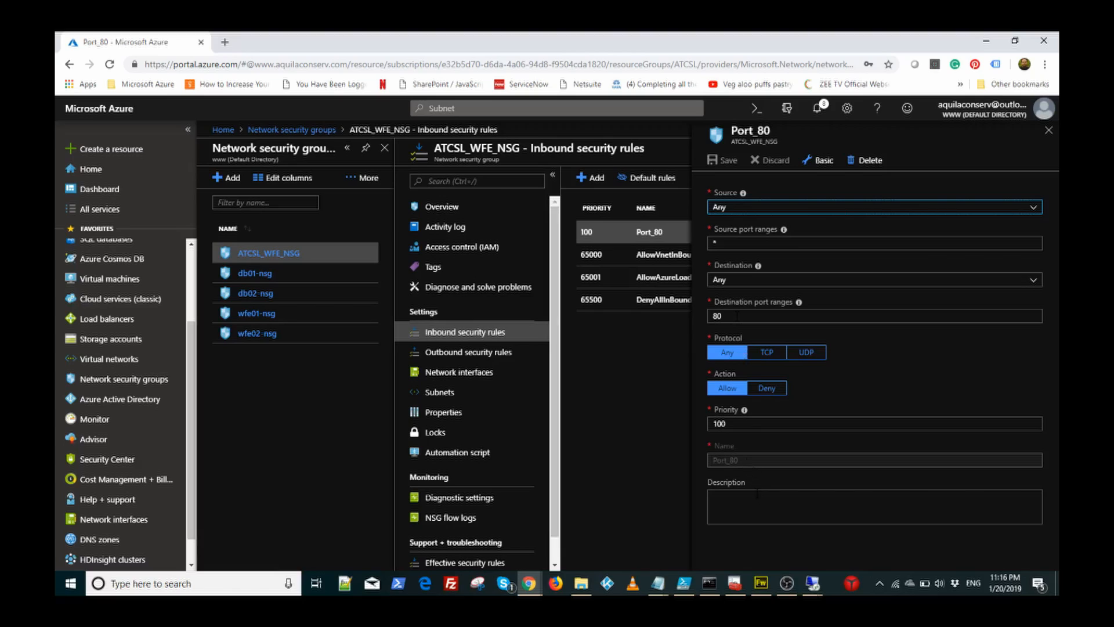
left_click(755, 458)
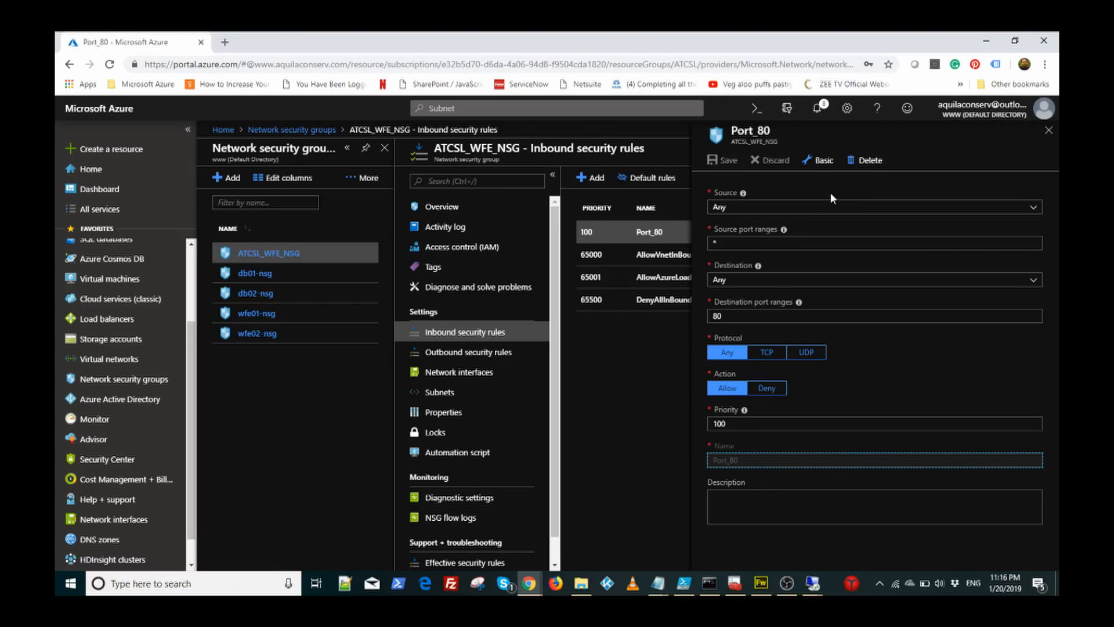
left_click(670, 405)
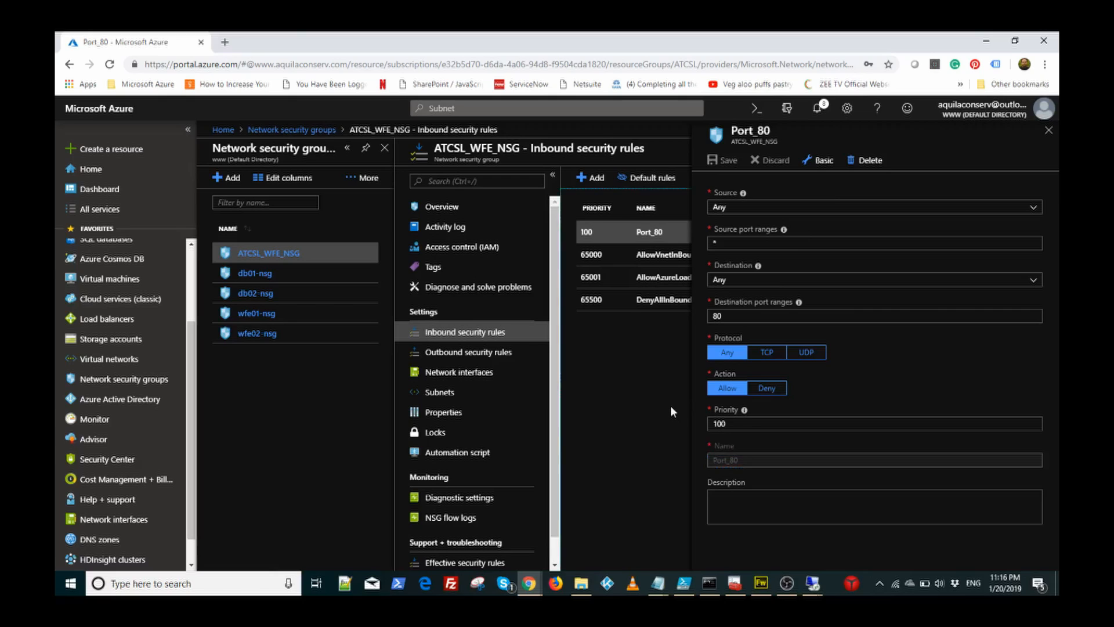
left_click(1047, 130)
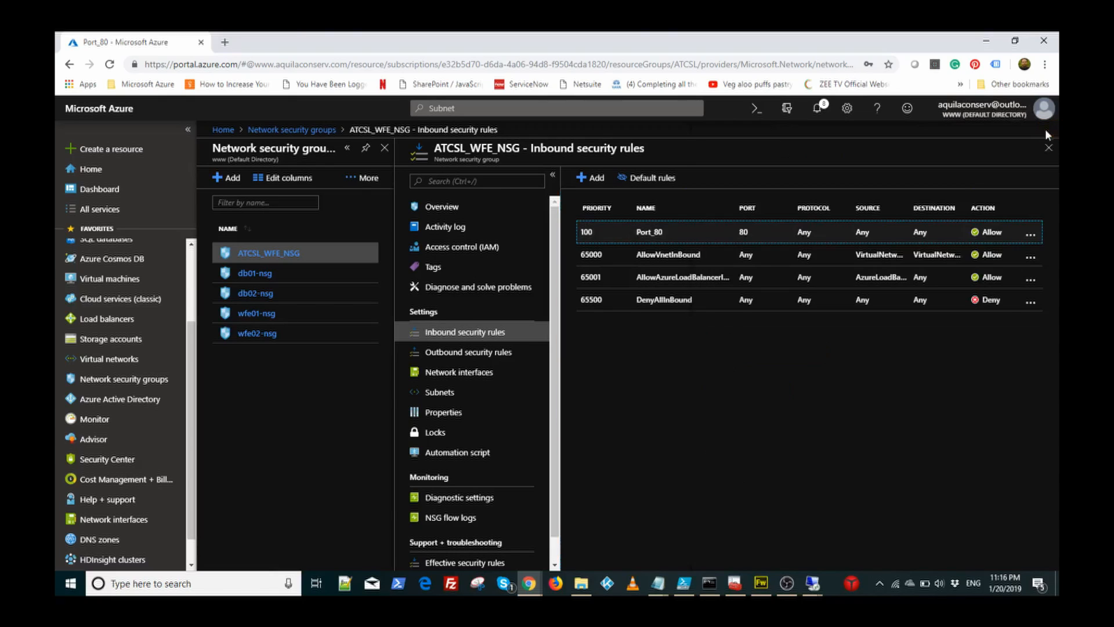
left_click(591, 179)
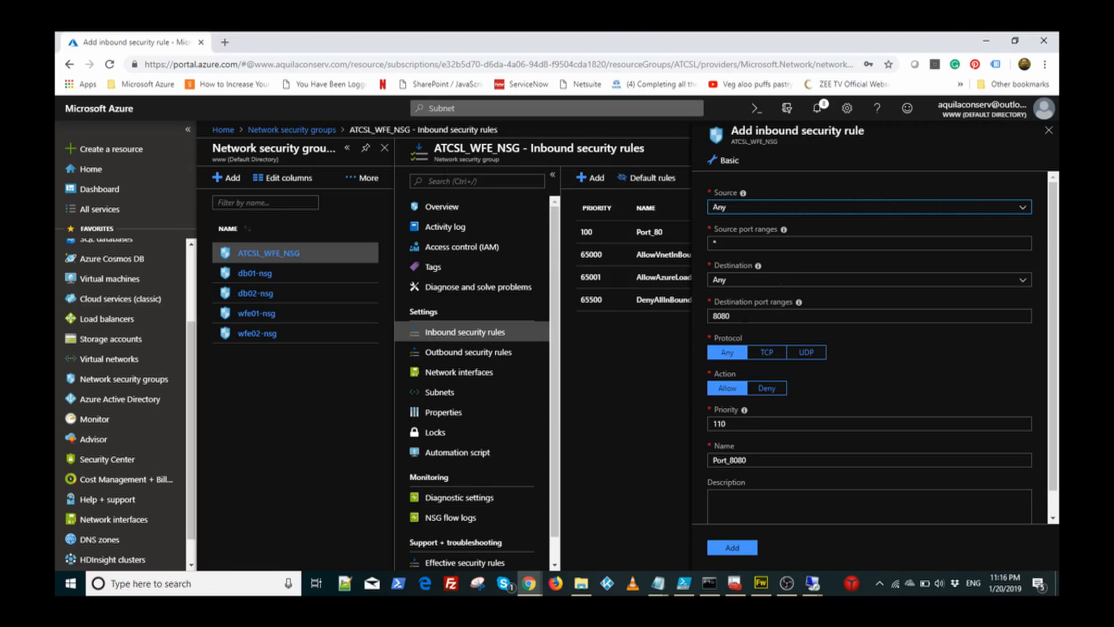
left_click_drag(745, 318, 539, 366)
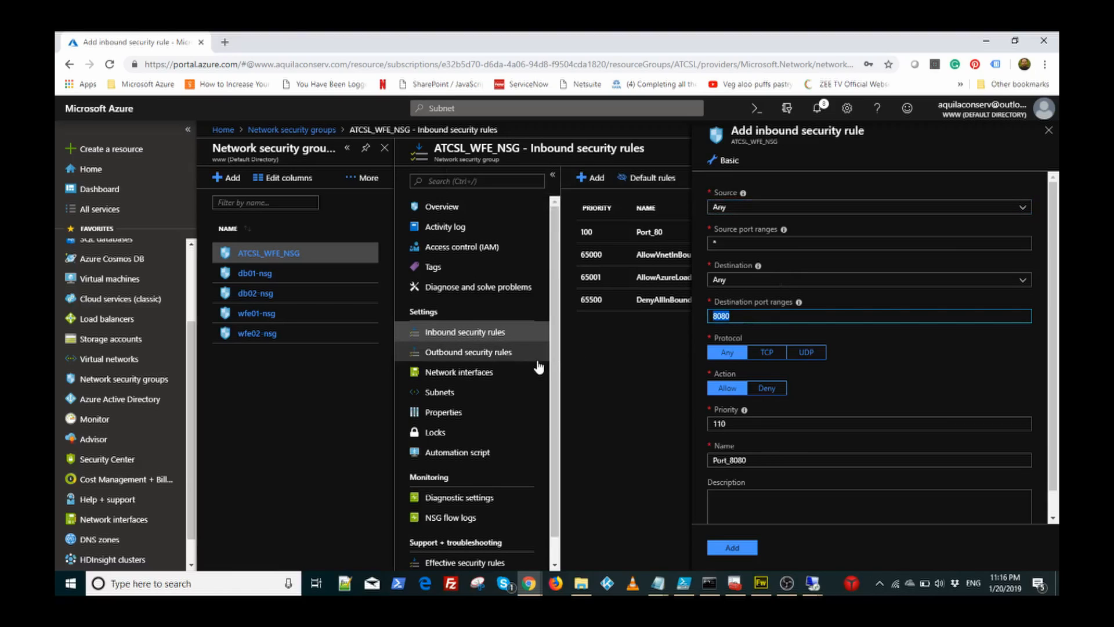
type("443")
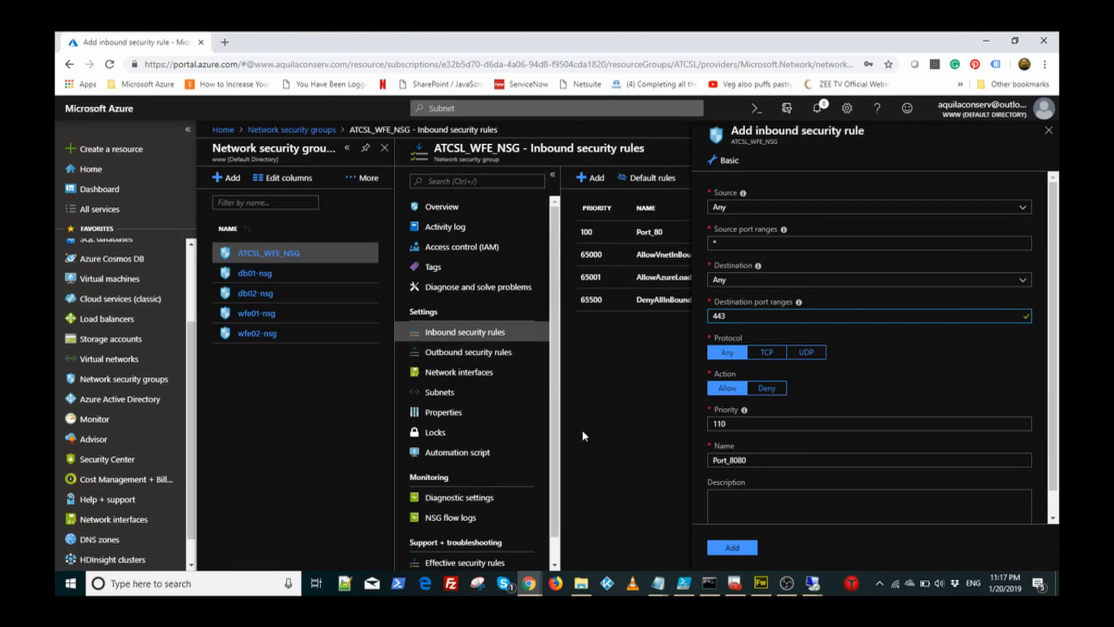
double_click(760, 460)
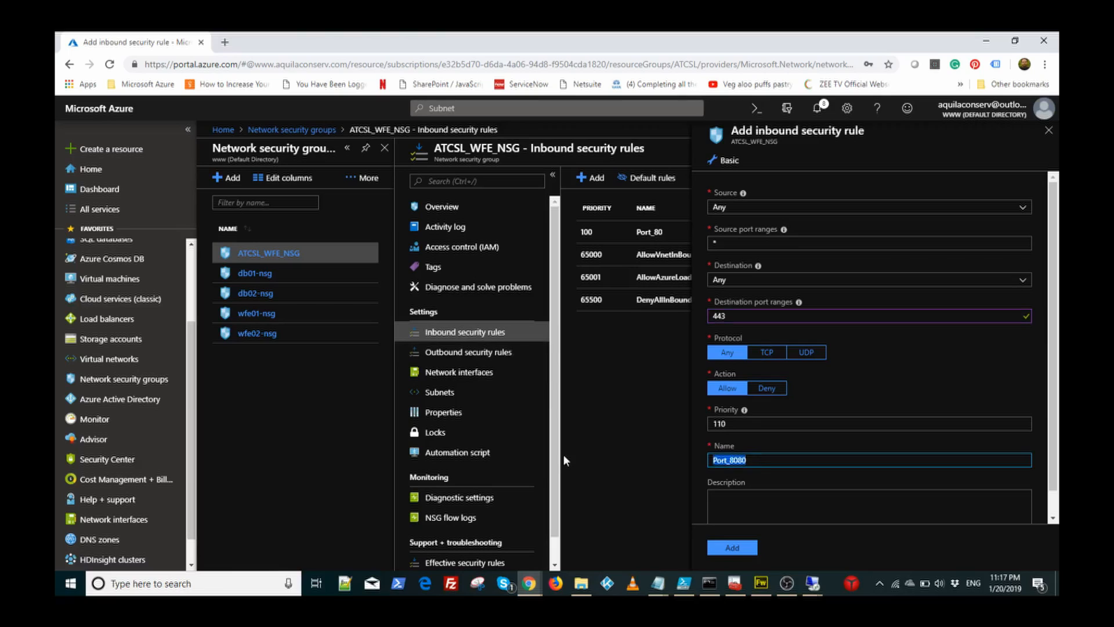
type("HTTPS")
left_click(741, 549)
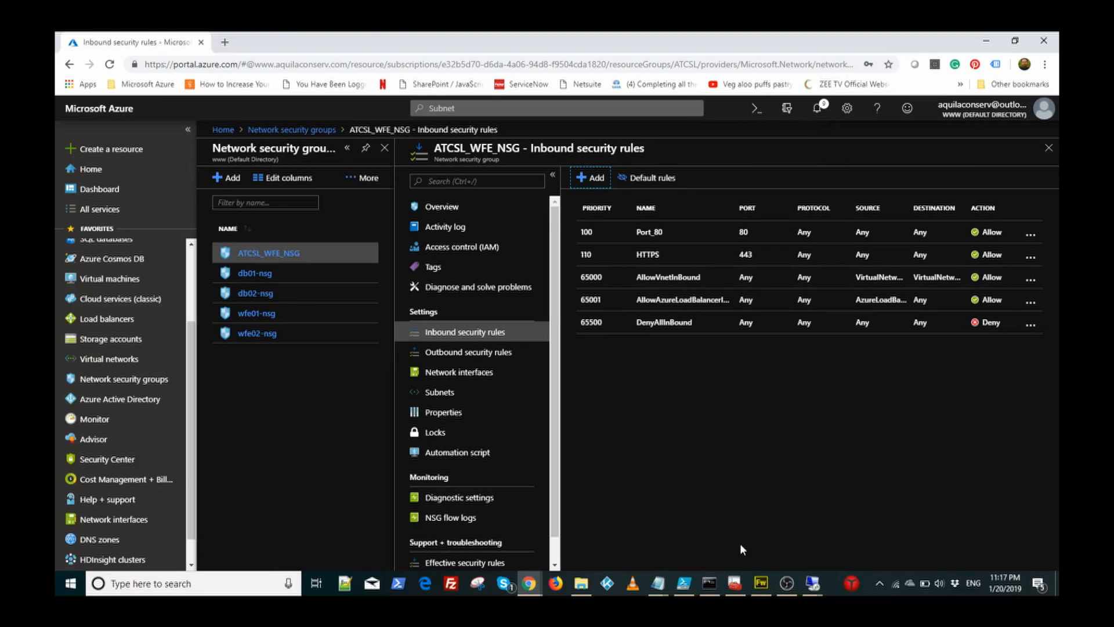
Step: Fill a new inbound rule with destination port 3389, TCP protocol, and the name RDP
left_click(597, 183)
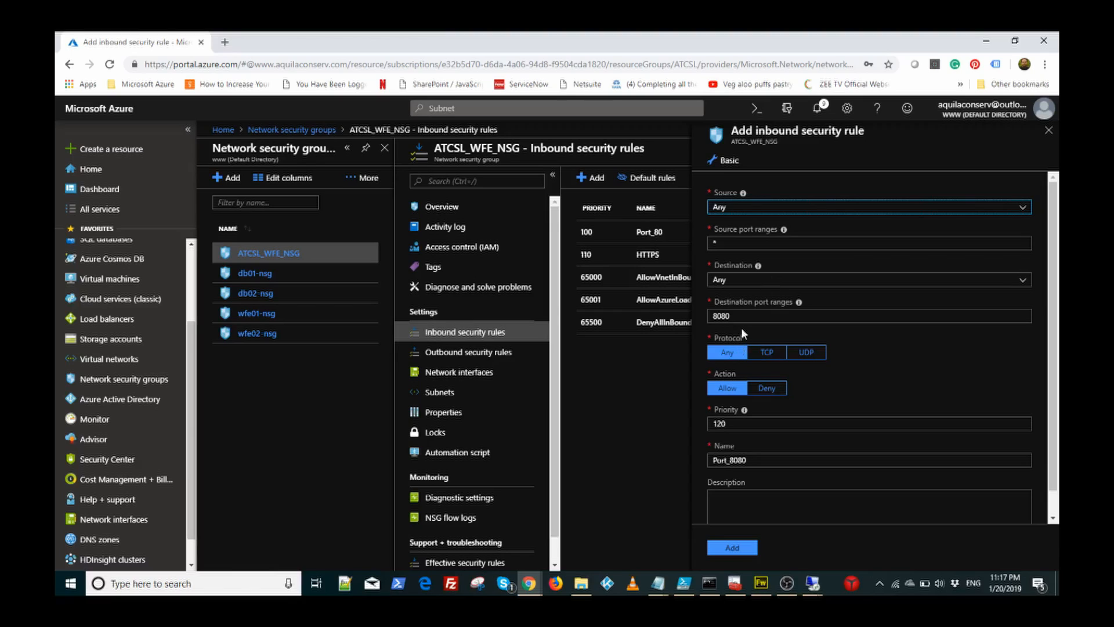
left_click_drag(747, 318, 631, 320)
type("3389")
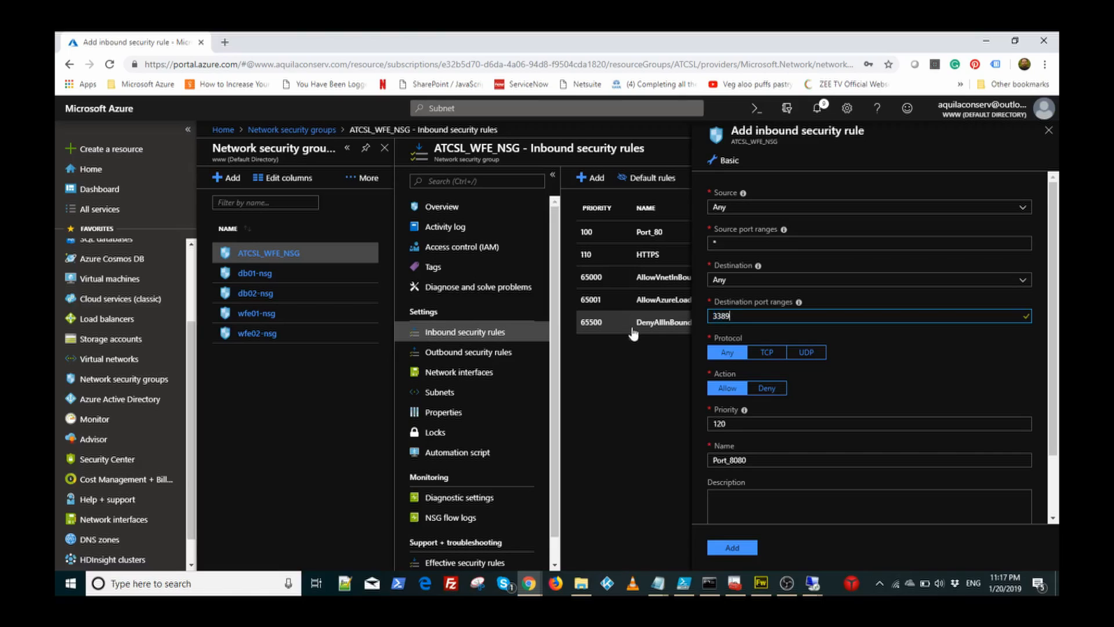
left_click(768, 355)
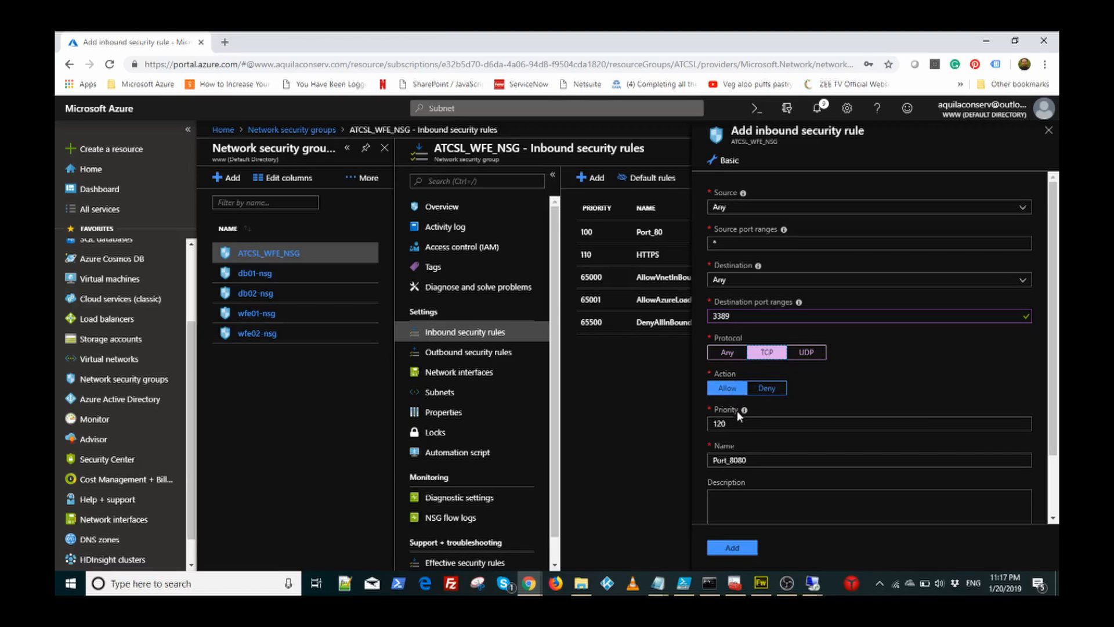
left_click_drag(753, 459, 569, 470)
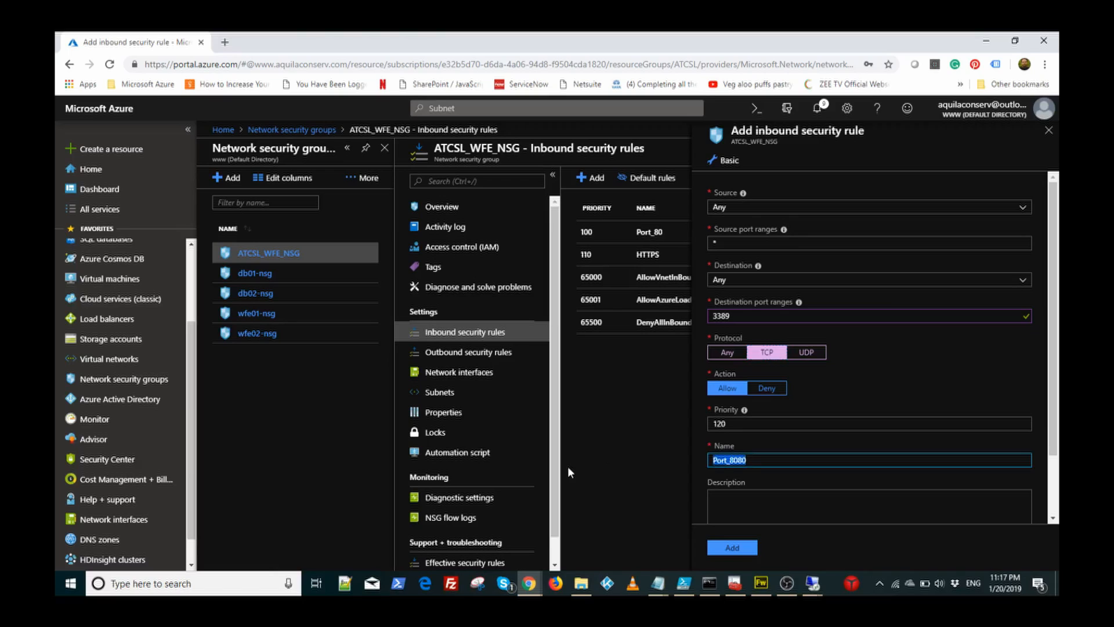
key("BackSpace")
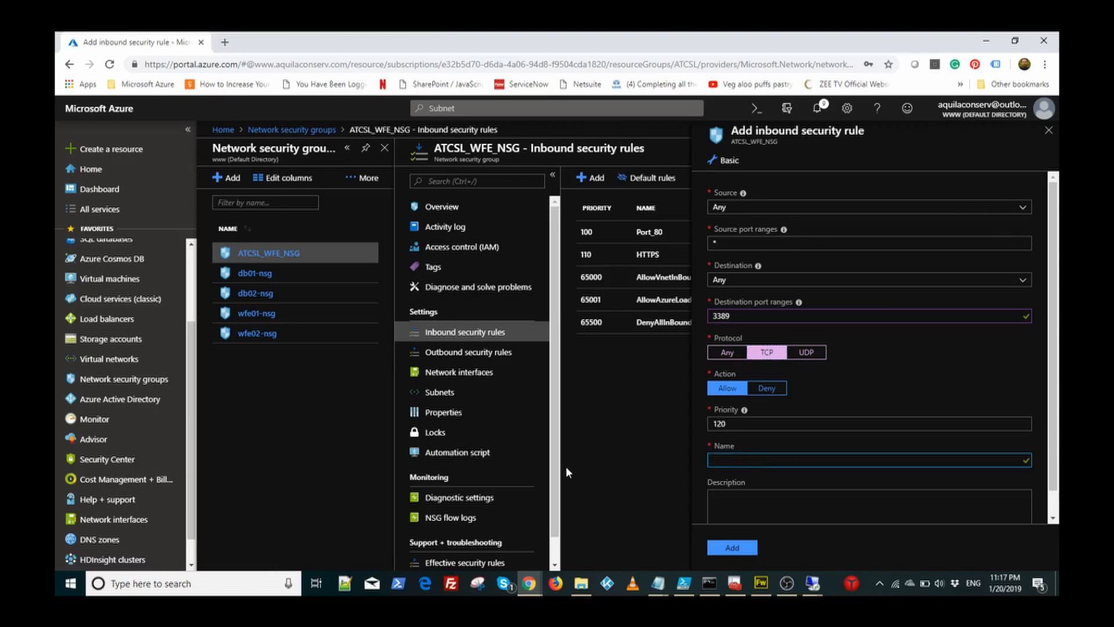
type("RDP")
Step: Add the RDP rule and view the NSG overview showing 3 inbound and 0 outbound rules
left_click(735, 549)
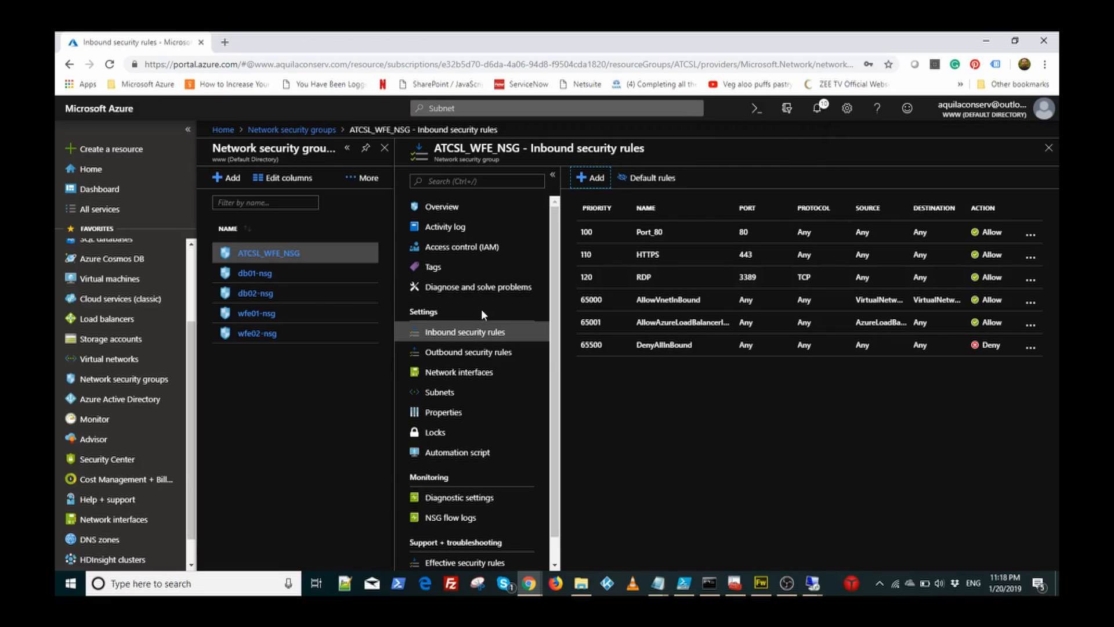
left_click(442, 206)
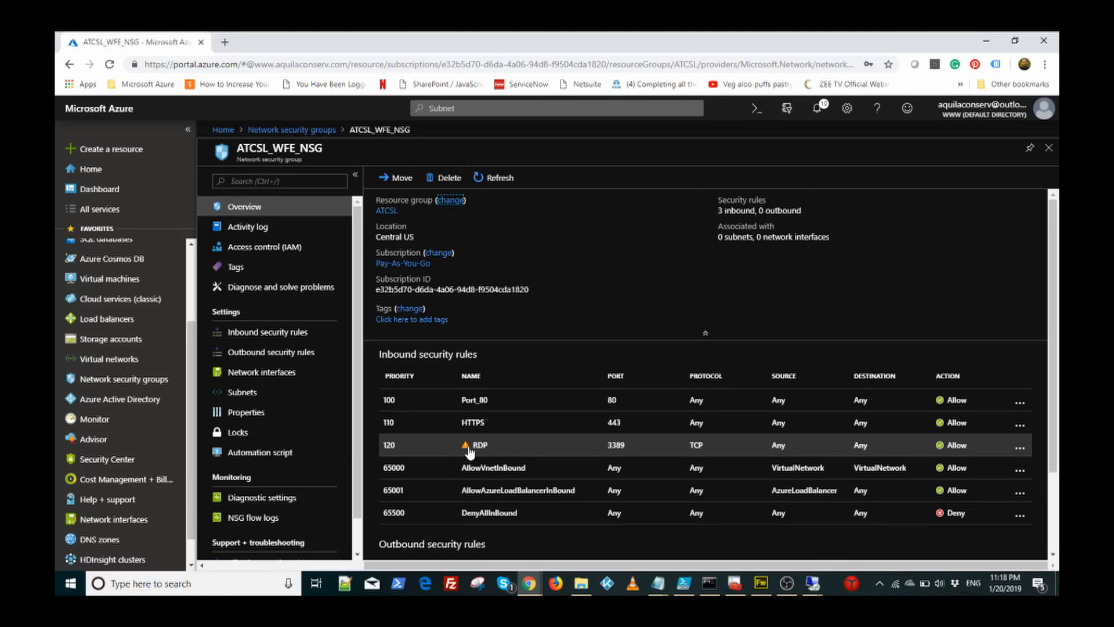
left_click(619, 447)
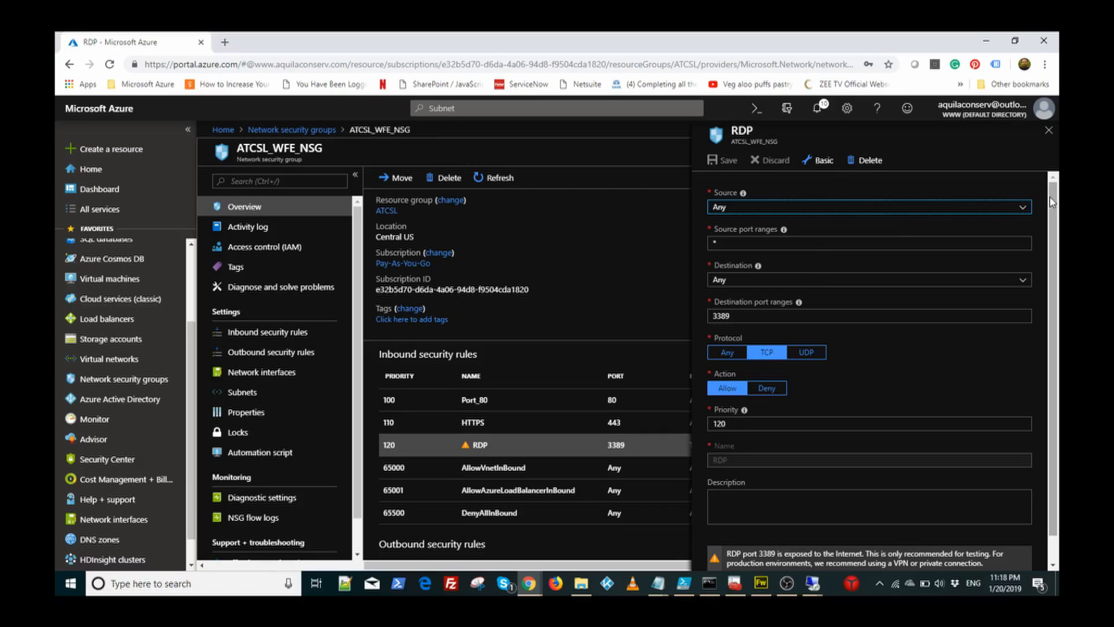
left_click(1024, 208)
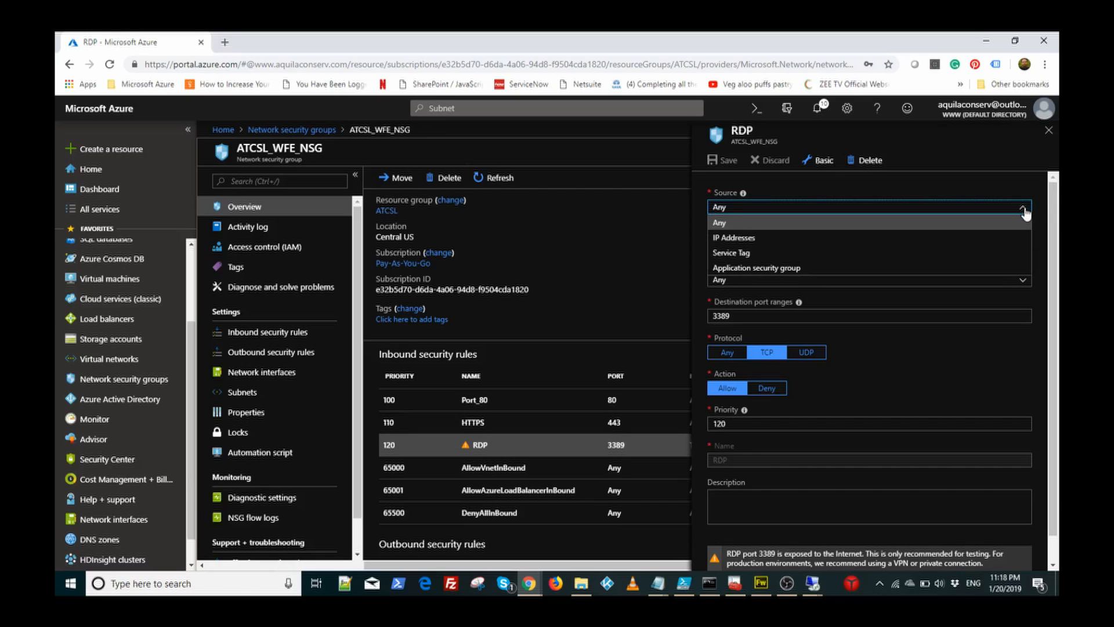
left_click(923, 235)
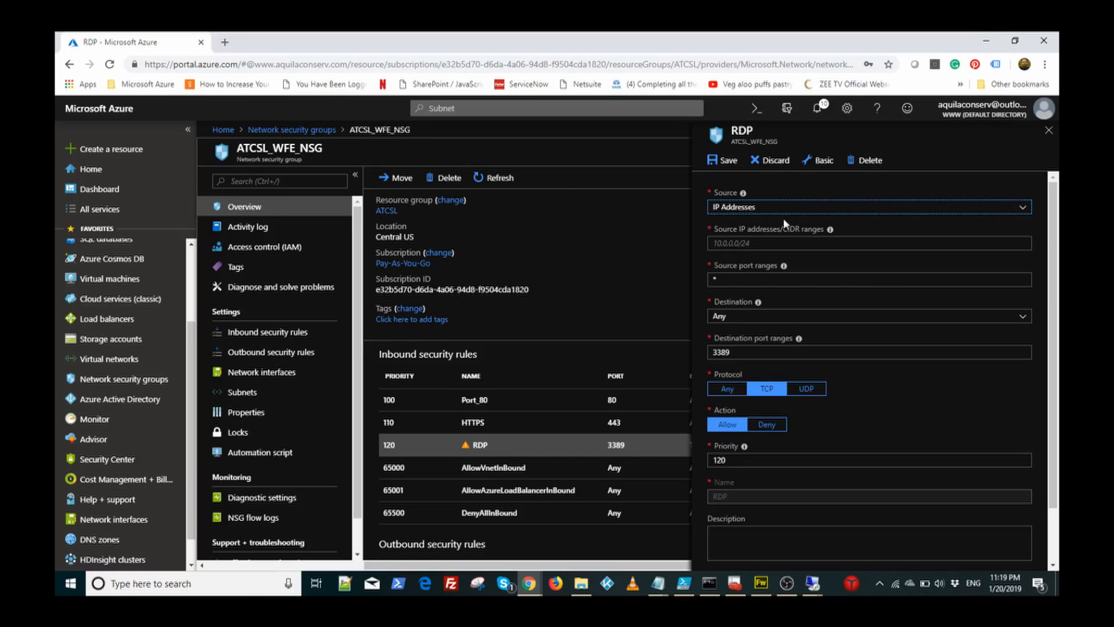
left_click(771, 162)
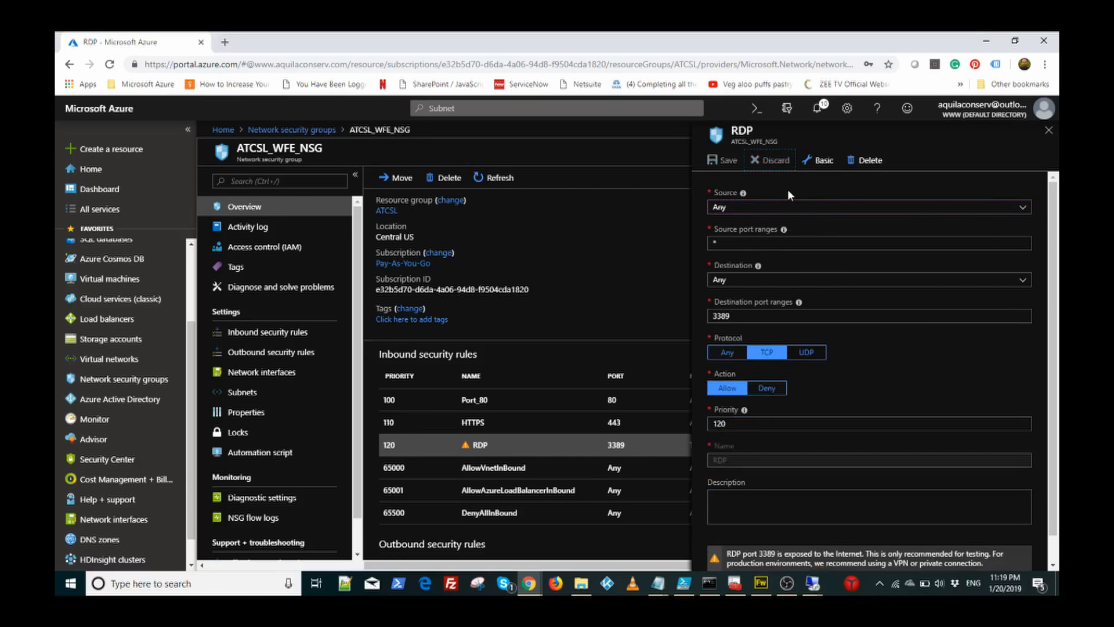
left_click(1049, 130)
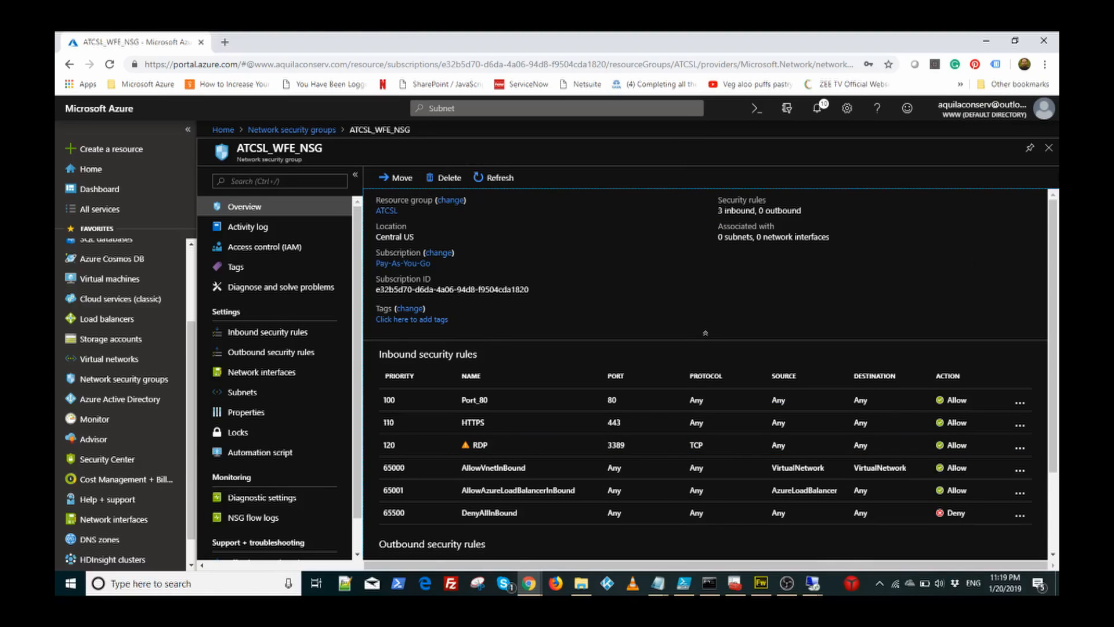
Step: Reopen ATCSL_WFE_NSG from the list and show its empty Subnets page
left_click(1049, 149)
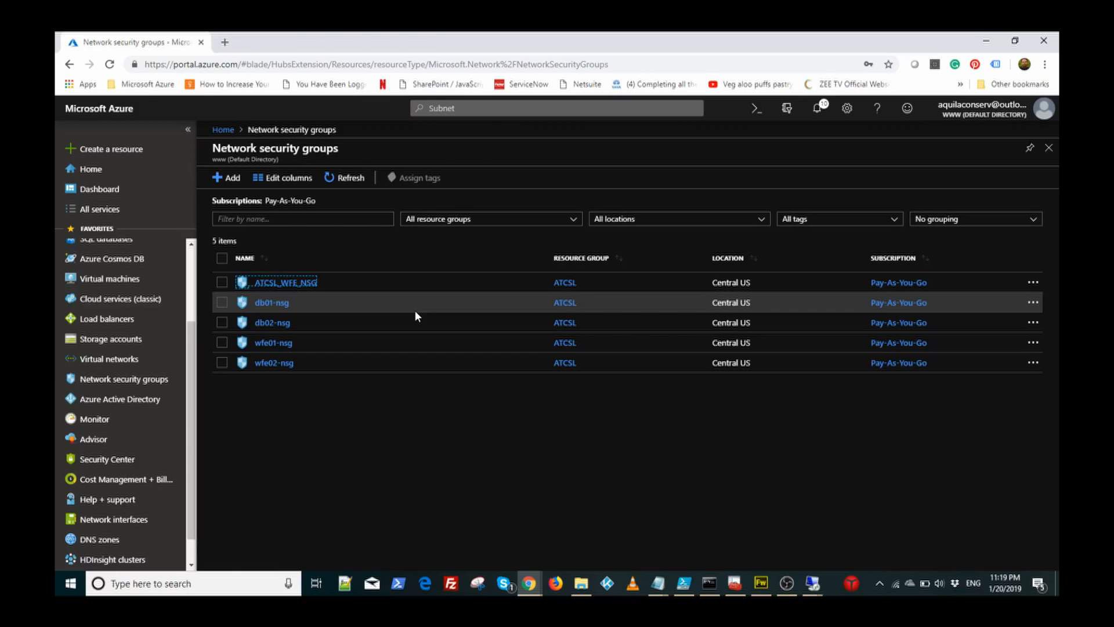
left_click(277, 284)
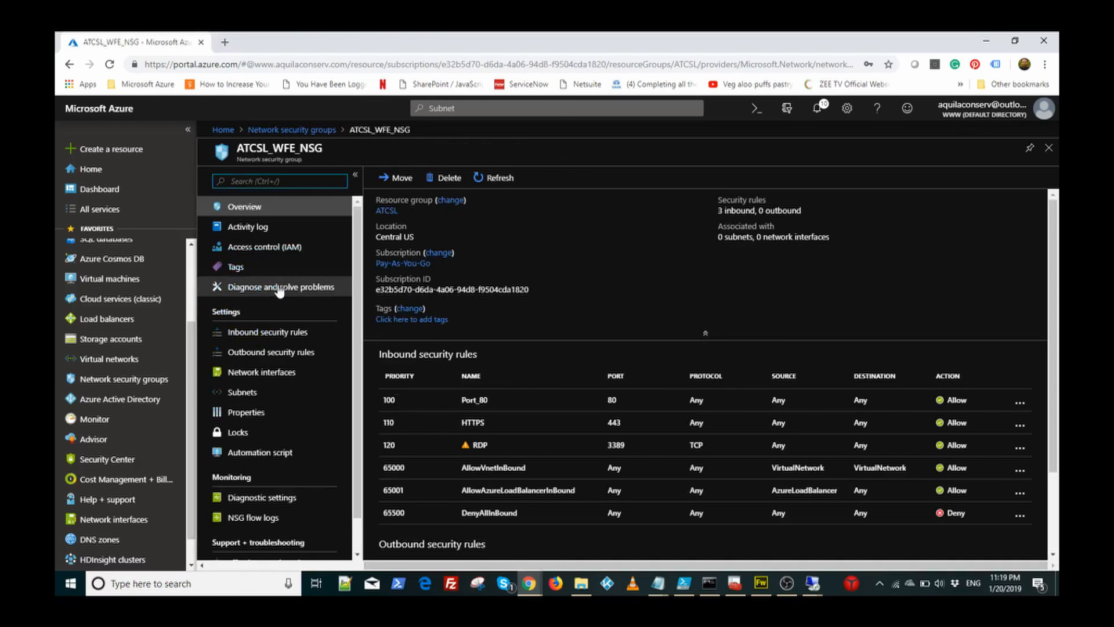
left_click(248, 394)
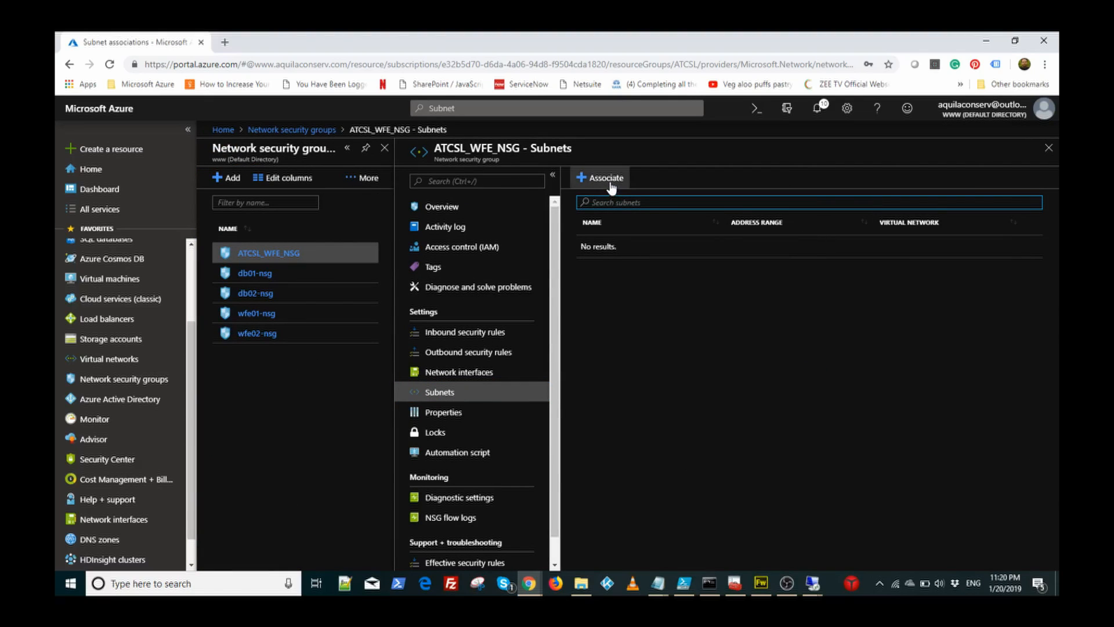
Step: Open the ATCSL_VNet_WFE subnet settings in the ATCSL_VNet virtual network
left_click(118, 365)
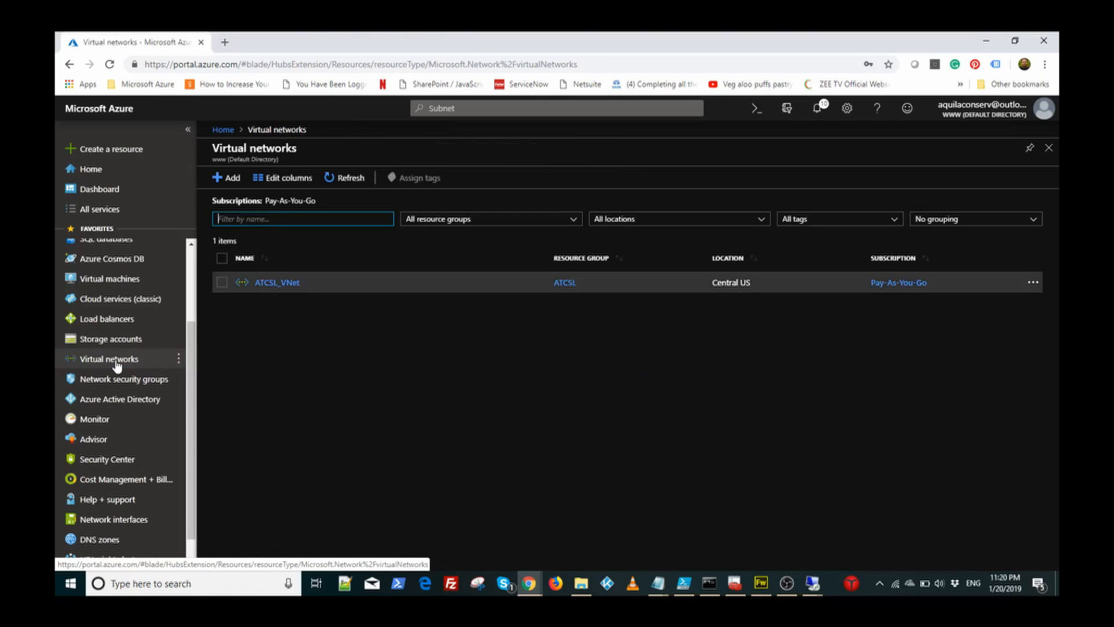
left_click(267, 285)
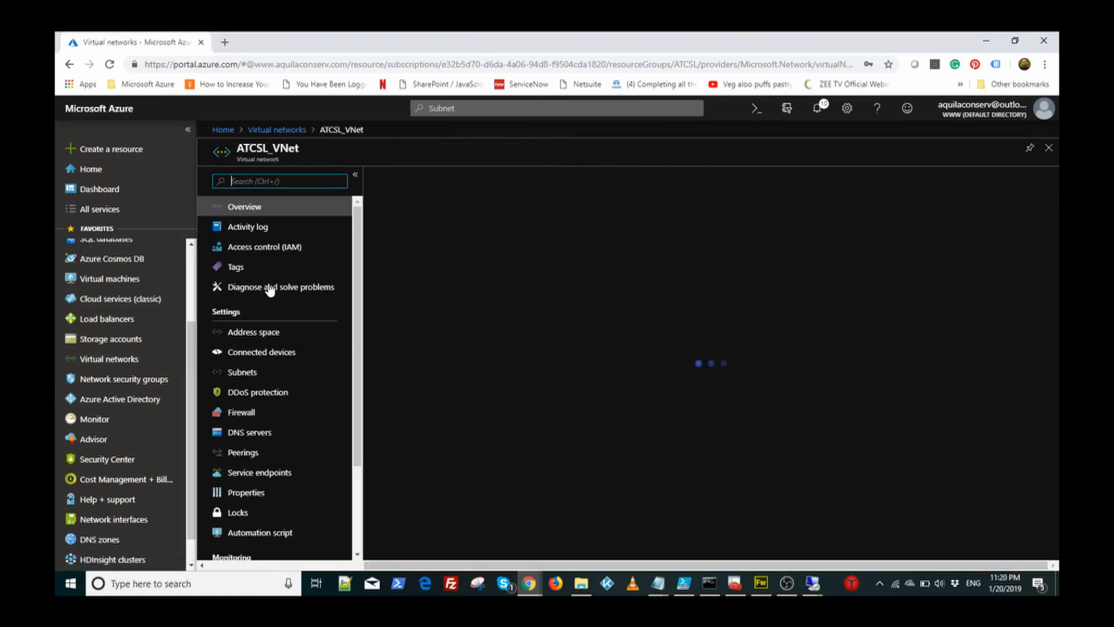
left_click(232, 376)
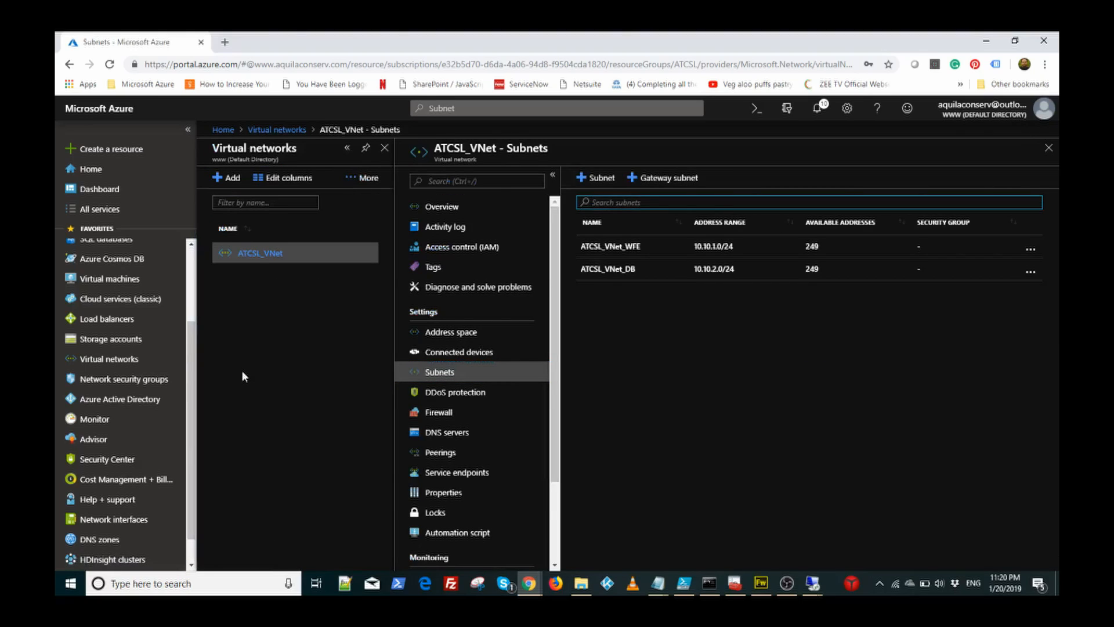
left_click(605, 246)
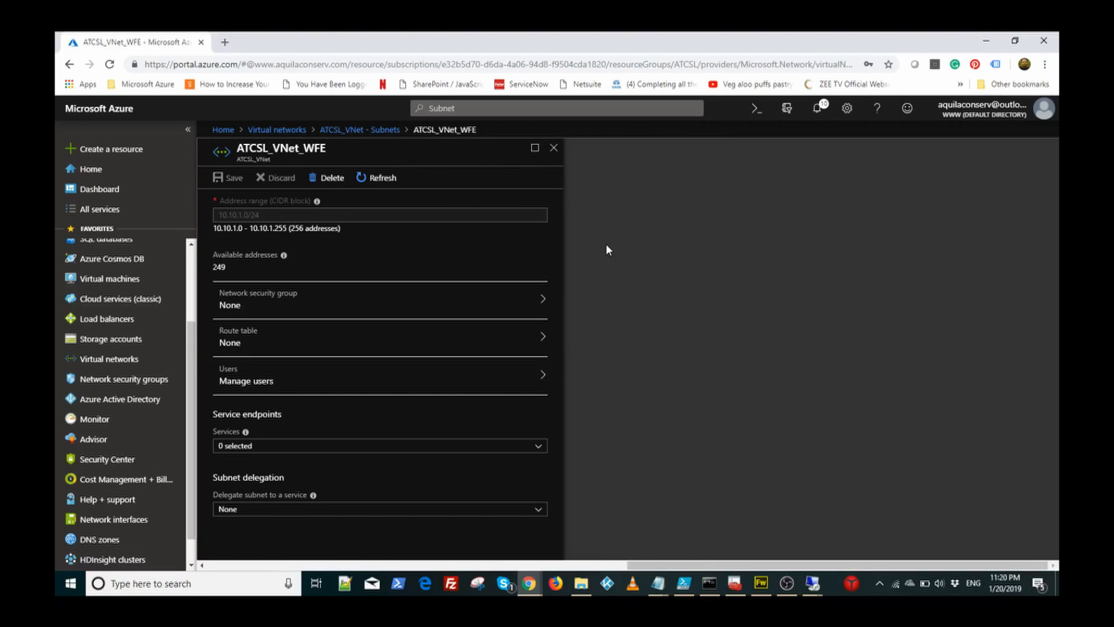
Step: Assign ATCSL_WFE_NSG as the subnet's network security group and save
left_click(272, 306)
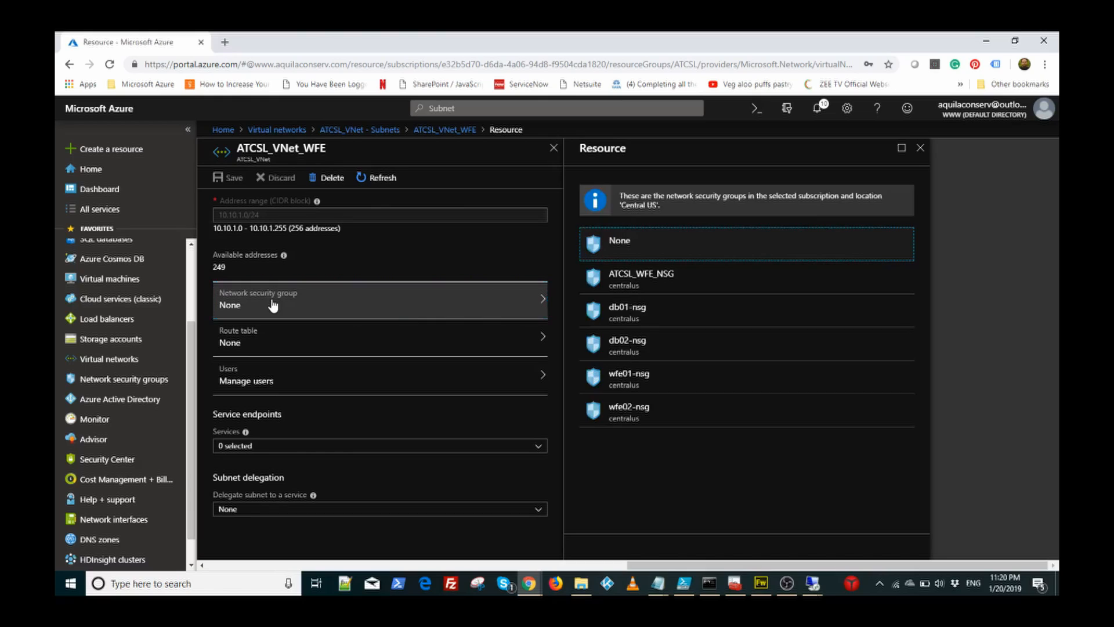
left_click(640, 284)
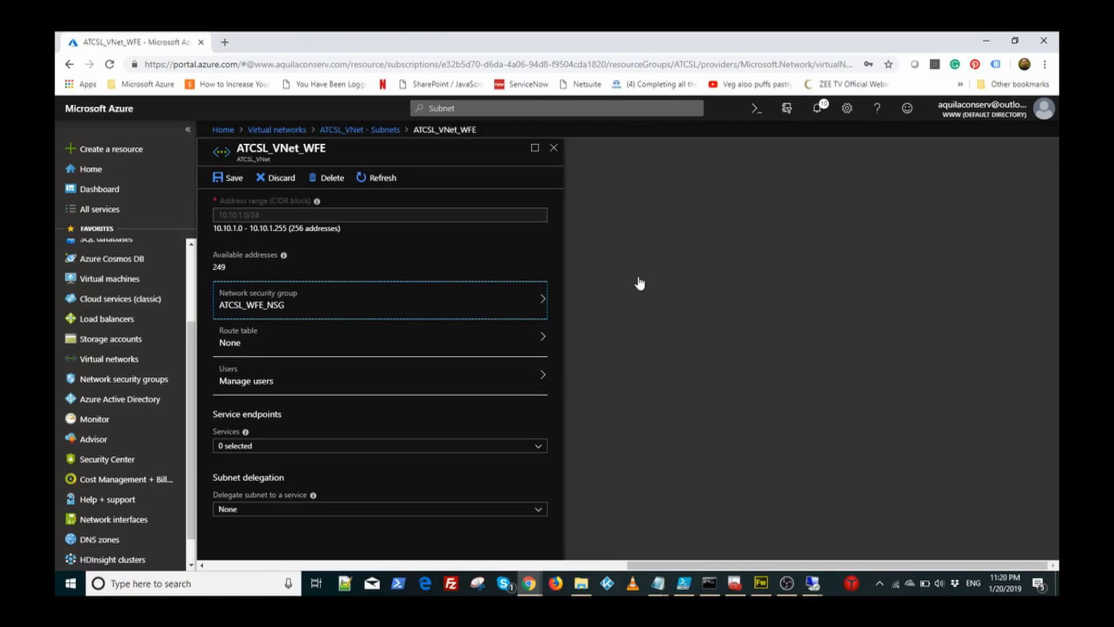
left_click(235, 181)
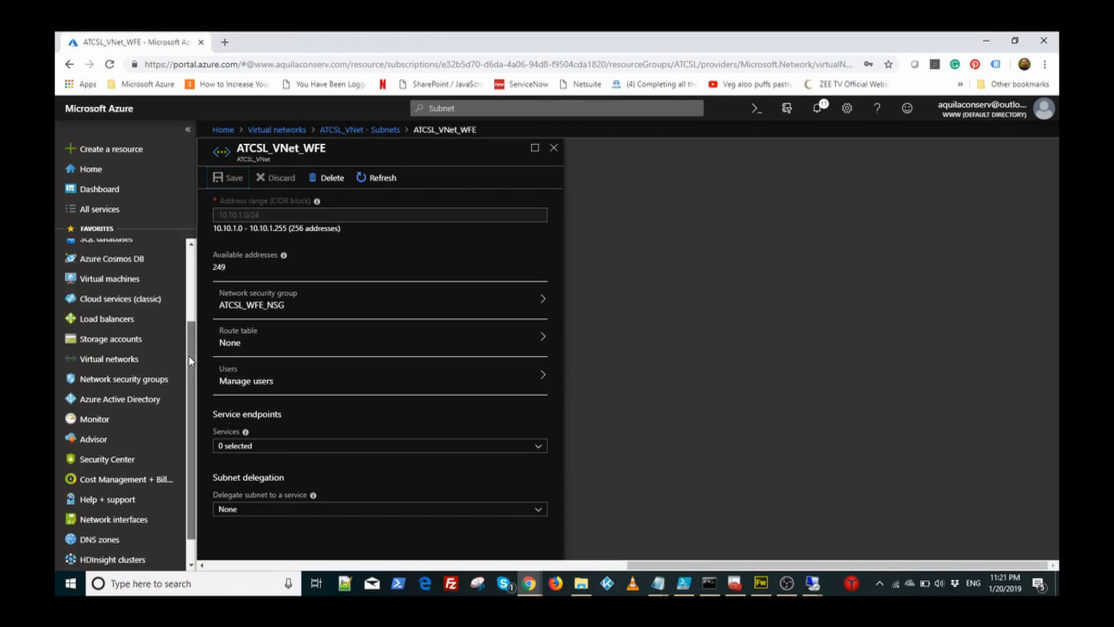
left_click_drag(189, 355, 191, 275)
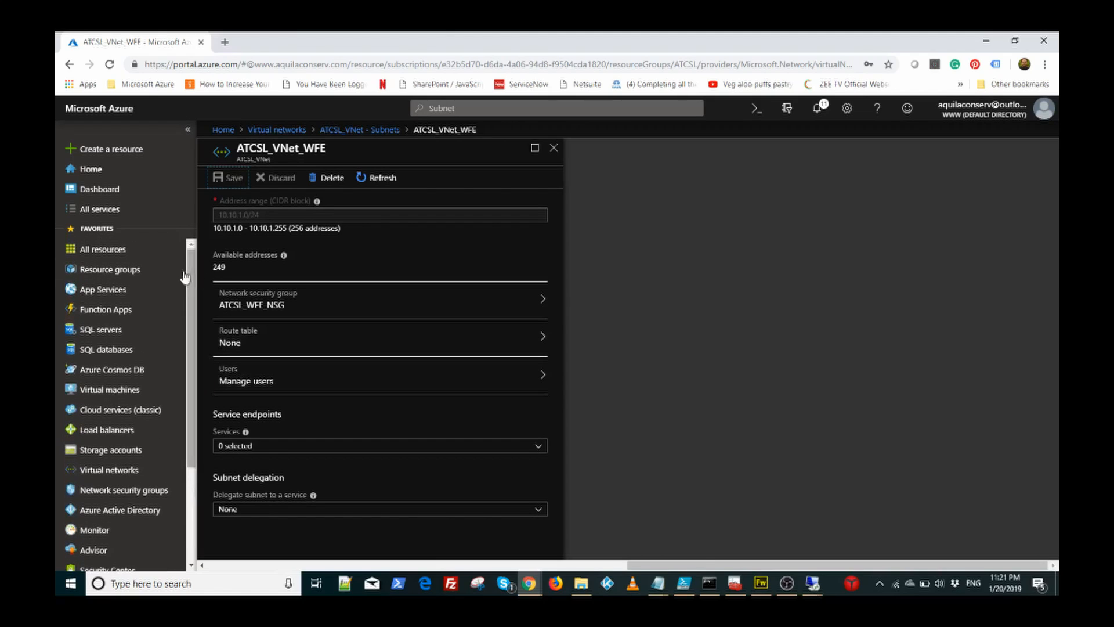
Step: Open NetworkWatcherRG from the Resource groups list; it contains no resources
left_click(125, 272)
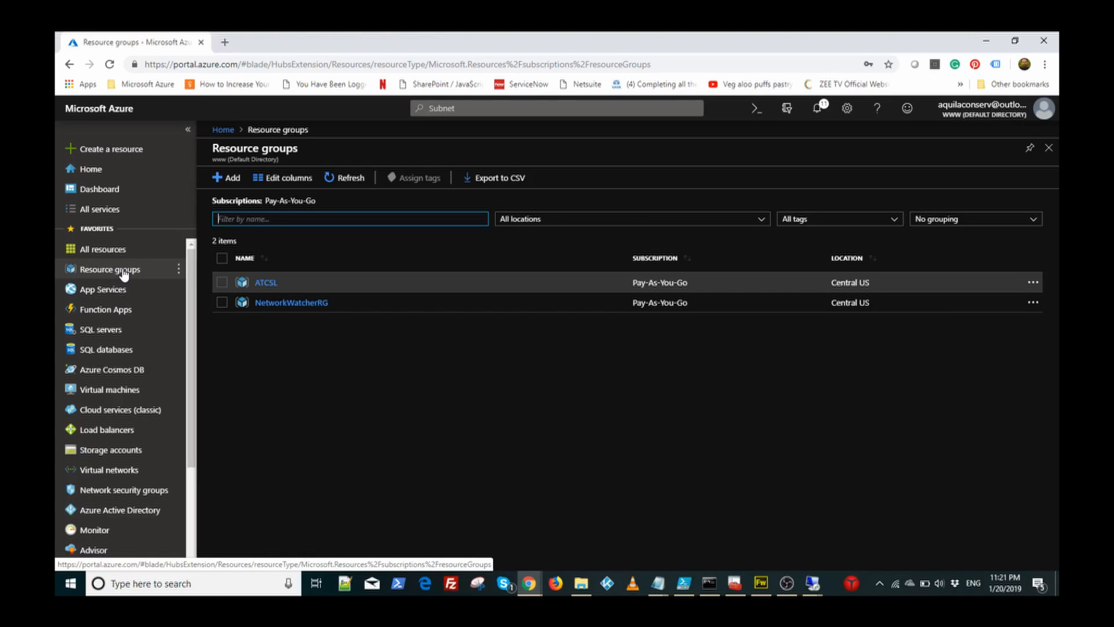
left_click(291, 303)
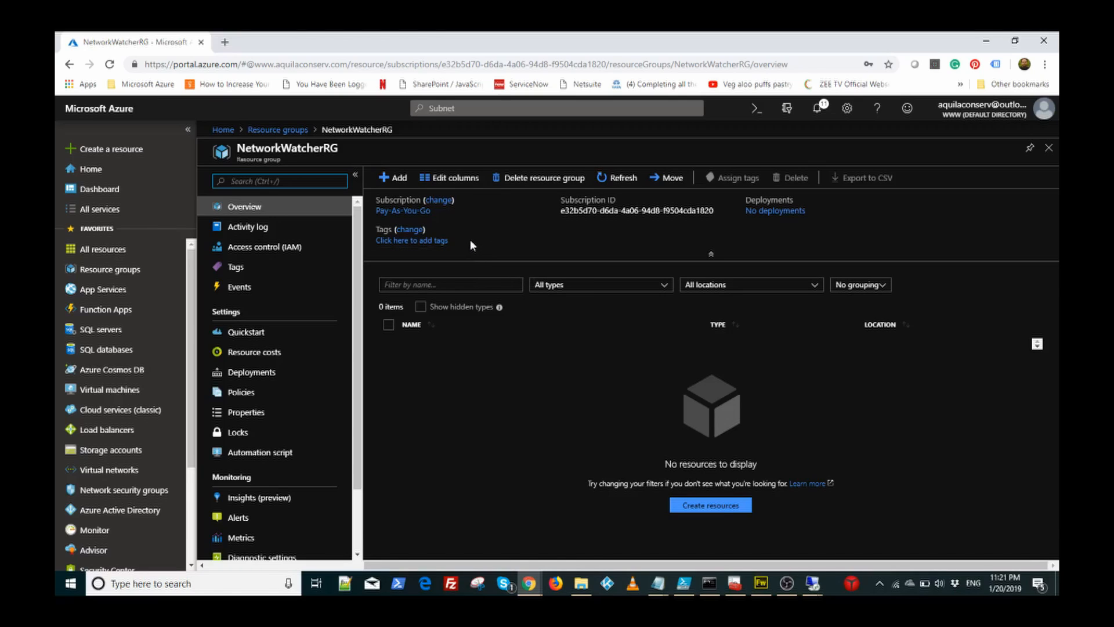
Step: Check NetworkWatcherRG's Activity log and Events, then list storage accounts showing atcsldiag in Central US
left_click(246, 230)
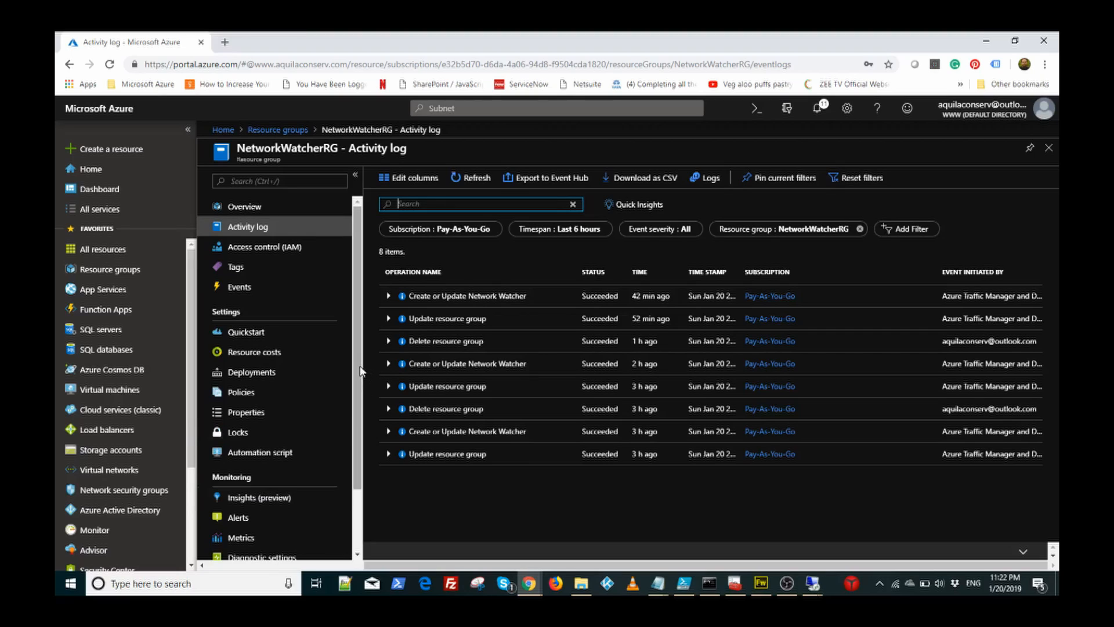
left_click_drag(355, 371, 371, 356)
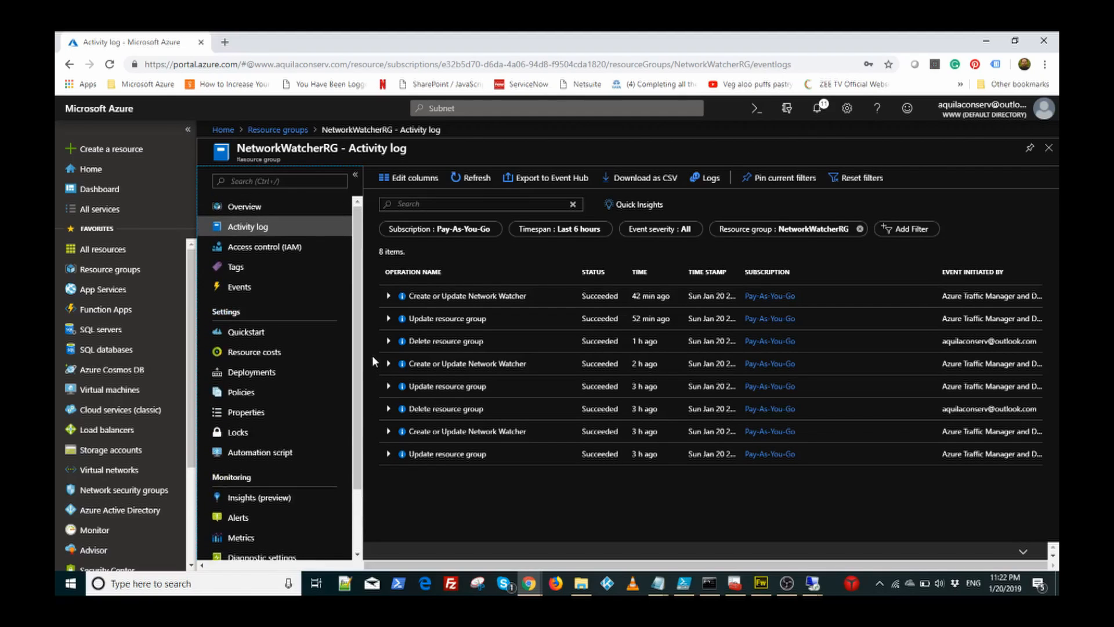
left_click(244, 288)
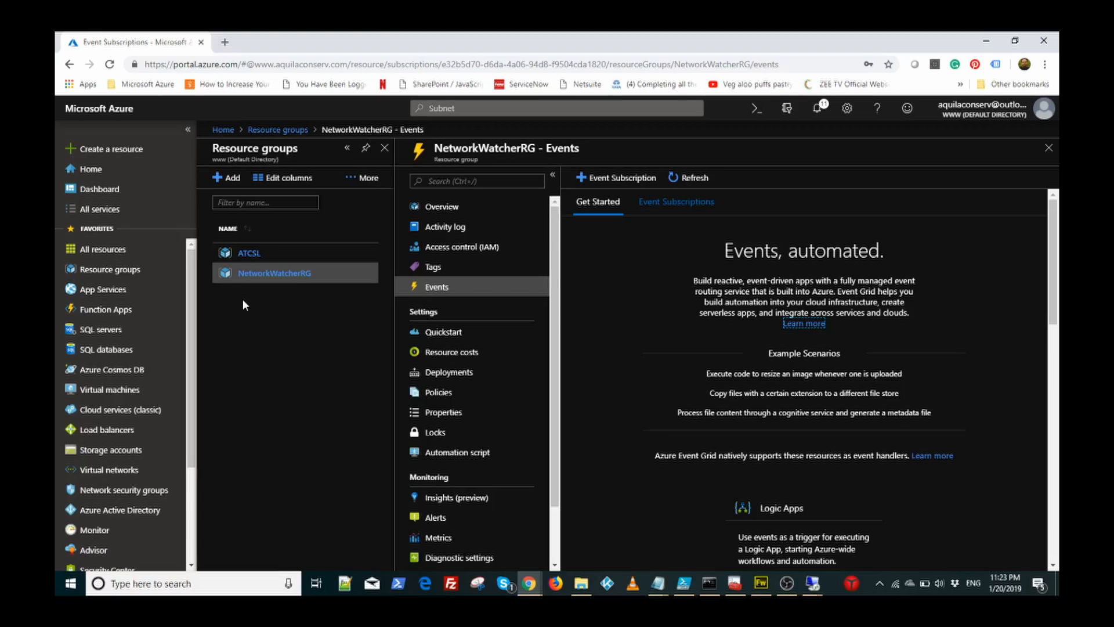
left_click(131, 456)
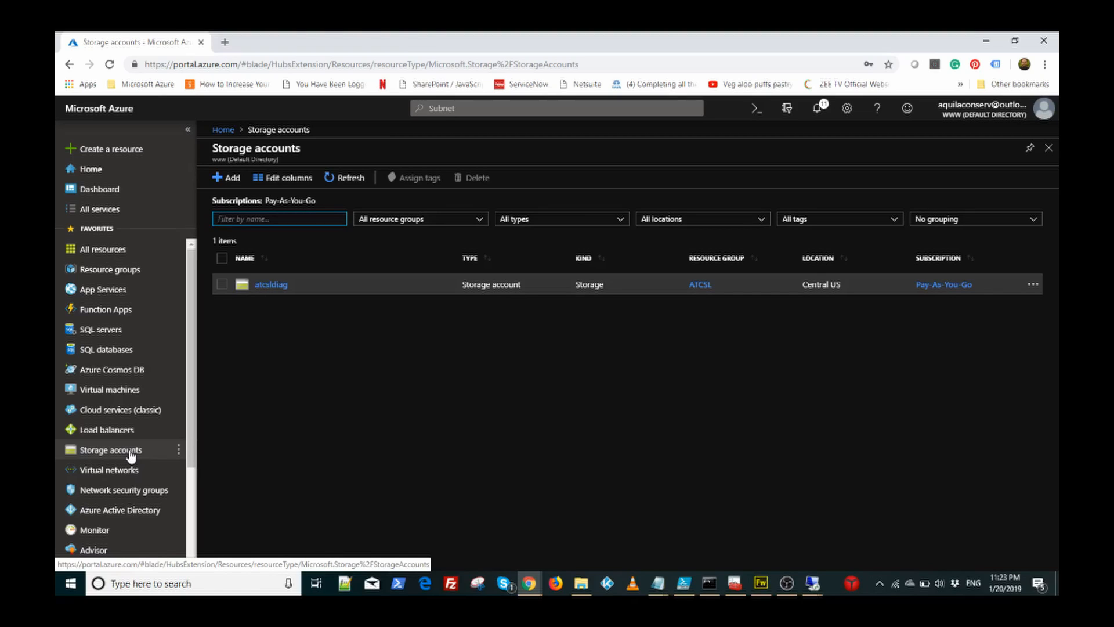
Step: Open atcsldiag's Blobs page, listing bootdiagnostics containers for db01, db02, wfe01 and wfe02
left_click(273, 287)
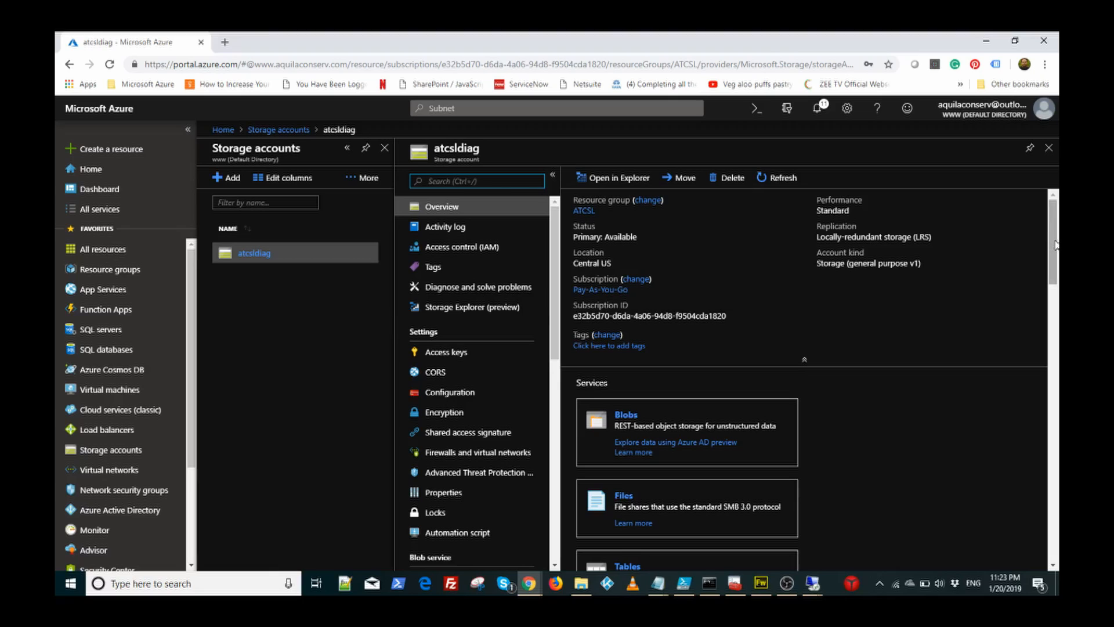
mouse_move(1055, 247)
left_mouse_down()
mouse_move(1054, 284)
mouse_move(1055, 269)
left_mouse_up()
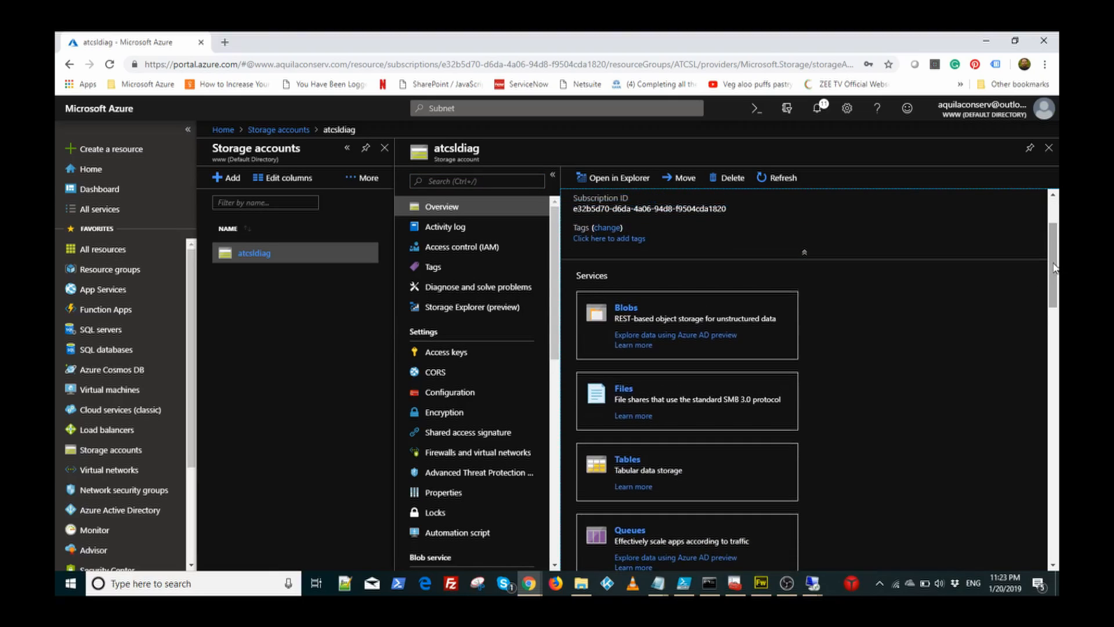
left_click(625, 309)
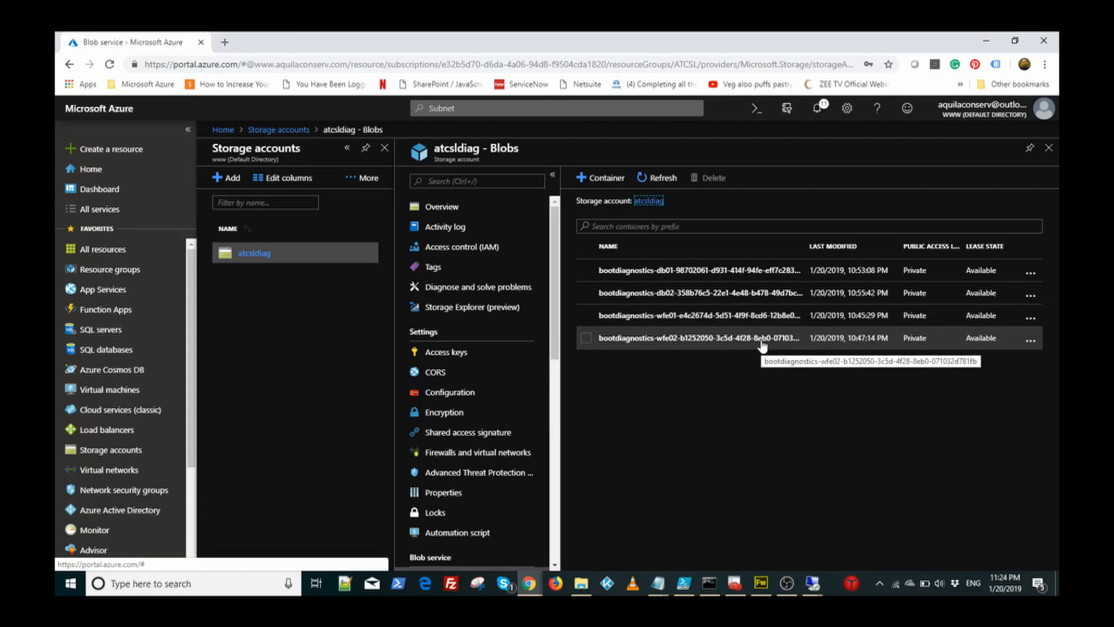
Step: Review the db01 and db02 containers' screenshot and serial console blobs, then close the Blobs list
left_click(728, 273)
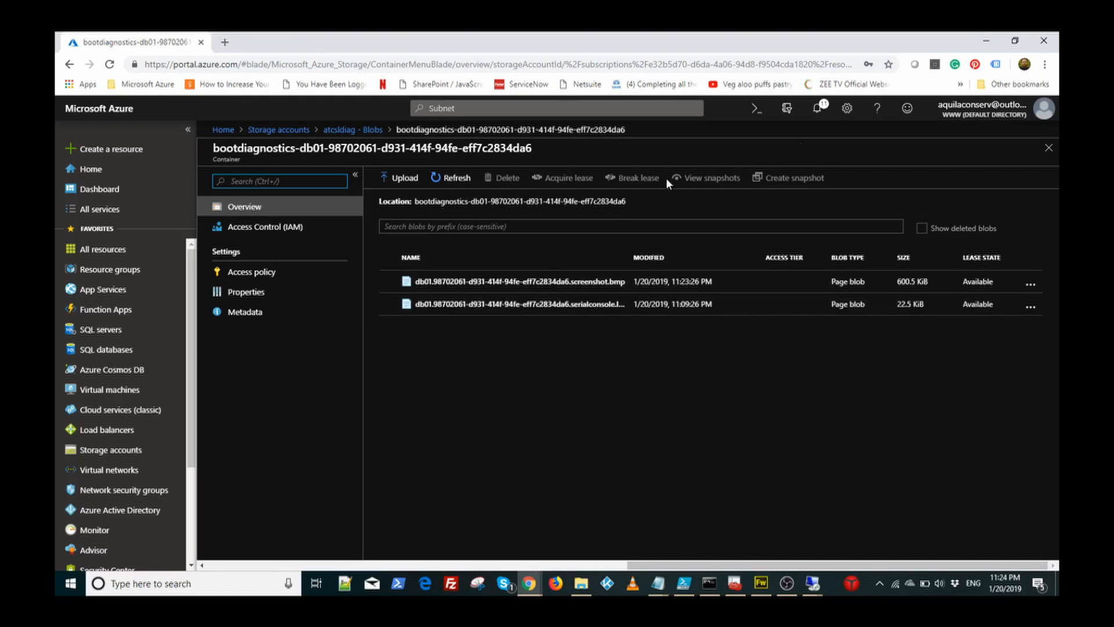
left_click(1049, 149)
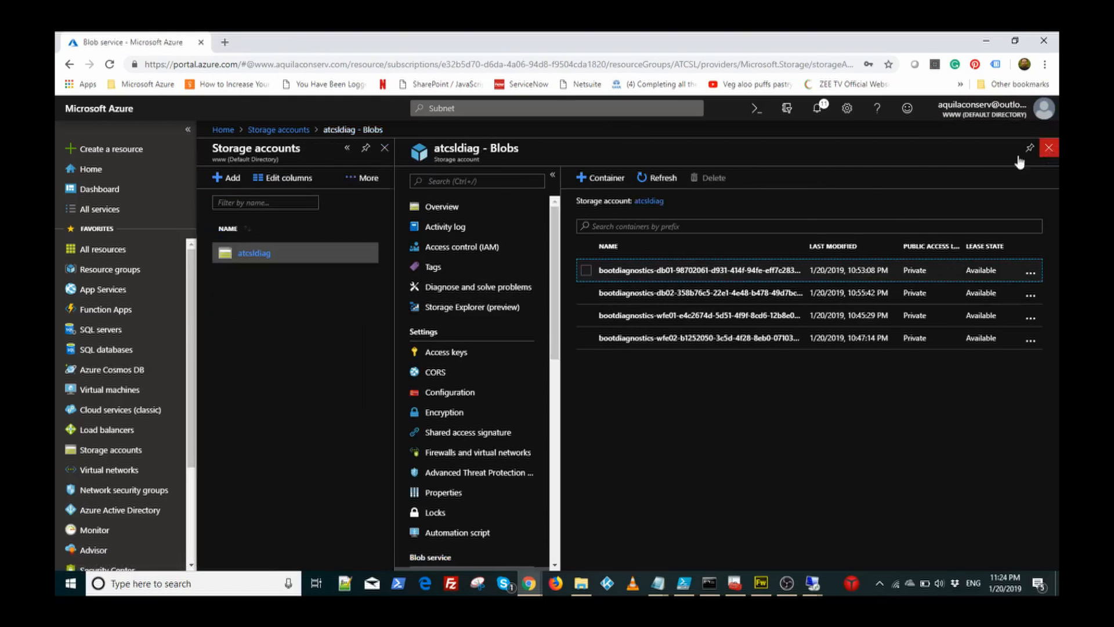
left_click(666, 293)
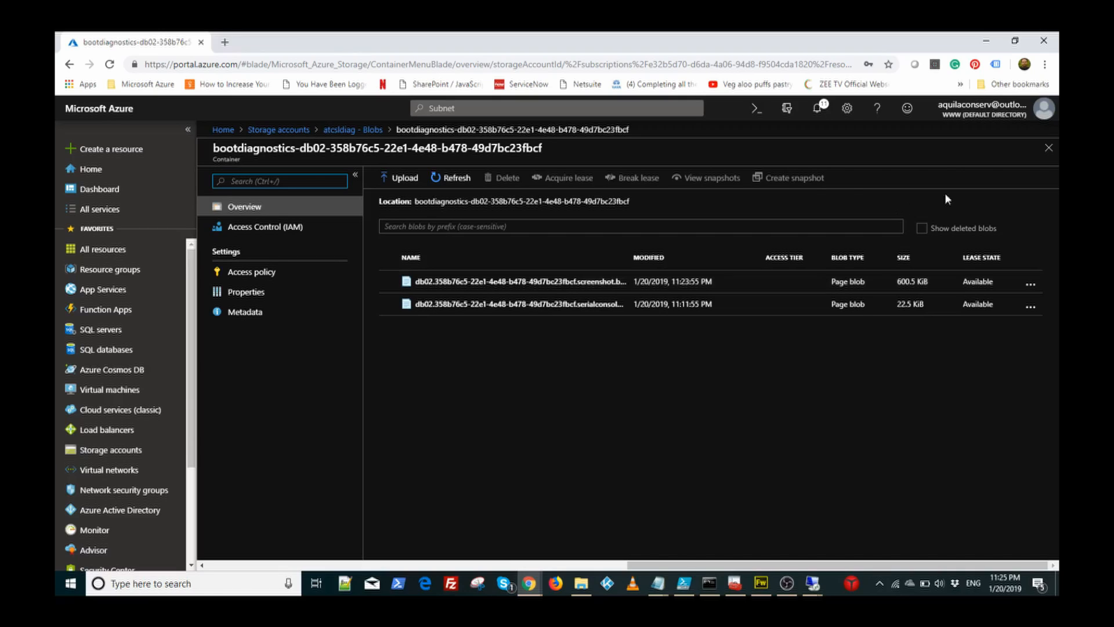
left_click(1049, 149)
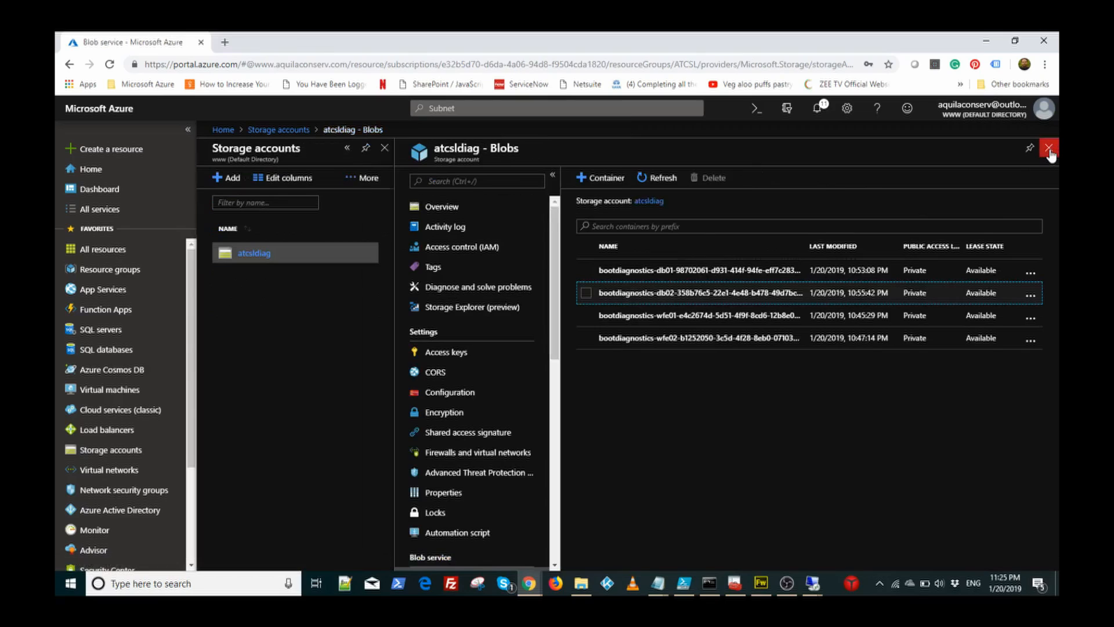
left_click(1049, 149)
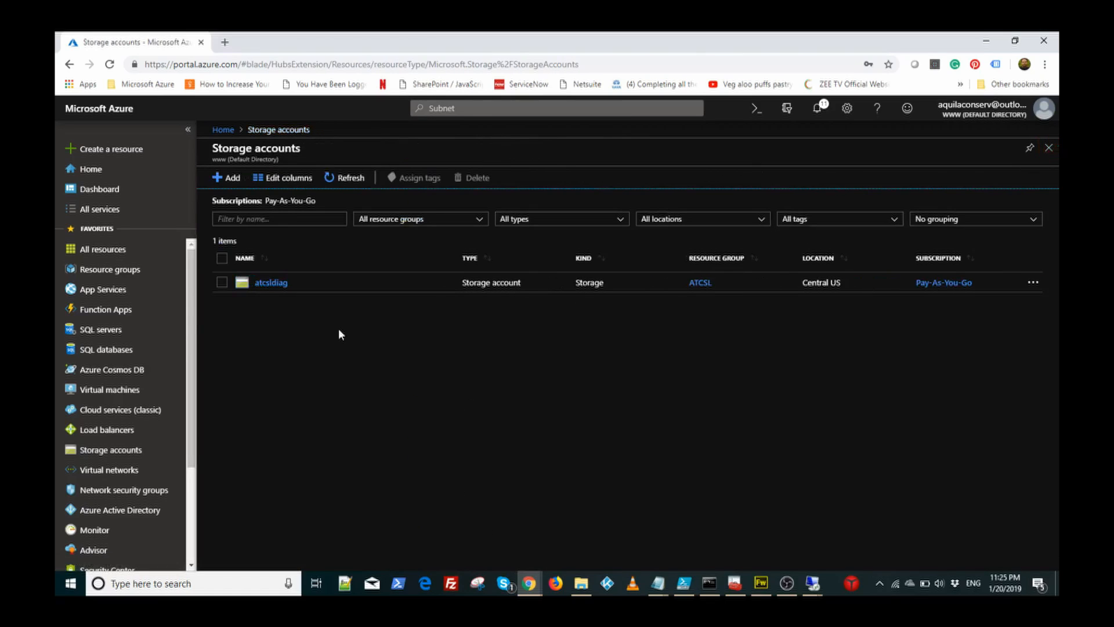
Step: Revisit atcsldiag's overview, then open the ATCSL resource group and its 23 resources
left_click(278, 282)
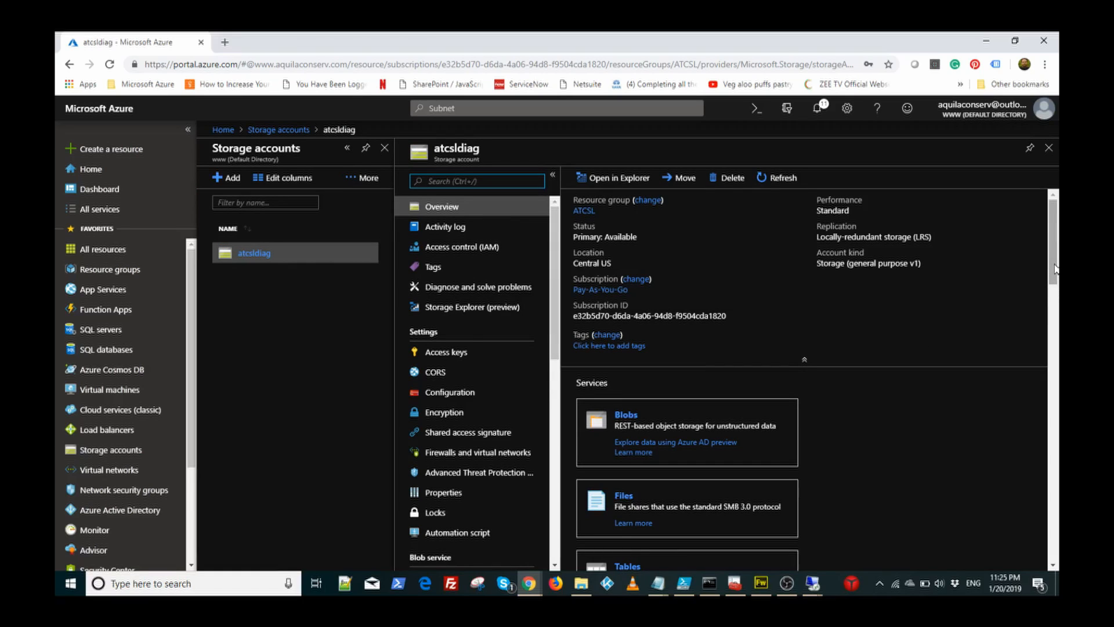
left_click_drag(1055, 269, 1055, 310)
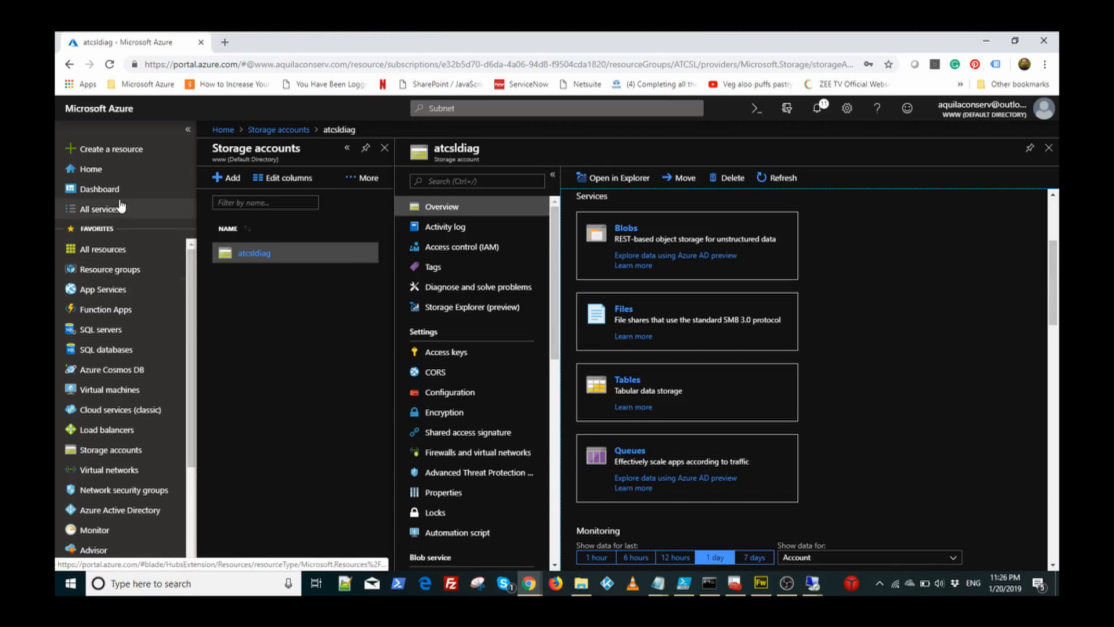
left_click(112, 271)
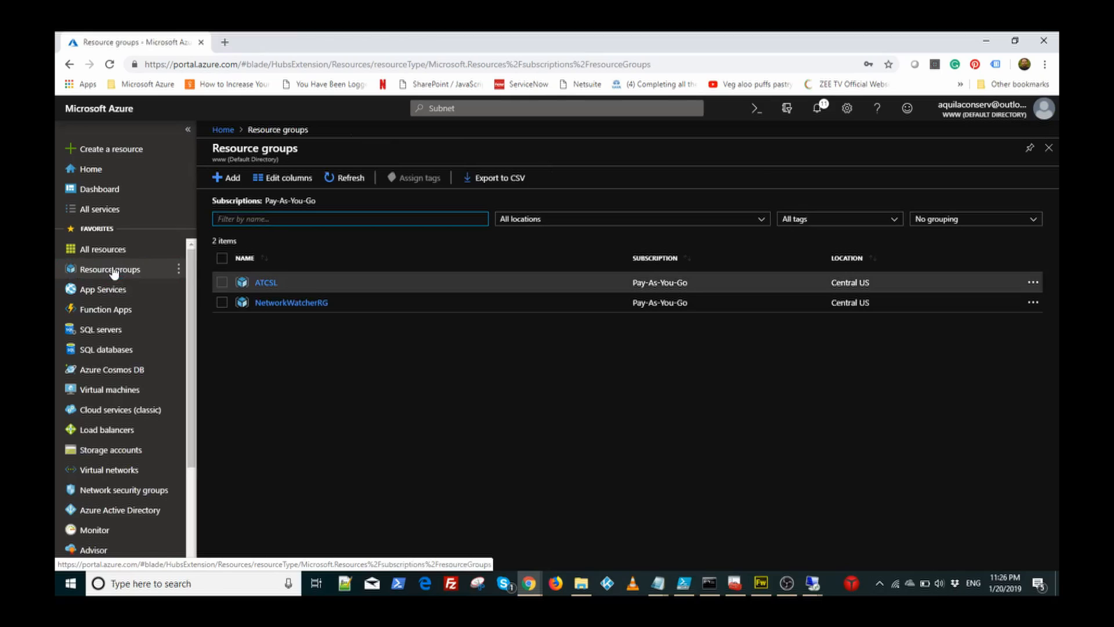
left_click(265, 282)
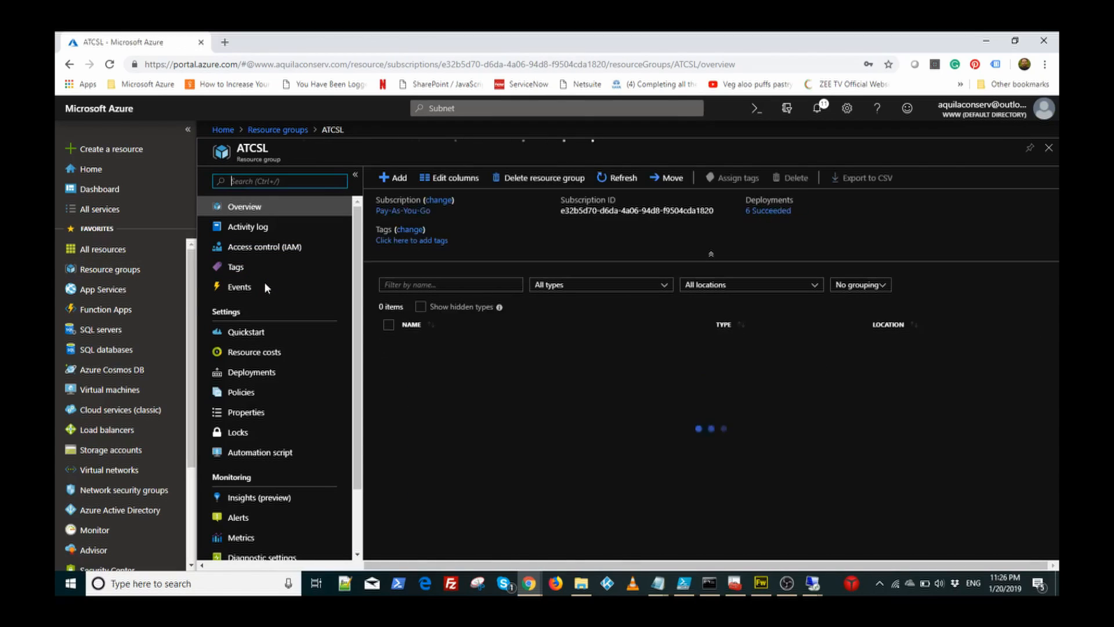